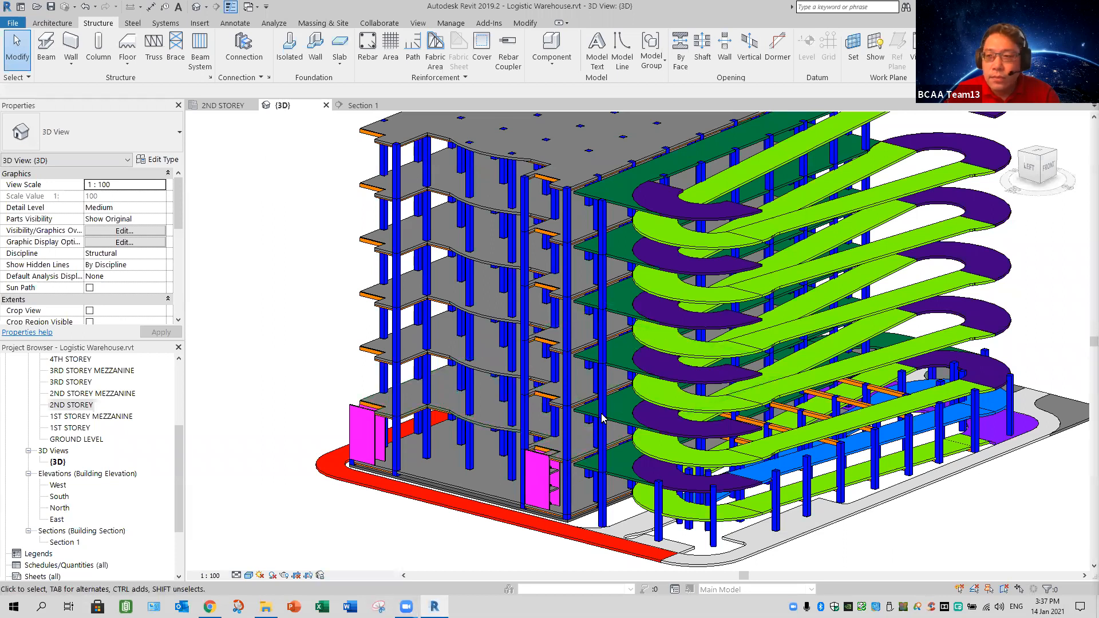
# Temporarily hide the front 250 mm concrete wall enclosing the 1st-storey corner staircase in the 3D view
pyautogui.scroll(-2, 593, 461)
pyautogui.scroll(5, 585, 470)
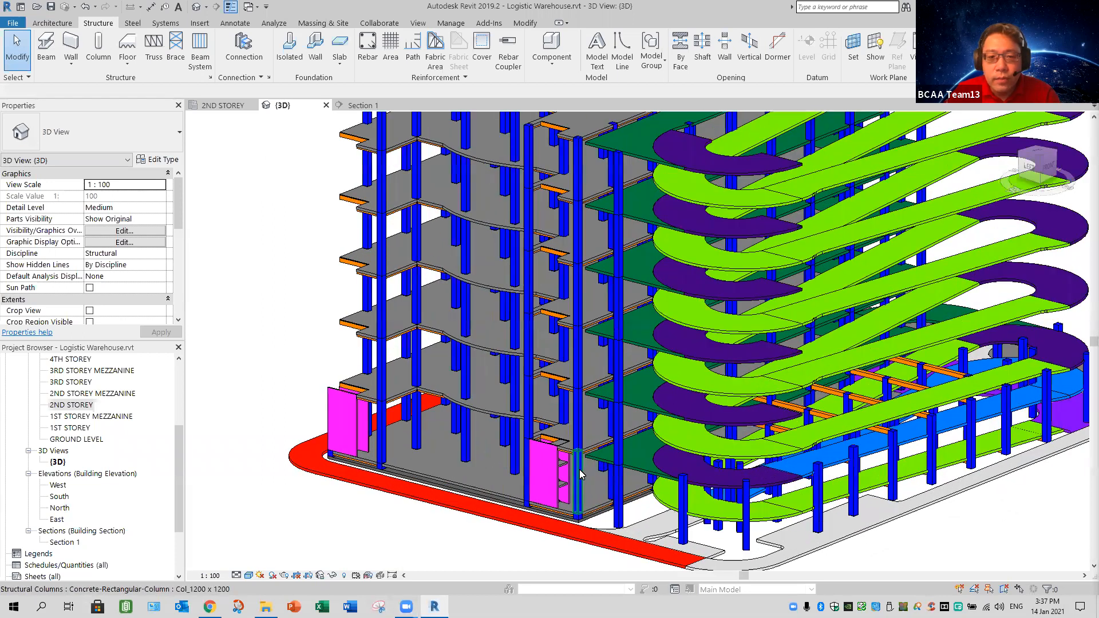
pyautogui.scroll(2, 584, 470)
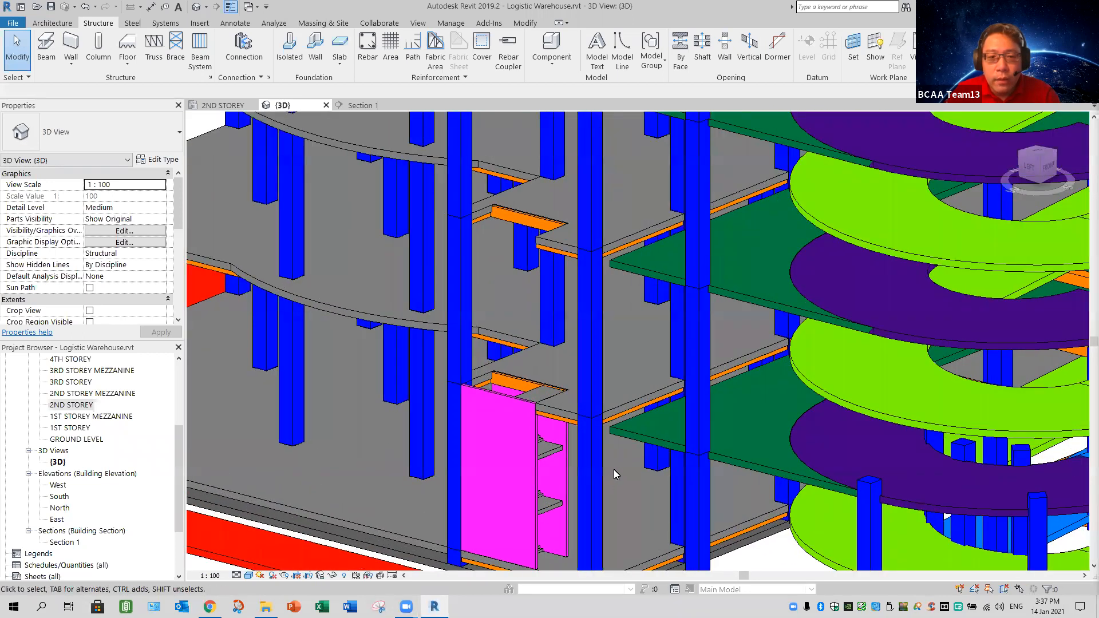
pyautogui.moveTo(642, 447); pyautogui.dragTo(694, 412, button='middle')
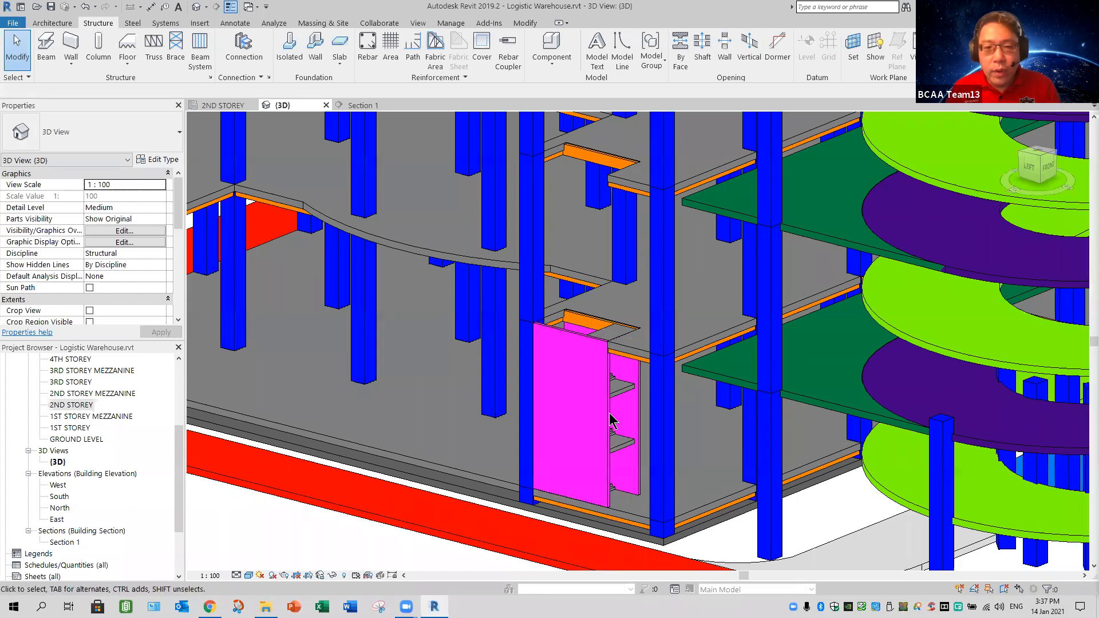
pyautogui.click(654, 448)
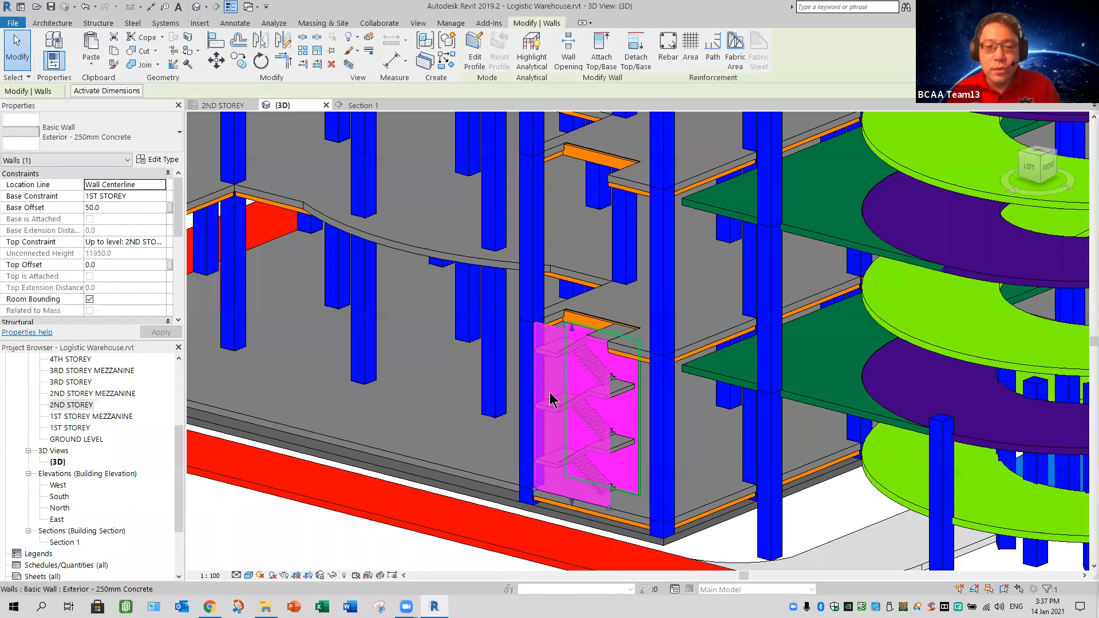
pyautogui.click(331, 576)
pyautogui.click(355, 545)
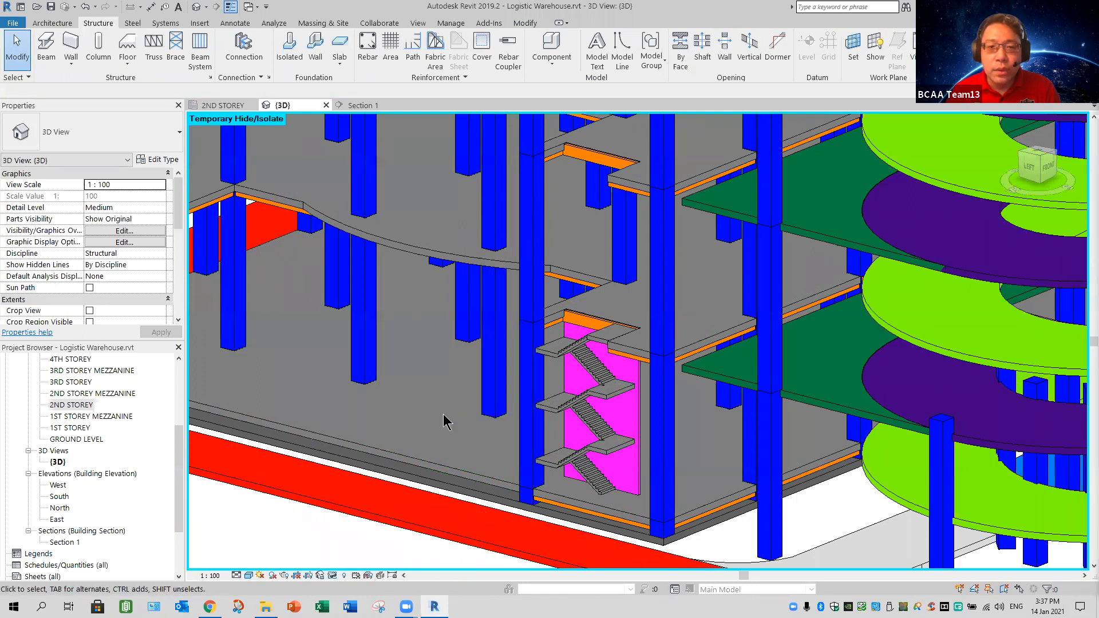
# Inspect the properties of the cast-in-place stair in the corner staircase, including its base and top levels
pyautogui.scroll(-1, 443, 414)
pyautogui.moveTo(437, 432); pyautogui.dragTo(391, 450, button='middle')
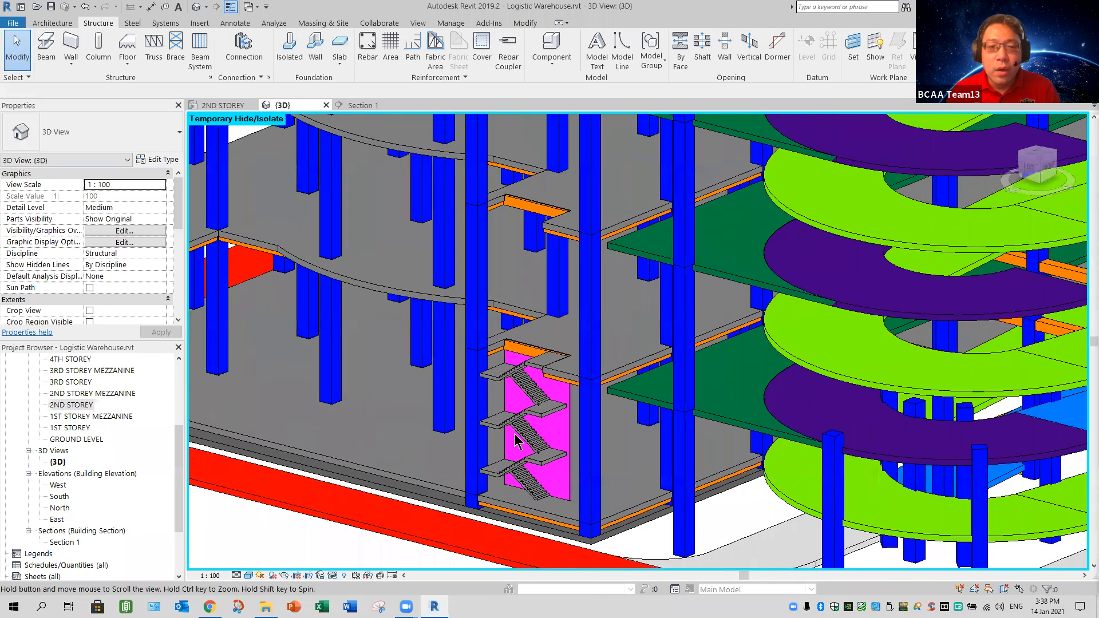
pyautogui.moveTo(515, 439); pyautogui.dragTo(518, 411, button='middle')
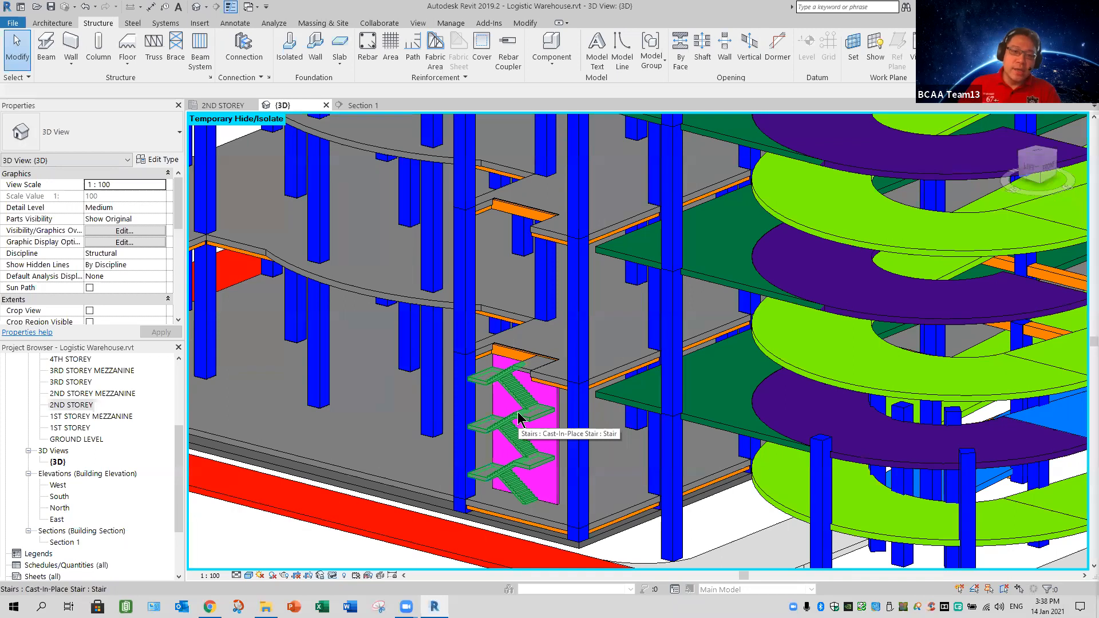
pyautogui.click(518, 418)
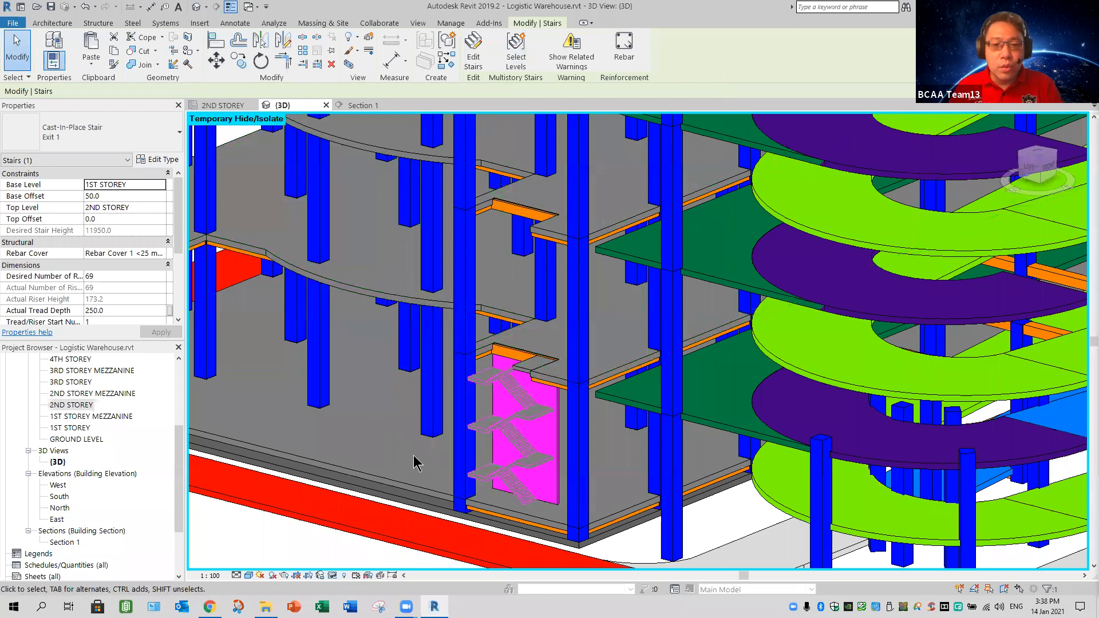
pyautogui.press('Escape')
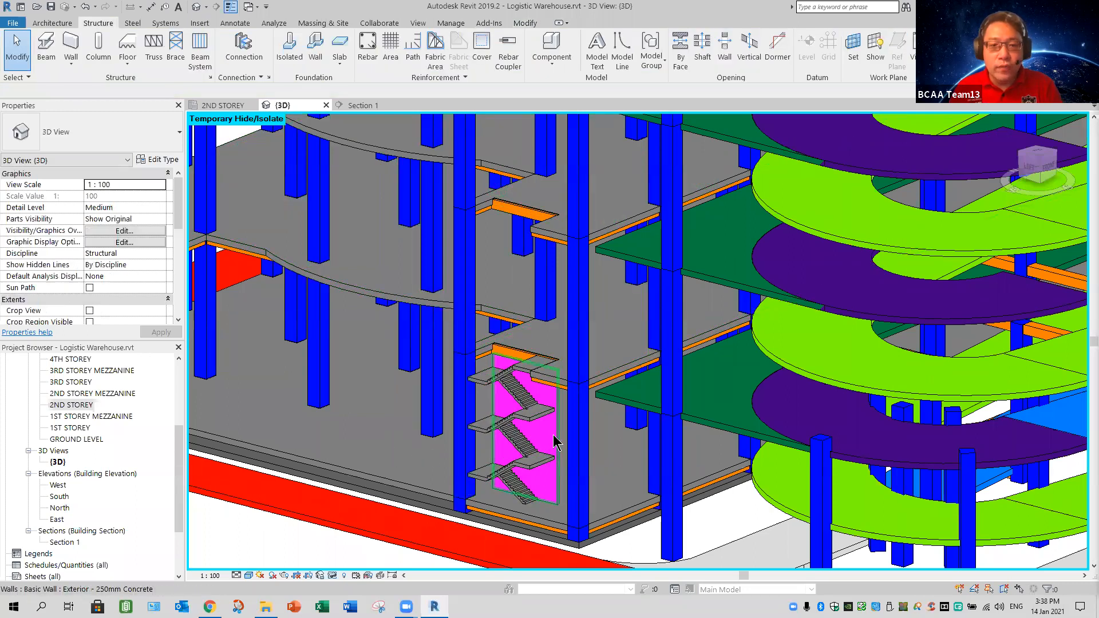
# Copy the remaining 1st-storey stair wall and try to paste it aligned to the 2ND STOREY level
pyautogui.click(361, 428)
pyautogui.scroll(-2, 361, 427)
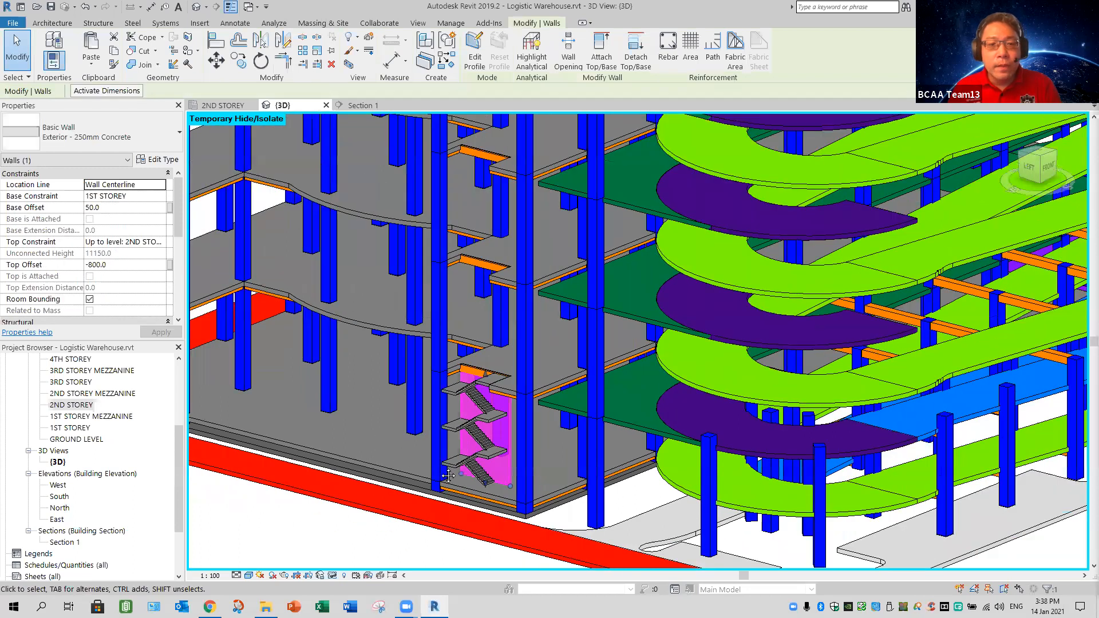
pyautogui.moveTo(429, 469); pyautogui.dragTo(471, 489, button='middle')
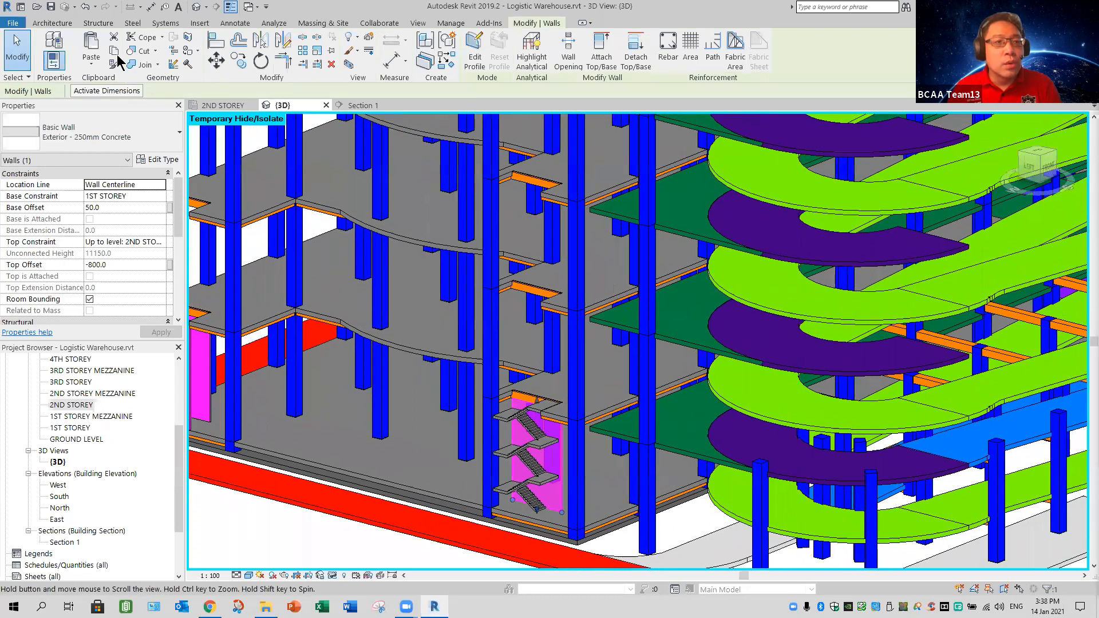
pyautogui.click(92, 67)
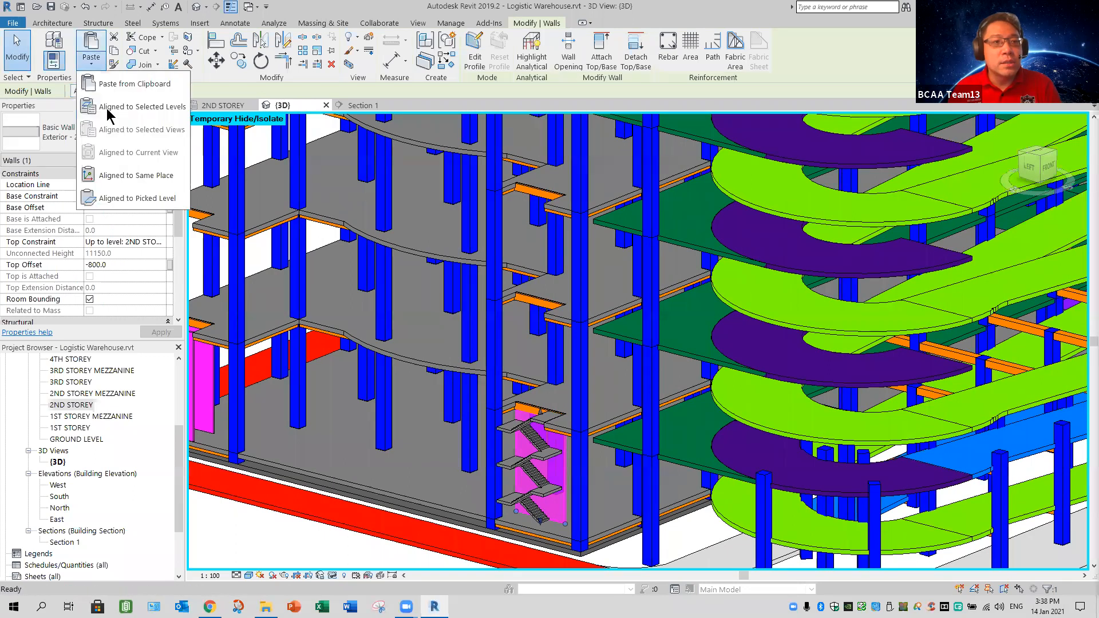
pyautogui.click(132, 108)
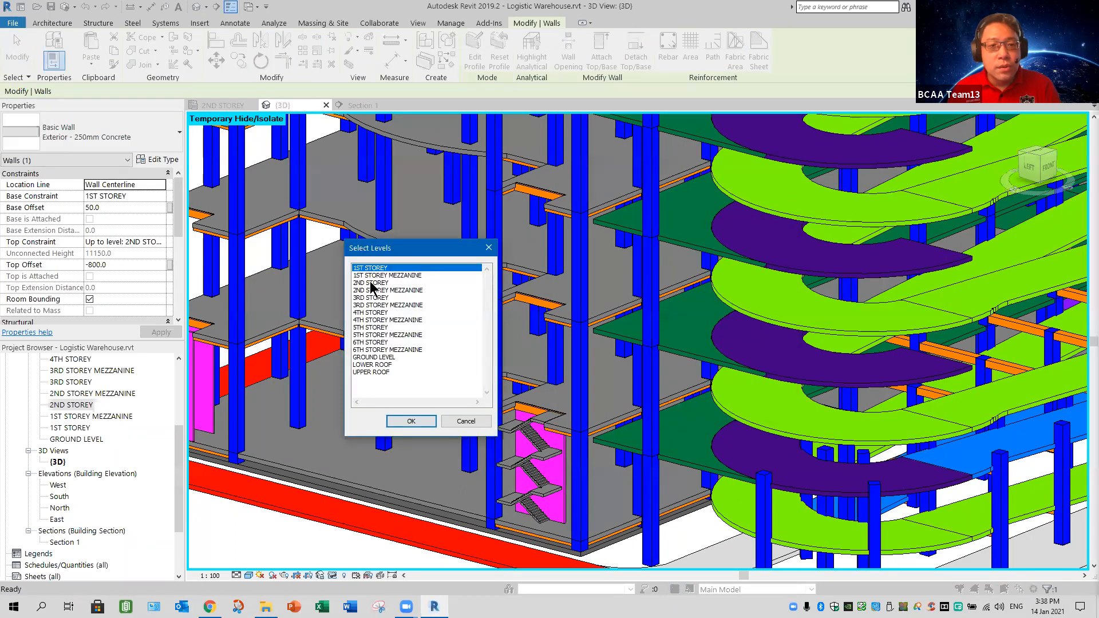
pyautogui.click(370, 283)
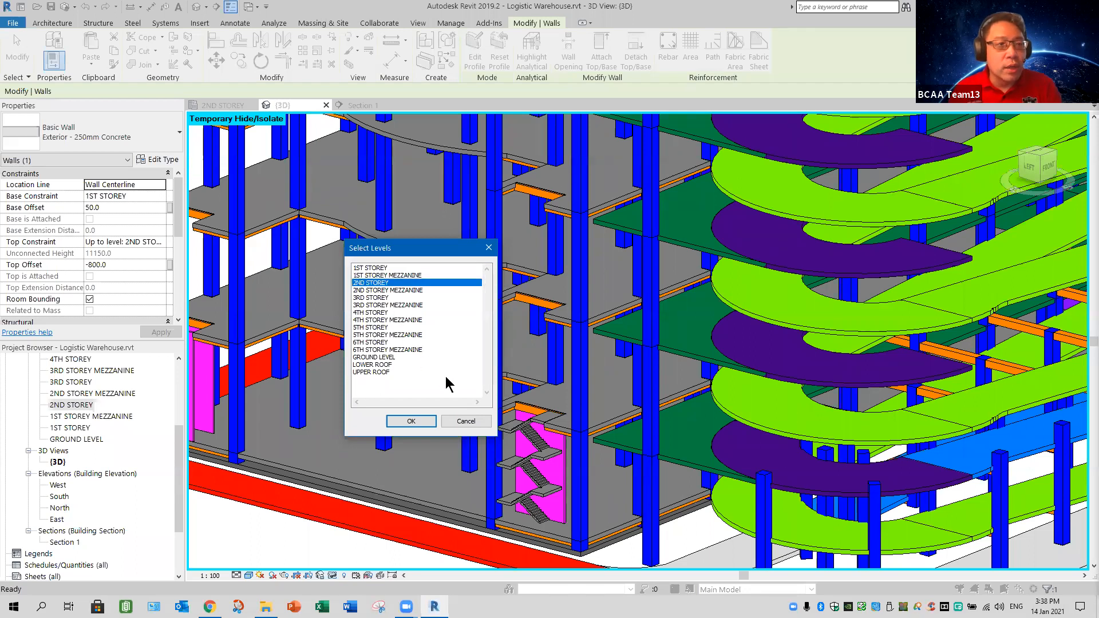
pyautogui.click(413, 422)
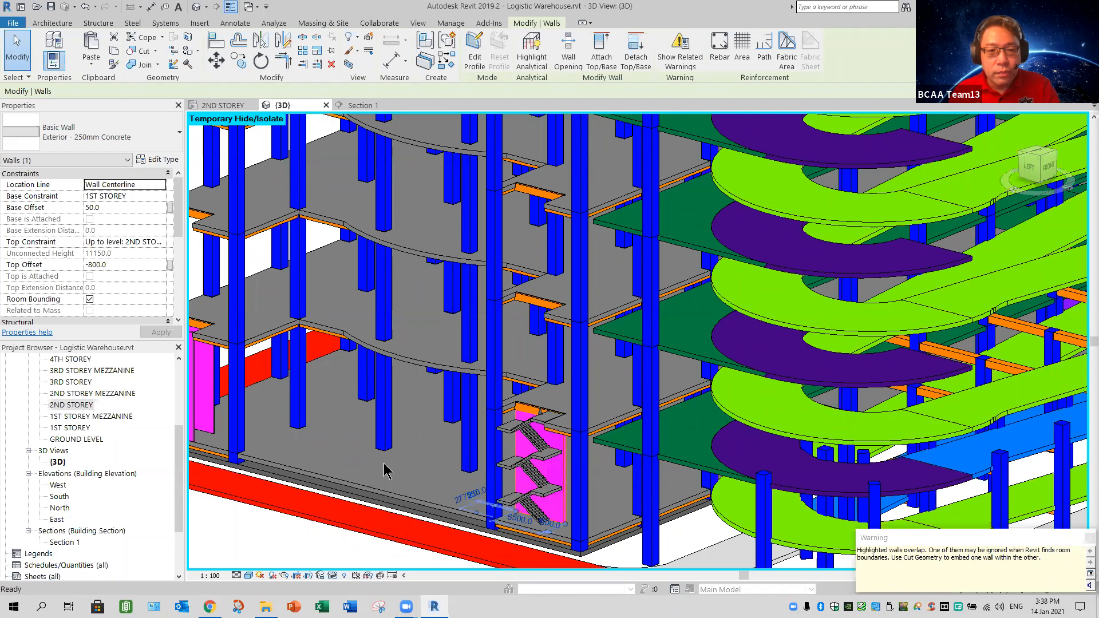
pyautogui.press('Escape')
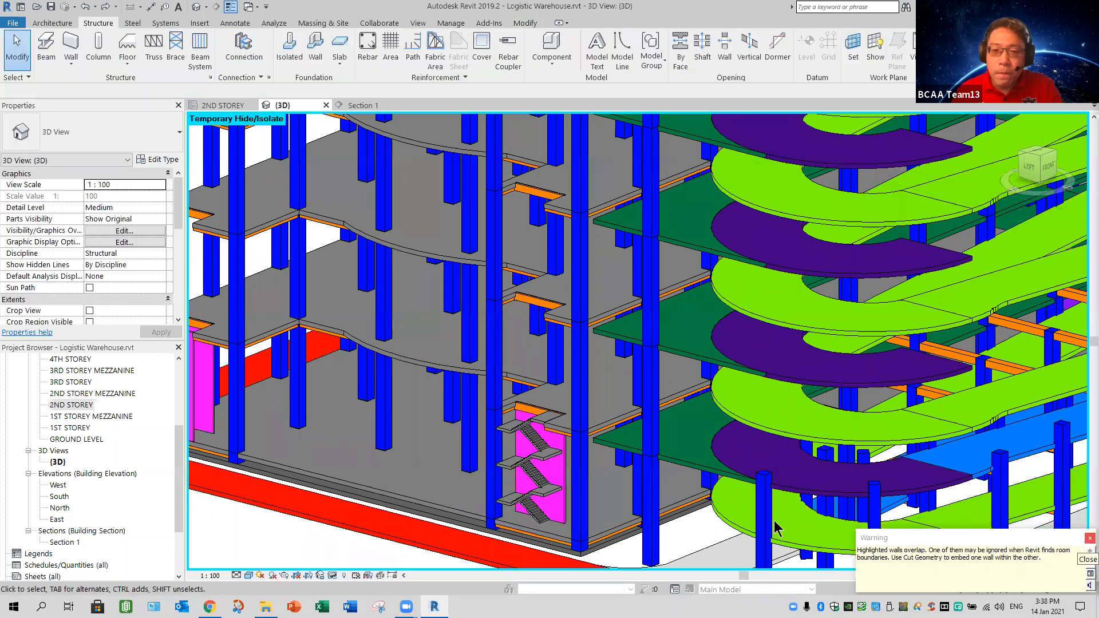
# Copy the 1st-storey stair wall and paste it aligned to the 3RD STOREY level
pyautogui.click(560, 473)
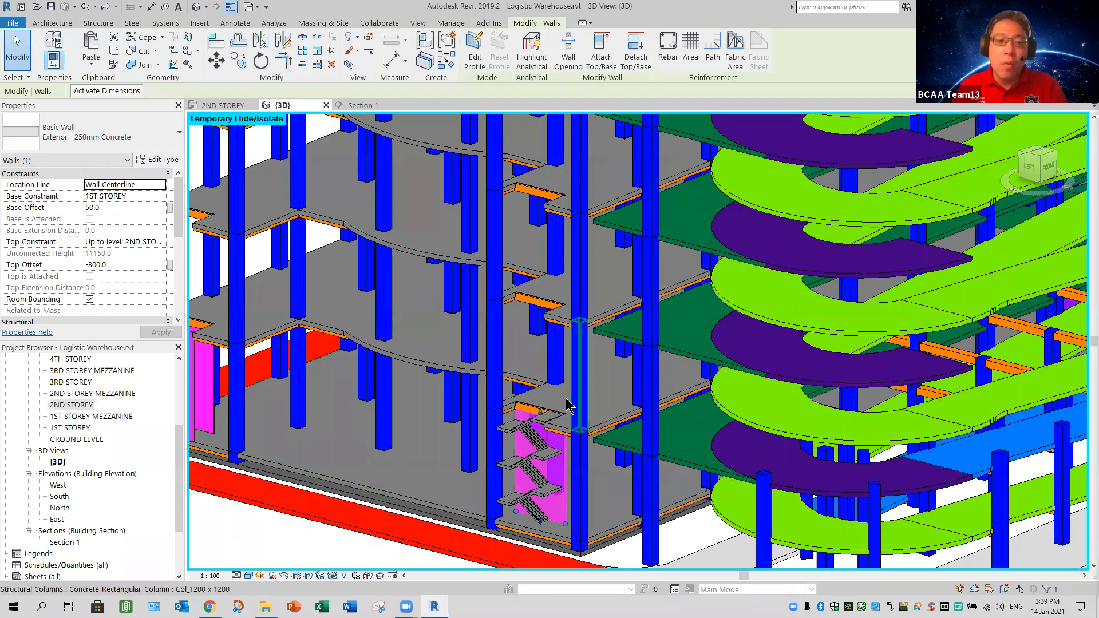
pyautogui.press('Escape')
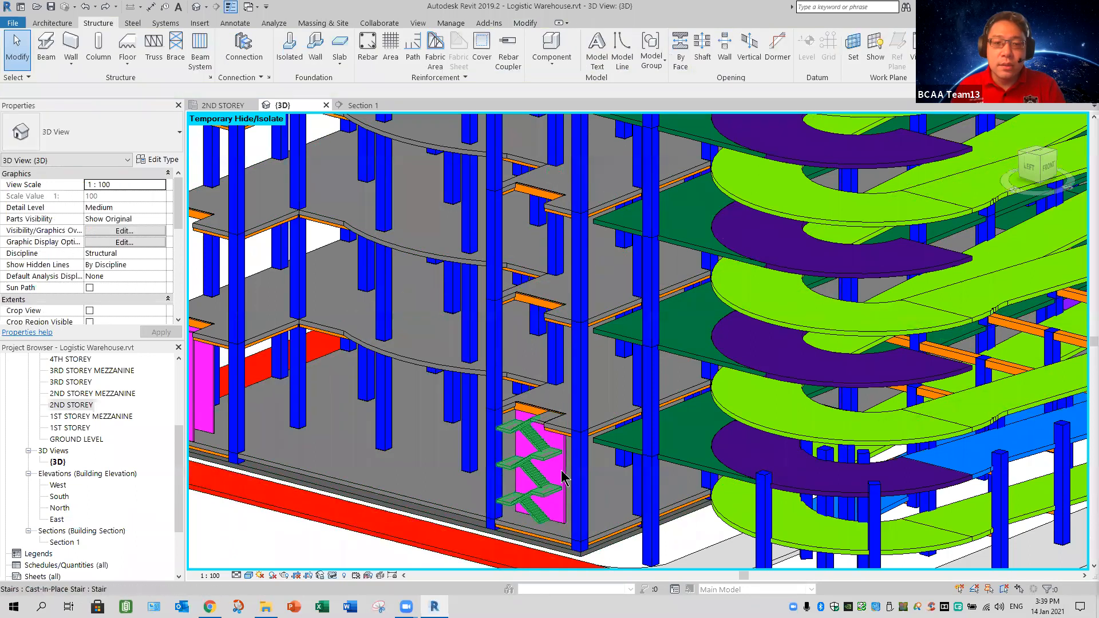
pyautogui.click(564, 482)
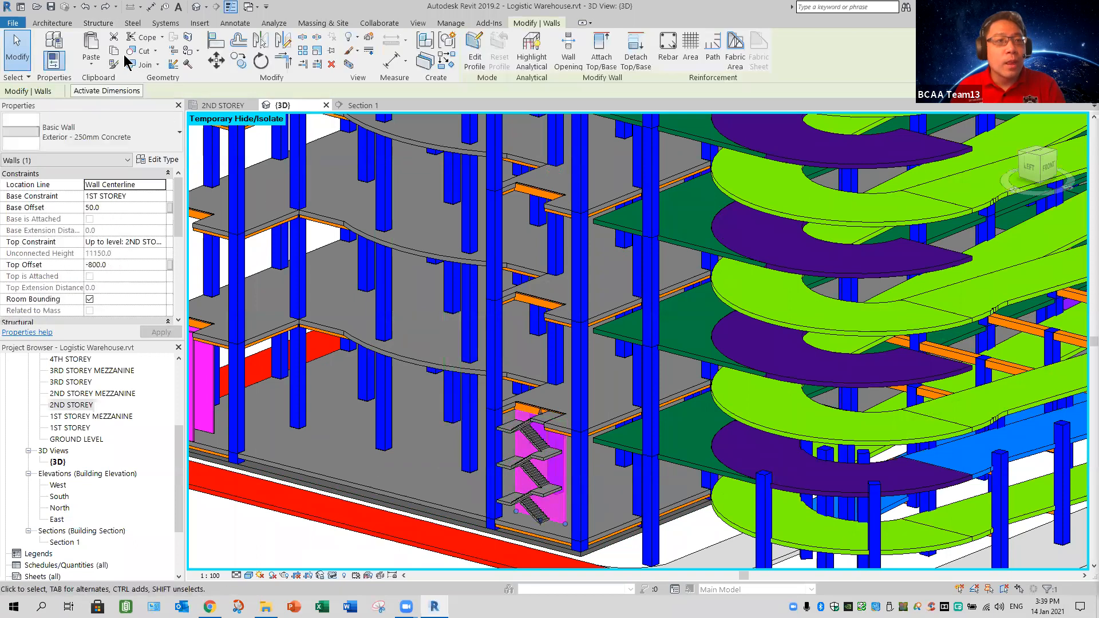
pyautogui.click(94, 65)
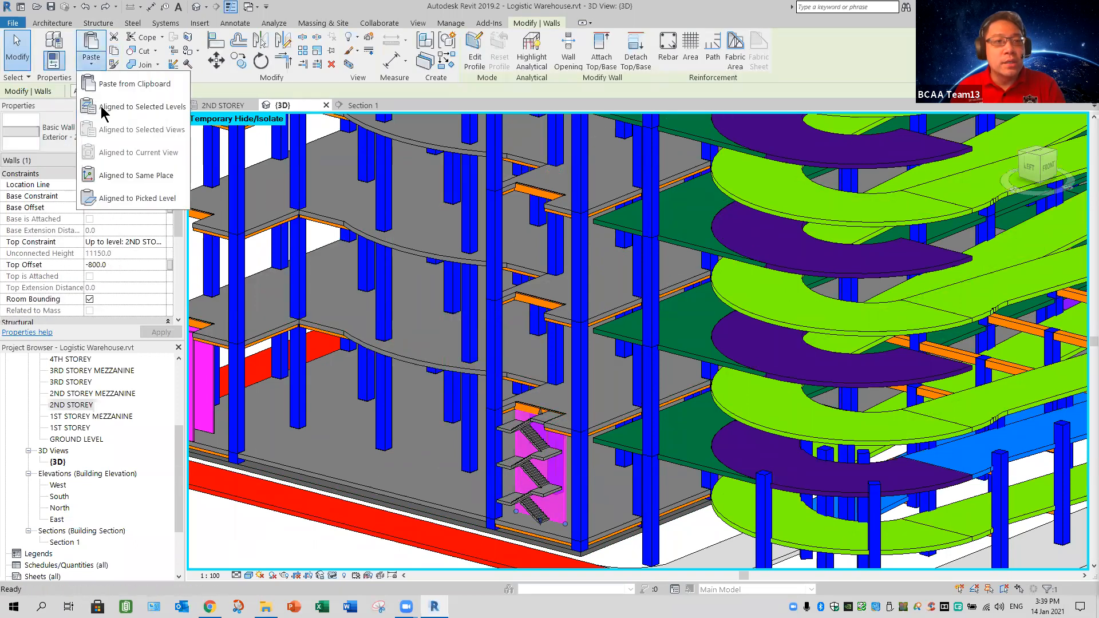
pyautogui.click(115, 106)
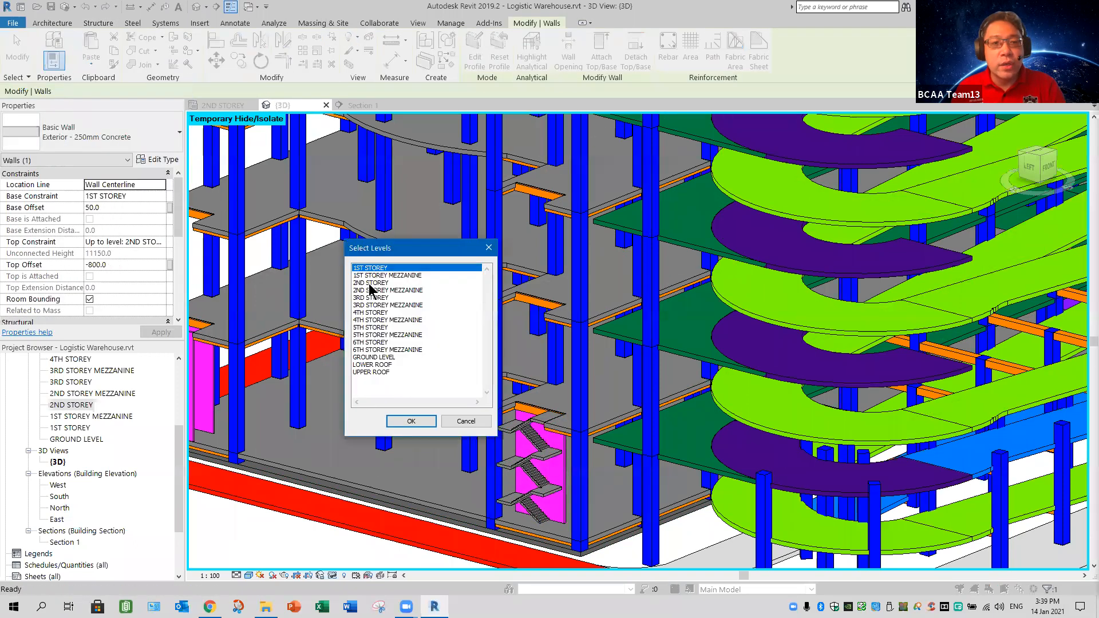
pyautogui.click(366, 296)
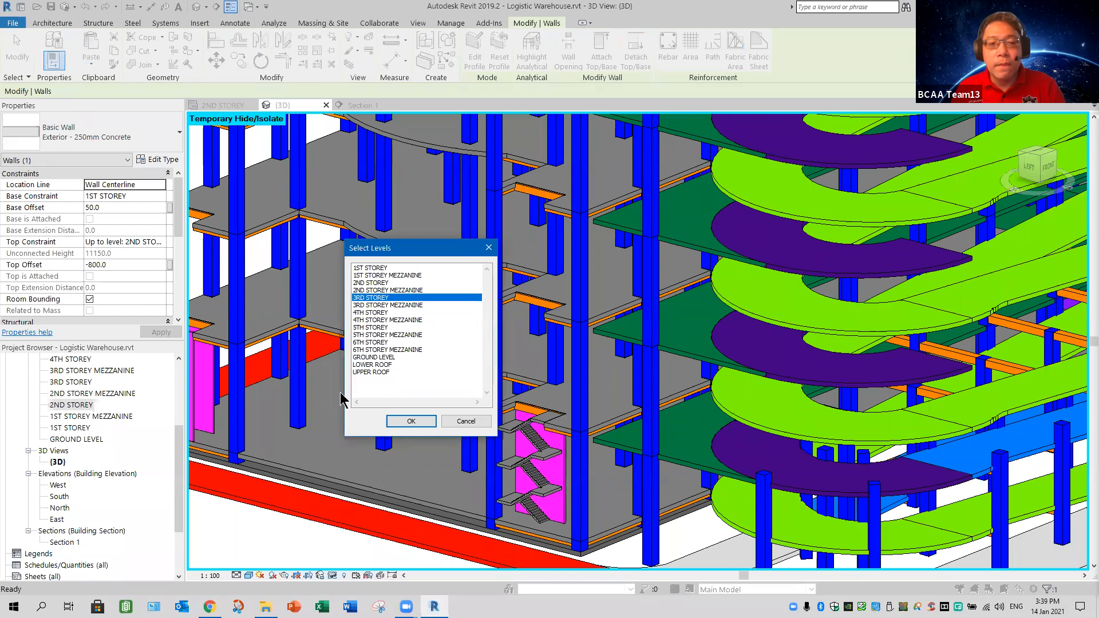
pyautogui.press('Return')
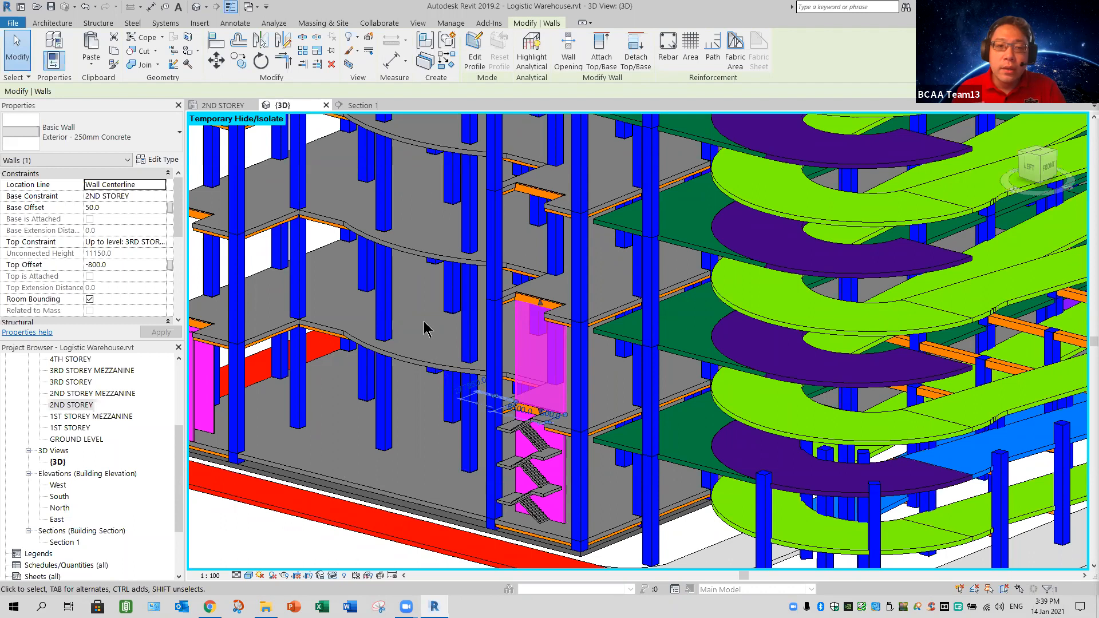
# Paste another copy of the stair wall aligned to the 4TH STOREY level
pyautogui.moveTo(466, 350); pyautogui.dragTo(461, 349, button='middle')
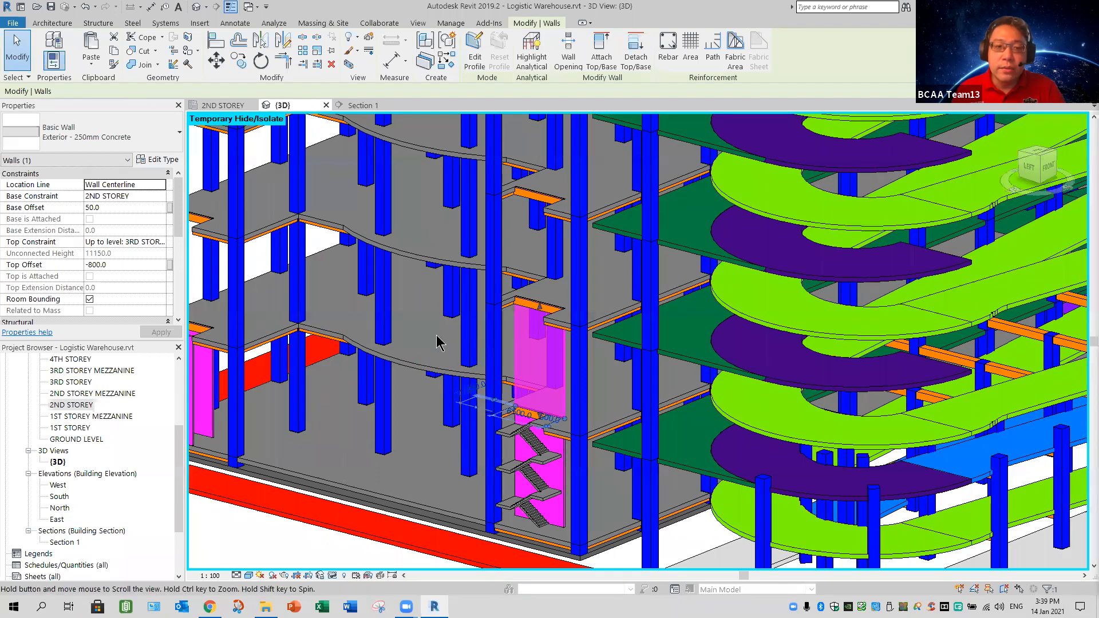
pyautogui.scroll(-1, 432, 346)
pyautogui.moveTo(445, 408); pyautogui.dragTo(442, 506, button='middle')
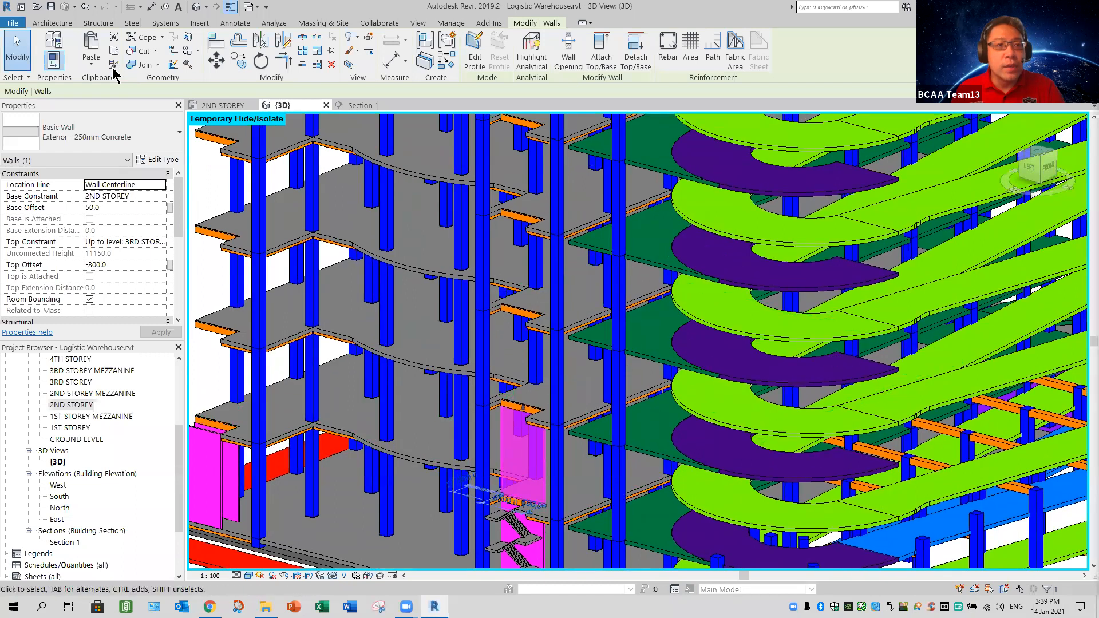
pyautogui.click(91, 63)
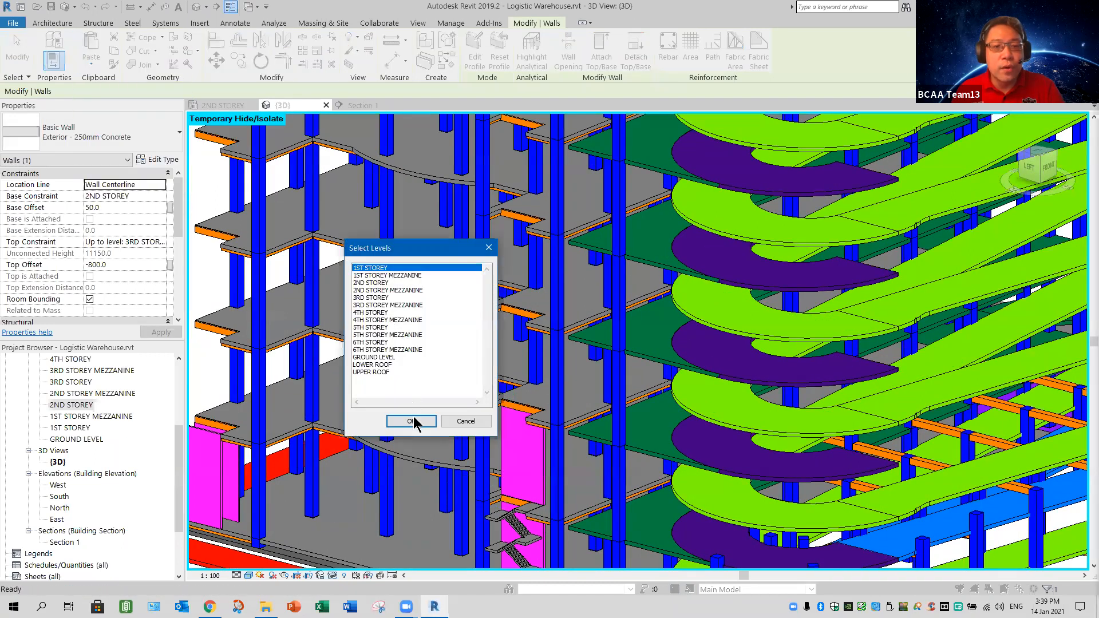
pyautogui.click(413, 418)
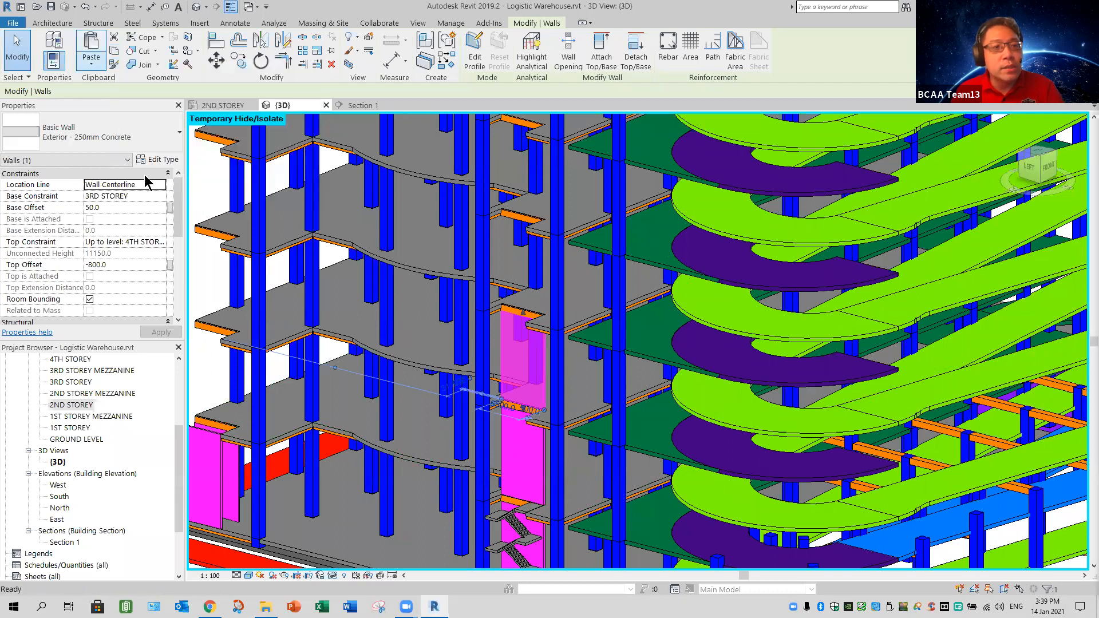
# Paste another copy of the stair wall aligned to the 5TH STOREY level
pyautogui.click(91, 62)
pyautogui.click(142, 107)
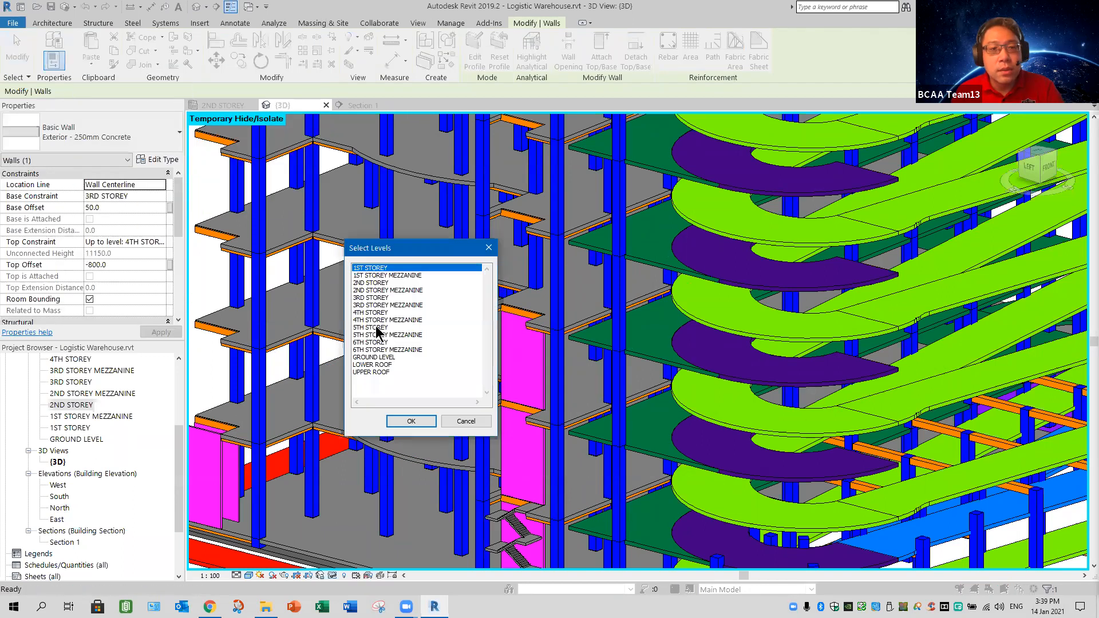
pyautogui.press('5')
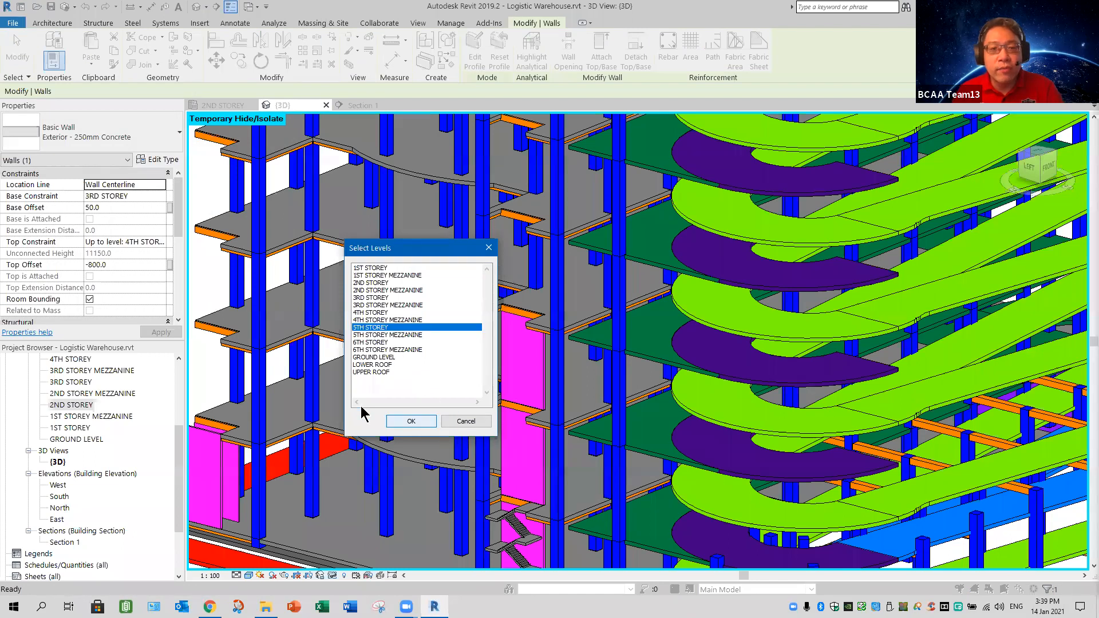
pyautogui.press('Return')
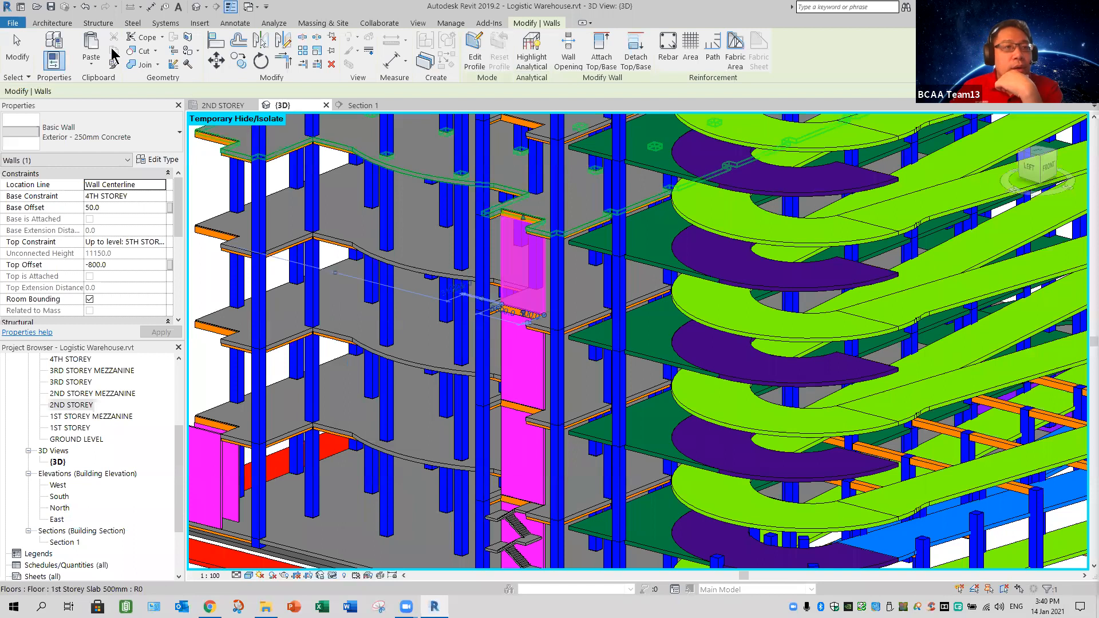
# Paste another copy of the stair wall aligned to the 6TH STOREY level
pyautogui.click(91, 62)
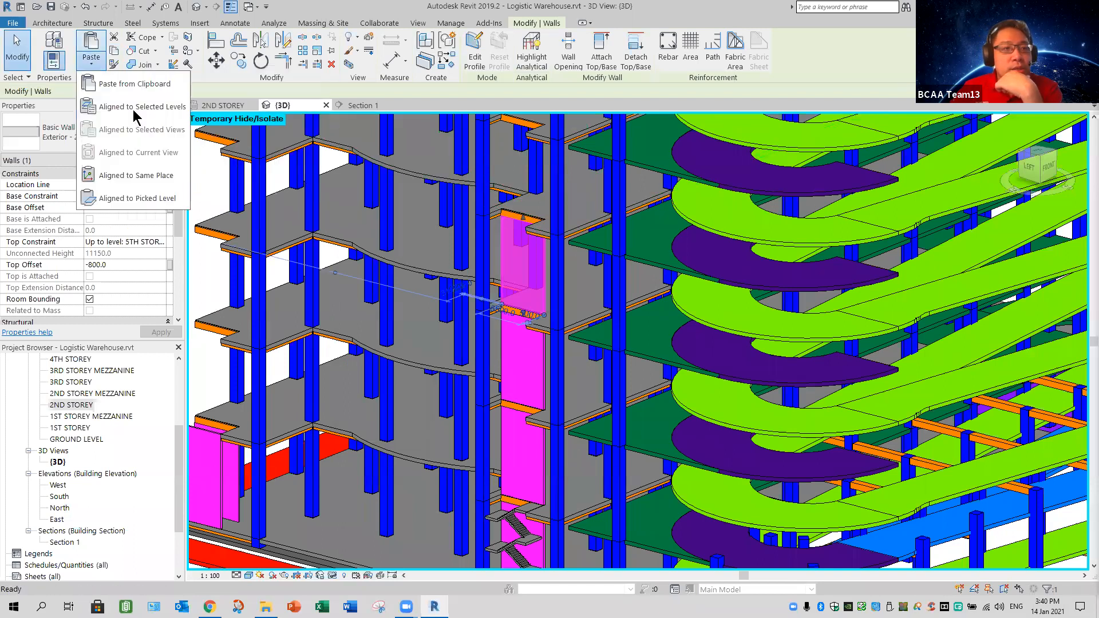
pyautogui.click(142, 108)
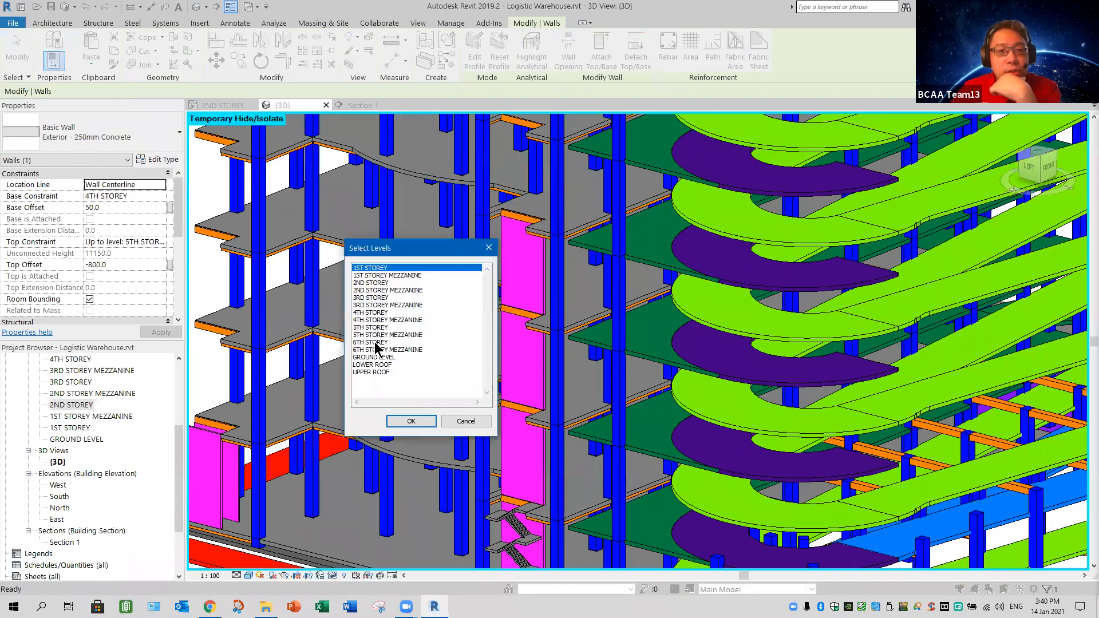
pyautogui.press('Return')
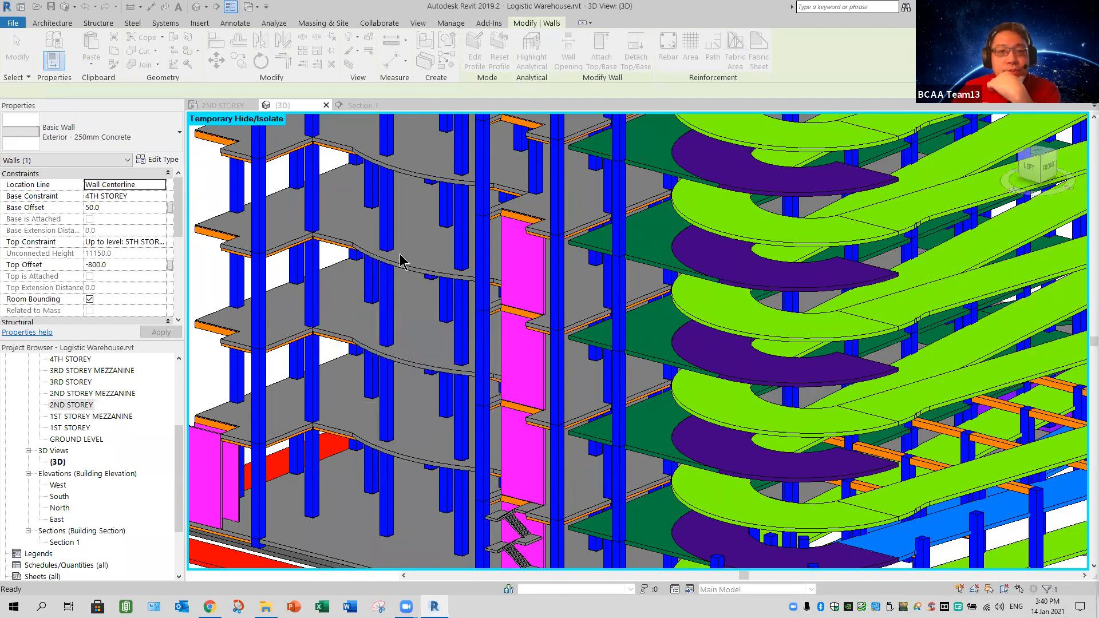
pyautogui.moveTo(401, 258); pyautogui.dragTo(394, 467, button='middle')
pyautogui.scroll(-1, 519, 144)
pyautogui.scroll(2, 475, 196)
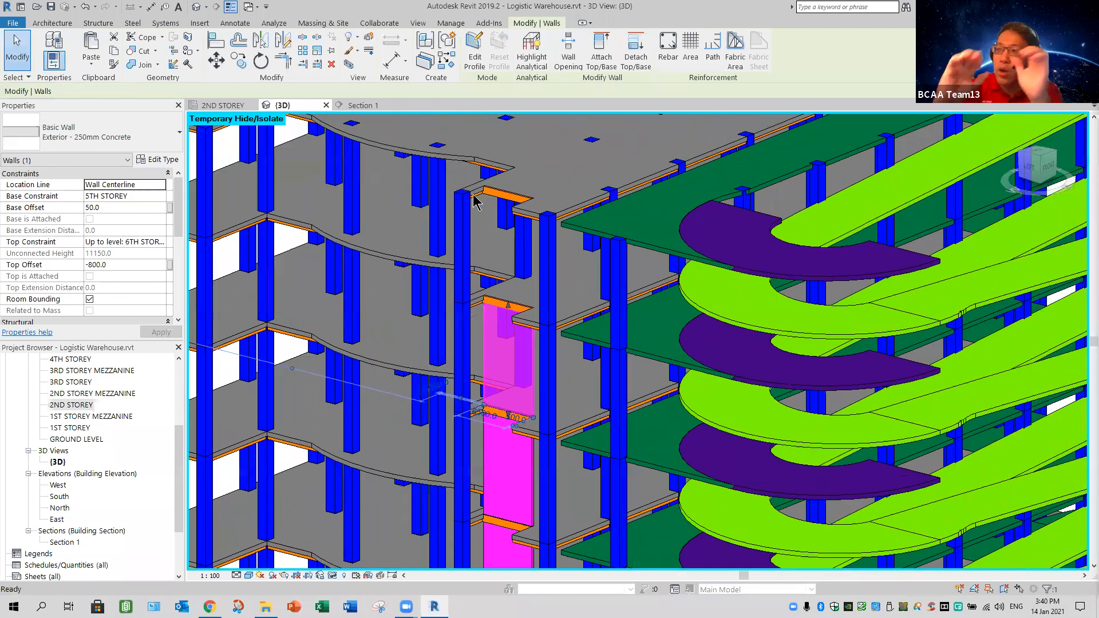
pyautogui.moveTo(473, 194); pyautogui.dragTo(474, 192, button='middle')
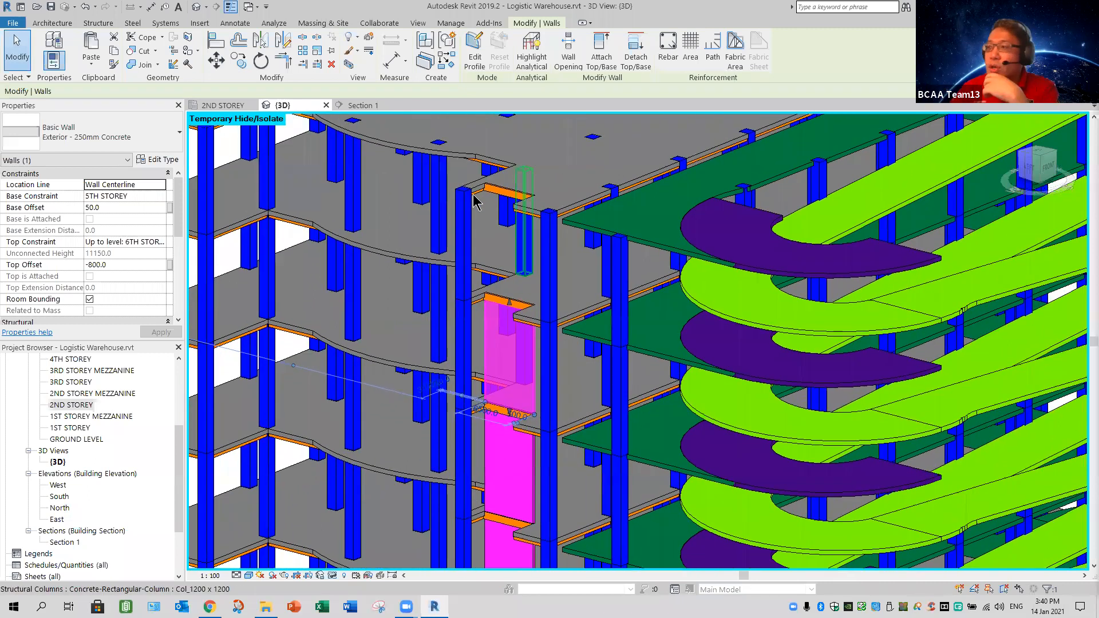
# Paste another copy of the stair wall aligned to the LOWER ROOF level
pyautogui.click(91, 63)
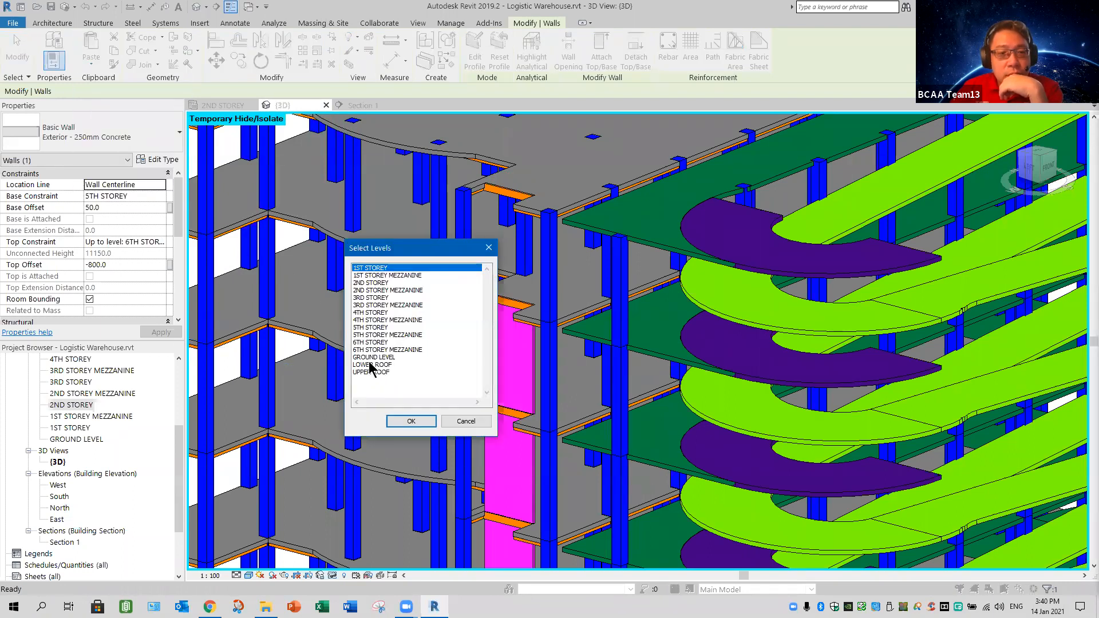
pyautogui.click(418, 365)
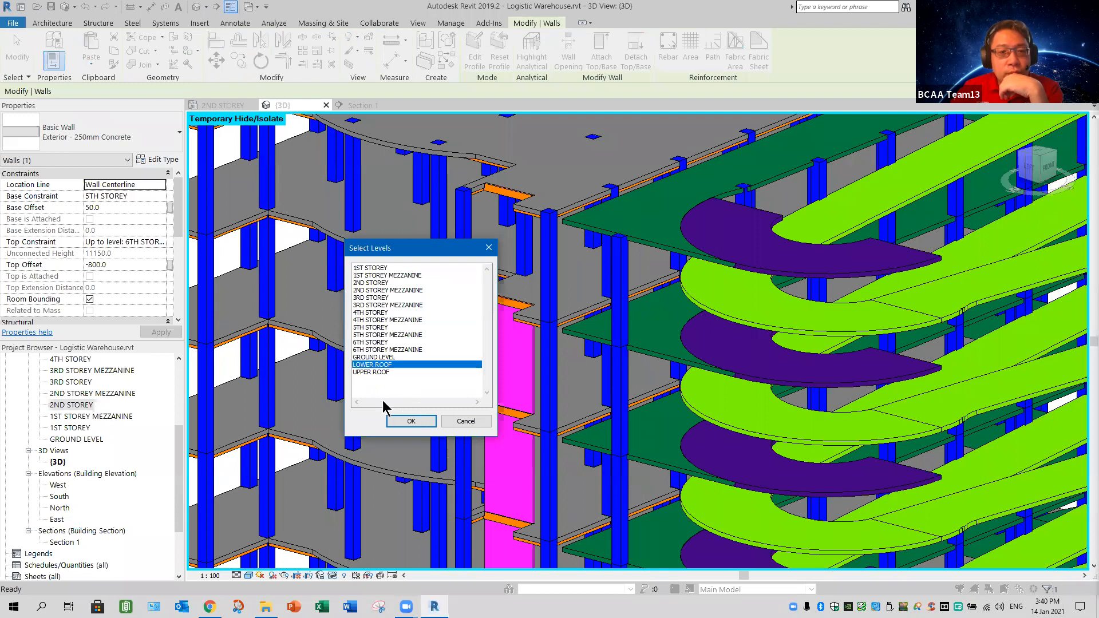
pyautogui.press('Return')
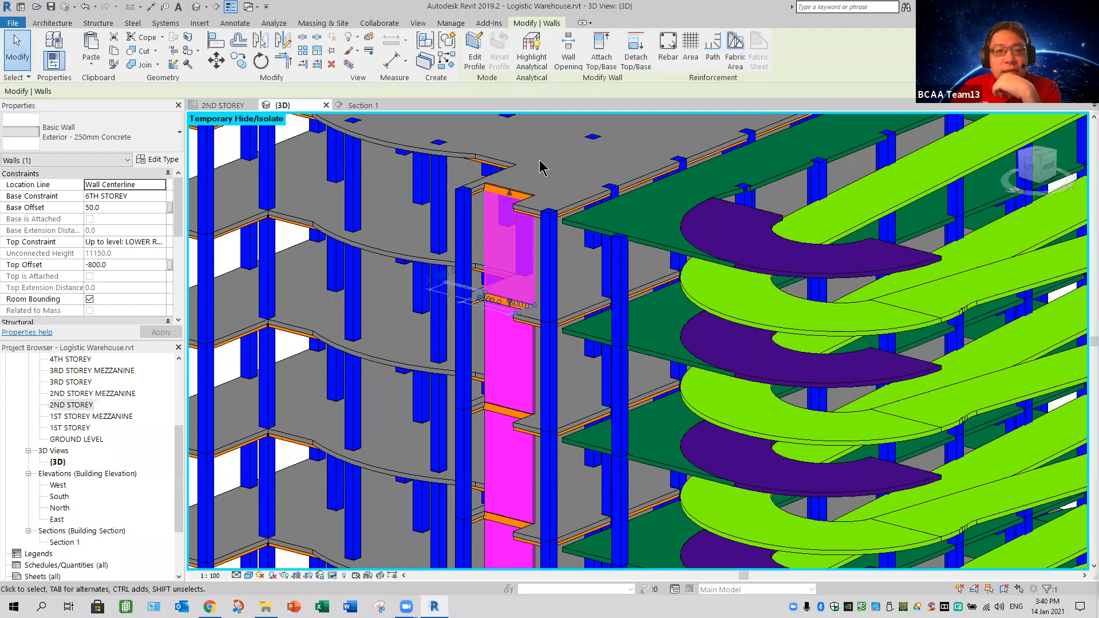
# Paste another copy of the stair wall aligned to the UPPER ROOF level
pyautogui.moveTo(544, 217)
pyautogui.mouseDown(button='middle')
pyautogui.moveTo(551, 261)
pyautogui.moveTo(554, 215)
pyautogui.mouseUp(button='middle')
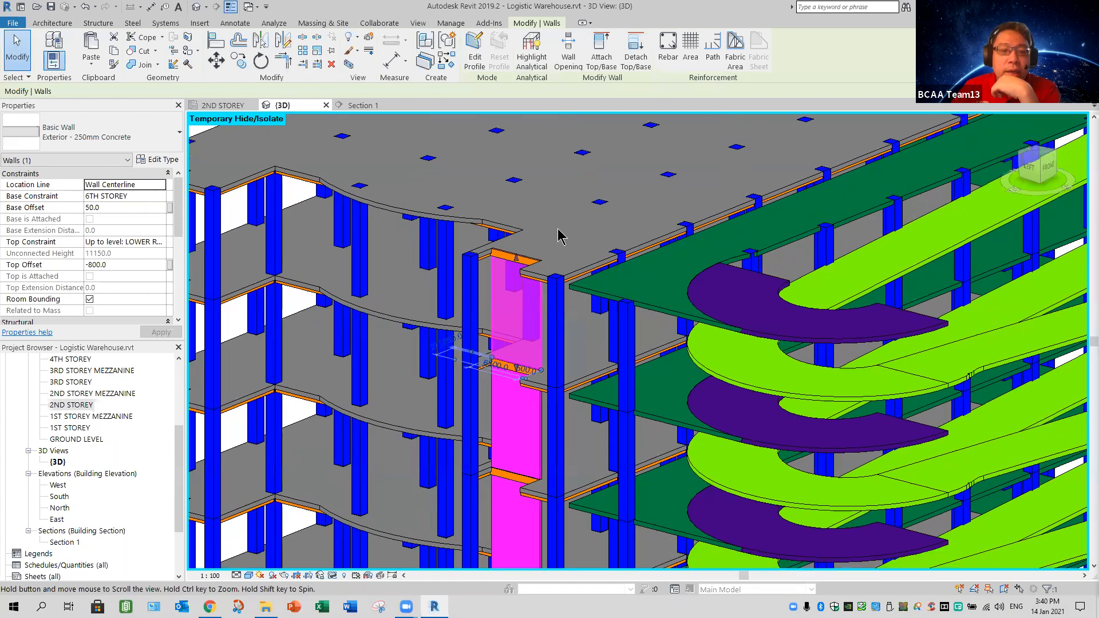
pyautogui.click(92, 66)
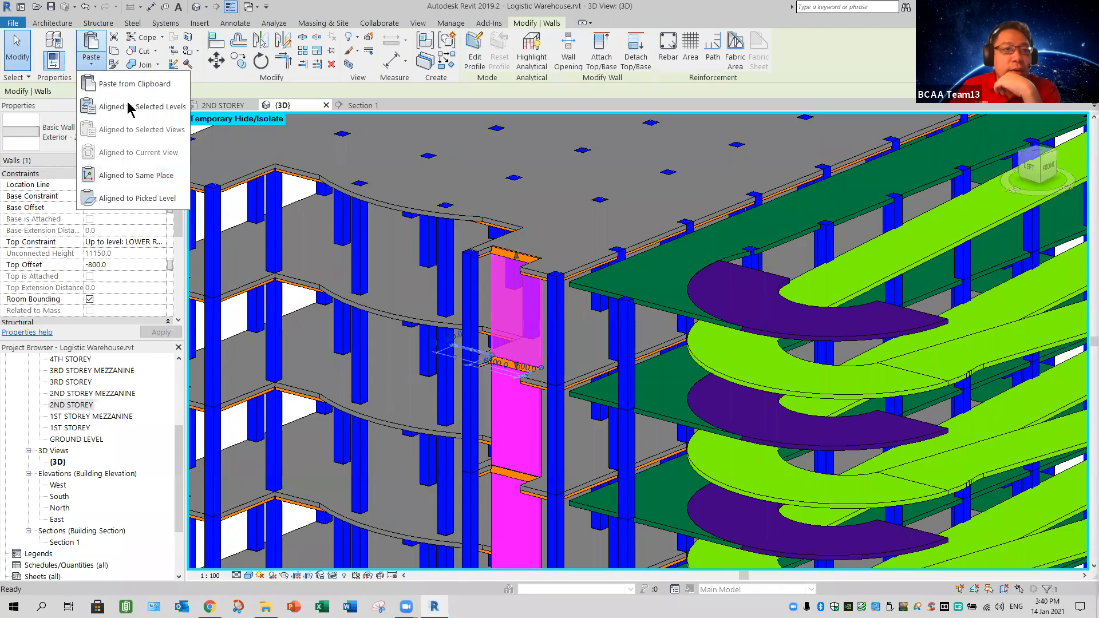
pyautogui.click(130, 107)
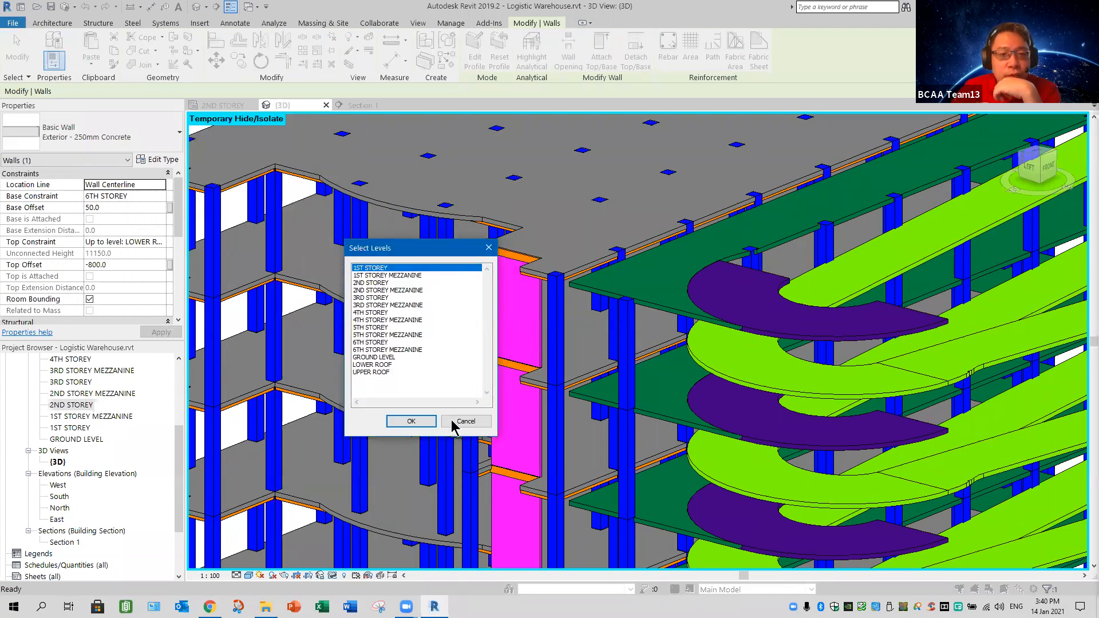
pyautogui.press('End')
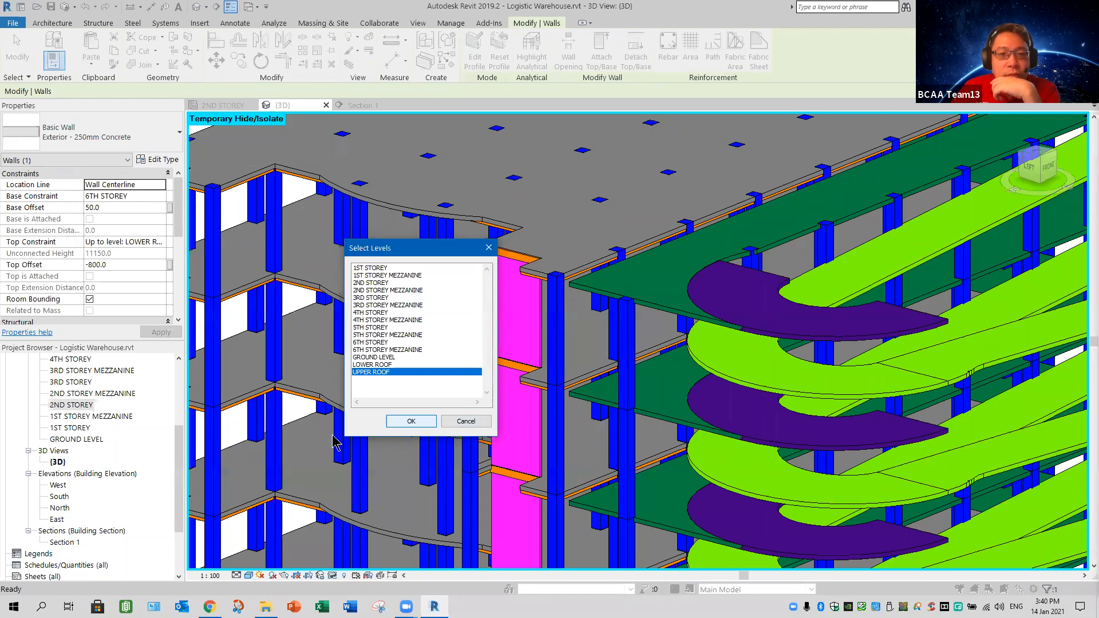
pyautogui.press('Return')
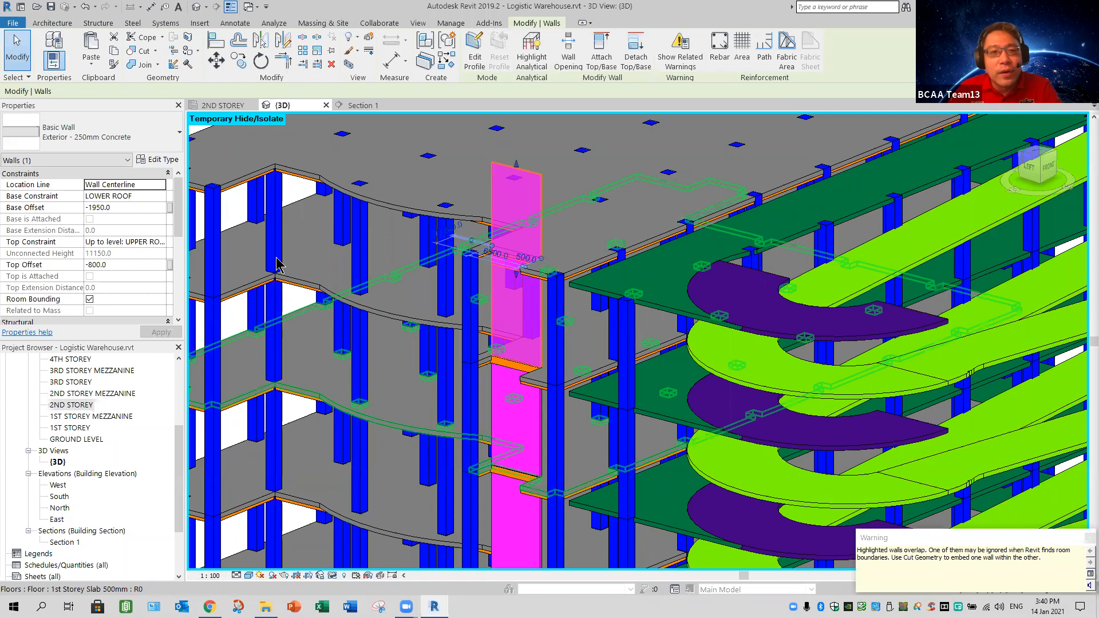
# Raise the base of the uppermost stair wall to the top of the wall below, at a base offset of -800
pyautogui.click(13, 60)
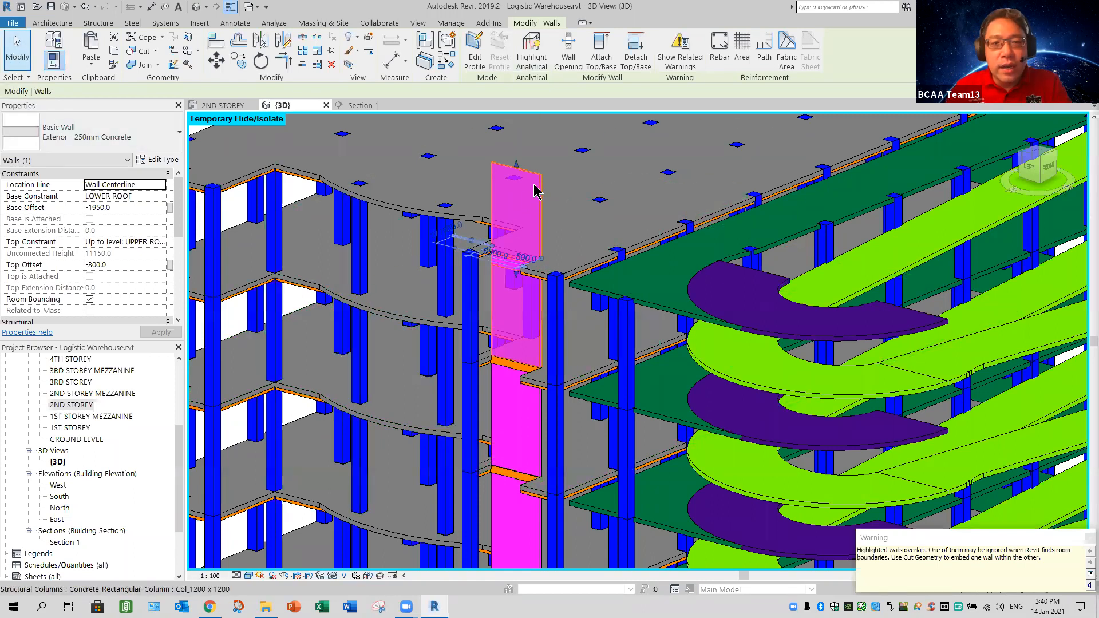
pyautogui.click(517, 276)
pyautogui.scroll(2, 519, 273)
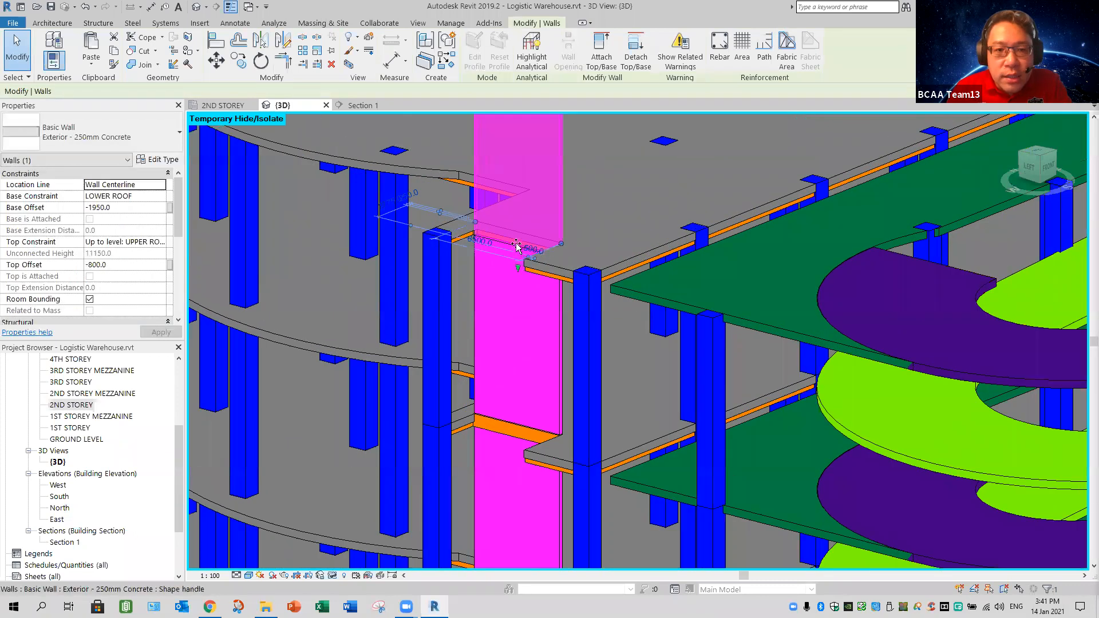
pyautogui.moveTo(520, 226); pyautogui.dragTo(522, 213)
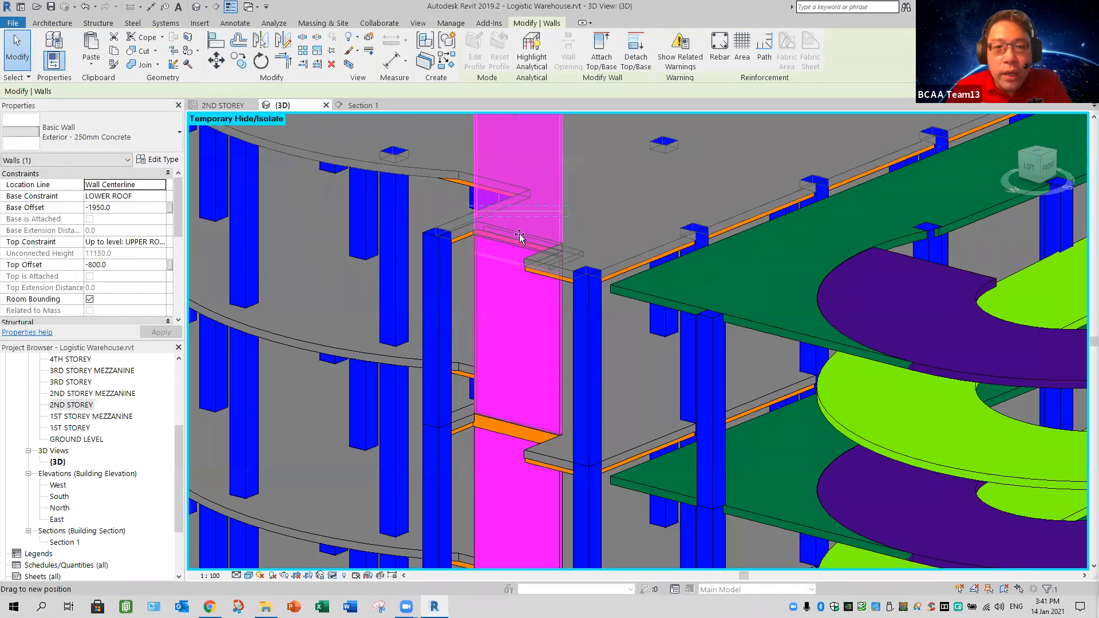
pyautogui.moveTo(518, 243); pyautogui.dragTo(518, 239)
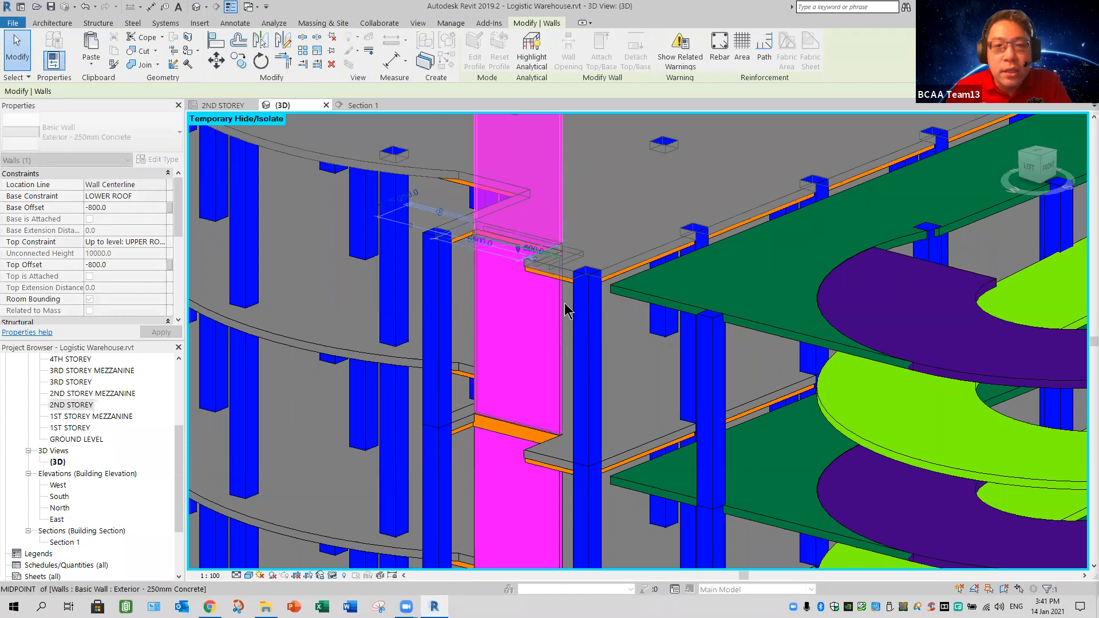
pyautogui.click(606, 240)
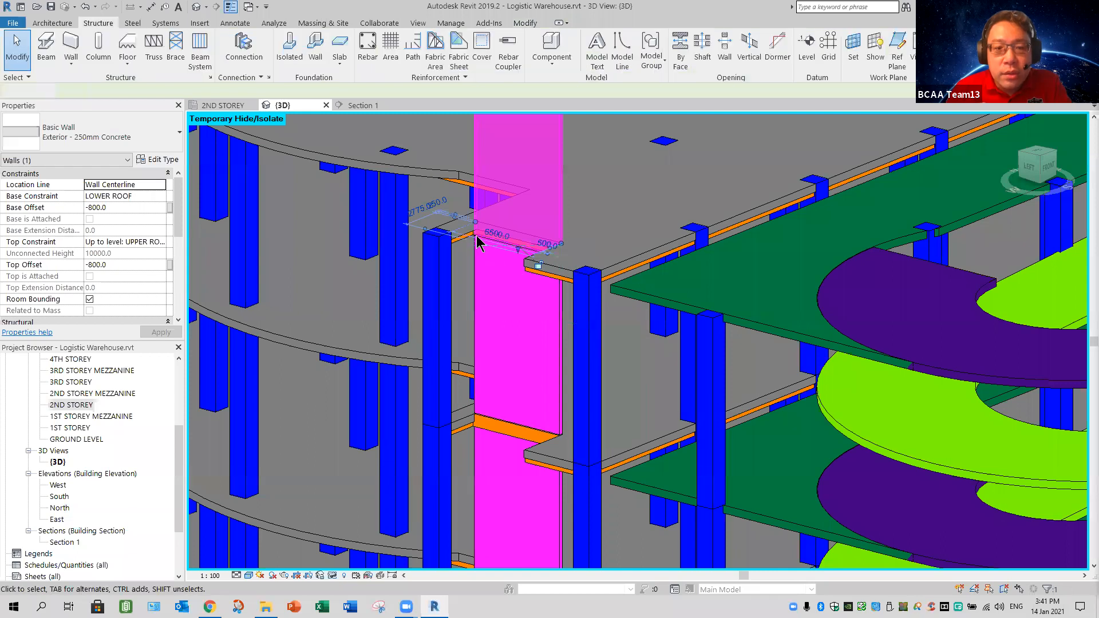
# Examine the joint between the uppermost stair wall, the wall below and the lower roof slab from several angles
pyautogui.scroll(3, 488, 181)
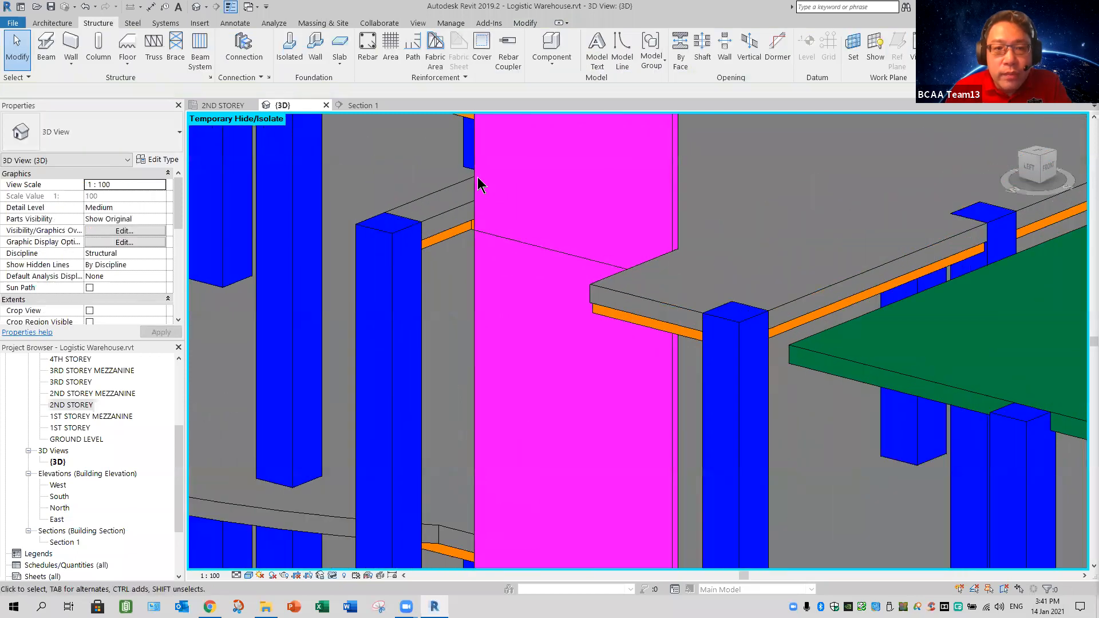
pyautogui.click(624, 264)
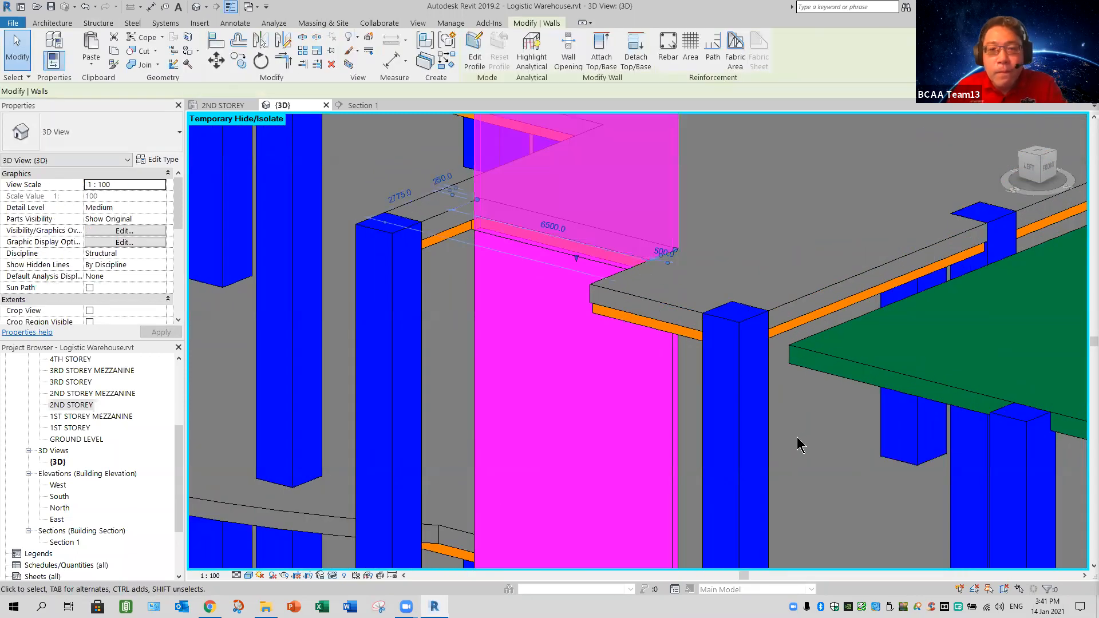
pyautogui.click(700, 425)
pyautogui.scroll(-1, 629, 265)
pyautogui.moveTo(628, 264); pyautogui.dragTo(605, 168, button='middle')
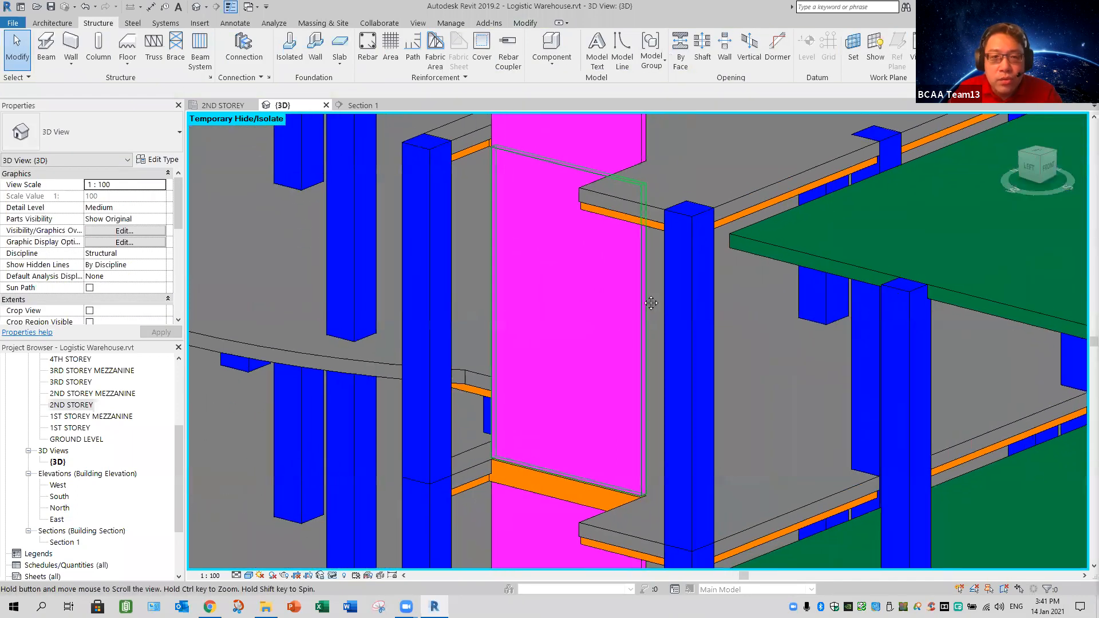
pyautogui.moveTo(663, 341); pyautogui.dragTo(679, 338, button='middle')
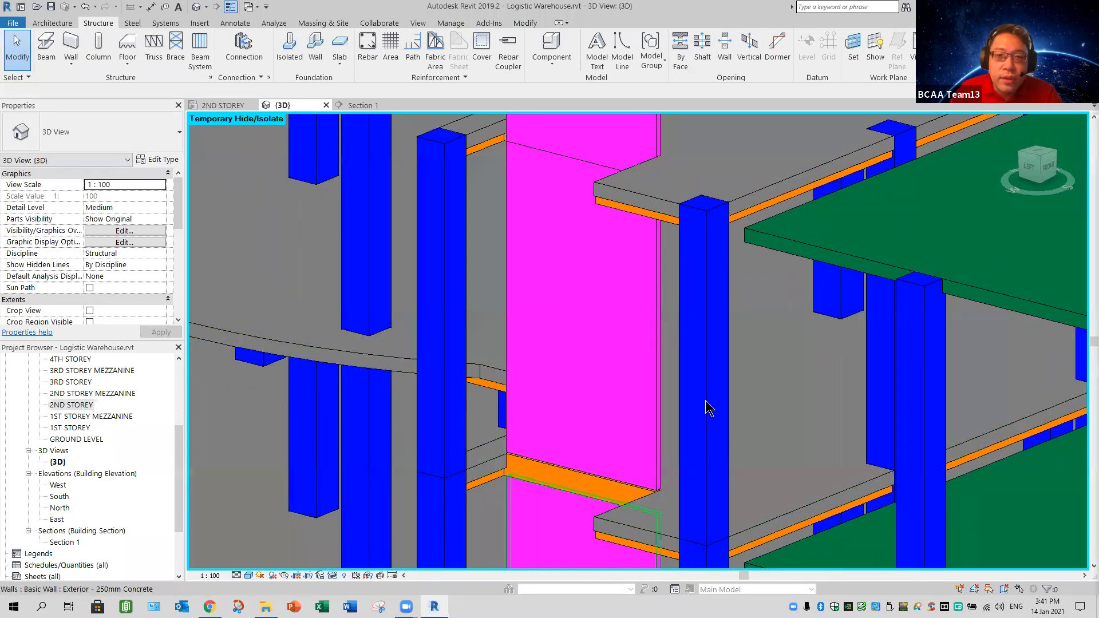
pyautogui.scroll(-1, 720, 400)
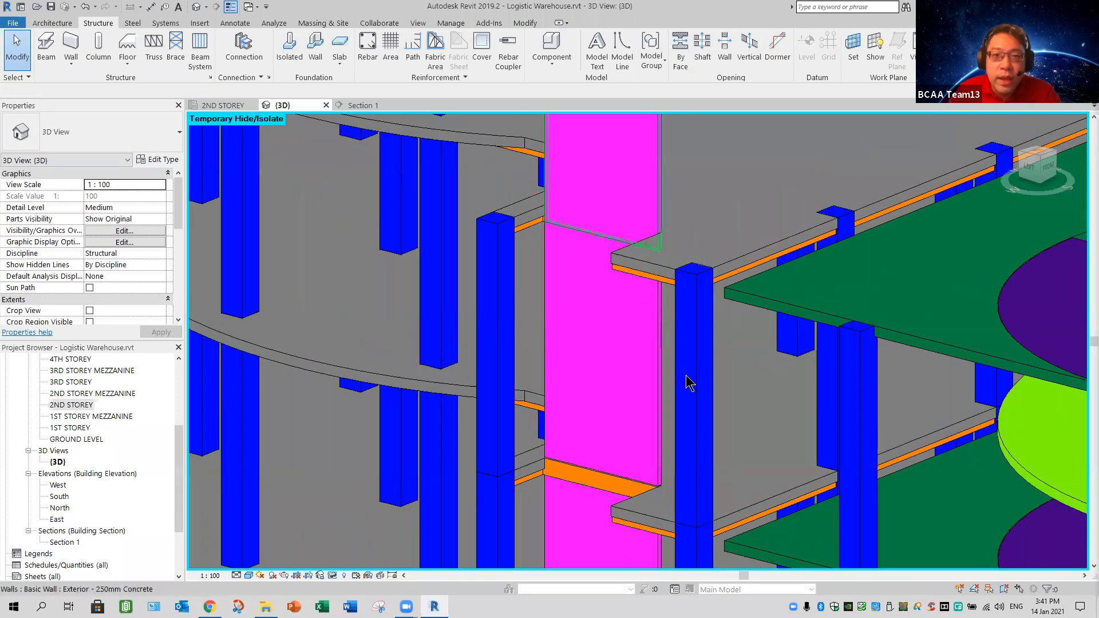
pyautogui.keyDown('shift'); pyautogui.moveTo(661, 393); pyautogui.dragTo(798, 603, button='middle'); pyautogui.keyUp('shift')
pyautogui.keyDown('shift'); pyautogui.moveTo(684, 471); pyautogui.dragTo(780, 478, button='middle'); pyautogui.keyUp('shift')
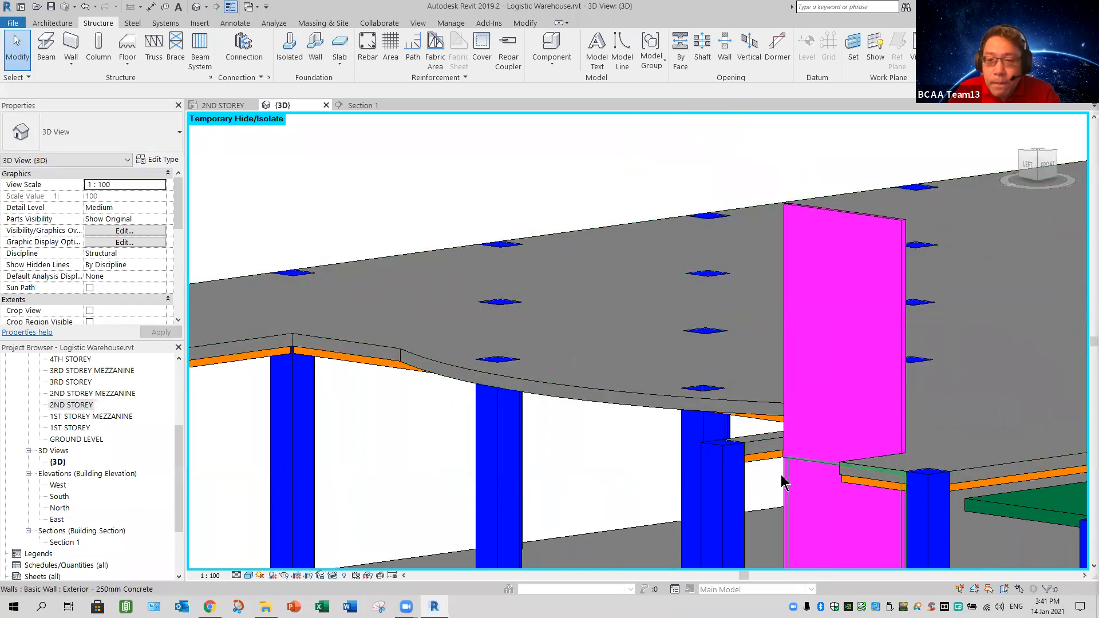
pyautogui.moveTo(763, 493); pyautogui.dragTo(458, 388, button='middle')
pyautogui.keyDown('shift'); pyautogui.moveTo(589, 363); pyautogui.dragTo(573, 317, button='middle'); pyautogui.keyUp('shift')
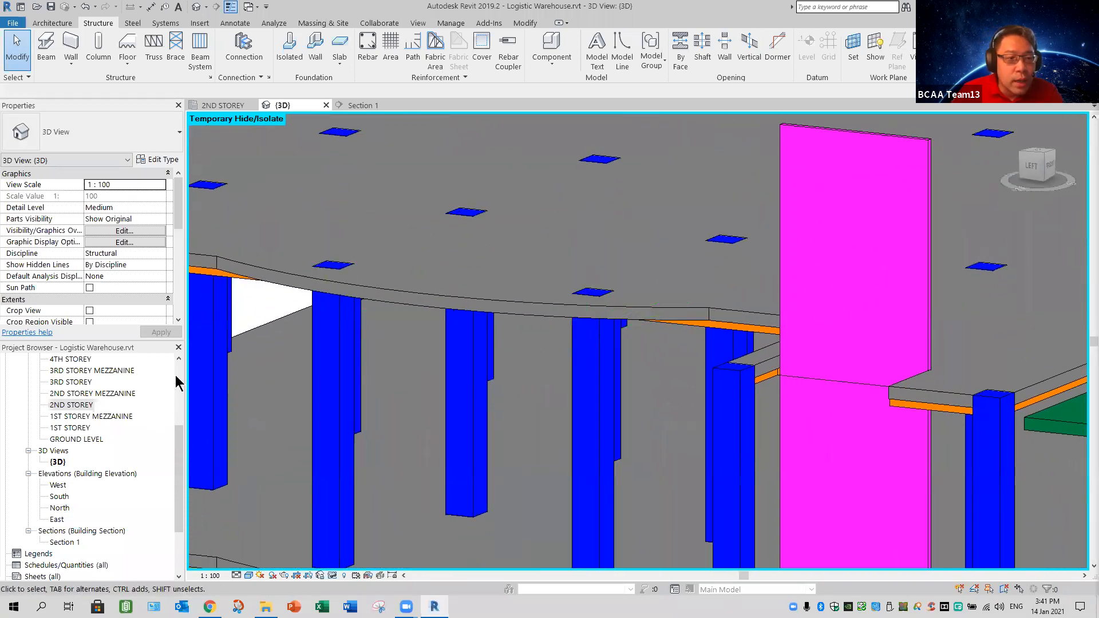
# Open the LOWER ROOF structural plan
pyautogui.click(75, 404)
pyautogui.scroll(4, 75, 401)
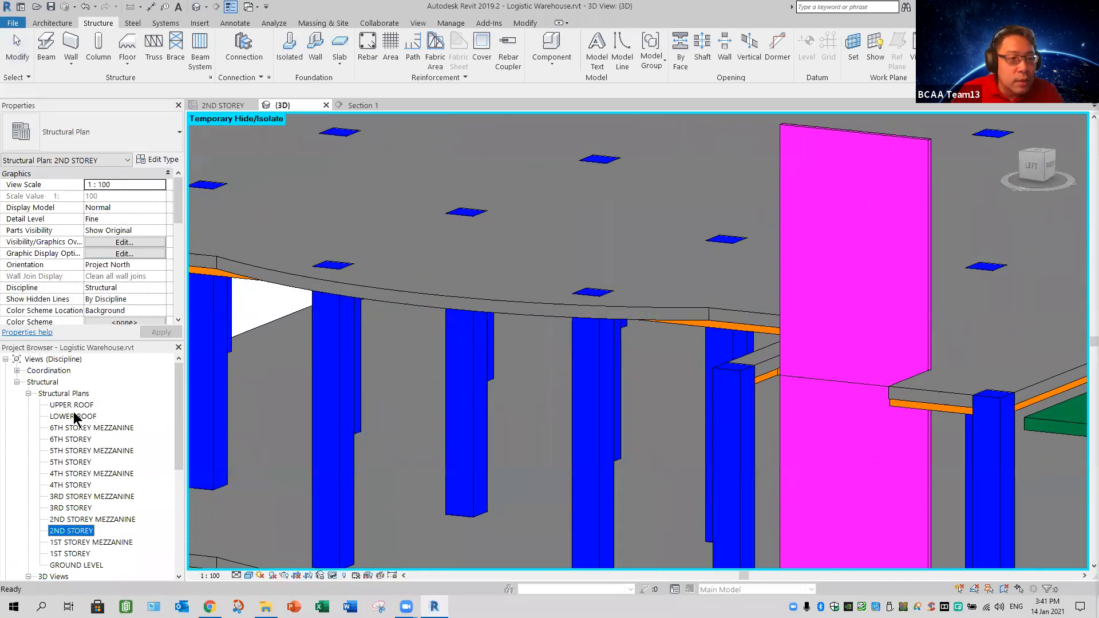
pyautogui.click(74, 417)
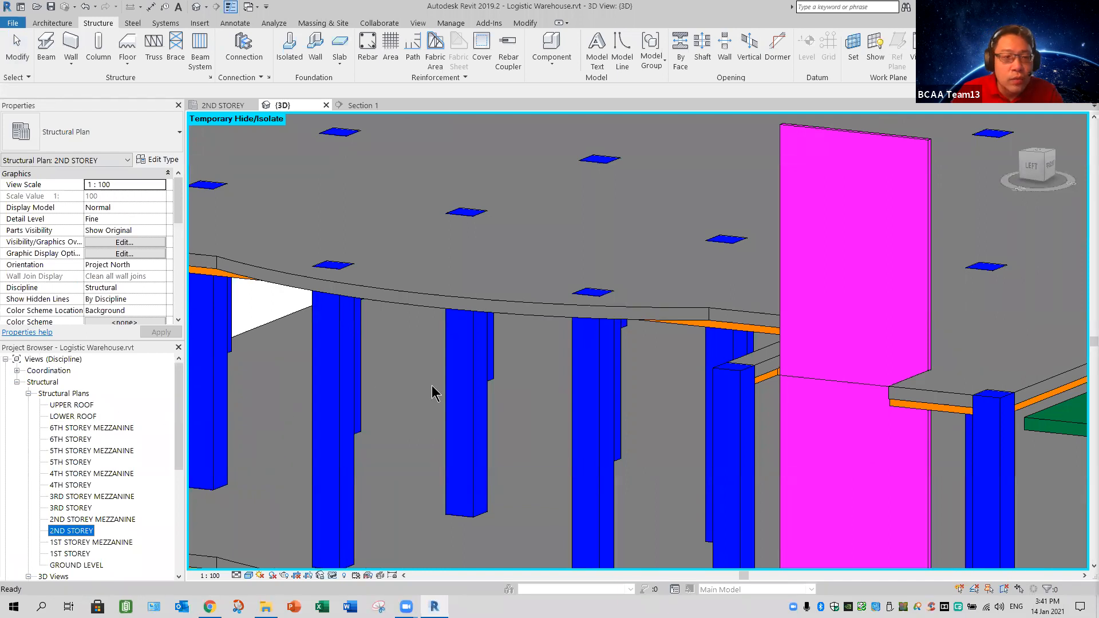
pyautogui.press('Return')
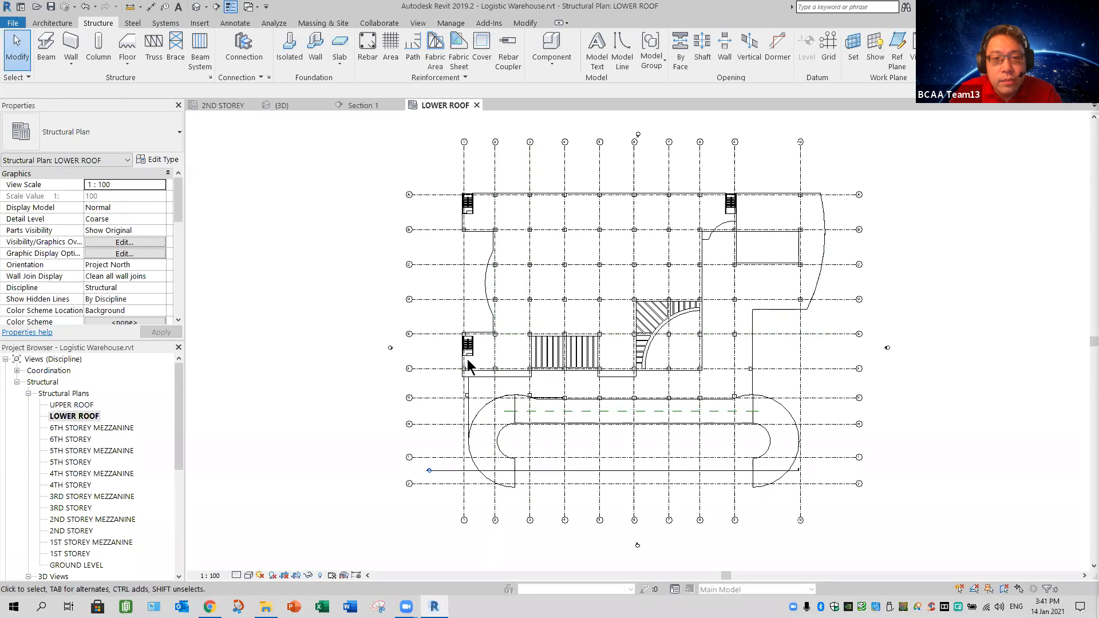
# Measure the horizontal distance from the wall beside the corner staircase near grid E to the adjacent dashed beam edge
pyautogui.scroll(5, 468, 367)
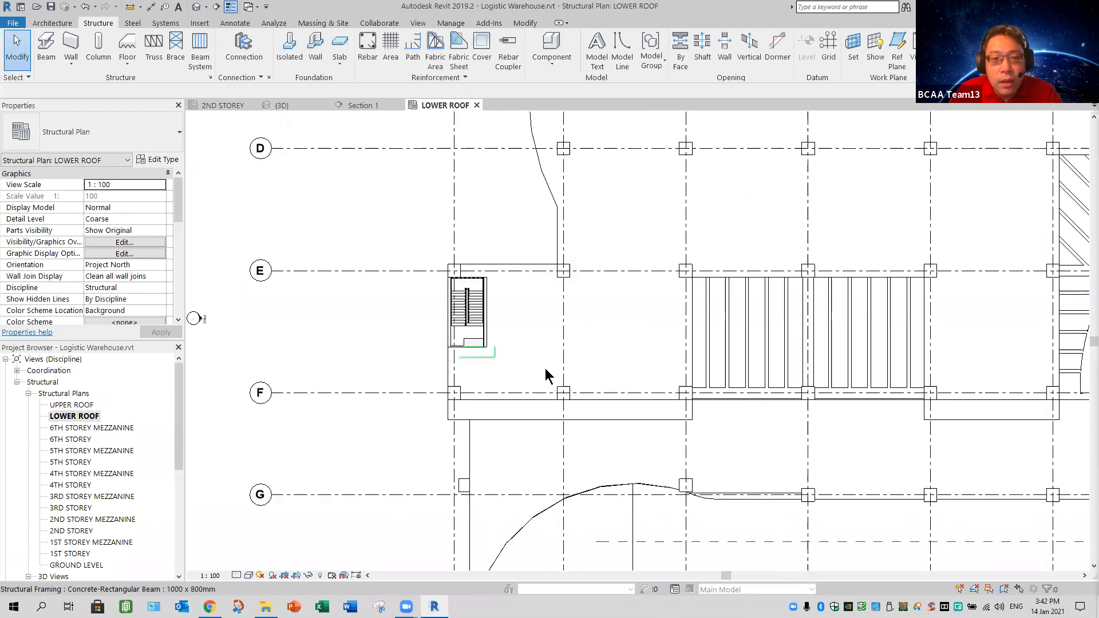
pyautogui.scroll(3, 544, 373)
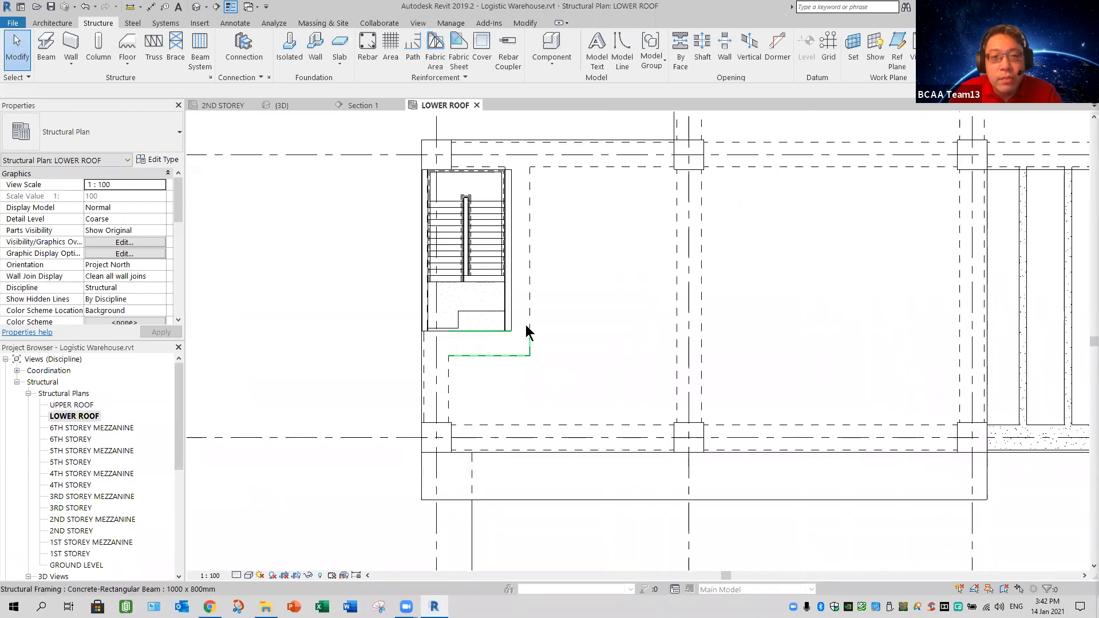
pyautogui.click(131, 9)
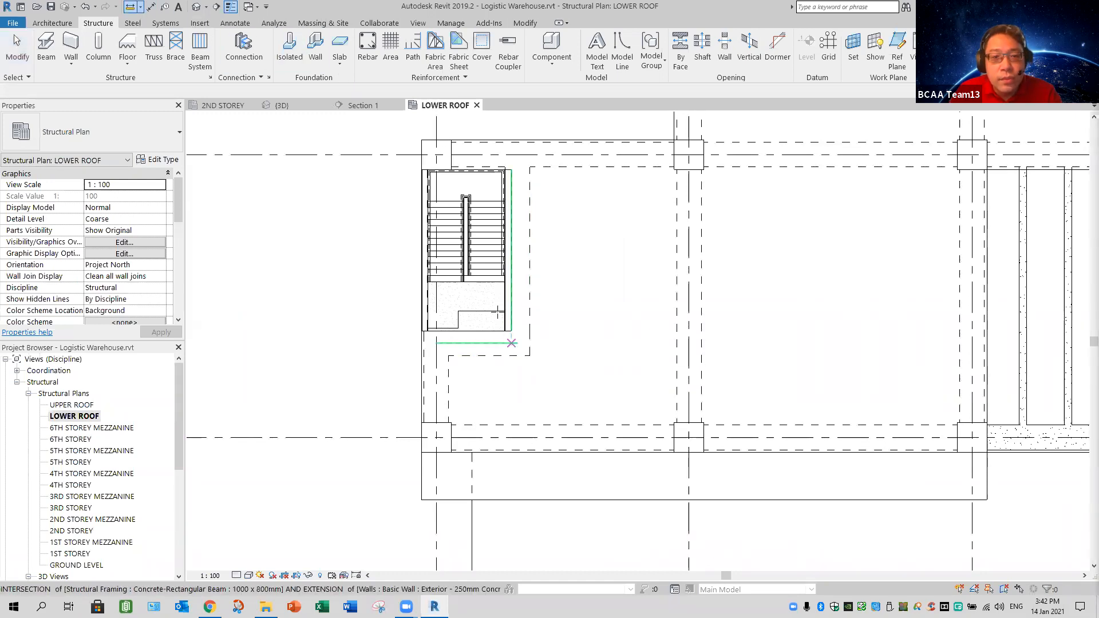
pyautogui.scroll(5, 507, 332)
pyautogui.click(497, 305)
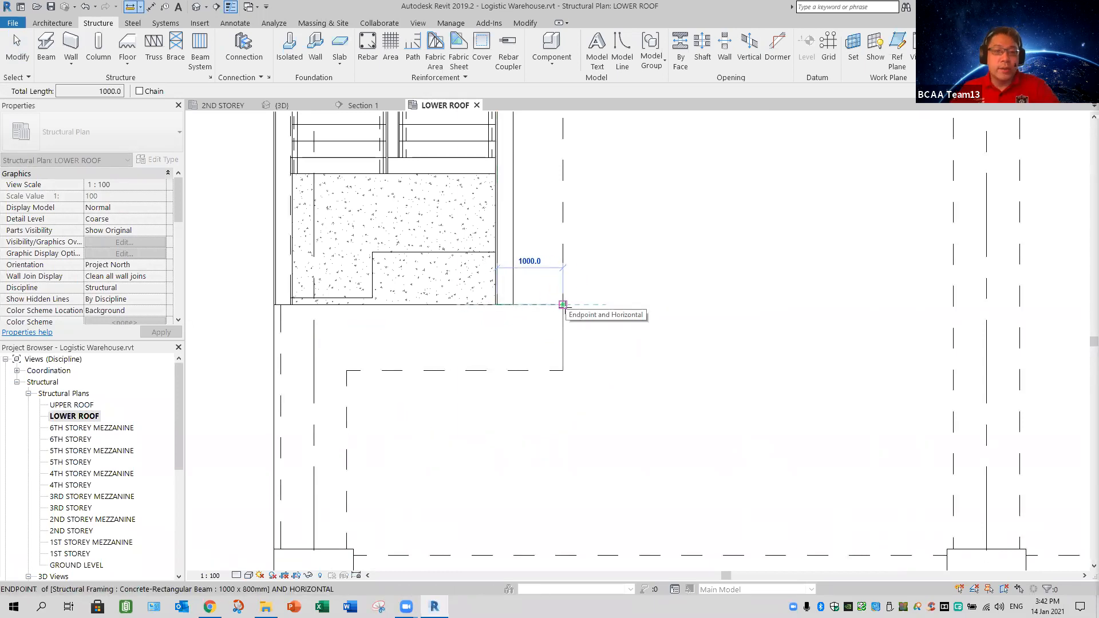
pyautogui.press('Escape')
pyautogui.press('Escape')
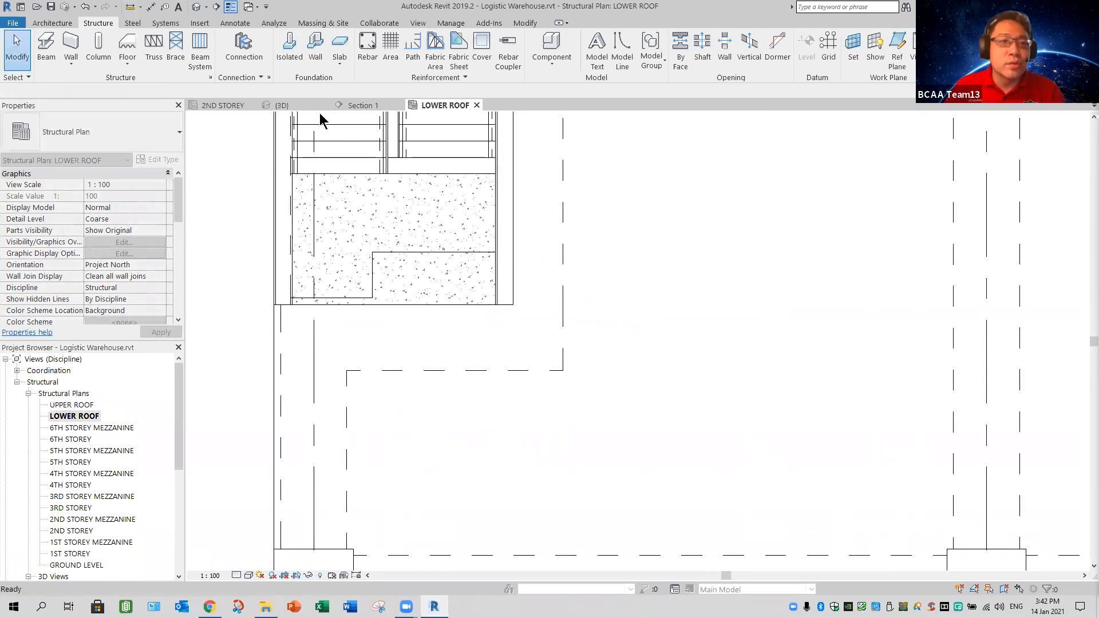
# In the 3D view, align the base of the uppermost stair wall with the top of the lower roof slab, at a base offset of 0
pyautogui.hotkey('ctrl', 'Tab')
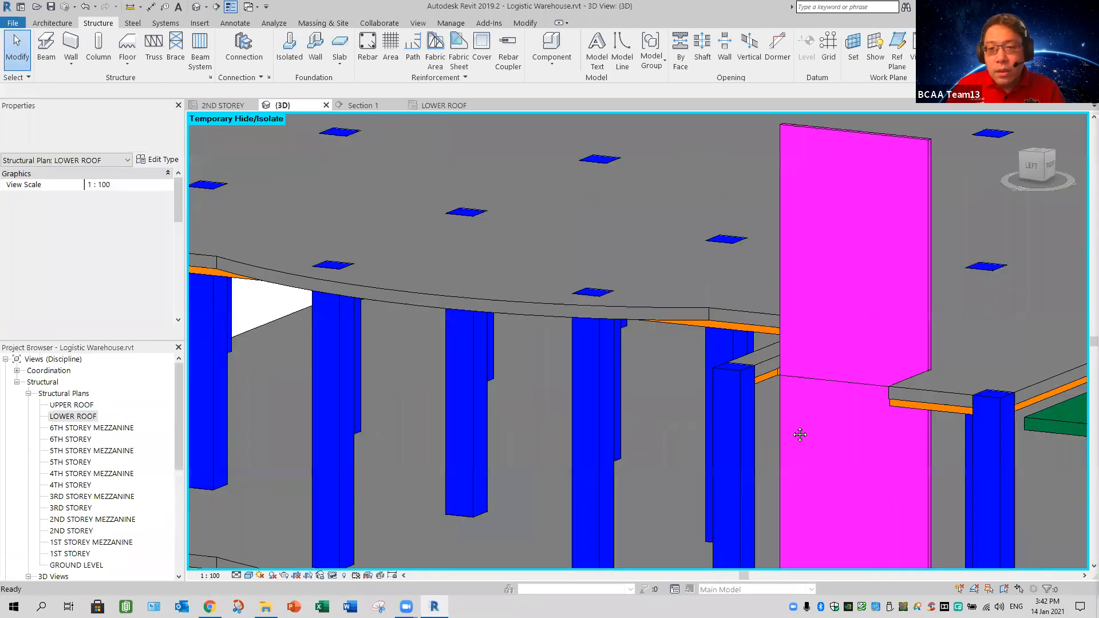
pyautogui.scroll(6, 592, 400)
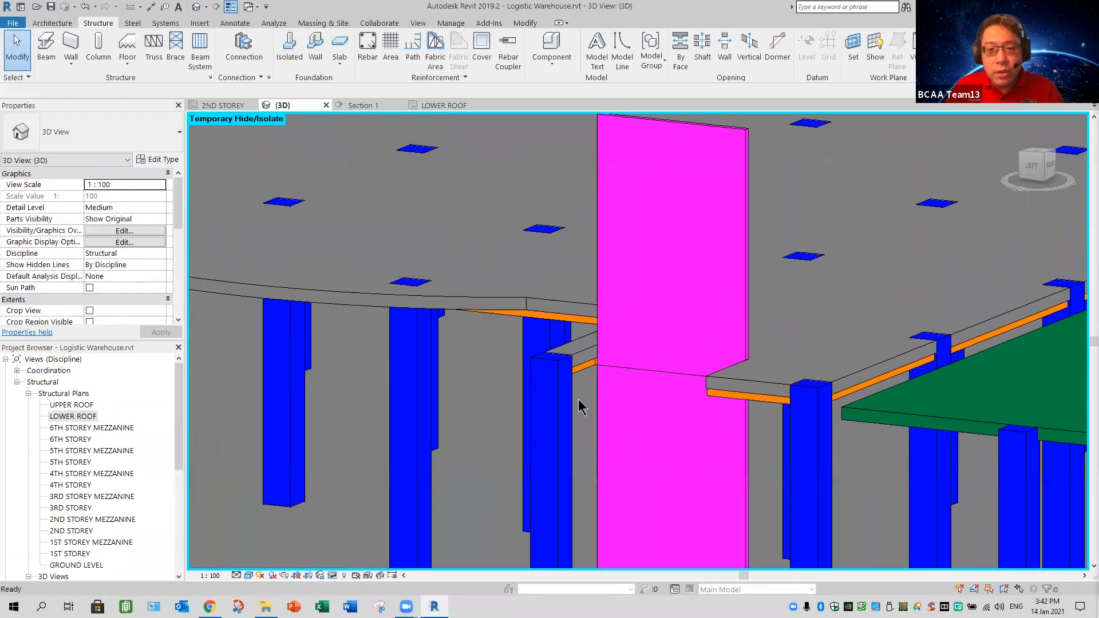
pyautogui.click(709, 339)
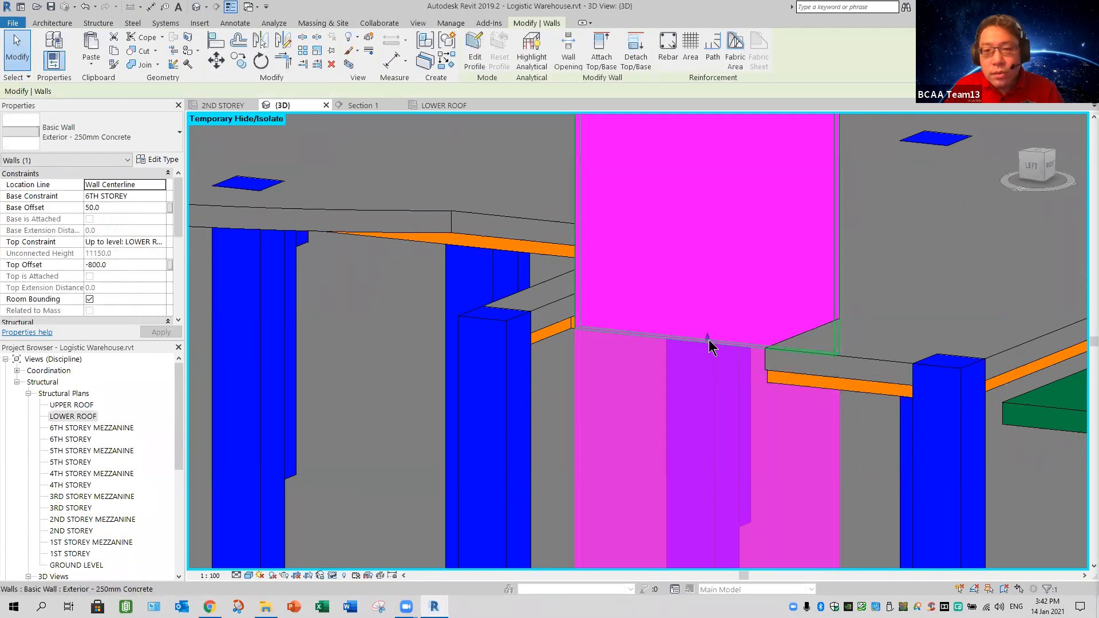
pyautogui.click(708, 317)
pyautogui.moveTo(756, 434); pyautogui.dragTo(756, 438)
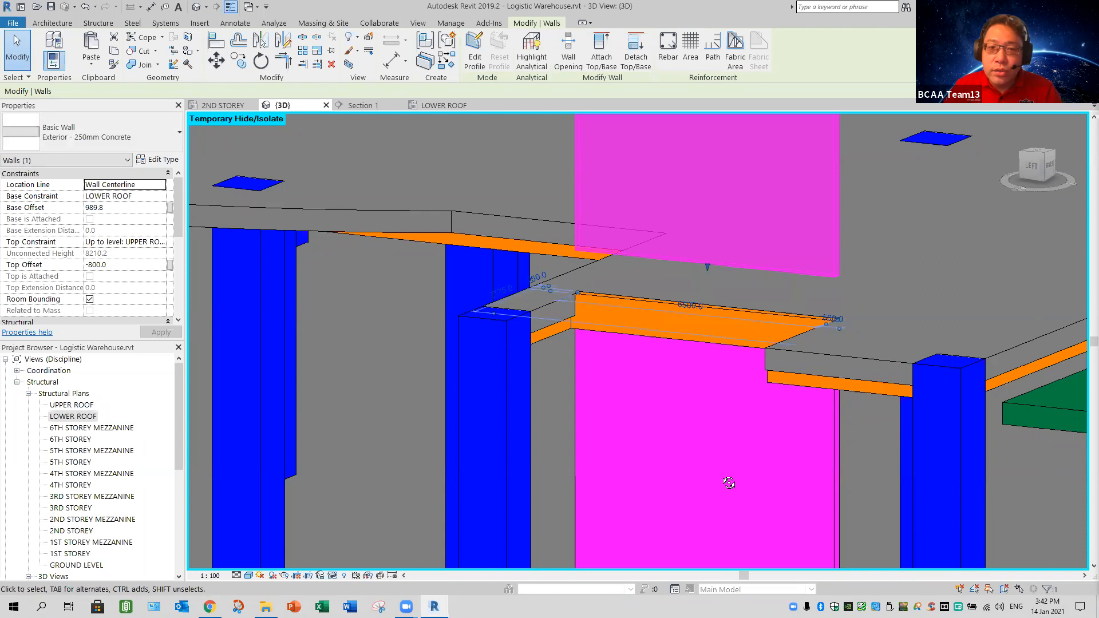
pyautogui.keyDown('shift'); pyautogui.moveTo(706, 496); pyautogui.dragTo(695, 298, button='middle'); pyautogui.keyUp('shift')
pyautogui.scroll(4, 540, 366)
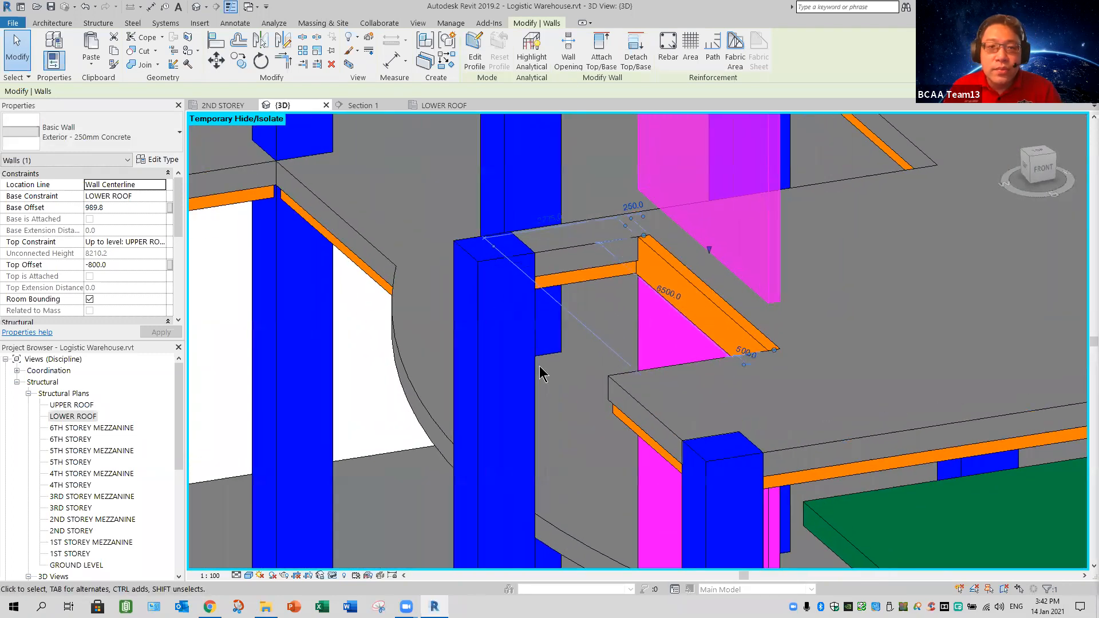
pyautogui.keyDown('shift'); pyautogui.moveTo(674, 250); pyautogui.dragTo(716, 220, button='middle'); pyautogui.keyUp('shift')
pyautogui.moveTo(703, 274); pyautogui.dragTo(701, 286)
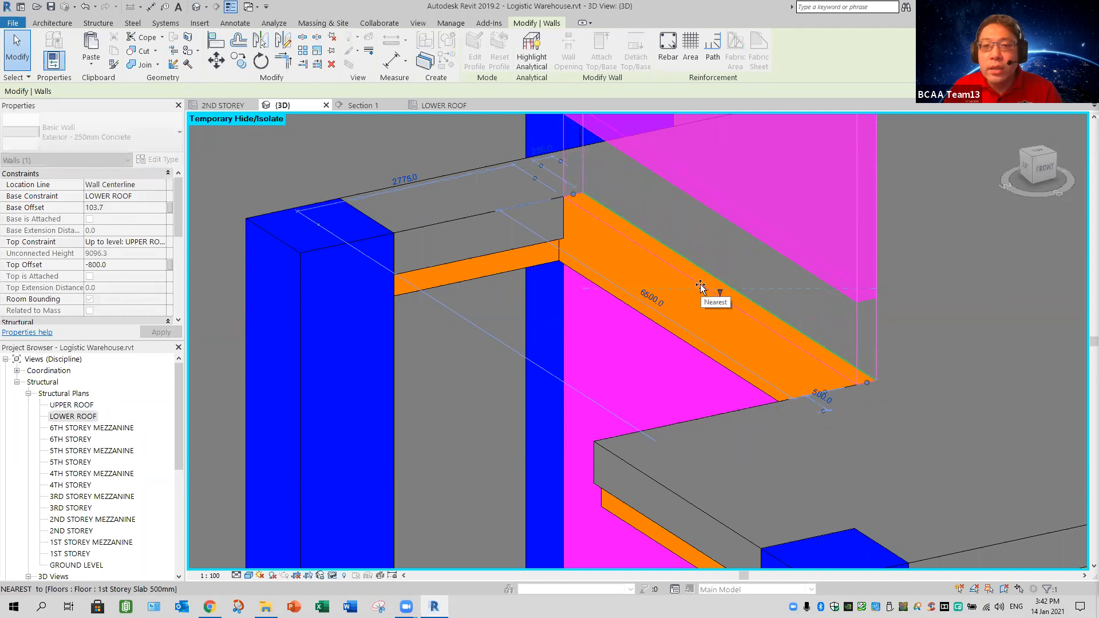
pyautogui.moveTo(516, 311); pyautogui.dragTo(520, 312)
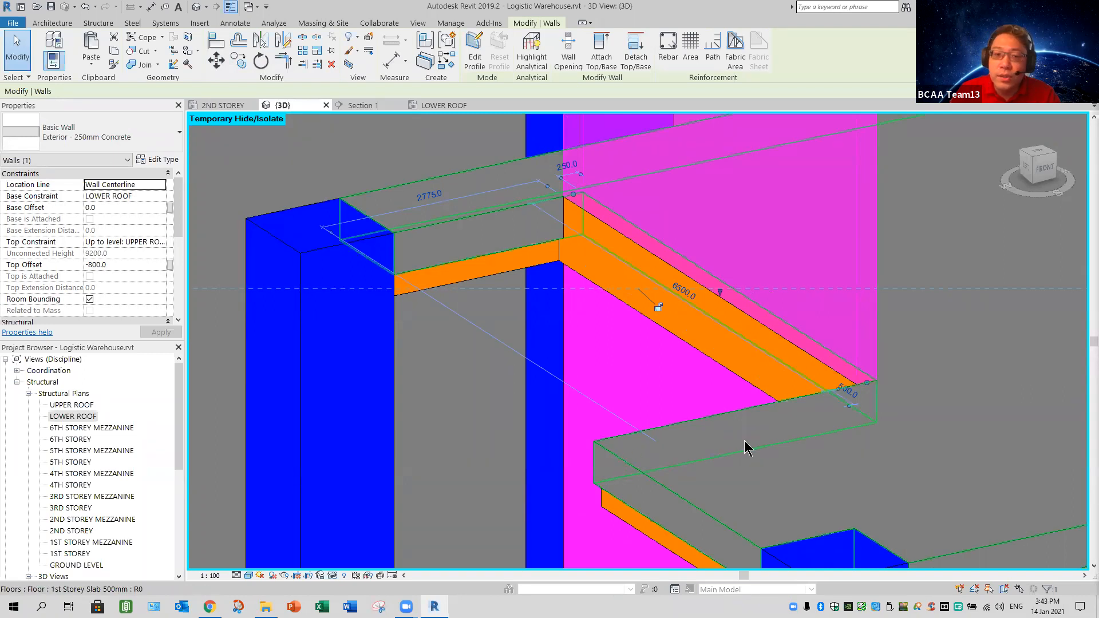
# Examine the corner stair wall from the lower roof down through the storeys, and check the multistorey options of the stair at its base
pyautogui.scroll(-1, 847, 418)
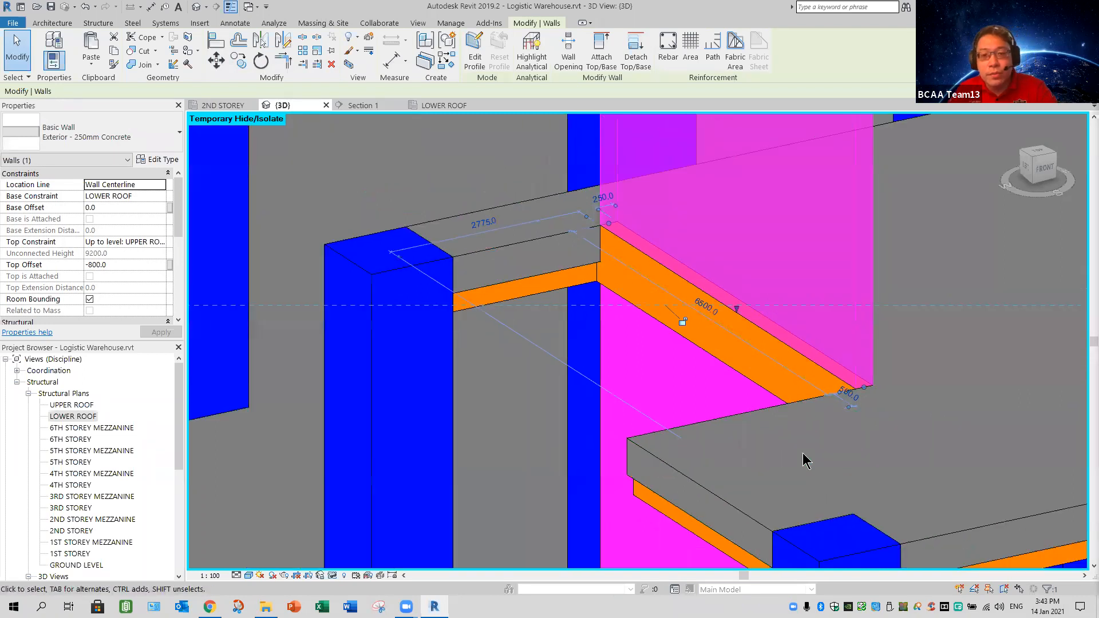
pyautogui.scroll(-2, 804, 461)
pyautogui.press('Escape')
pyautogui.scroll(-2, 826, 140)
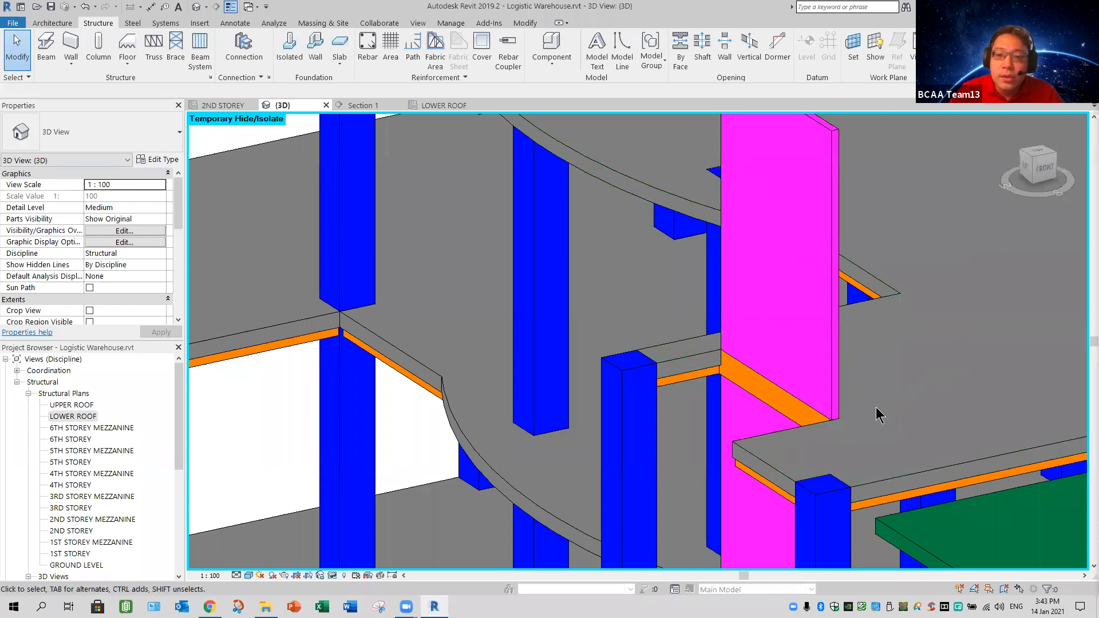
pyautogui.scroll(-2, 876, 412)
pyautogui.scroll(-1, 876, 420)
pyautogui.moveTo(876, 429); pyautogui.dragTo(684, 262, button='middle')
pyautogui.scroll(-3, 673, 399)
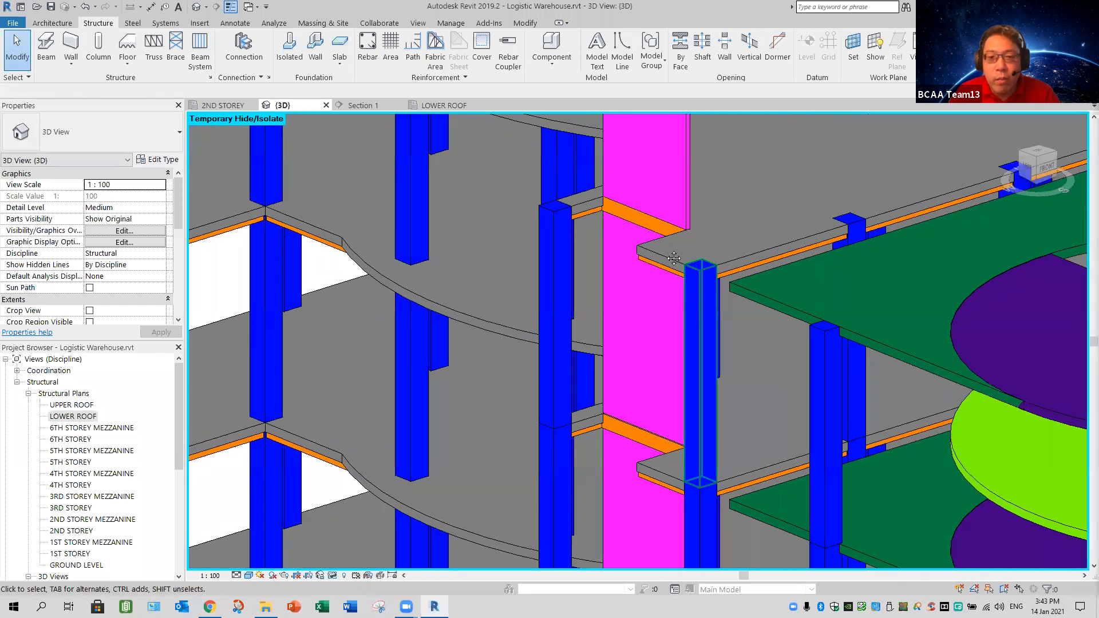
pyautogui.moveTo(658, 408); pyautogui.dragTo(664, 261, button='middle')
pyautogui.moveTo(690, 329); pyautogui.dragTo(672, 228, button='middle')
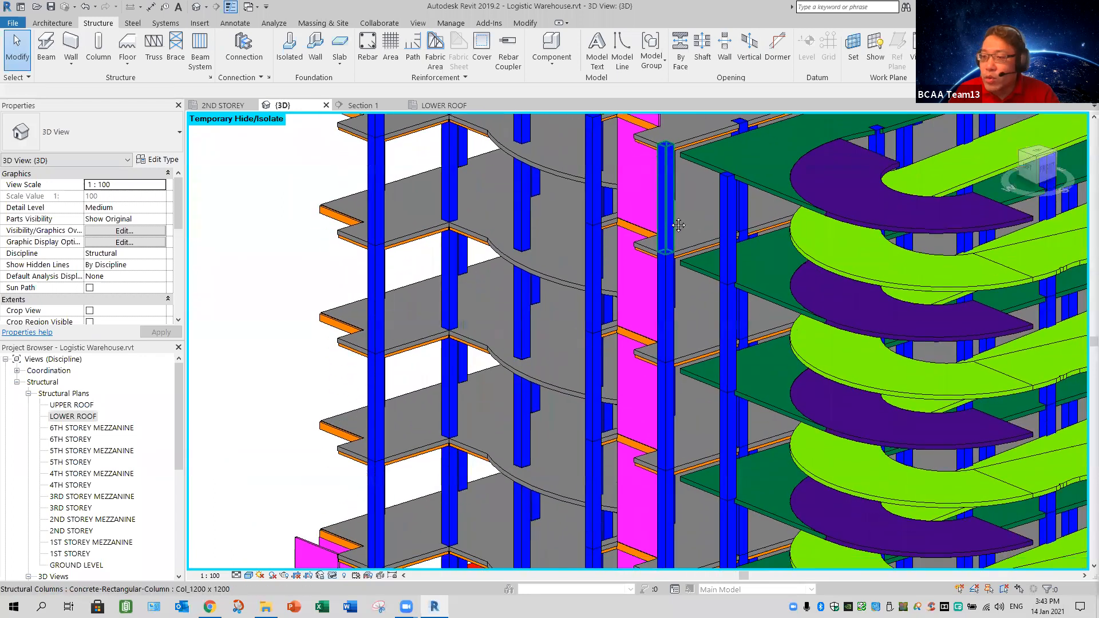
pyautogui.moveTo(672, 395); pyautogui.dragTo(673, 297, button='middle')
pyautogui.moveTo(676, 415)
pyautogui.mouseDown(button='middle')
pyautogui.moveTo(681, 360)
pyautogui.moveTo(704, 363)
pyautogui.moveTo(714, 343)
pyautogui.mouseUp(button='middle')
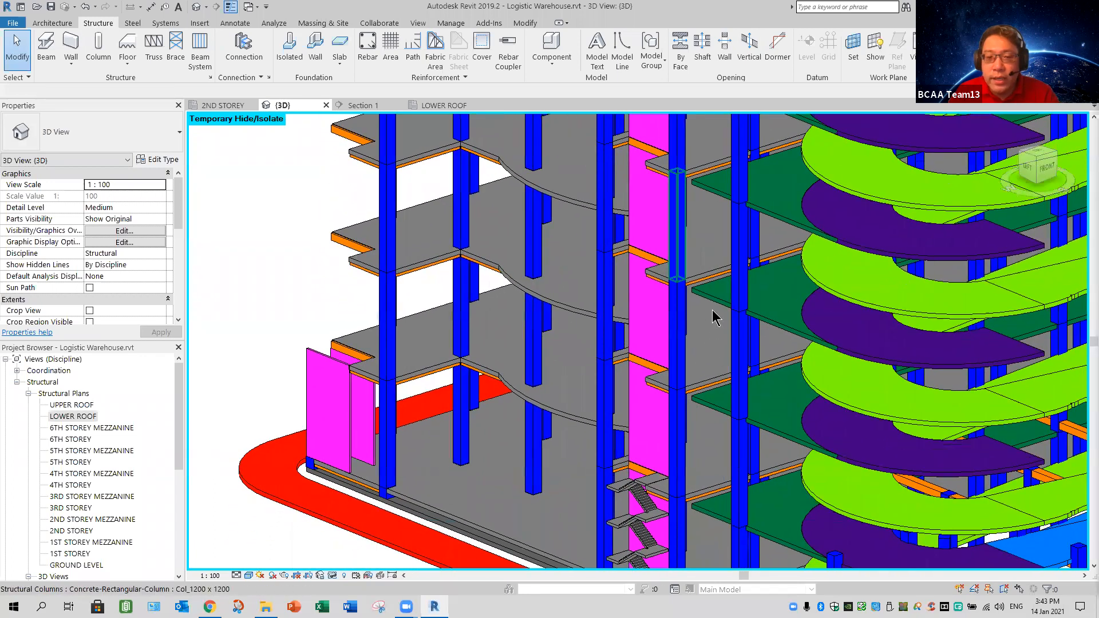
pyautogui.scroll(1, 690, 432)
pyautogui.moveTo(685, 452); pyautogui.dragTo(670, 425, button='middle')
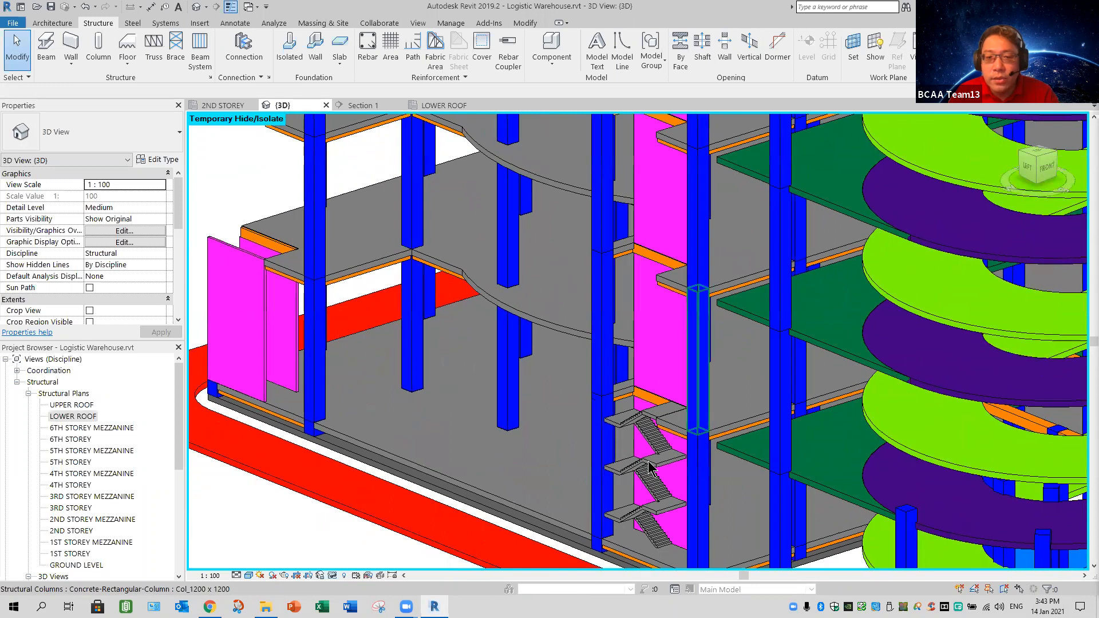
pyautogui.click(581, 461)
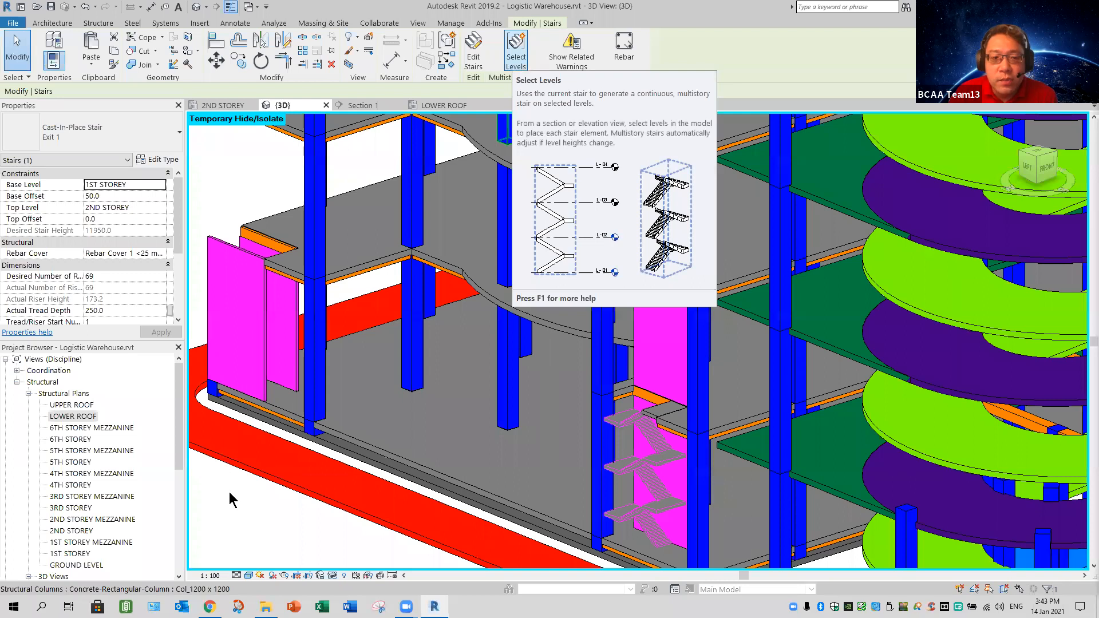
pyautogui.press('Escape')
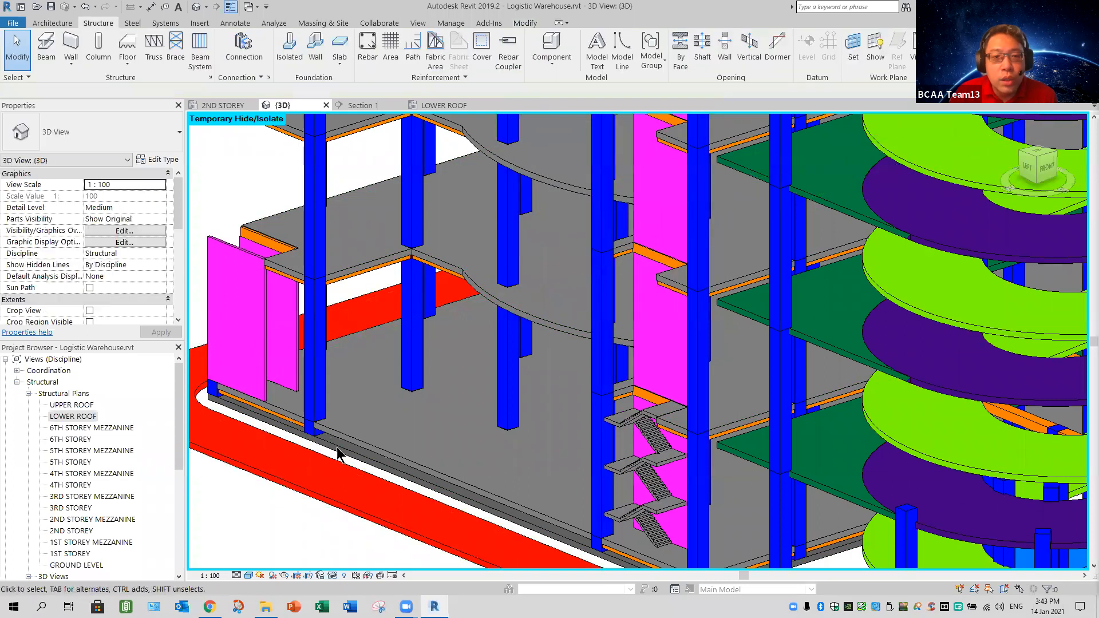
# Turn on the Levels annotation category in the 3D view's visibility/graphic overrides
pyautogui.scroll(-5, 336, 448)
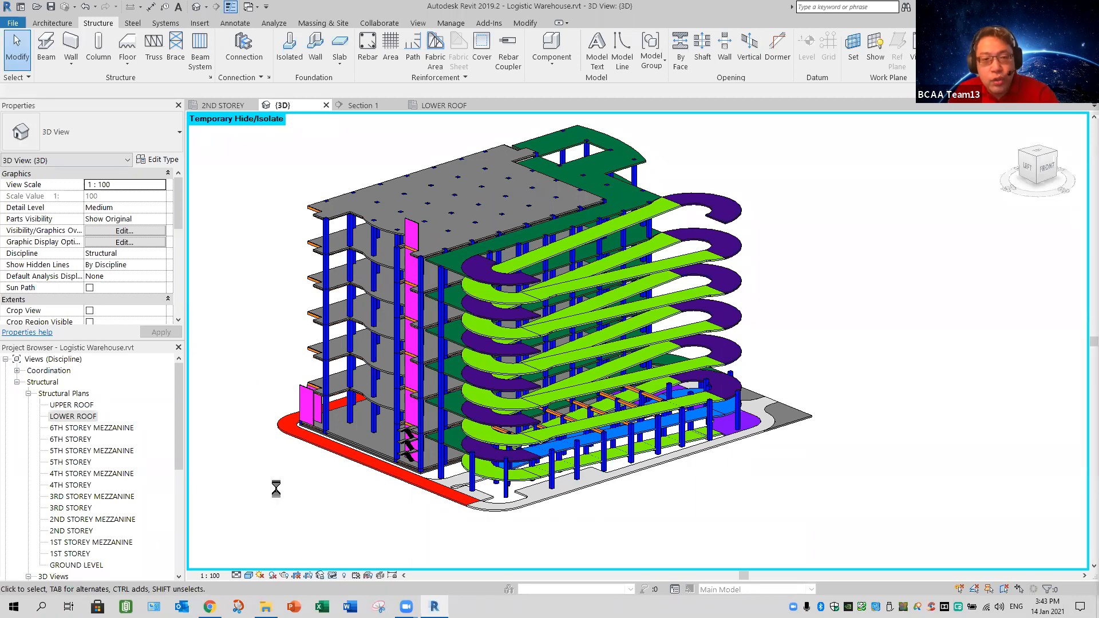
pyautogui.press('v')
pyautogui.press('v')
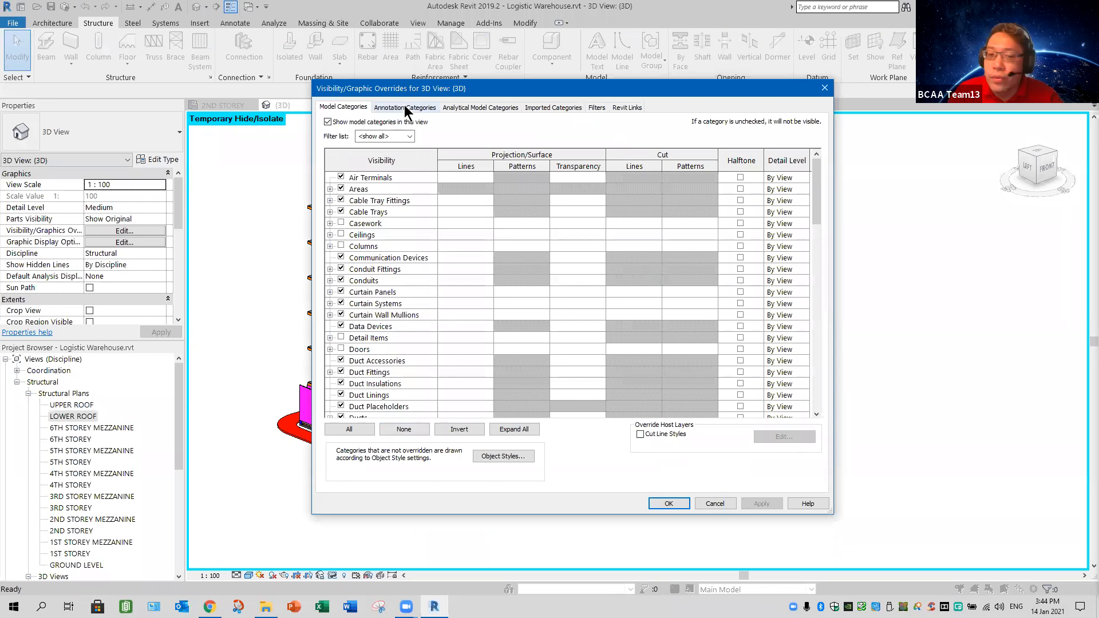
pyautogui.hotkey('ctrl', 'Tab')
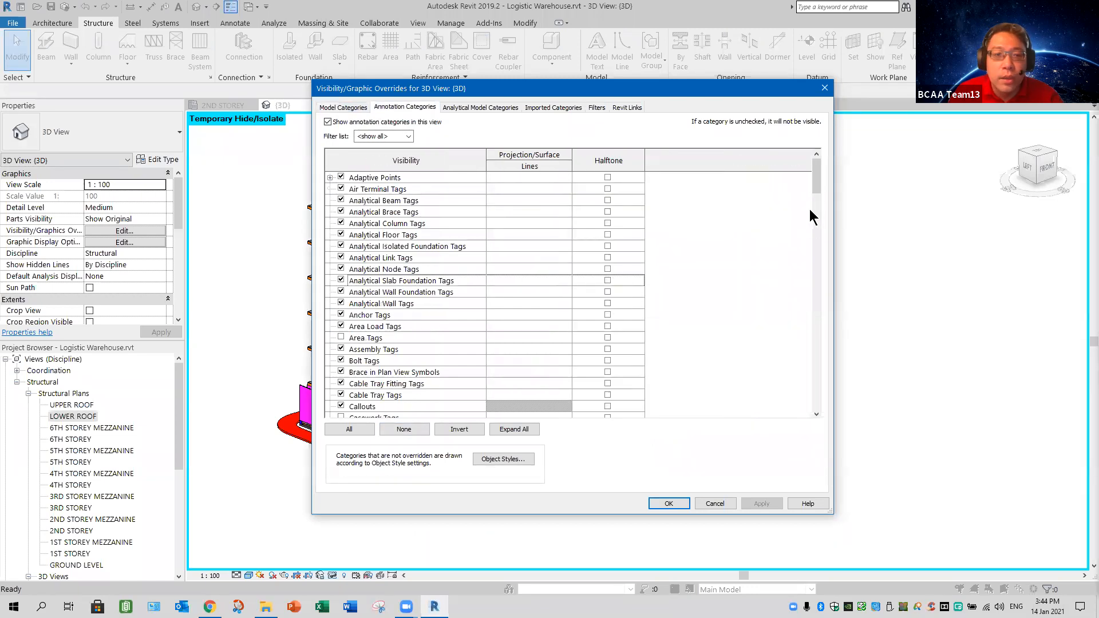
pyautogui.scroll(-13, 738, 284)
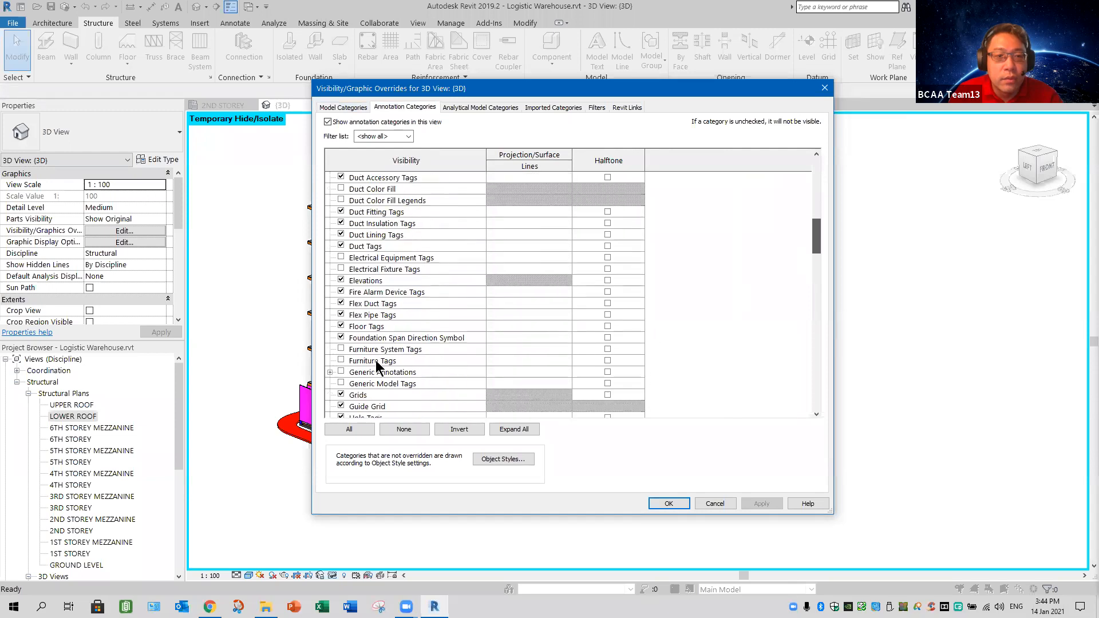
pyautogui.scroll(-2, 376, 359)
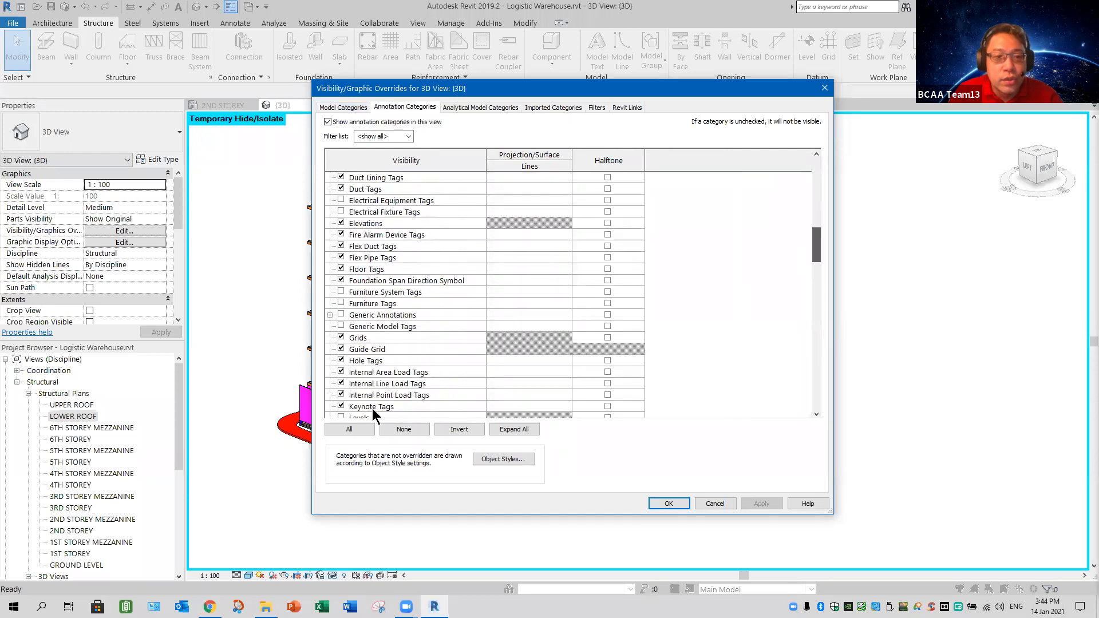
pyautogui.scroll(-1, 341, 406)
pyautogui.scroll(-1, 338, 389)
pyautogui.click(341, 395)
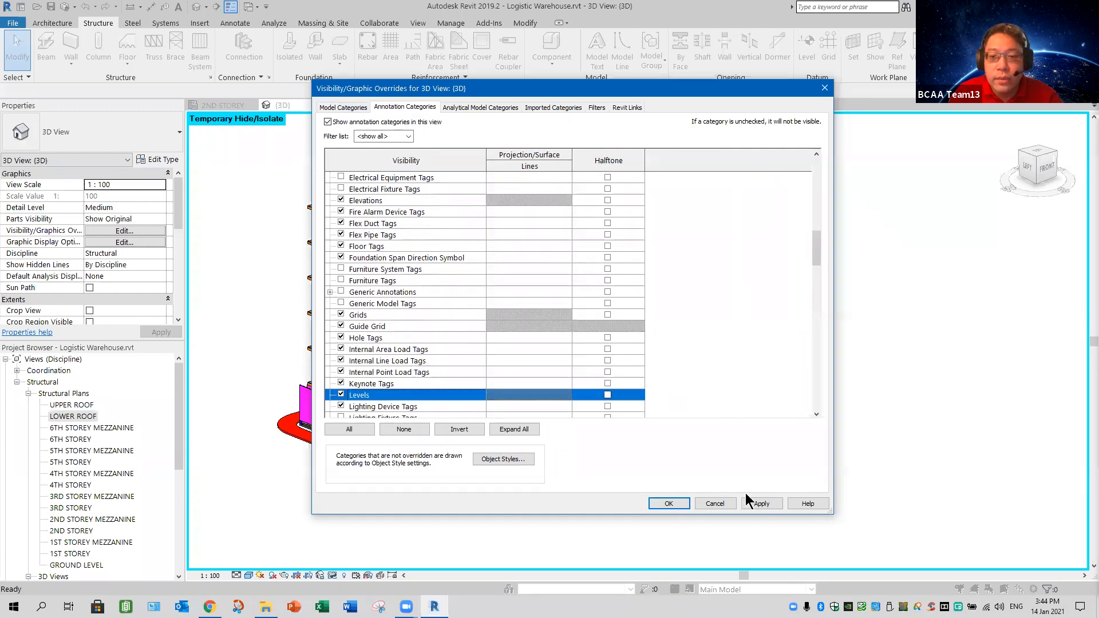
pyautogui.click(668, 503)
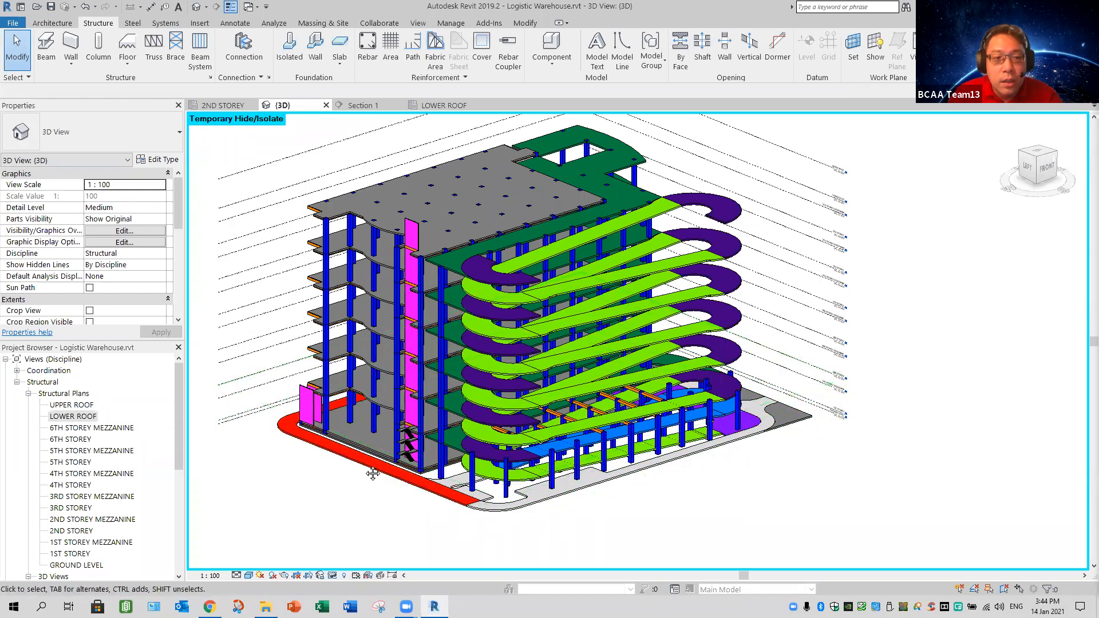
# Turn the Exit 1 corner stair into a multistory stair by connecting it to the 3RD STOREY level
pyautogui.moveTo(419, 492); pyautogui.dragTo(492, 496, button='middle')
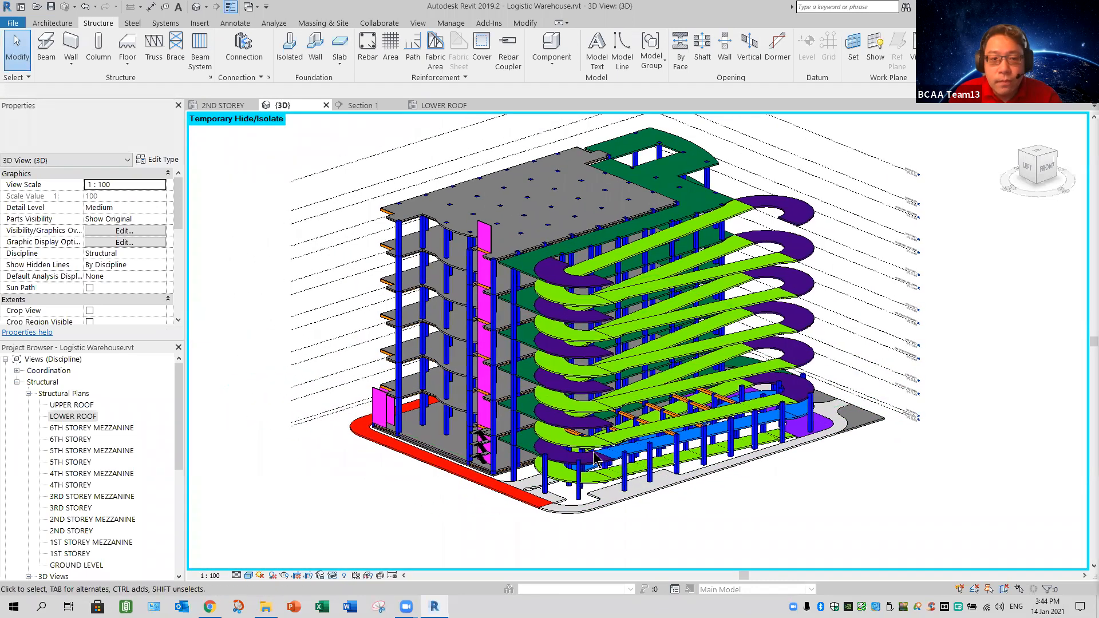
pyautogui.scroll(2, 590, 453)
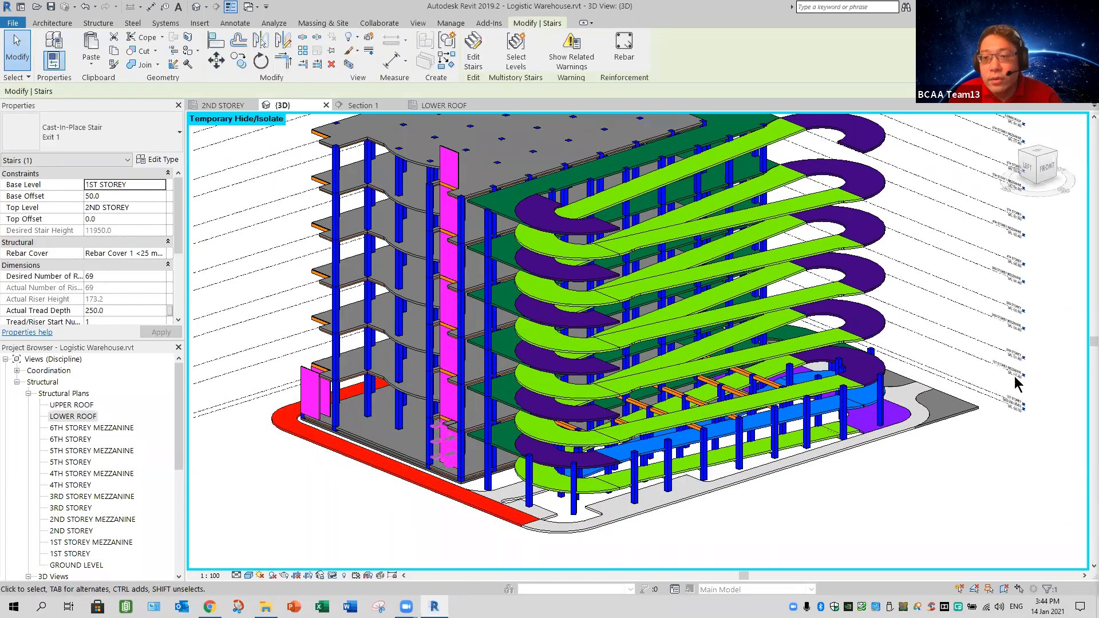
pyautogui.click(516, 54)
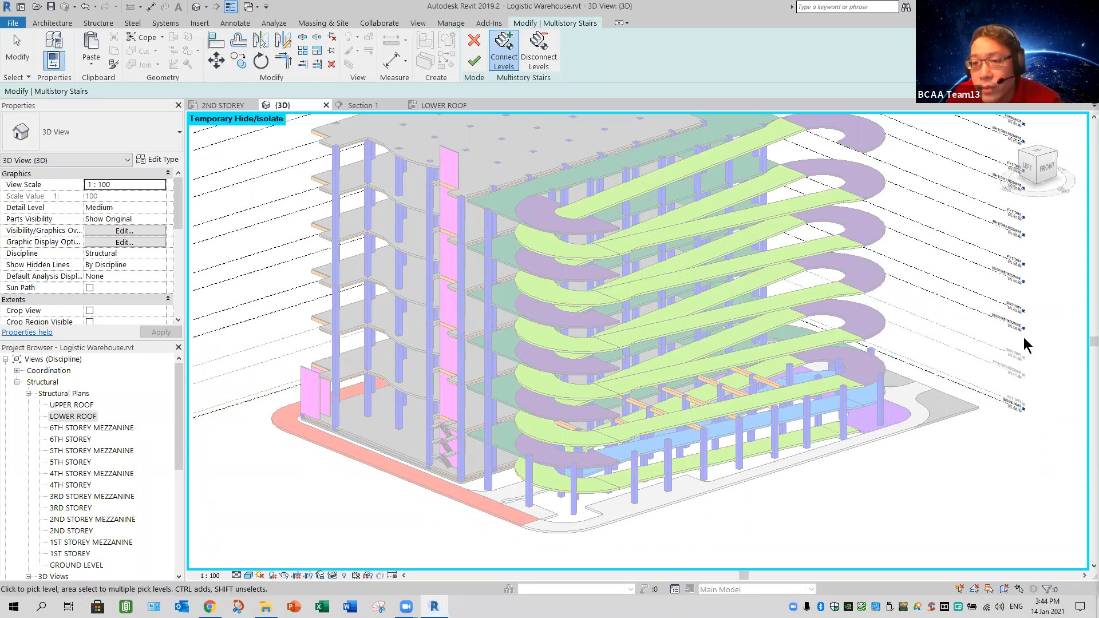
pyautogui.scroll(5, 1022, 336)
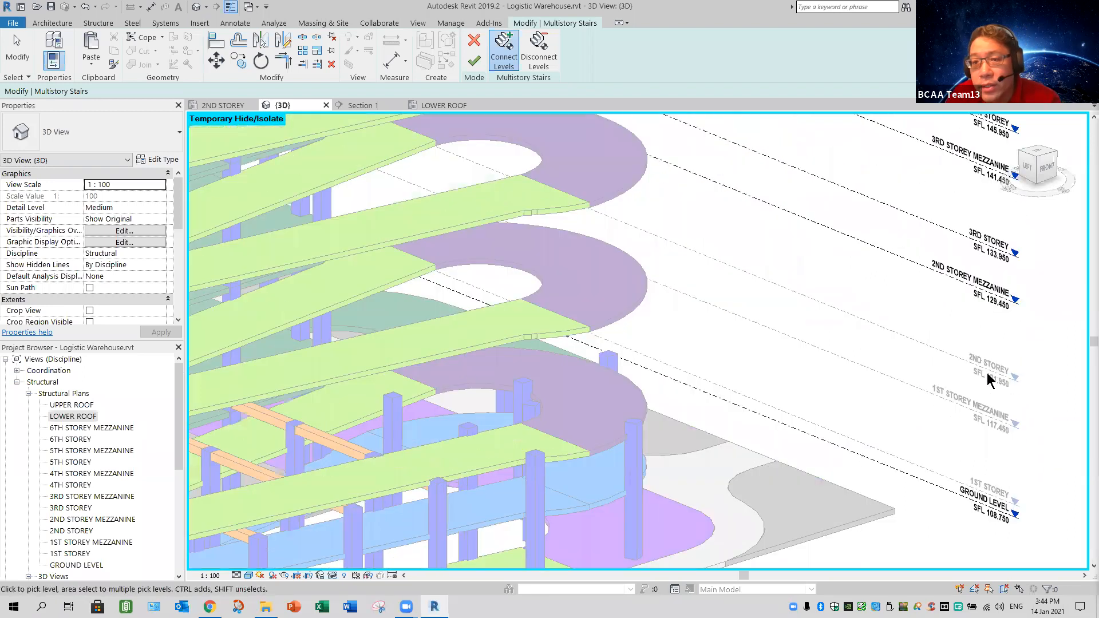
pyautogui.scroll(2, 988, 375)
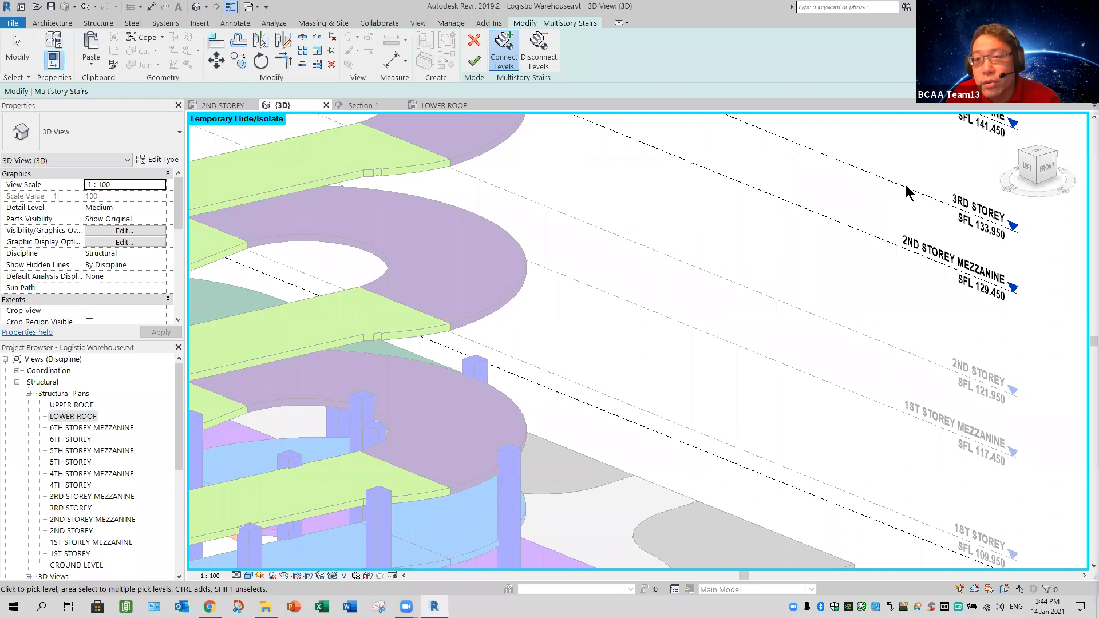
pyautogui.click(880, 315)
pyautogui.scroll(-6, 875, 325)
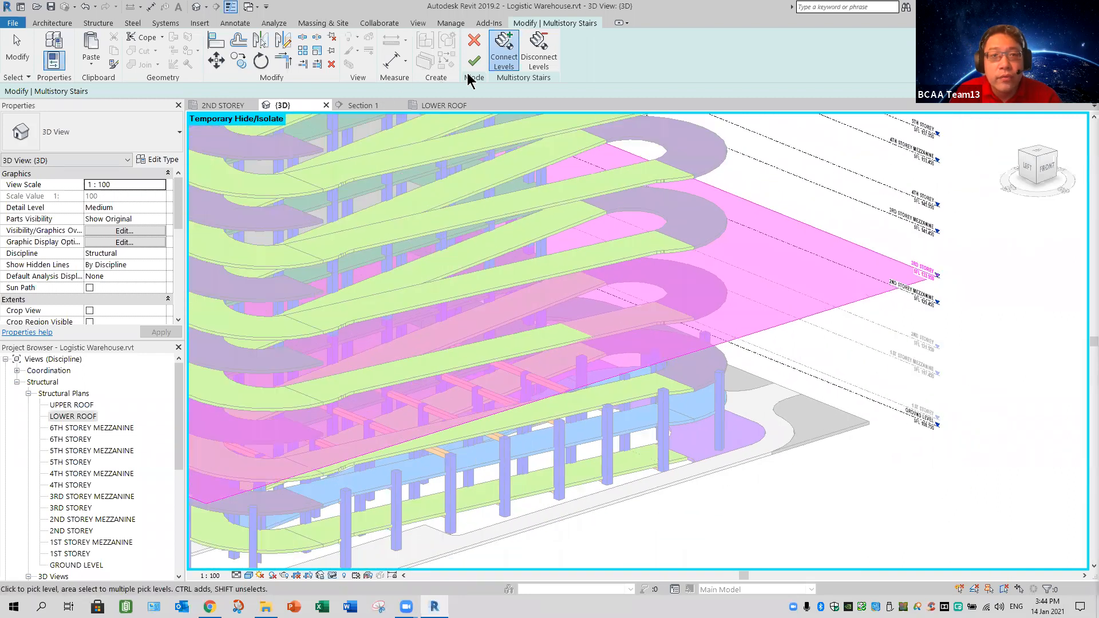
pyautogui.click(475, 62)
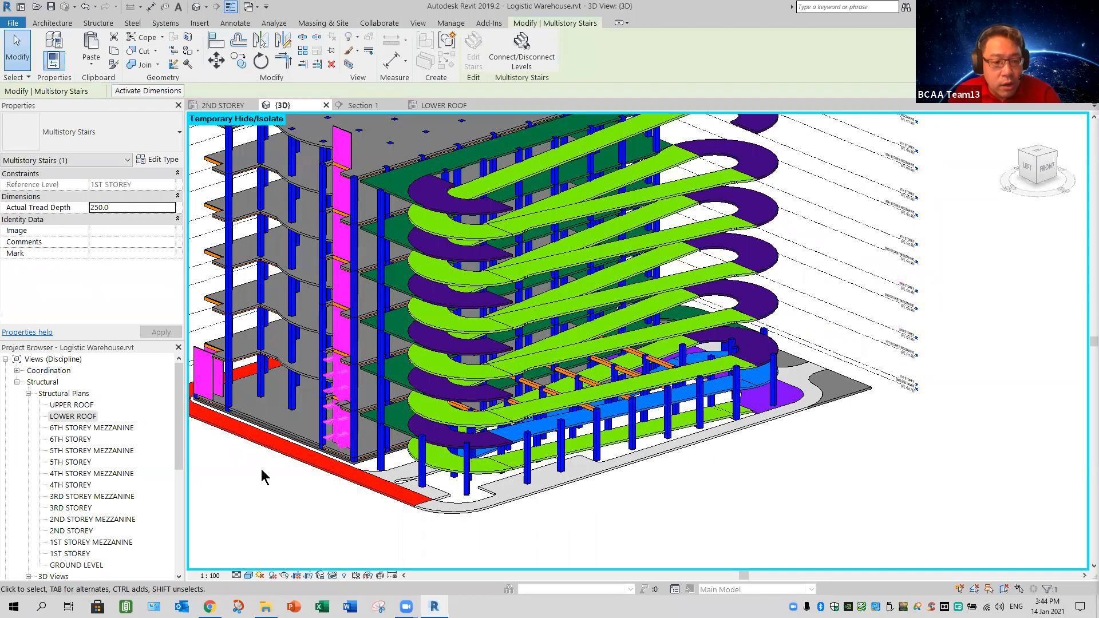
pyautogui.press('Escape')
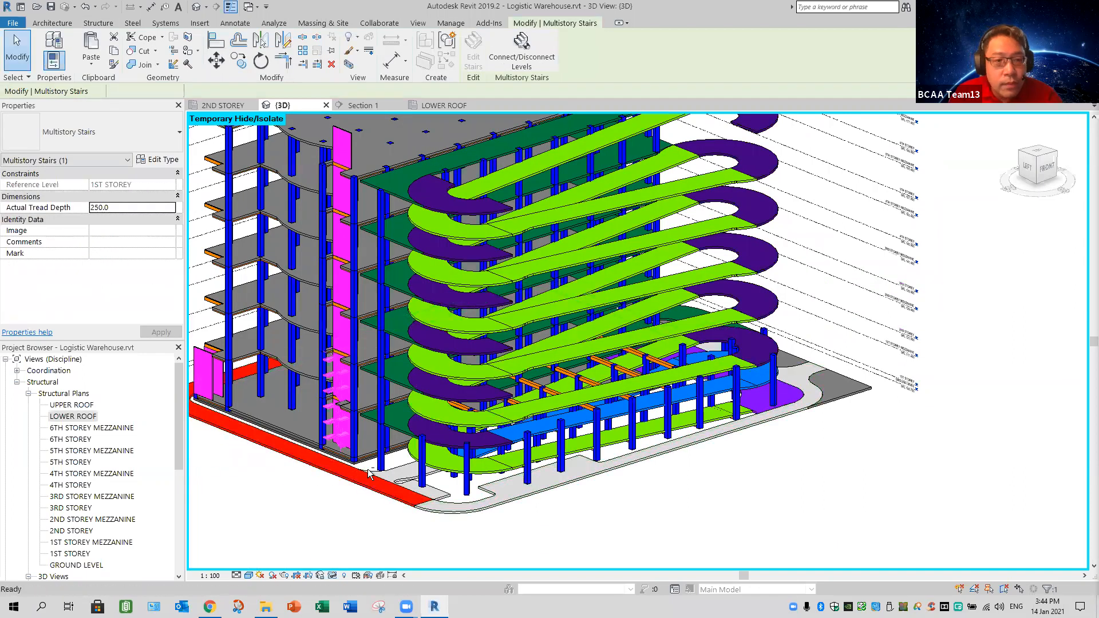
# Examine how the new upper stair meets the slab and landing at the 2nd storey, and check the extent of the multistory stair
pyautogui.keyDown('shift'); pyautogui.moveTo(366, 426); pyautogui.dragTo(340, 424, button='middle'); pyautogui.keyUp('shift')
pyautogui.scroll(8, 341, 424)
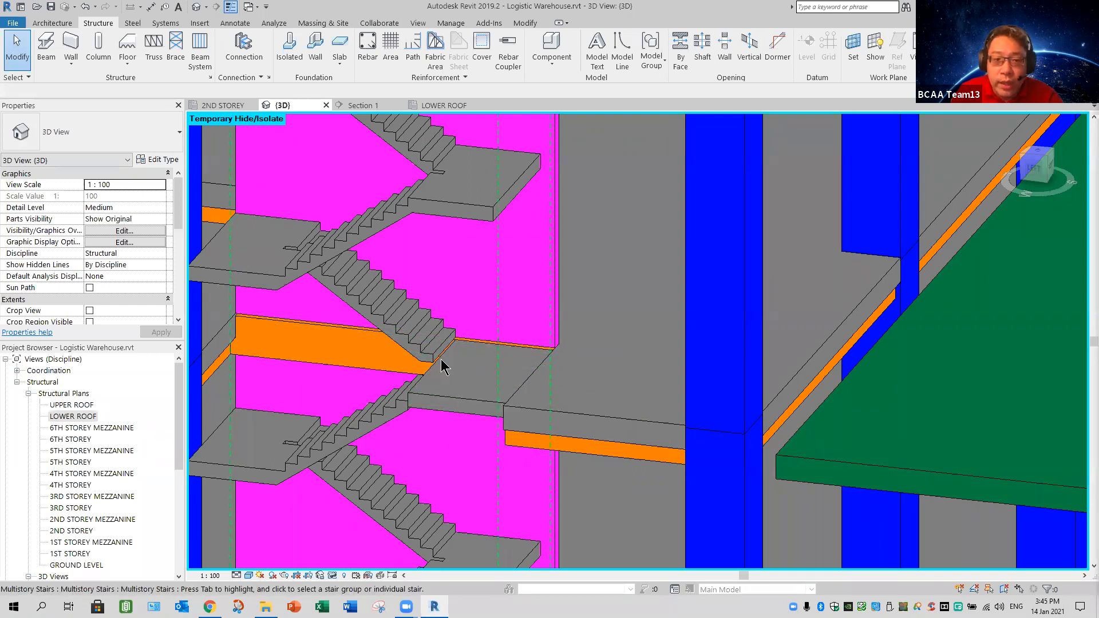
pyautogui.scroll(4, 425, 364)
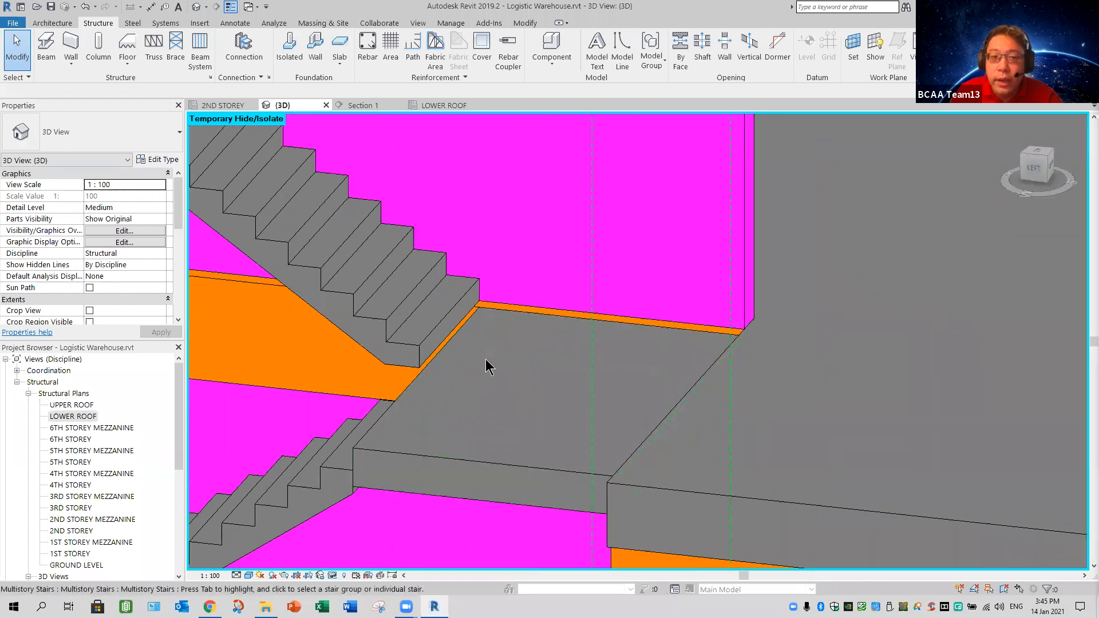
pyautogui.scroll(-4, 553, 418)
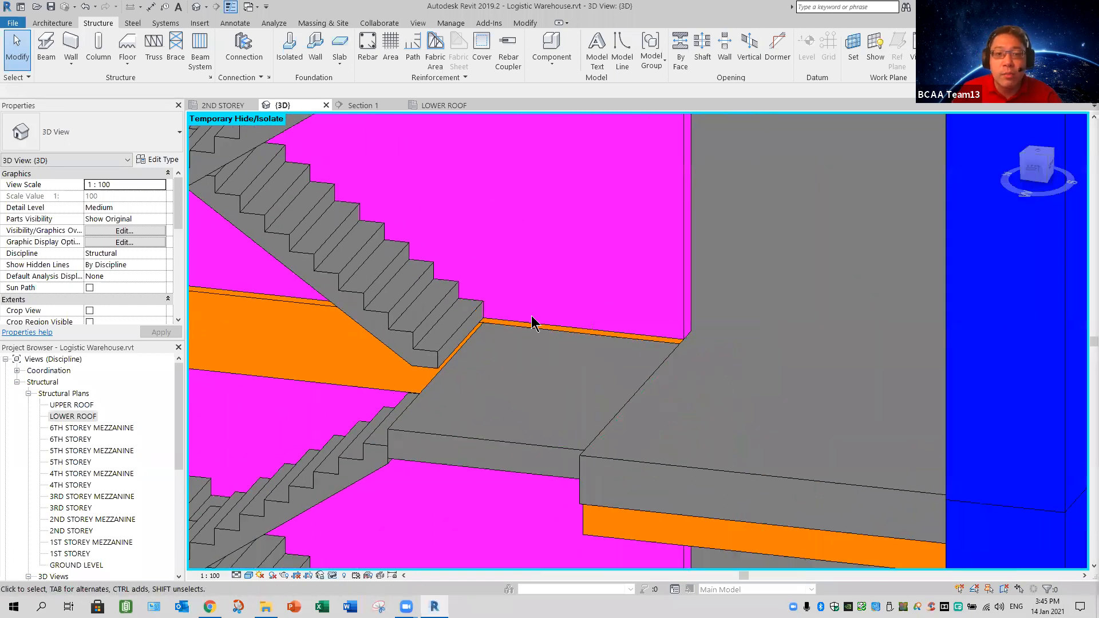
pyautogui.scroll(-4, 528, 322)
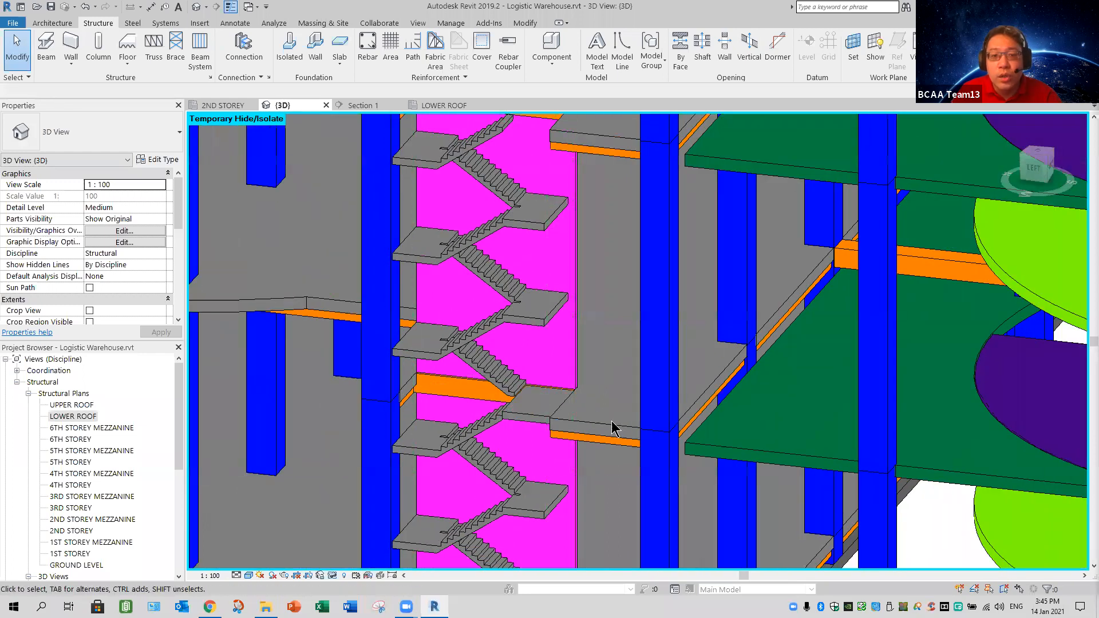
pyautogui.click(602, 462)
pyautogui.scroll(-5, 578, 474)
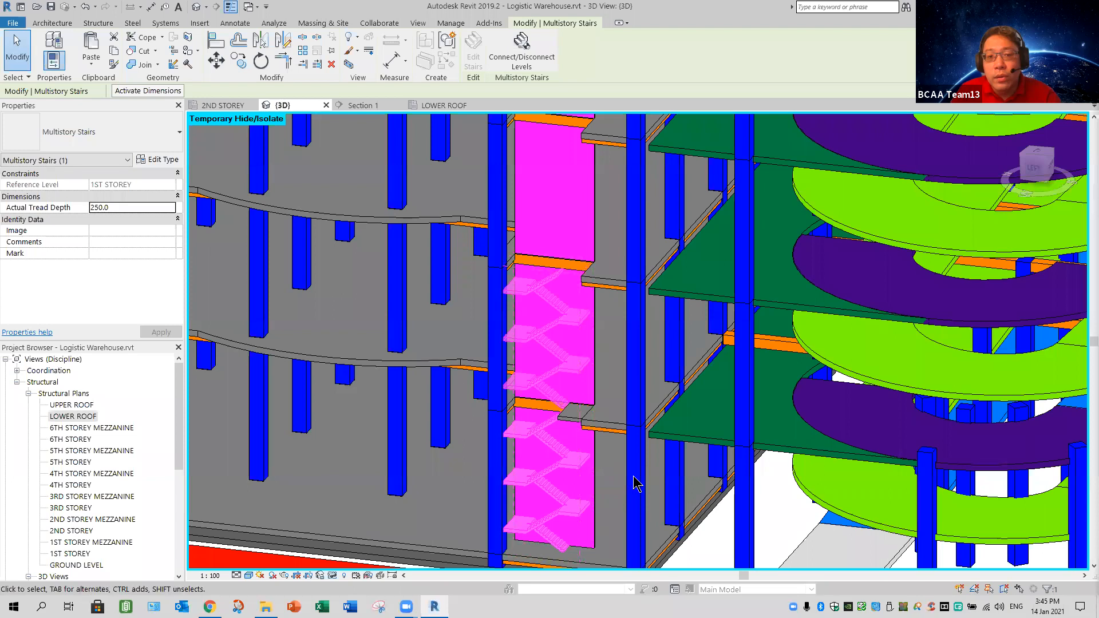
pyautogui.press('Escape')
pyautogui.scroll(-2, 578, 485)
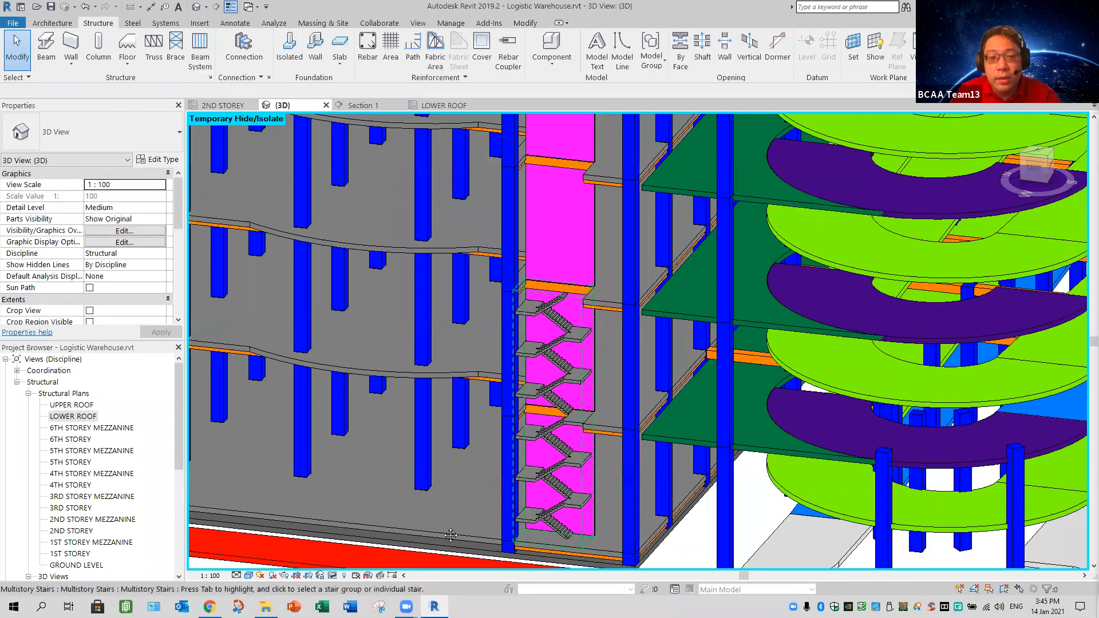
pyautogui.moveTo(469, 425); pyautogui.dragTo(390, 447, button='middle')
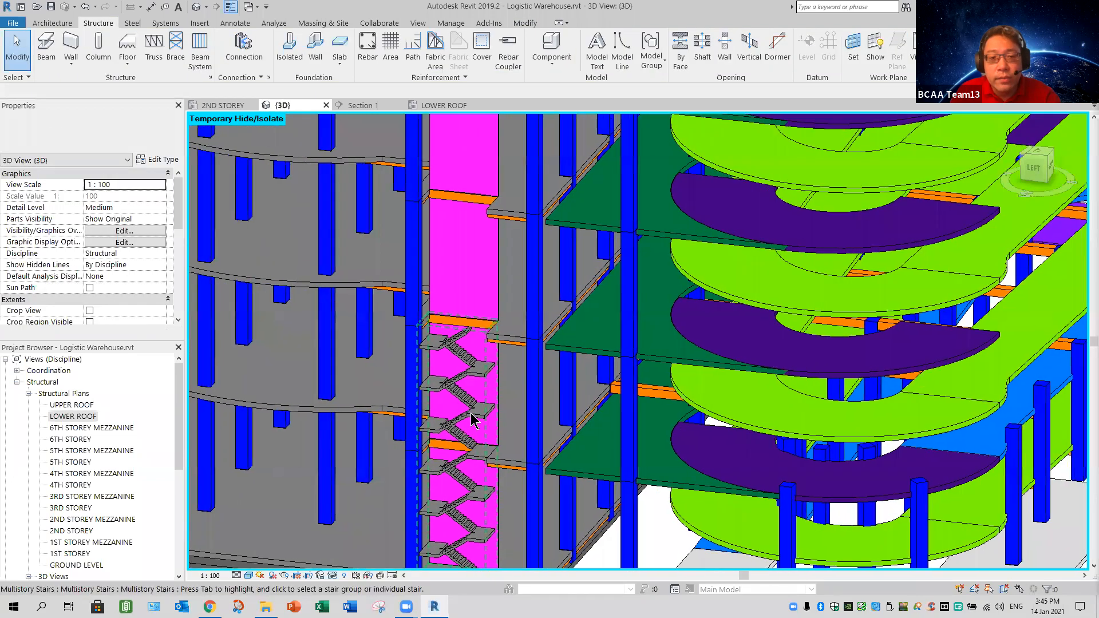
# Check the properties of the whole multistory stair and of its individual stair between the 1ST STOREY and 2ND STOREY levels
pyautogui.click(470, 420)
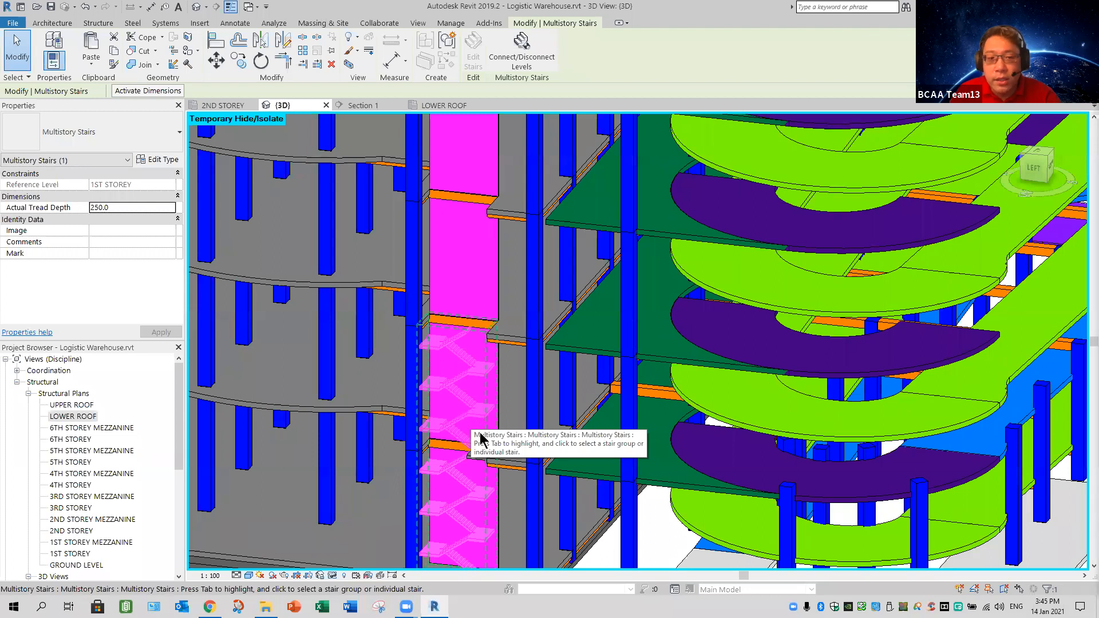
pyautogui.scroll(-3, 481, 439)
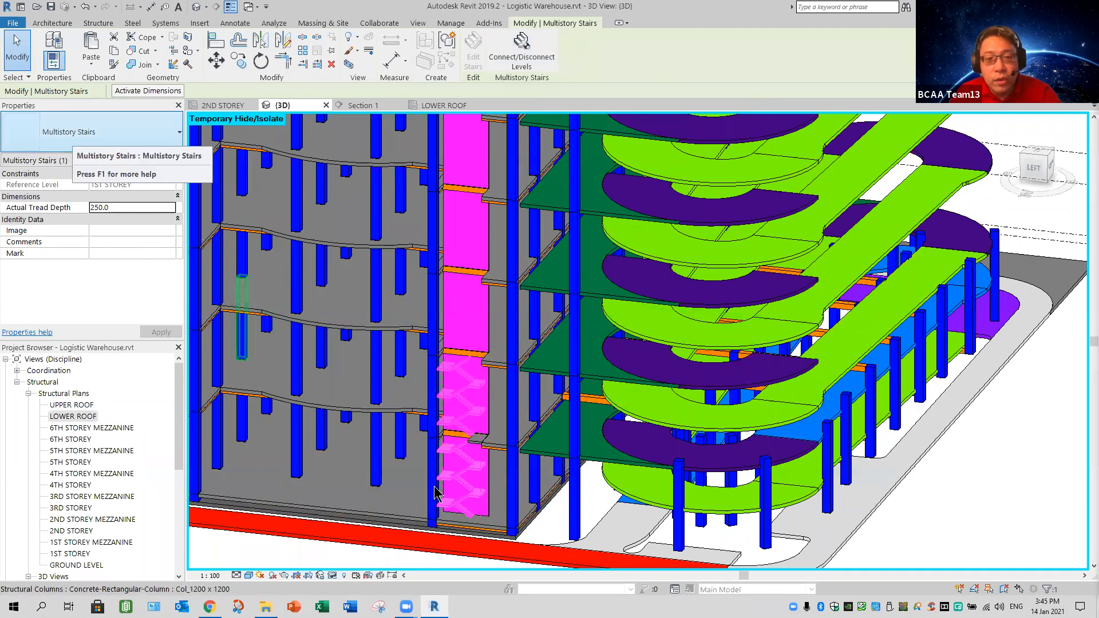
pyautogui.press('Escape')
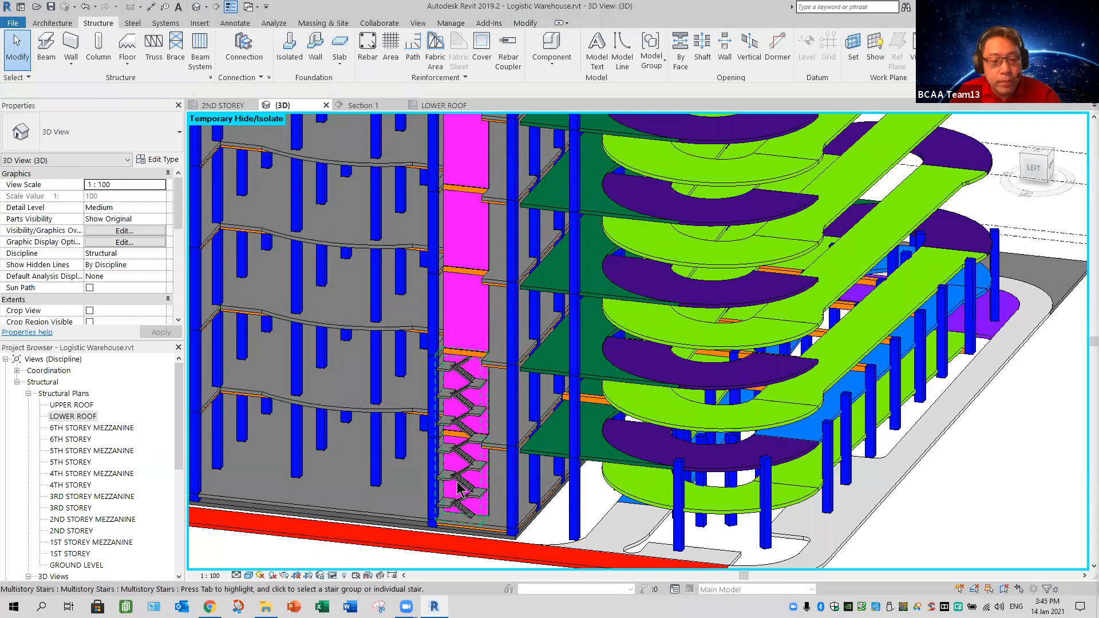
pyautogui.press('Tab')
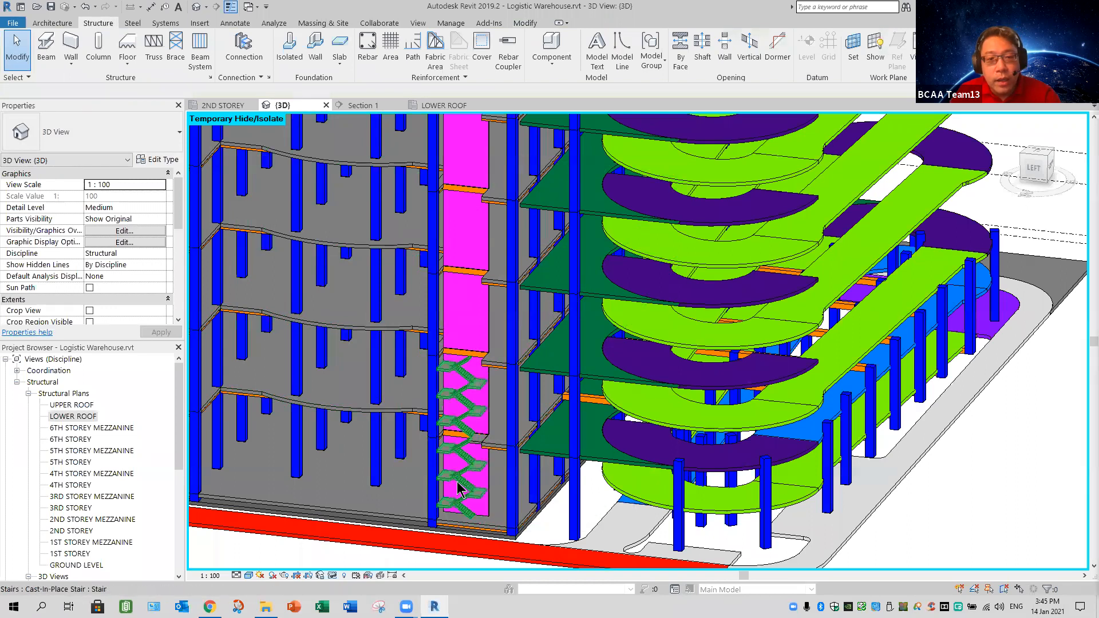
pyautogui.press('Tab')
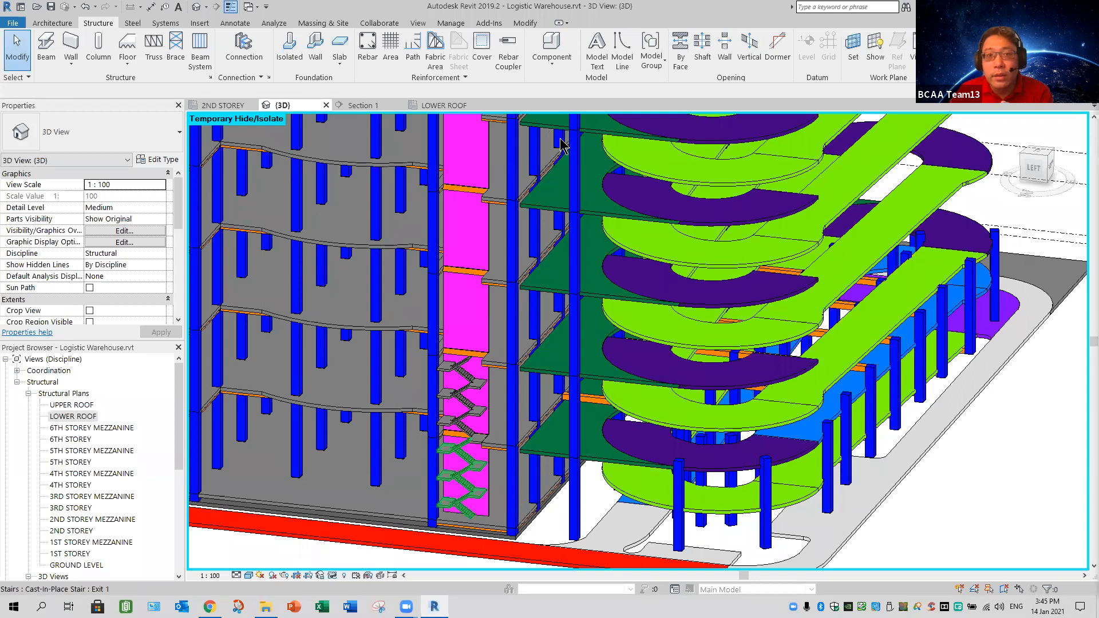
pyautogui.click(494, 432)
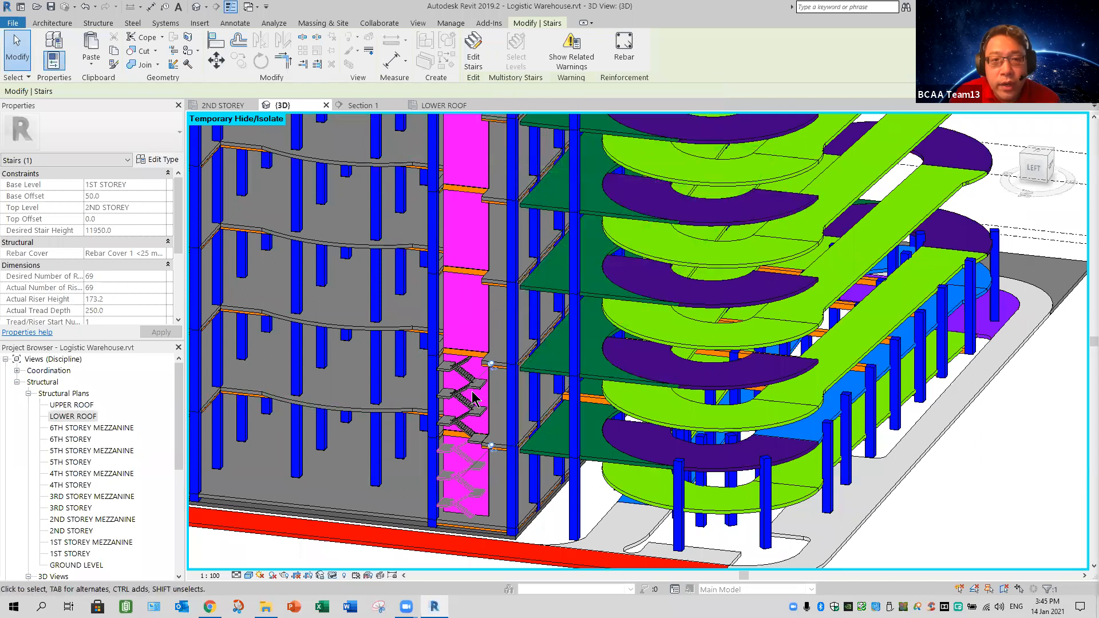
# Connect the multistory stair to the 4TH STOREY, 5TH STOREY, 6TH STOREY and LOWER ROOF levels
pyautogui.click(532, 142)
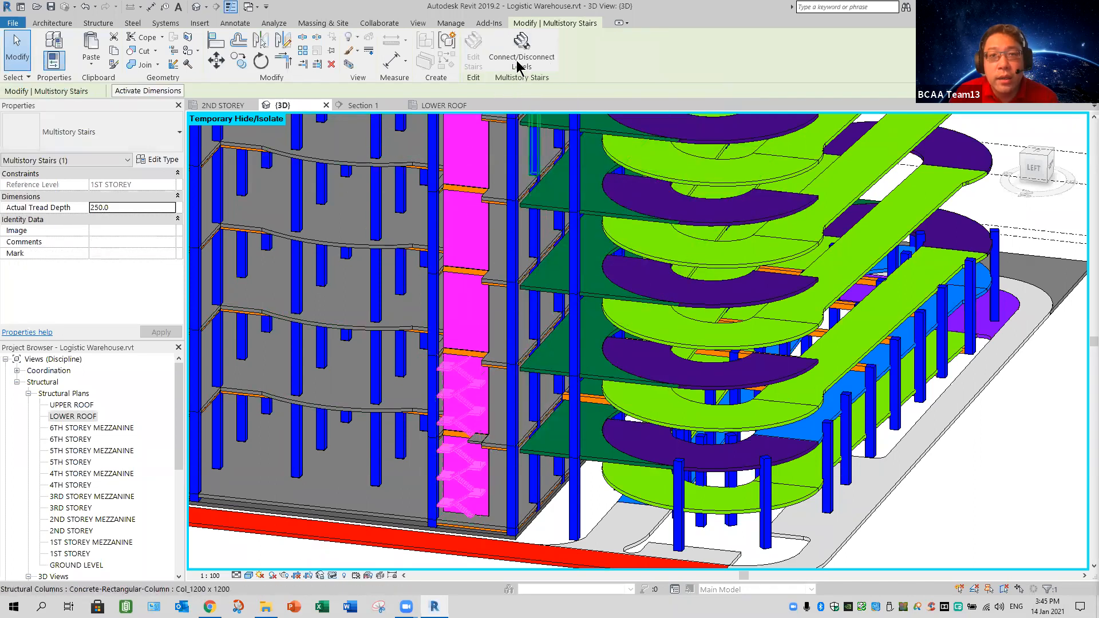
pyautogui.click(522, 54)
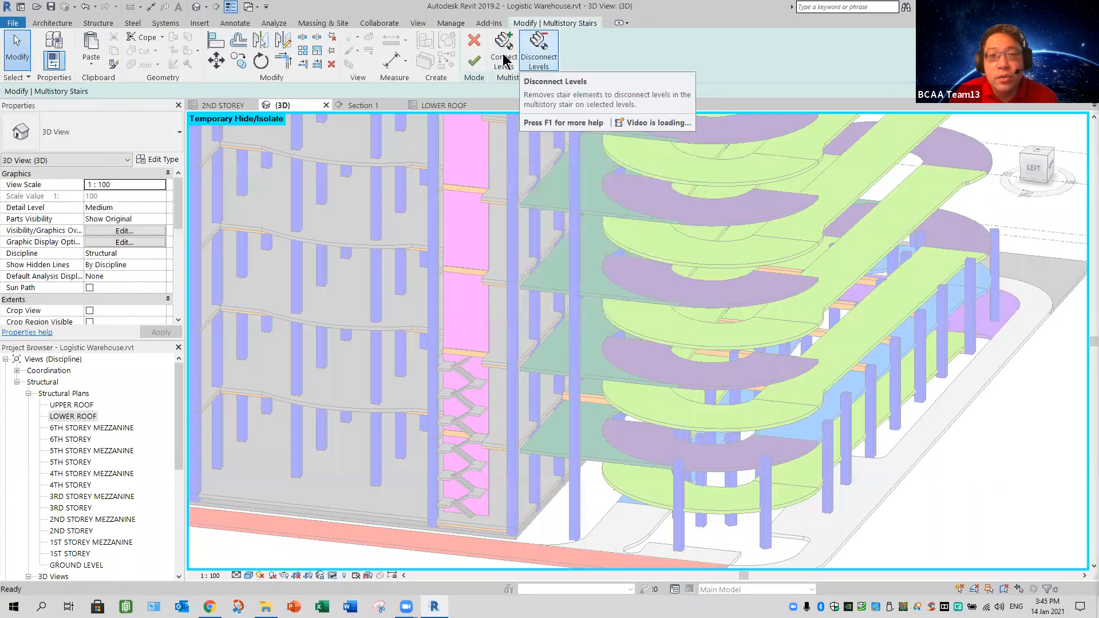
pyautogui.click(504, 60)
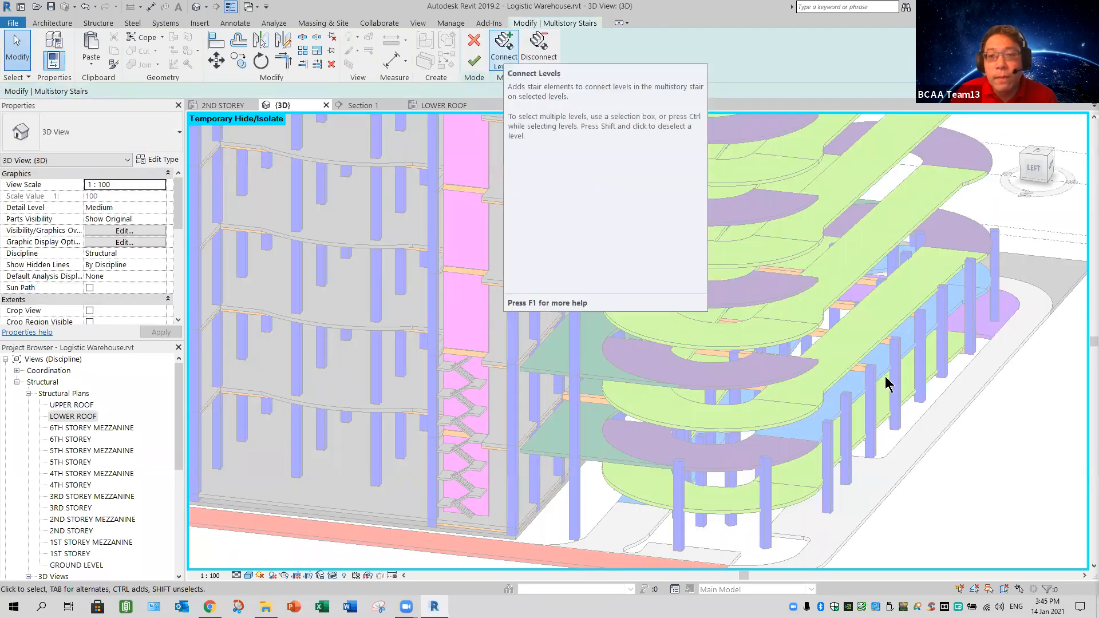
pyautogui.scroll(-5, 817, 471)
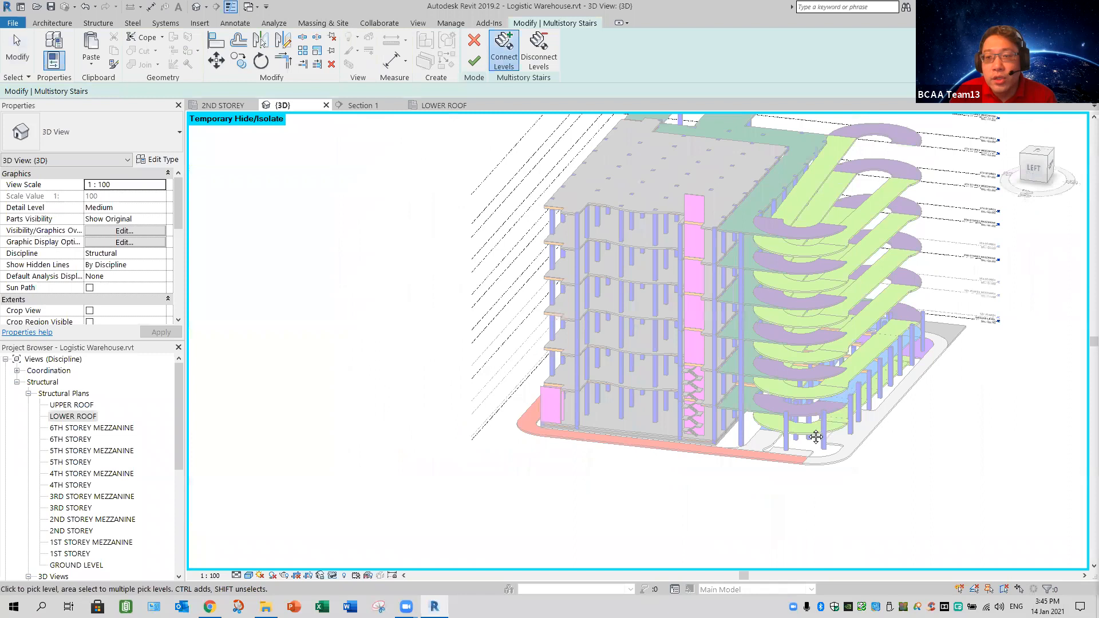
pyautogui.moveTo(944, 204); pyautogui.dragTo(792, 317, button='middle')
pyautogui.scroll(5, 827, 355)
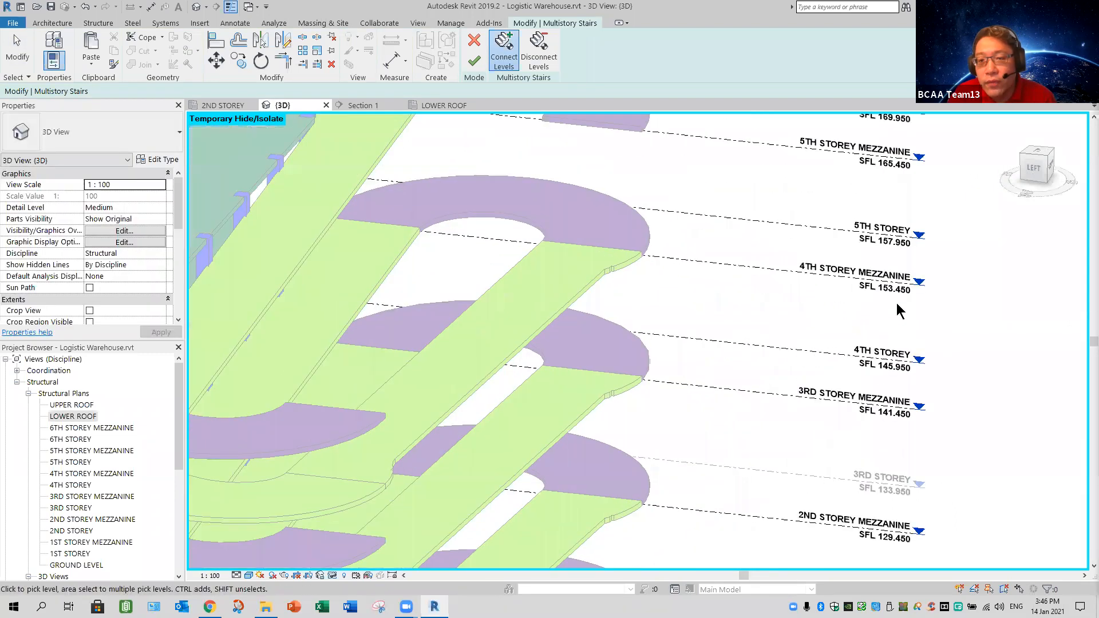
pyautogui.click(802, 235)
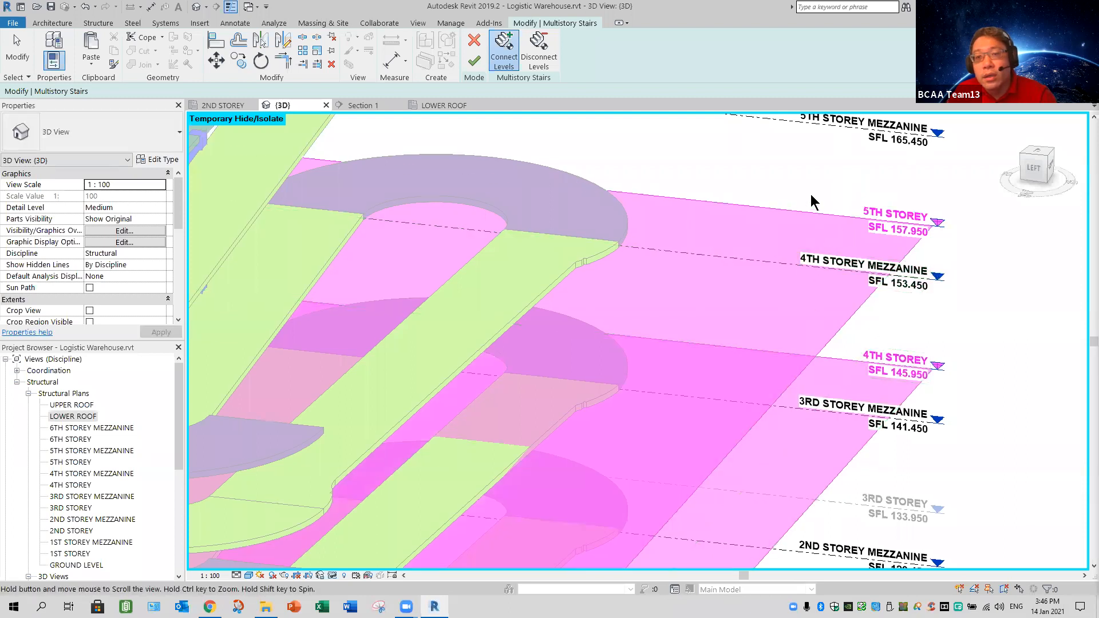
pyautogui.moveTo(811, 195); pyautogui.dragTo(791, 334, button='middle')
pyautogui.scroll(-1, 786, 285)
pyautogui.moveTo(835, 172); pyautogui.dragTo(805, 334, button='middle')
pyautogui.click(766, 172)
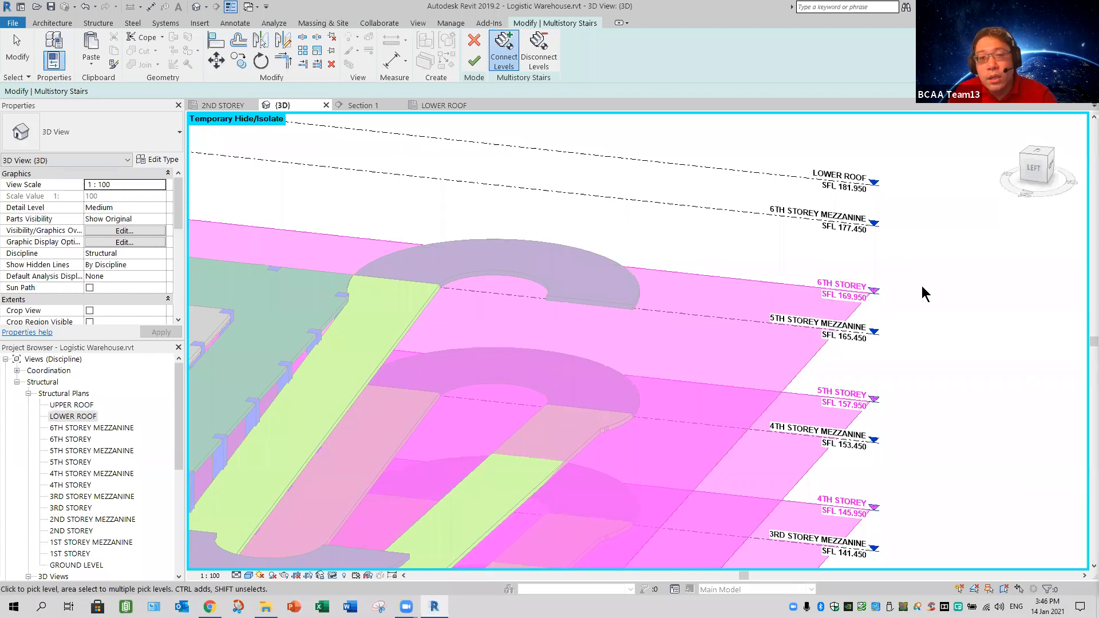
pyautogui.scroll(-5, 916, 302)
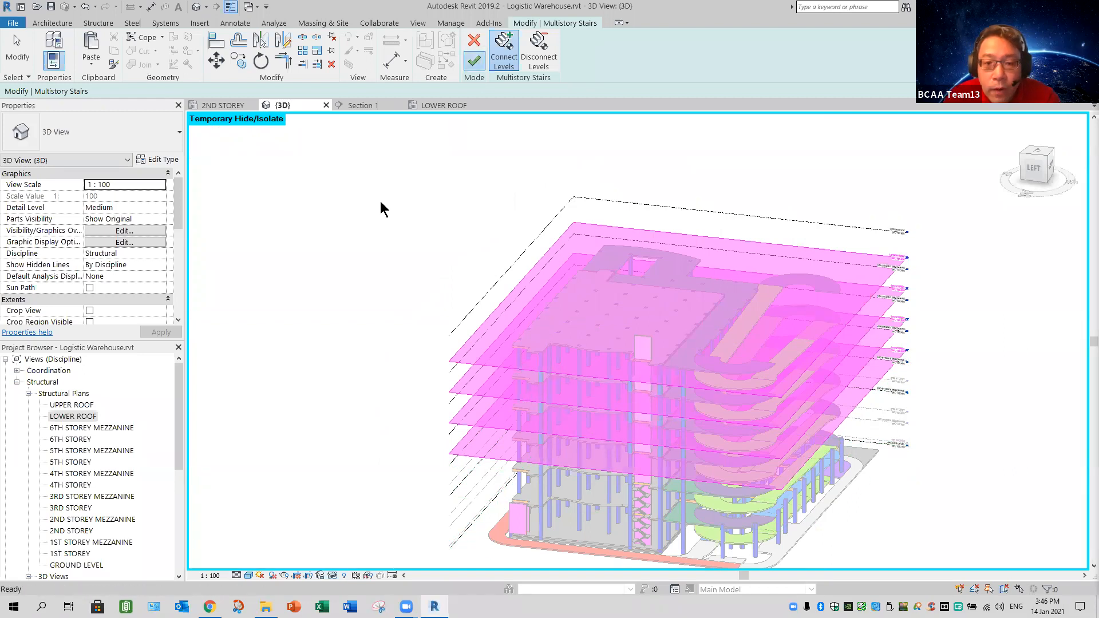
pyautogui.press('Escape')
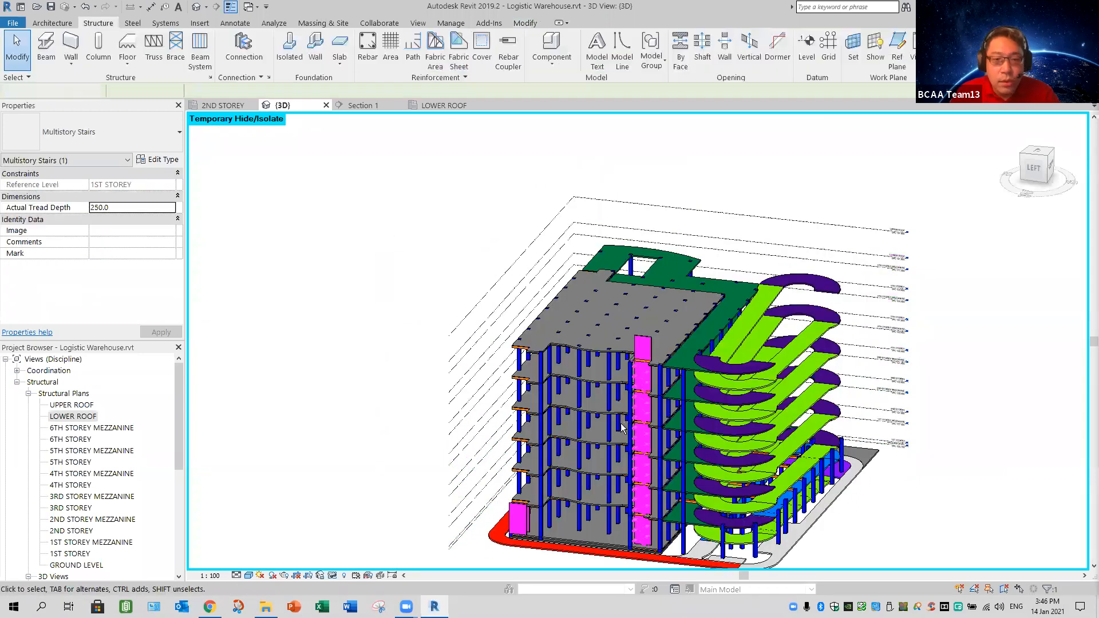
# Examine the extended multistory stair from its uppermost flight at the roof slab down through the storeys to the base
pyautogui.scroll(6, 641, 373)
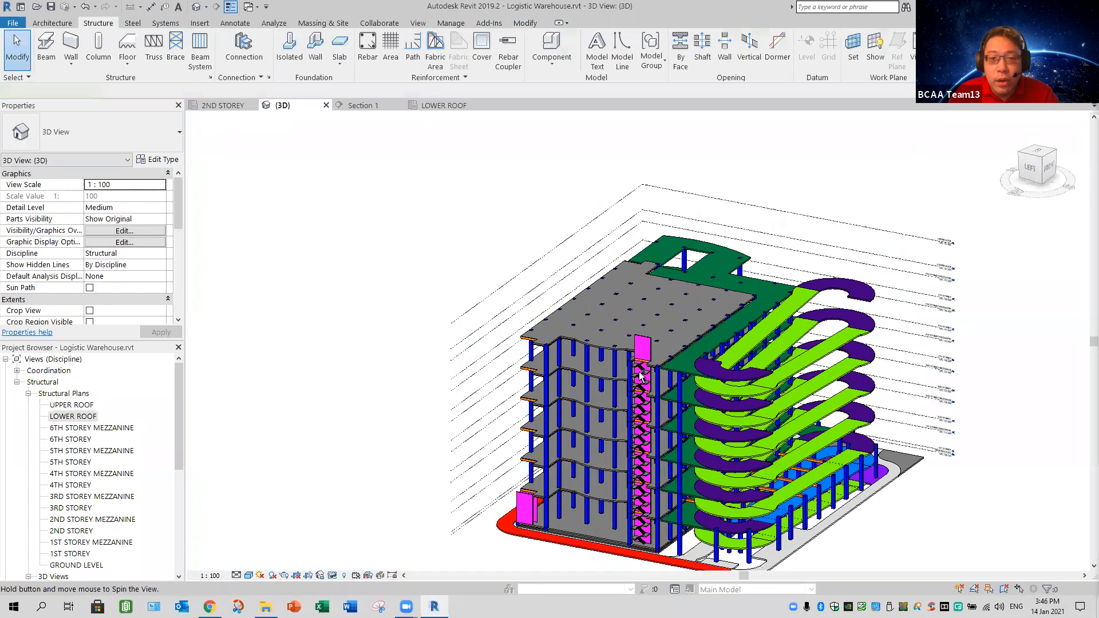
pyautogui.scroll(5, 678, 433)
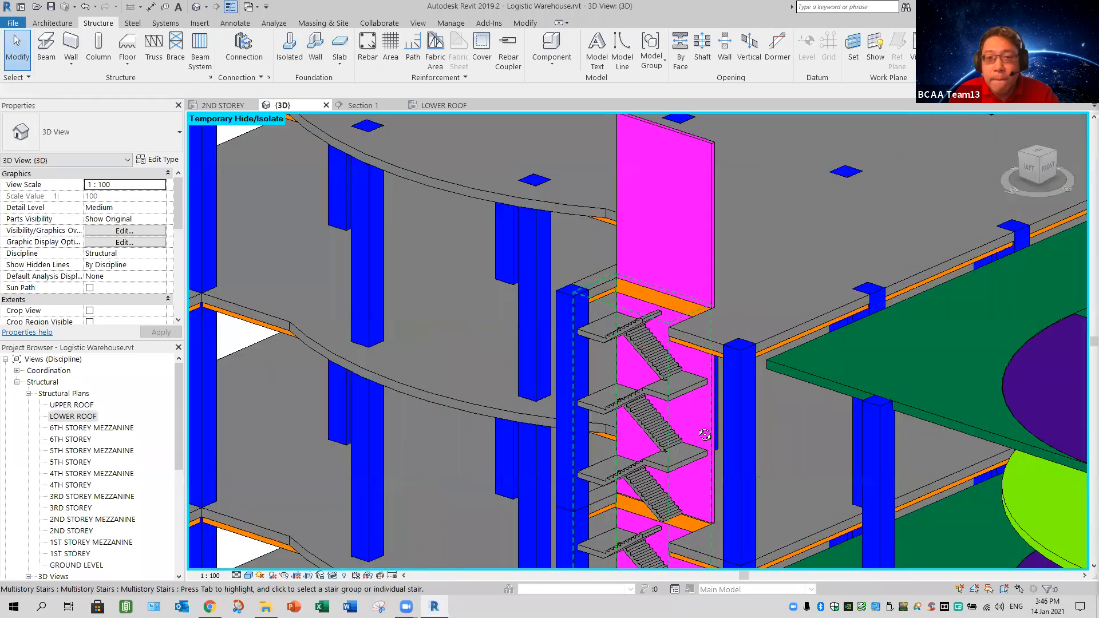
pyautogui.keyDown('shift'); pyautogui.moveTo(807, 395); pyautogui.dragTo(807, 396, button='middle'); pyautogui.keyUp('shift')
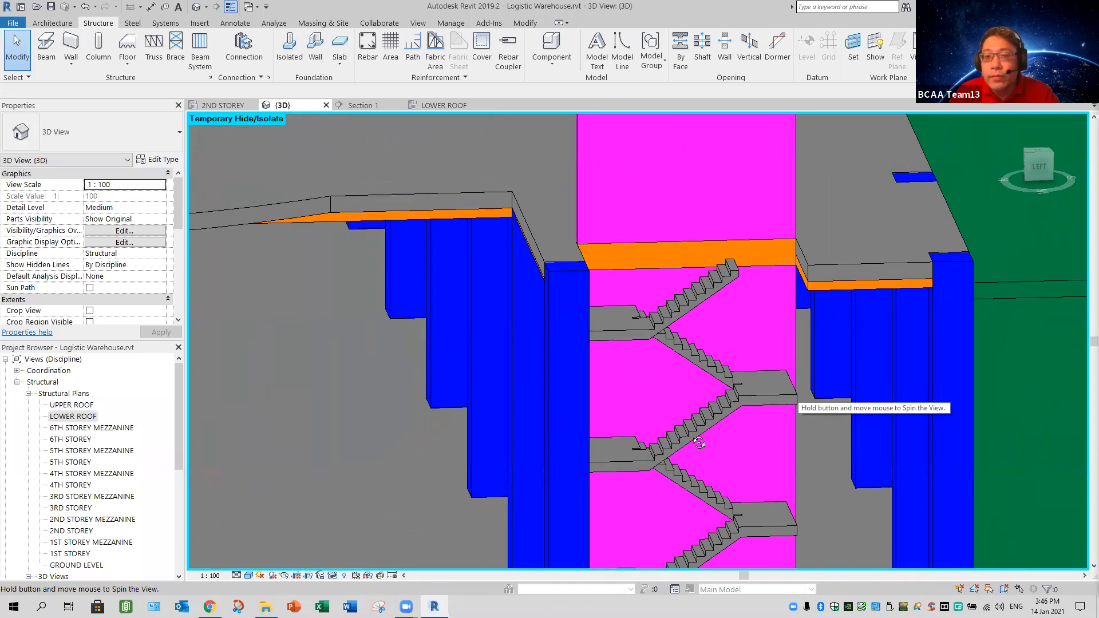
pyautogui.keyDown('shift'); pyautogui.moveTo(611, 446); pyautogui.dragTo(826, 382, button='middle'); pyautogui.keyUp('shift')
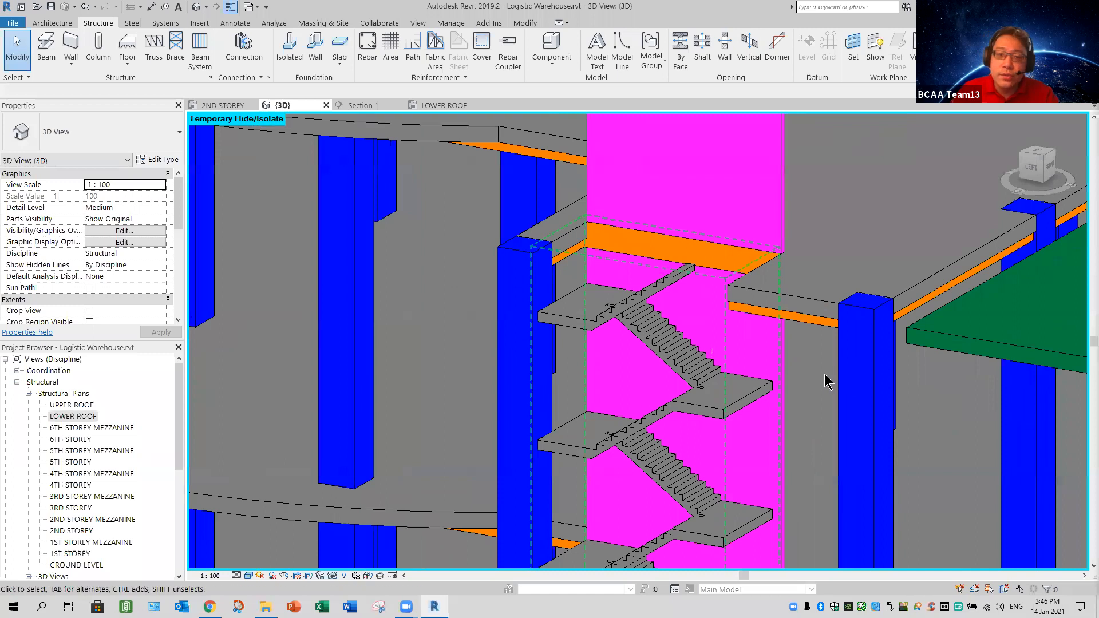
pyautogui.scroll(-3, 825, 378)
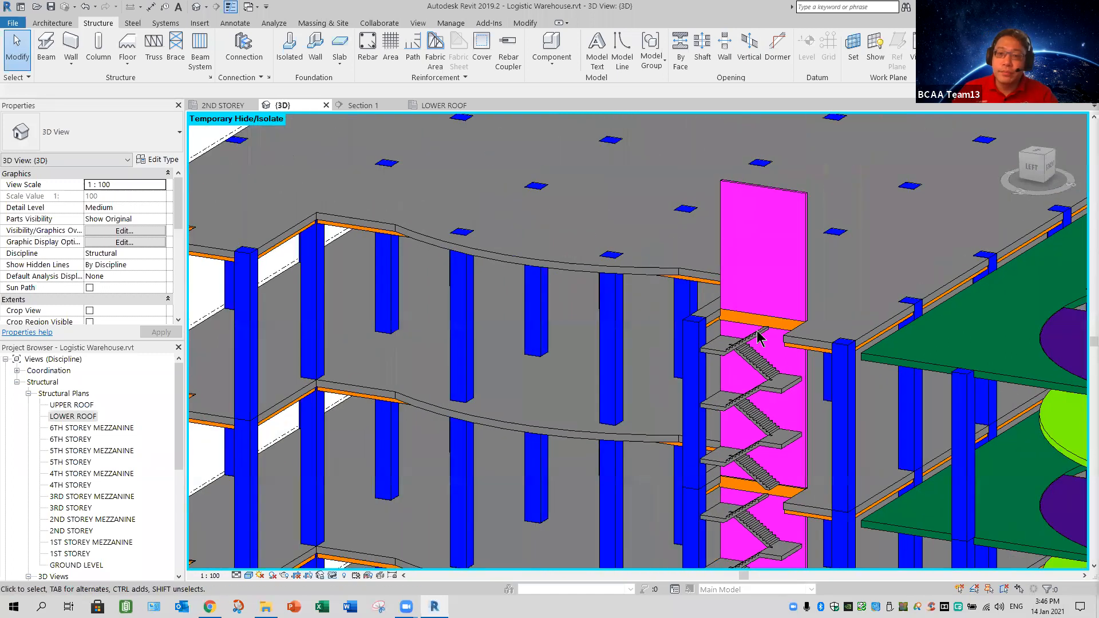
pyautogui.scroll(-3, 758, 338)
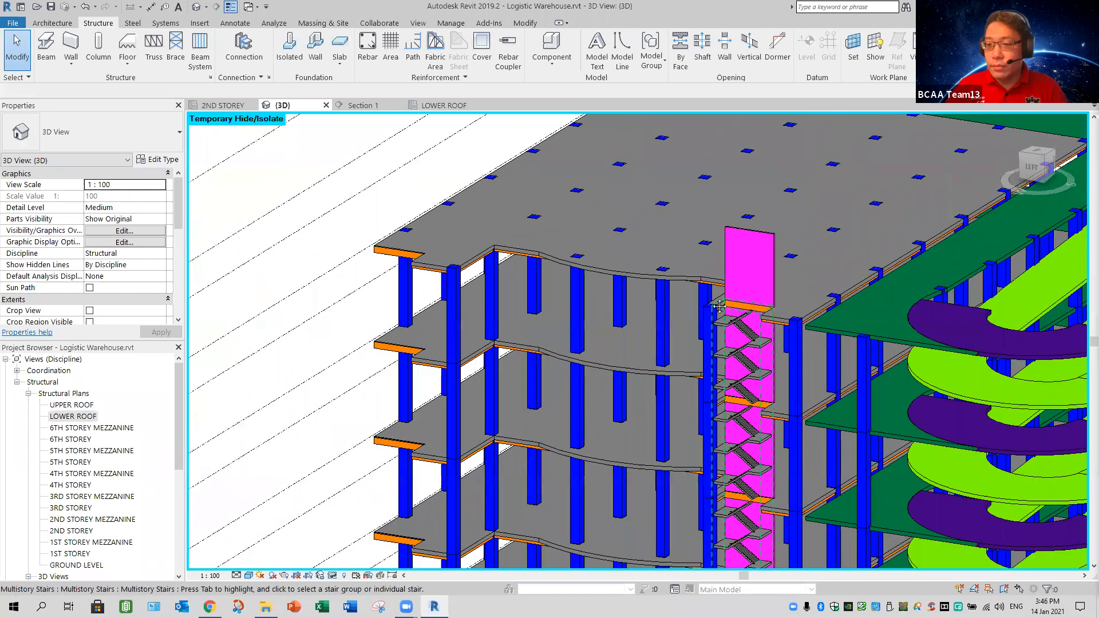
pyautogui.scroll(-1, 720, 306)
pyautogui.scroll(-1, 712, 351)
pyautogui.moveTo(712, 362); pyautogui.dragTo(660, 268, button='middle')
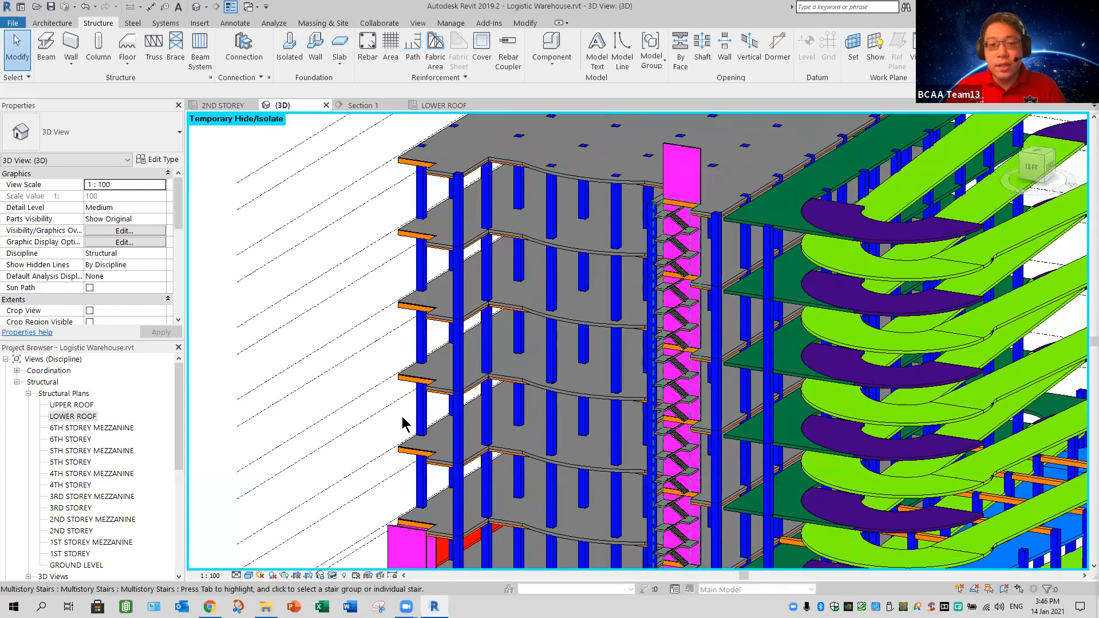
pyautogui.scroll(-1, 404, 422)
pyautogui.moveTo(466, 458); pyautogui.dragTo(457, 425, button='middle')
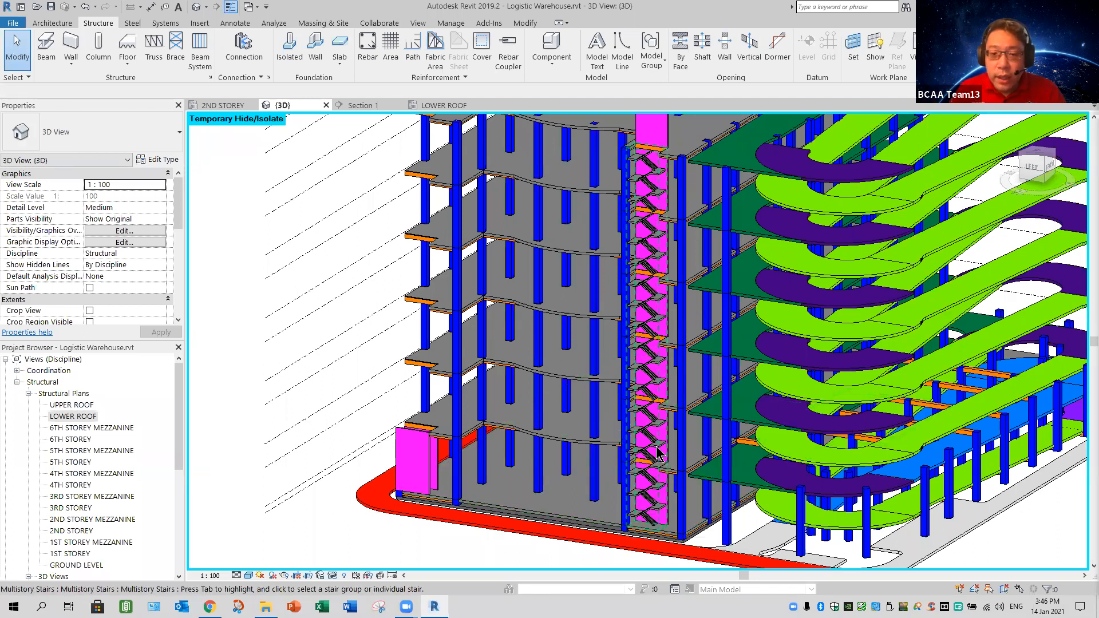
# Open the boundary sketch of the 2ND STOREY Staircase Landing 300mm floor at the corner stair and locate it in the plan
pyautogui.scroll(4, 659, 453)
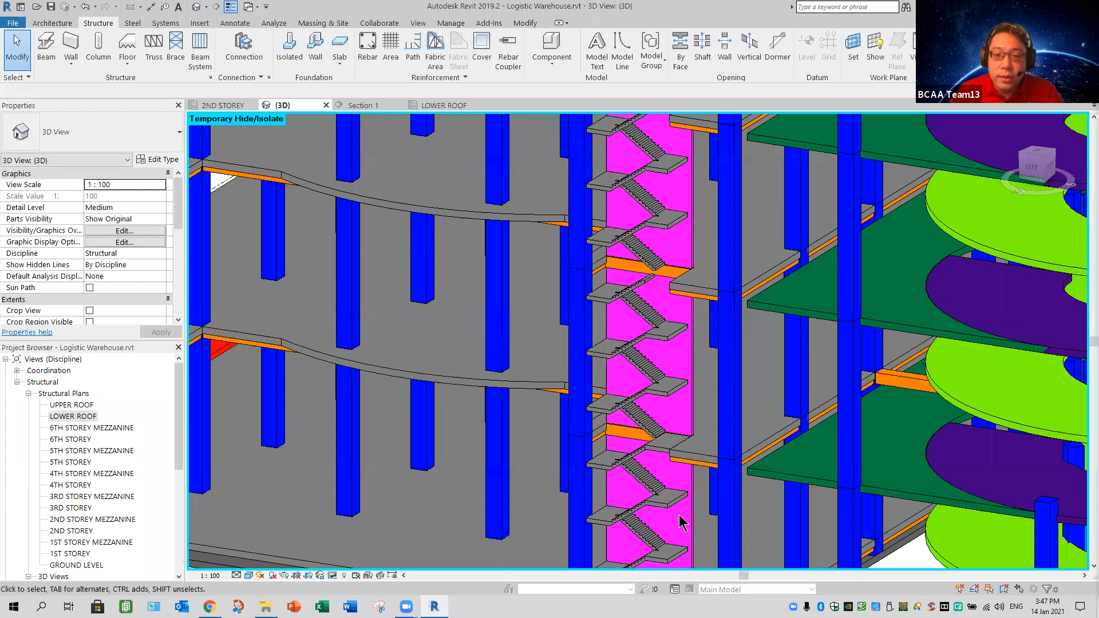
pyautogui.moveTo(597, 350); pyautogui.dragTo(555, 305, button='middle')
pyautogui.scroll(3, 557, 399)
pyautogui.moveTo(641, 401); pyautogui.dragTo(570, 234, button='middle')
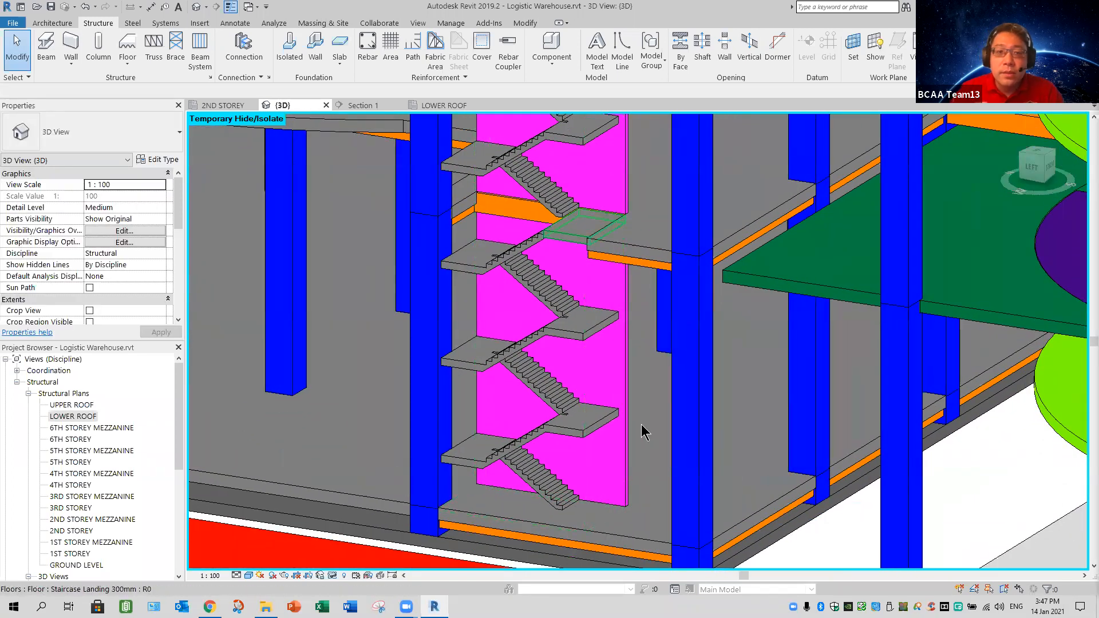
pyautogui.click(620, 221)
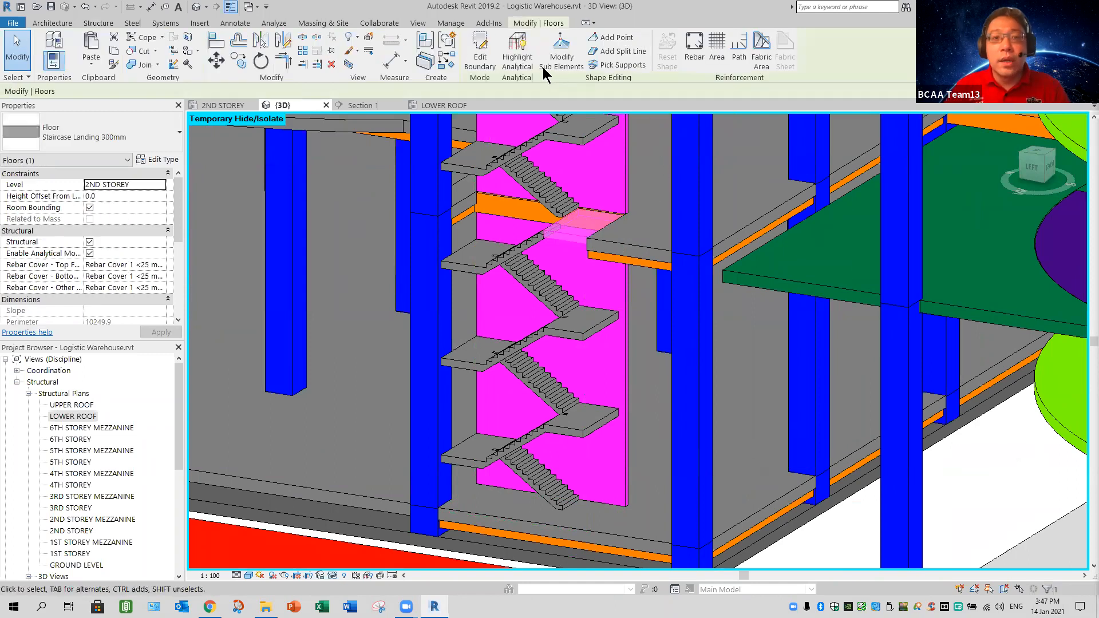
pyautogui.click(480, 64)
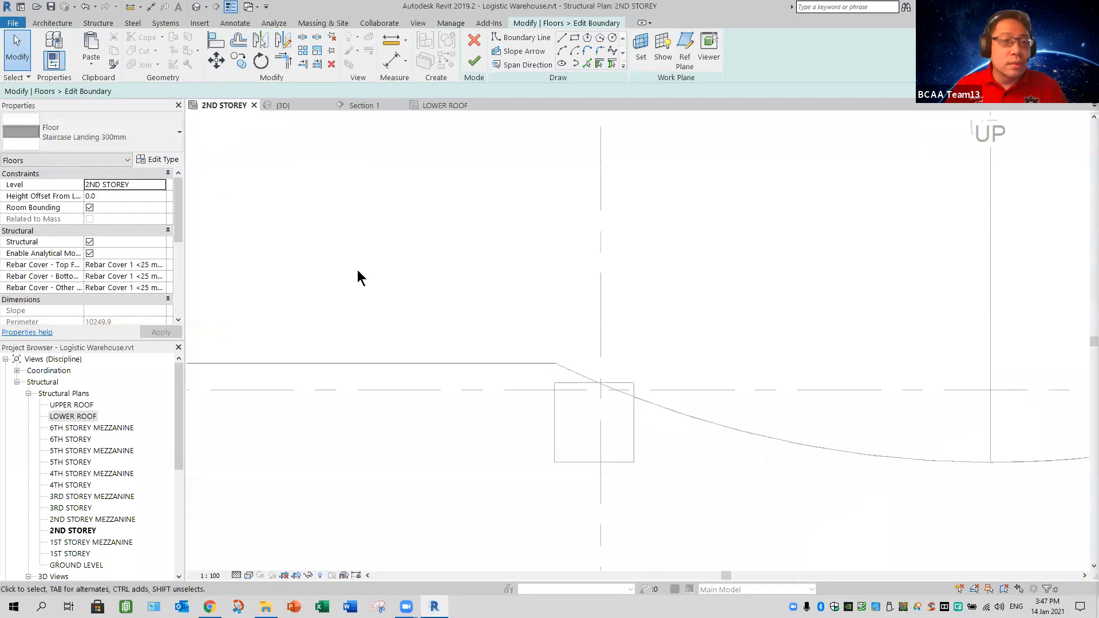
pyautogui.scroll(-3, 357, 271)
pyautogui.moveTo(346, 278); pyautogui.dragTo(633, 368, button='middle')
pyautogui.scroll(-2, 352, 279)
pyautogui.moveTo(441, 314); pyautogui.dragTo(633, 362, button='middle')
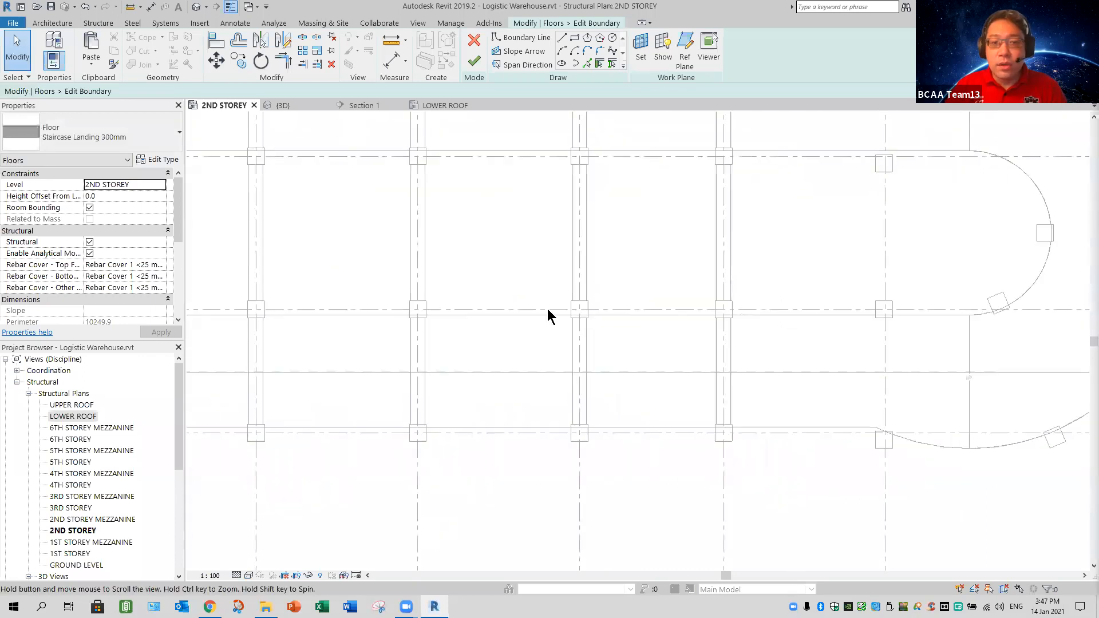
pyautogui.moveTo(519, 312); pyautogui.dragTo(711, 342, button='middle')
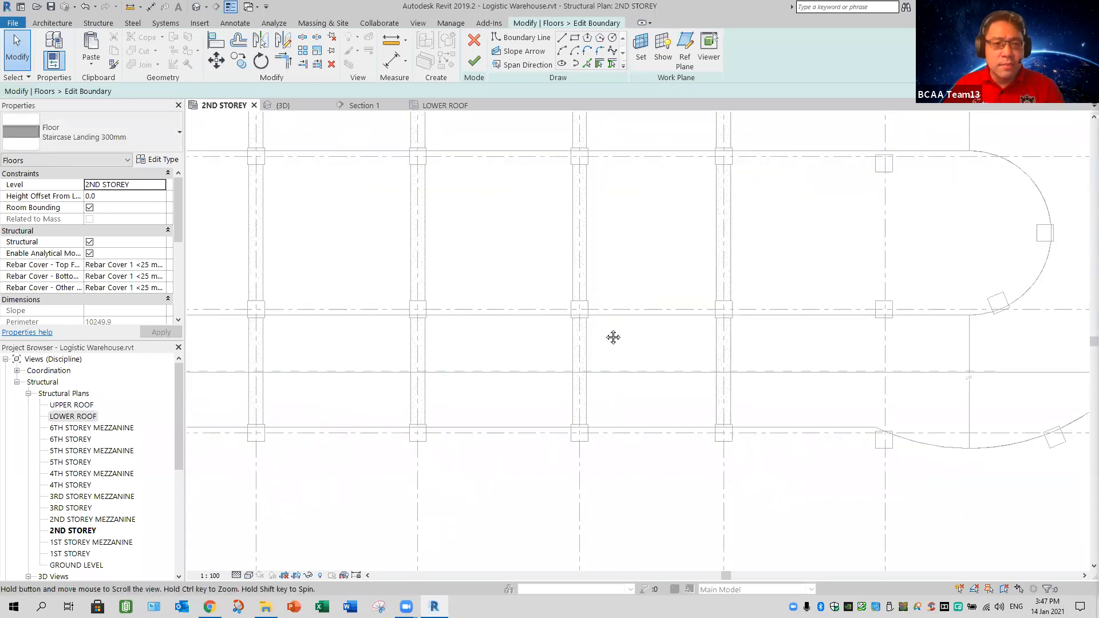
pyautogui.scroll(-3, 373, 322)
pyautogui.moveTo(487, 317); pyautogui.dragTo(653, 321, button='middle')
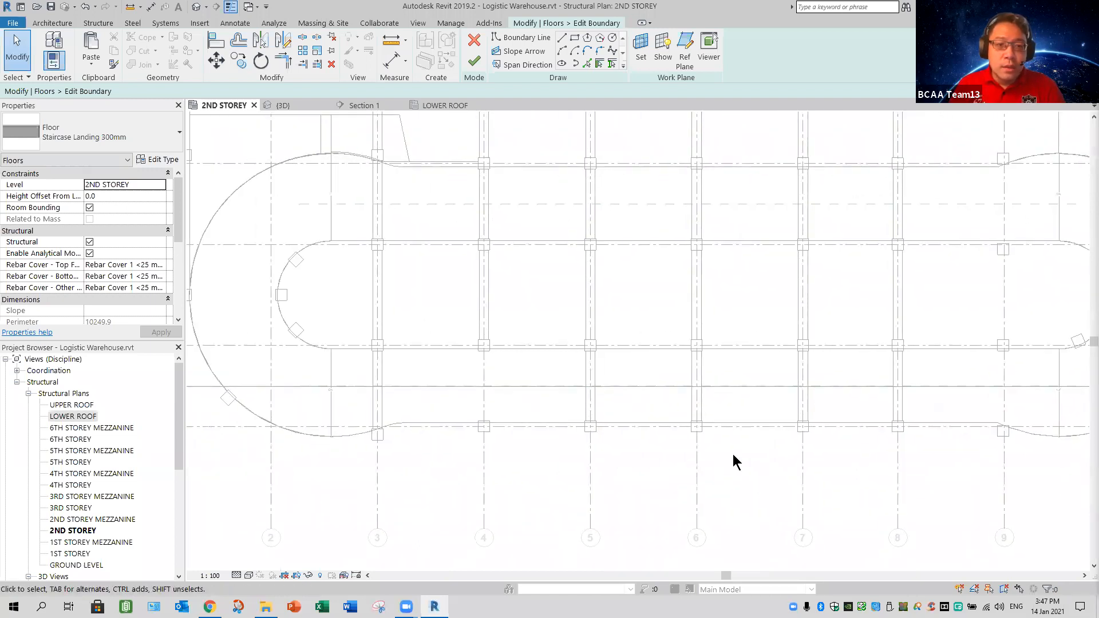
pyautogui.moveTo(271, 386); pyautogui.dragTo(698, 549, button='middle')
pyautogui.scroll(6, 581, 196)
pyautogui.scroll(5, 609, 223)
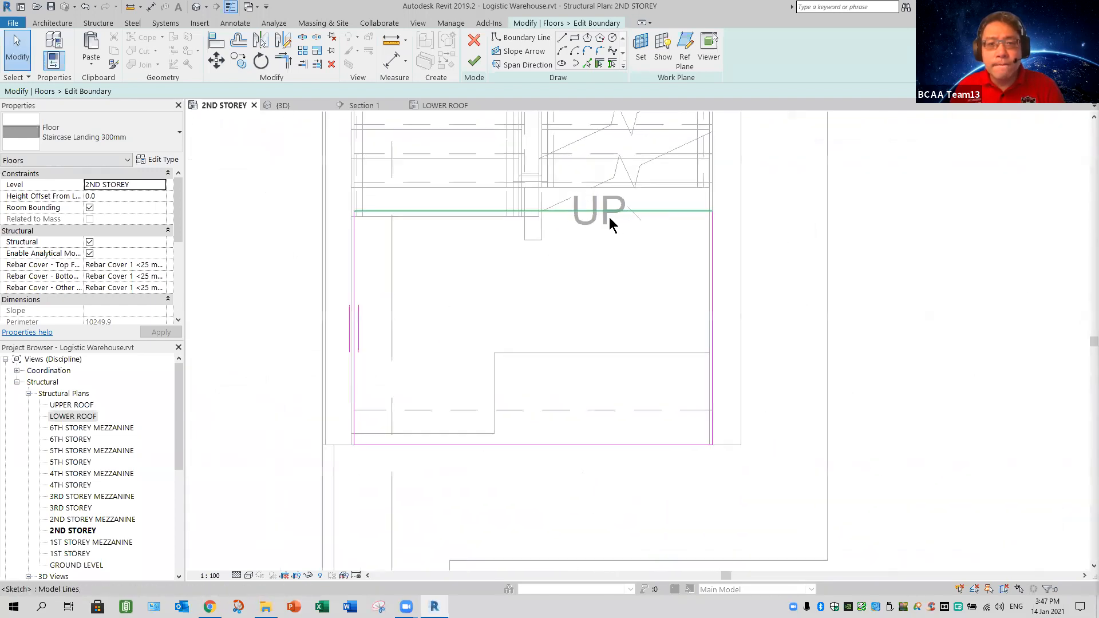
# Close the LOWER ROOF and Section 1 views and tile the 2ND STOREY plan side by side with the 3D view
pyautogui.moveTo(575, 275); pyautogui.dragTo(579, 348, button='middle')
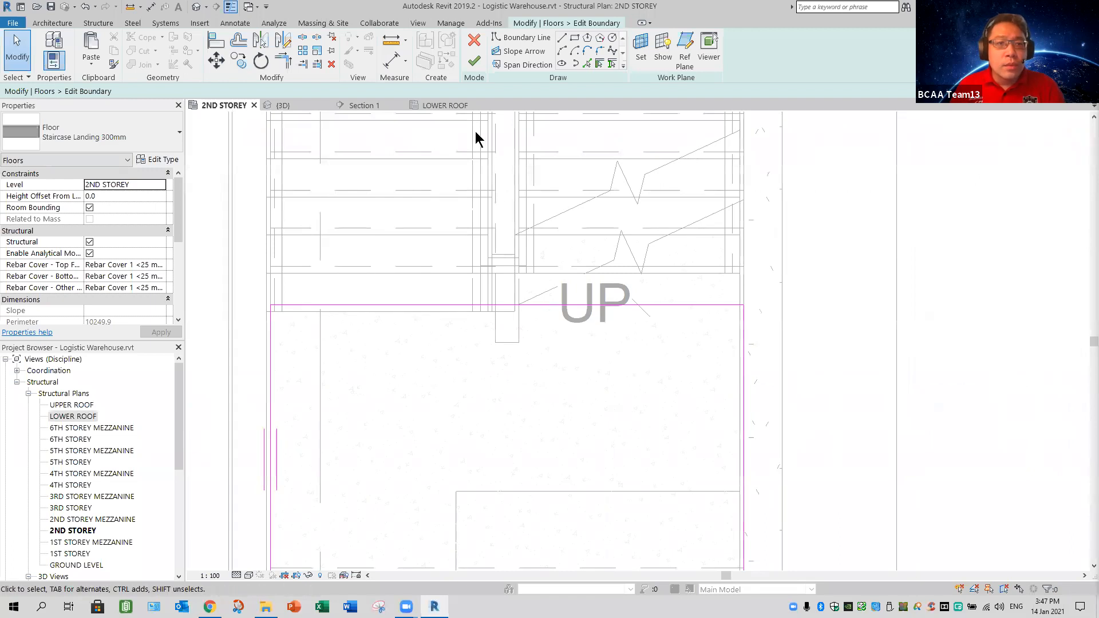
pyautogui.click(476, 106)
pyautogui.click(400, 107)
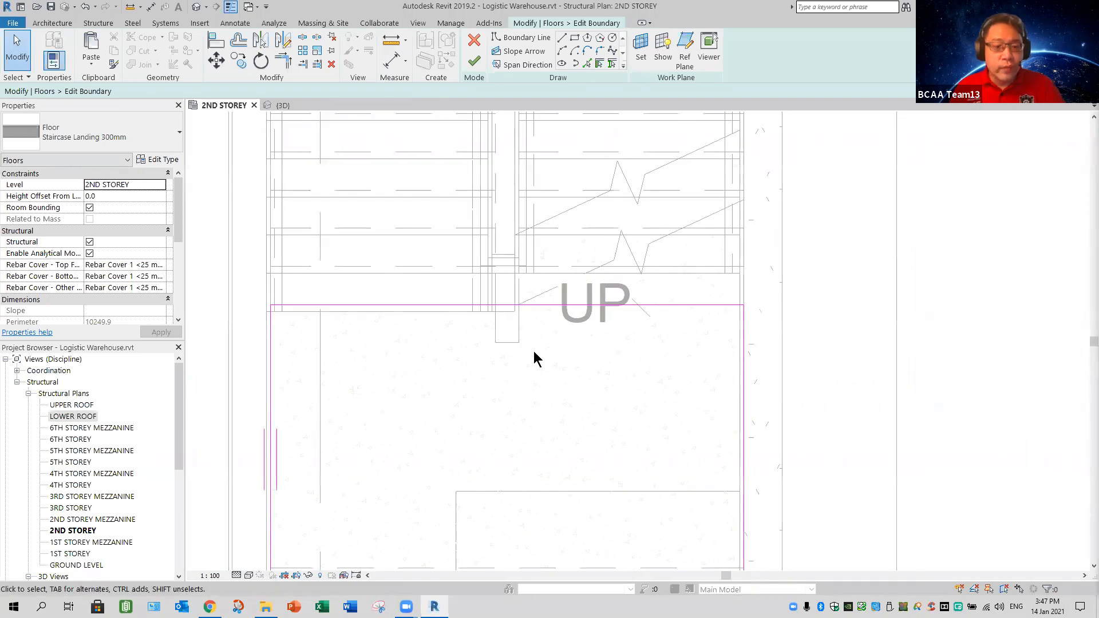
pyautogui.press('w')
pyautogui.press('t')
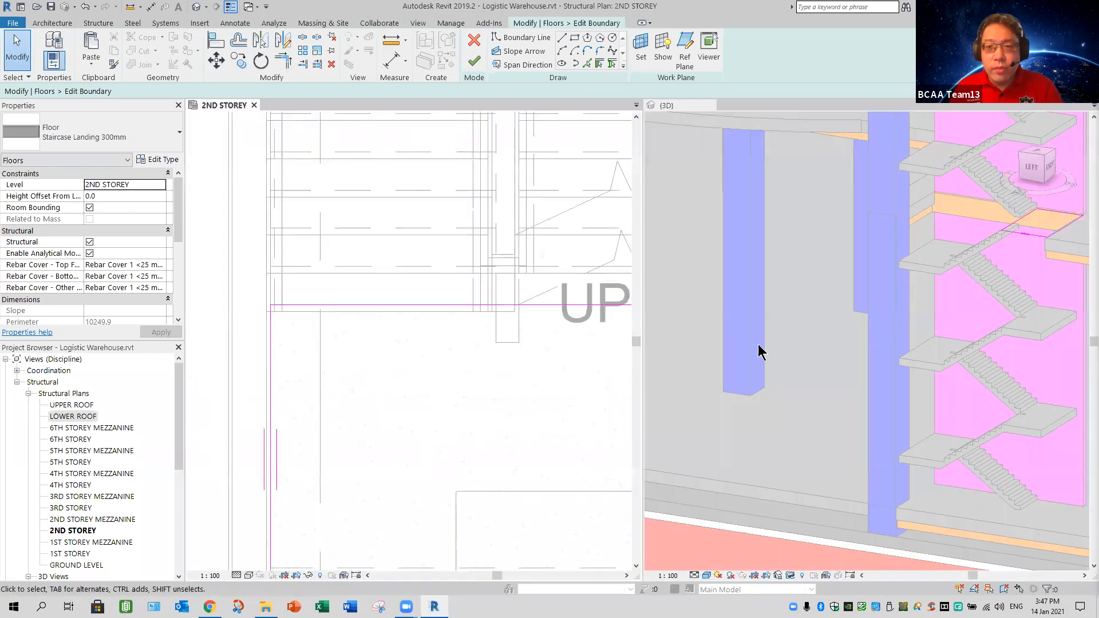
pyautogui.scroll(1, 1015, 278)
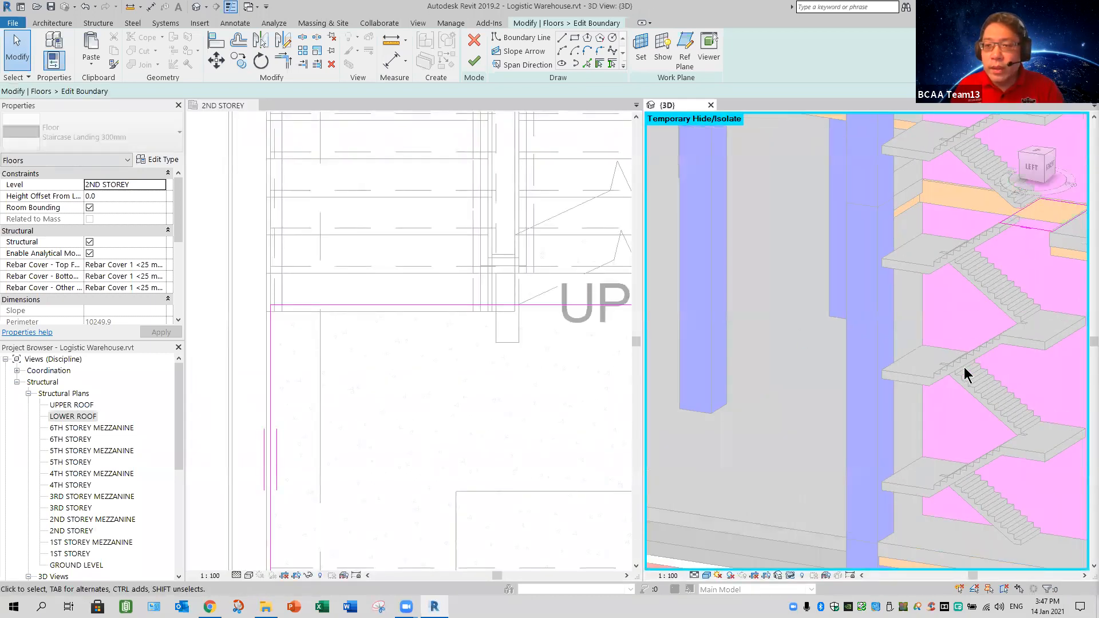
# Add a landing boundary line along the UP flight's second riser line, and delete the extra line picked at its first riser
pyautogui.scroll(-1, 845, 395)
pyautogui.moveTo(845, 395); pyautogui.dragTo(734, 482, button='middle')
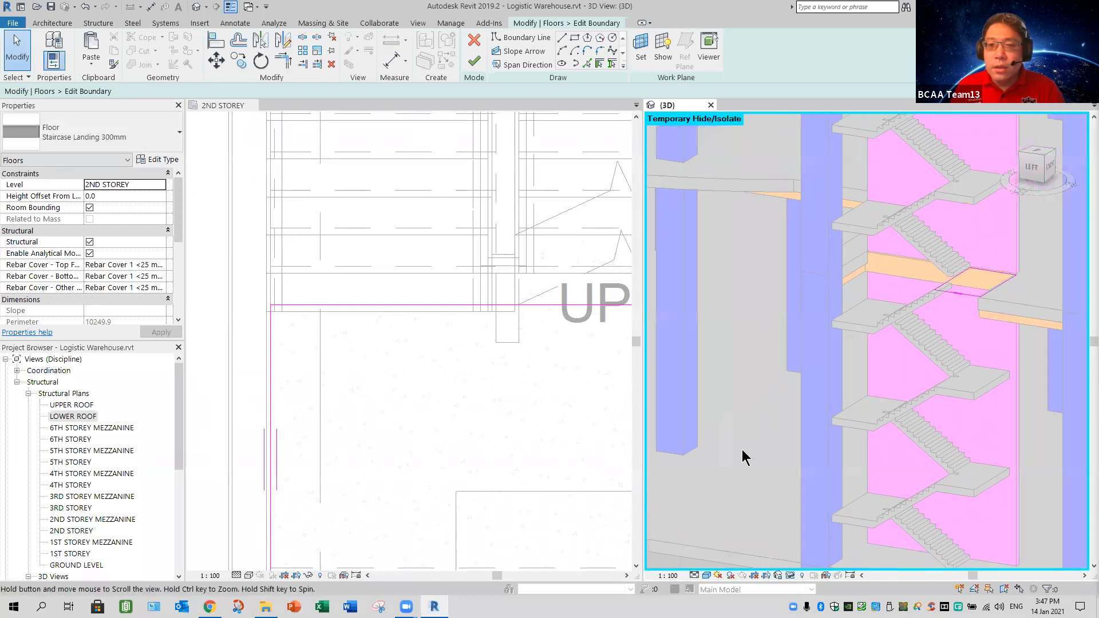
pyautogui.scroll(5, 888, 331)
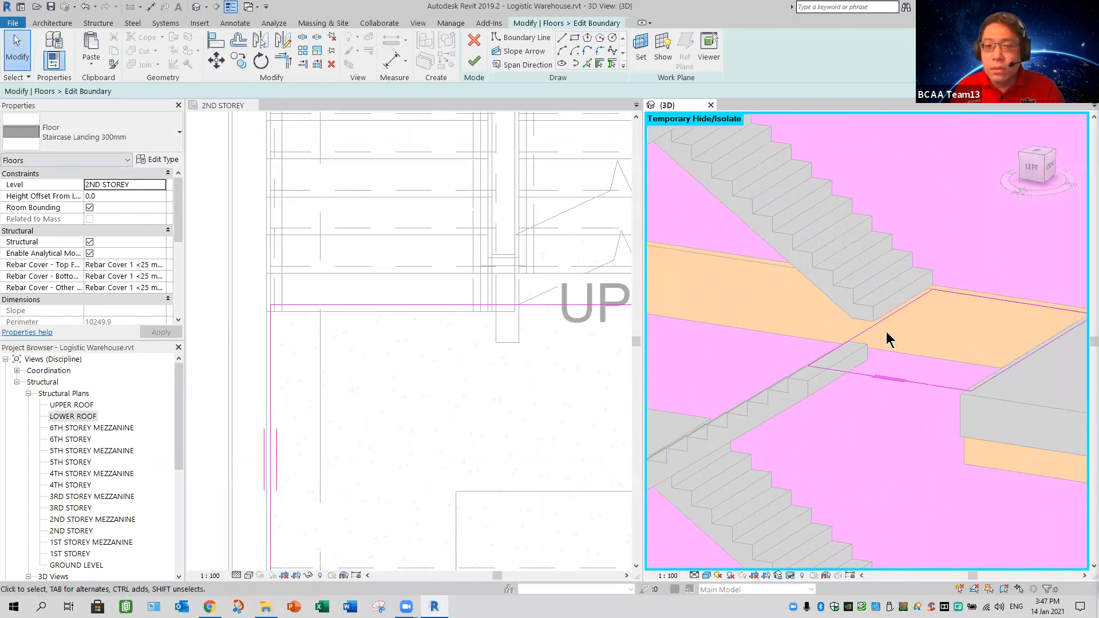
pyautogui.moveTo(520, 393); pyautogui.dragTo(371, 427, button='middle')
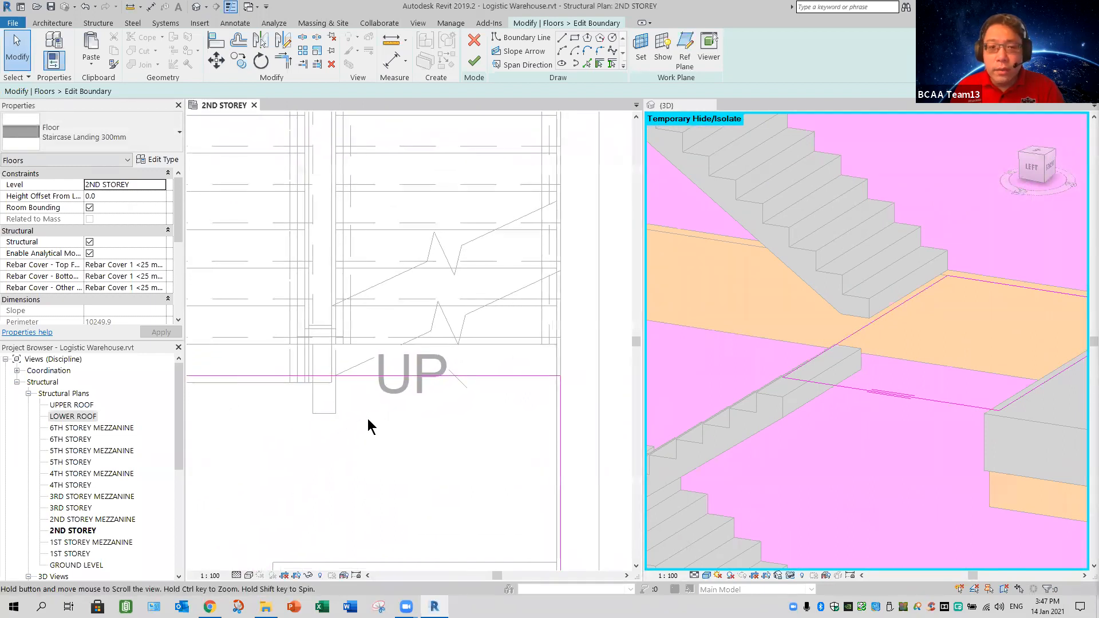
pyautogui.click(346, 376)
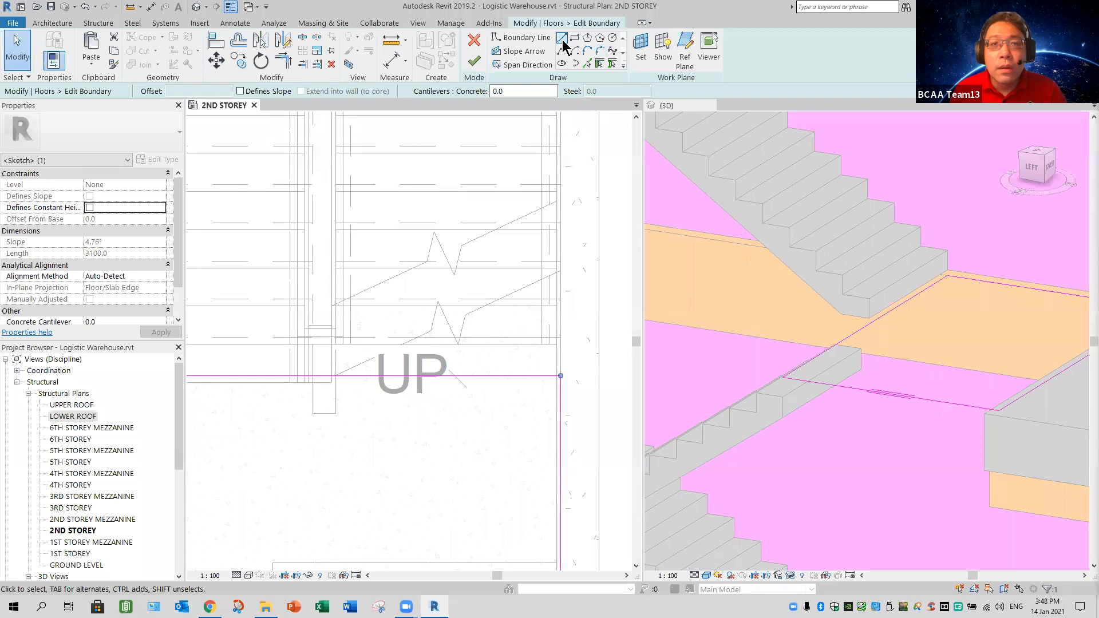
pyautogui.click(587, 63)
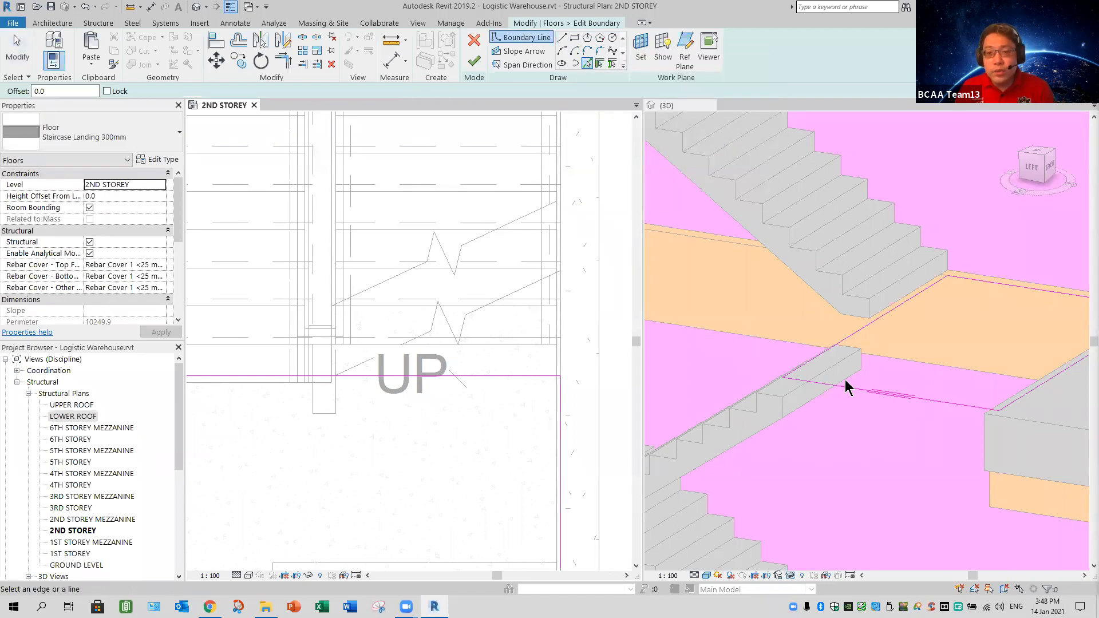
pyautogui.click(385, 343)
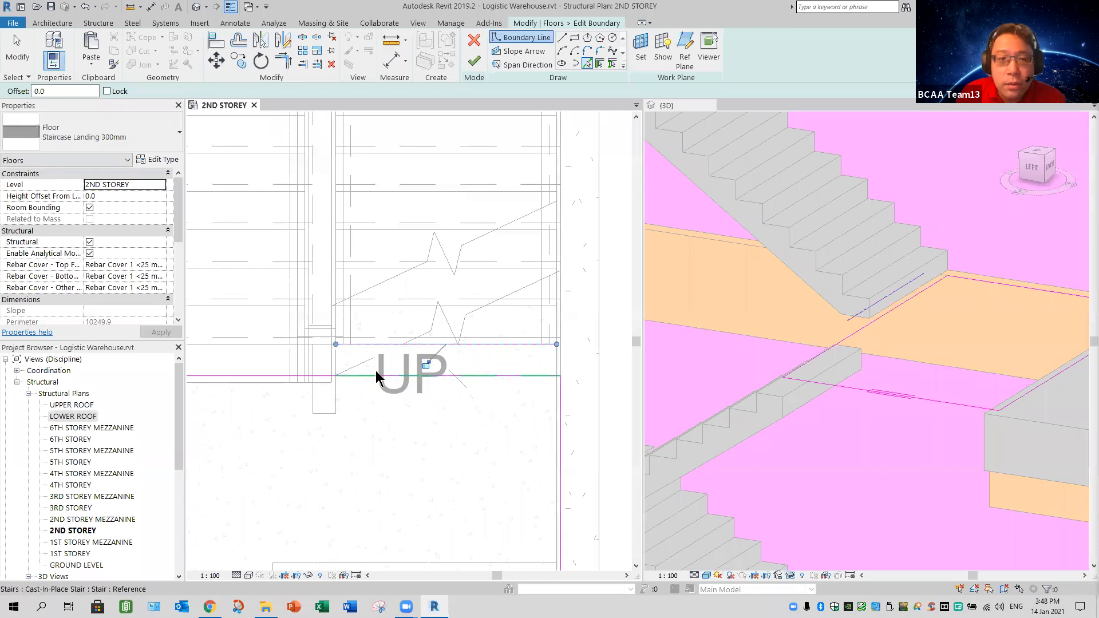
pyautogui.click(383, 306)
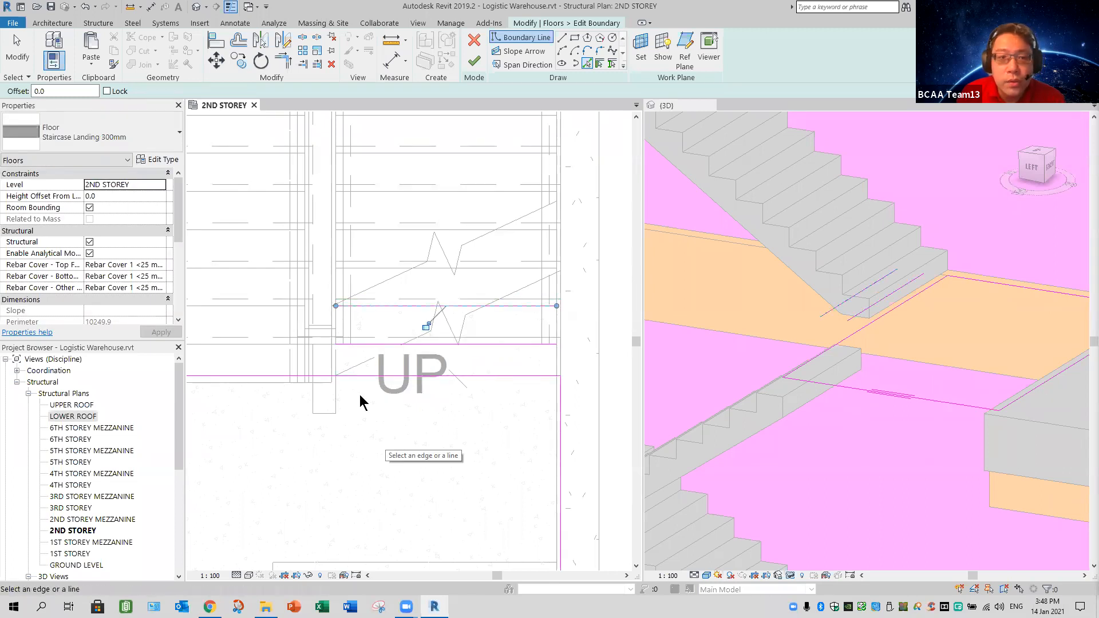
pyautogui.click(18, 58)
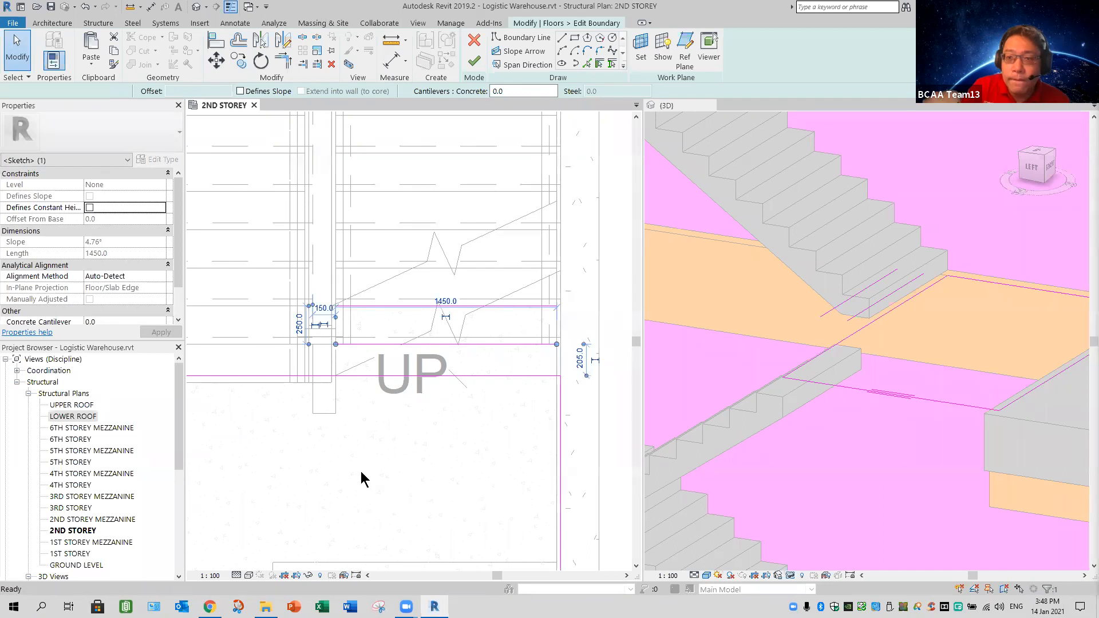
pyautogui.press('Delete')
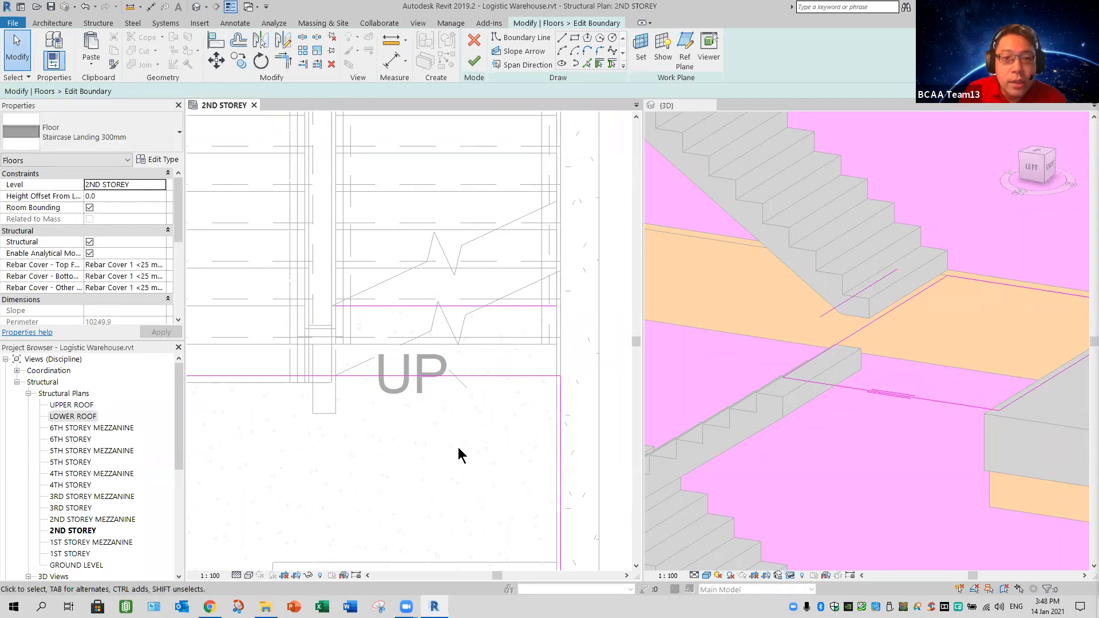
# Measure the distance from the lower corner of the gap between the flights to the landing's side boundary
pyautogui.click(474, 61)
pyautogui.click(393, 47)
pyautogui.click(336, 414)
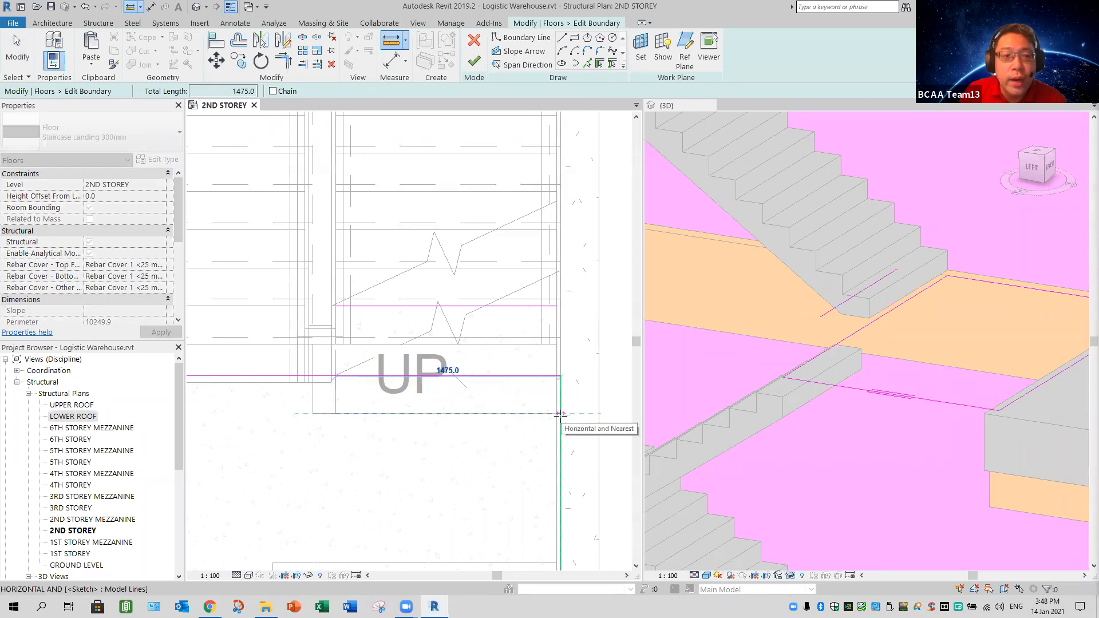
# Add boundary lines along both sides of the gap between the flights, using a 150 offset for the second line
pyautogui.click(589, 63)
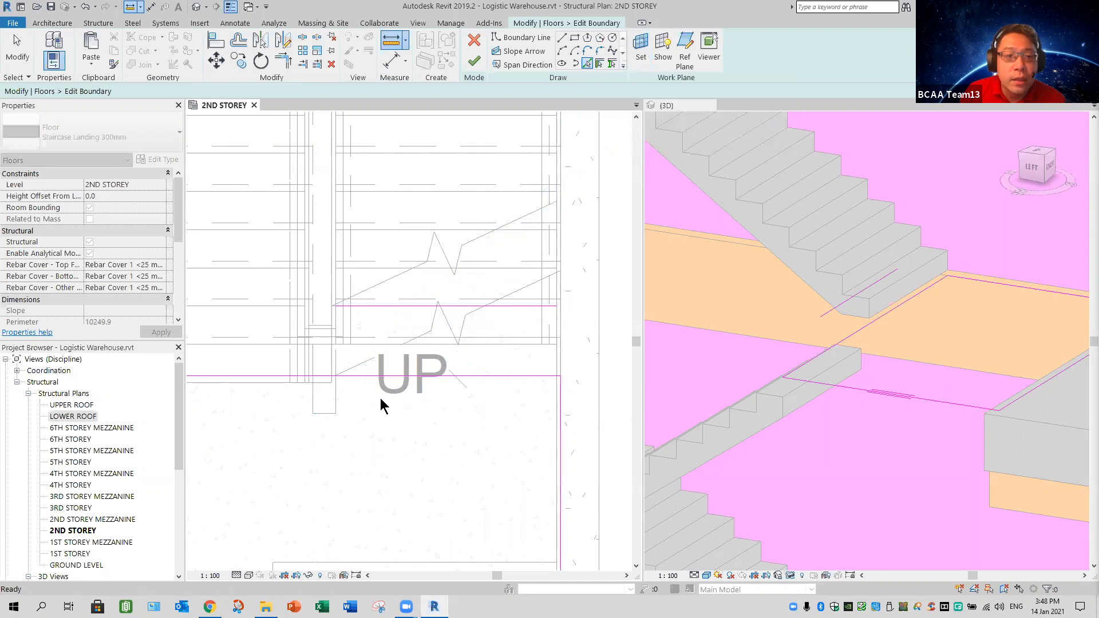
pyautogui.click(337, 392)
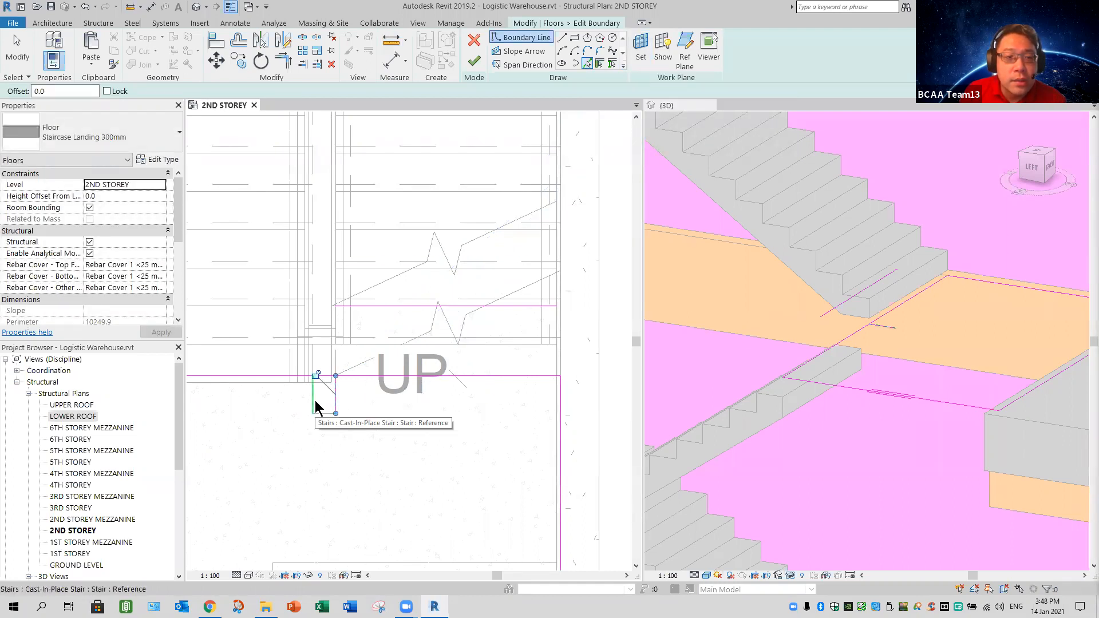
pyautogui.press('Escape')
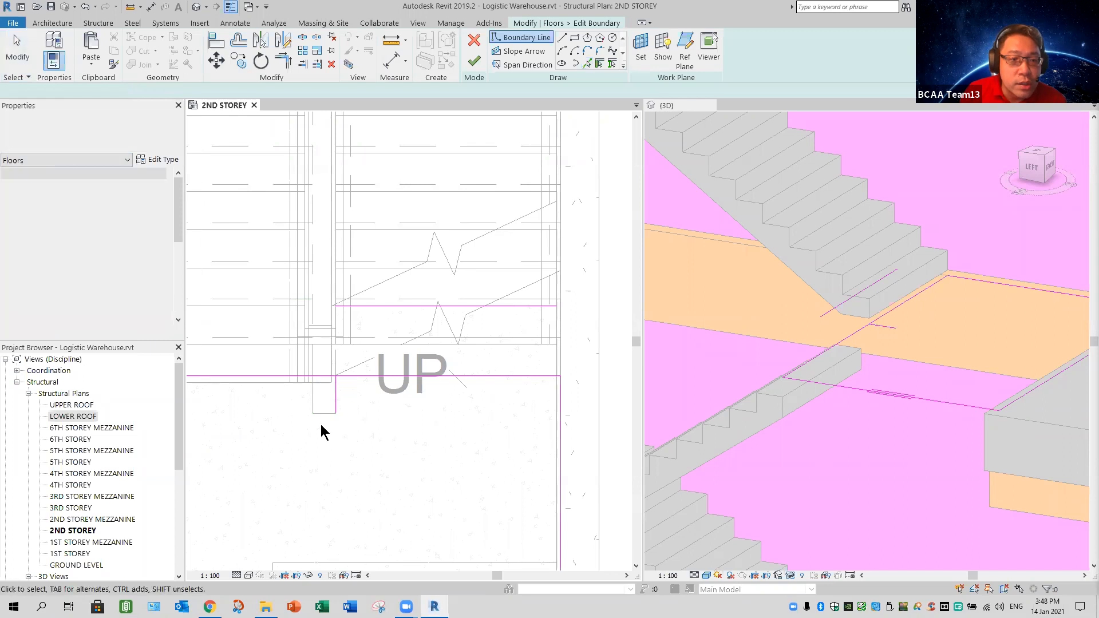
pyautogui.scroll(2, 316, 424)
pyautogui.moveTo(366, 450); pyautogui.dragTo(396, 464, button='middle')
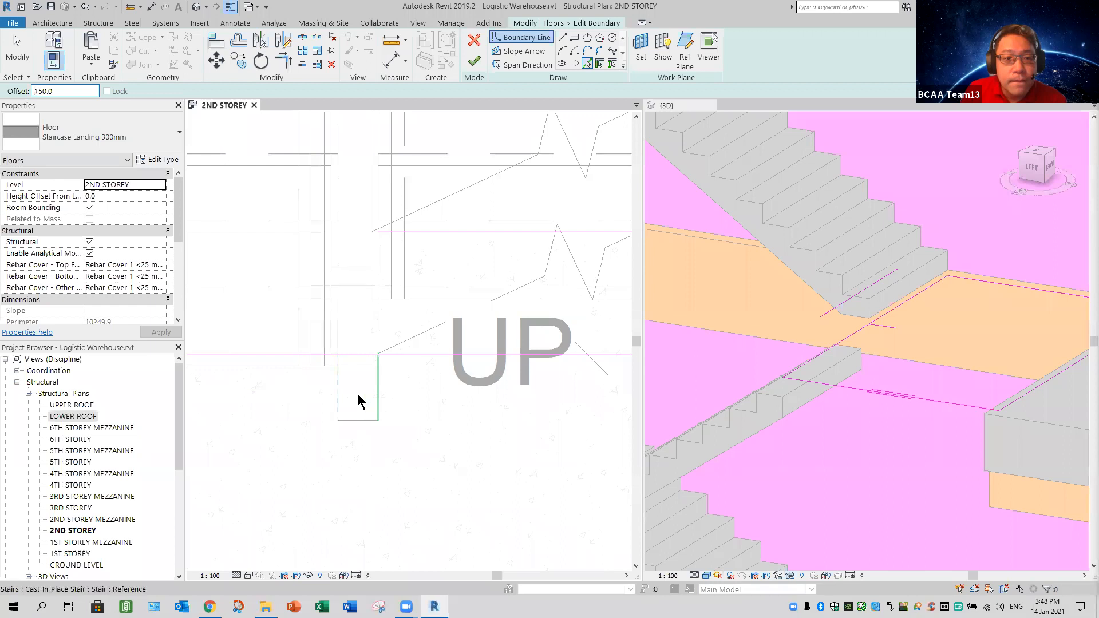
pyautogui.click(338, 368)
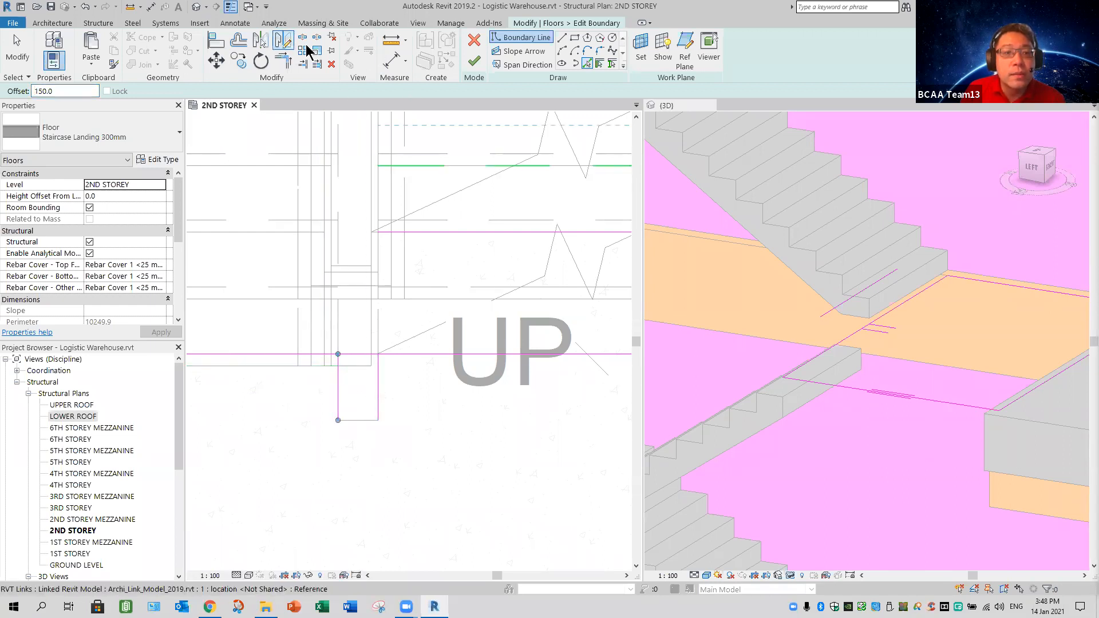
# Split the landing's edge line at the gap, trim both parts to the gap's sides, and join the riser boundary line to the nearer side
pyautogui.click(355, 355)
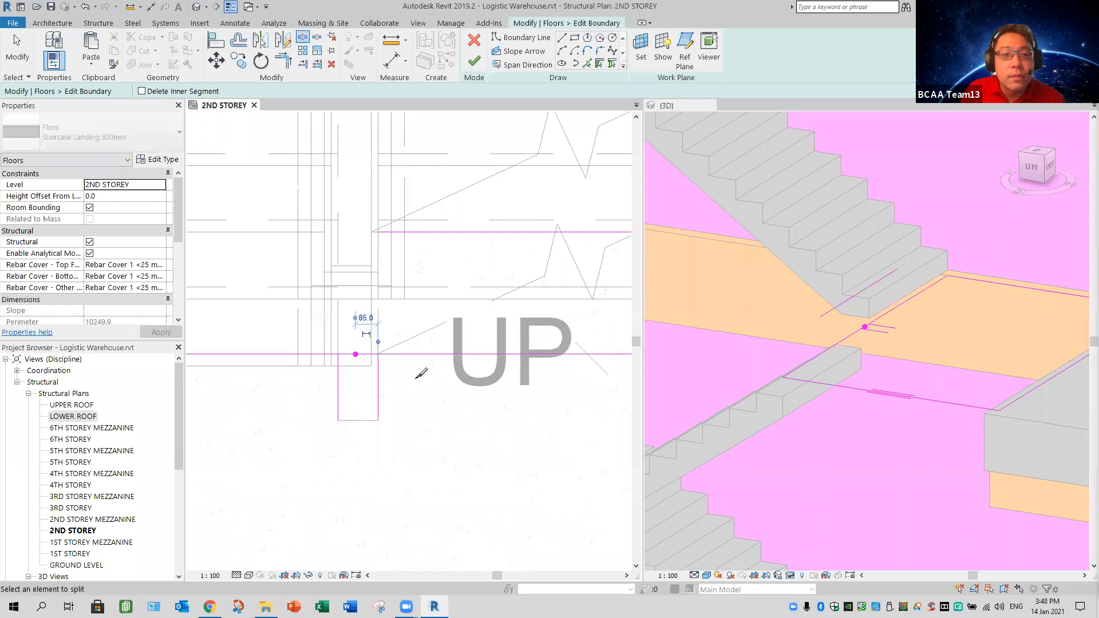
pyautogui.press('Escape')
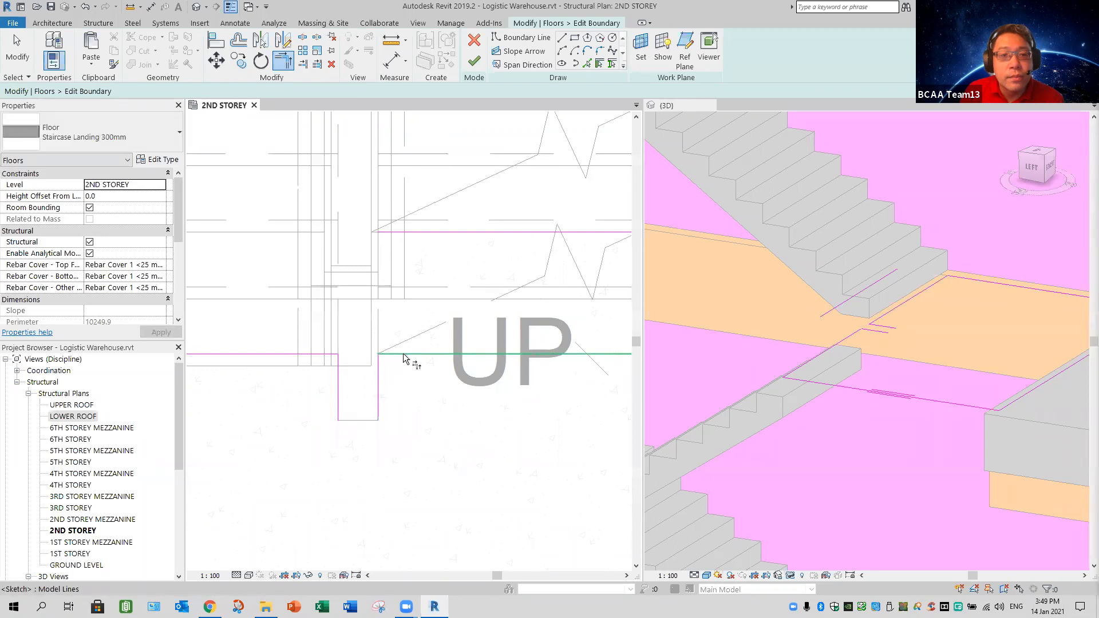
pyautogui.click(424, 233)
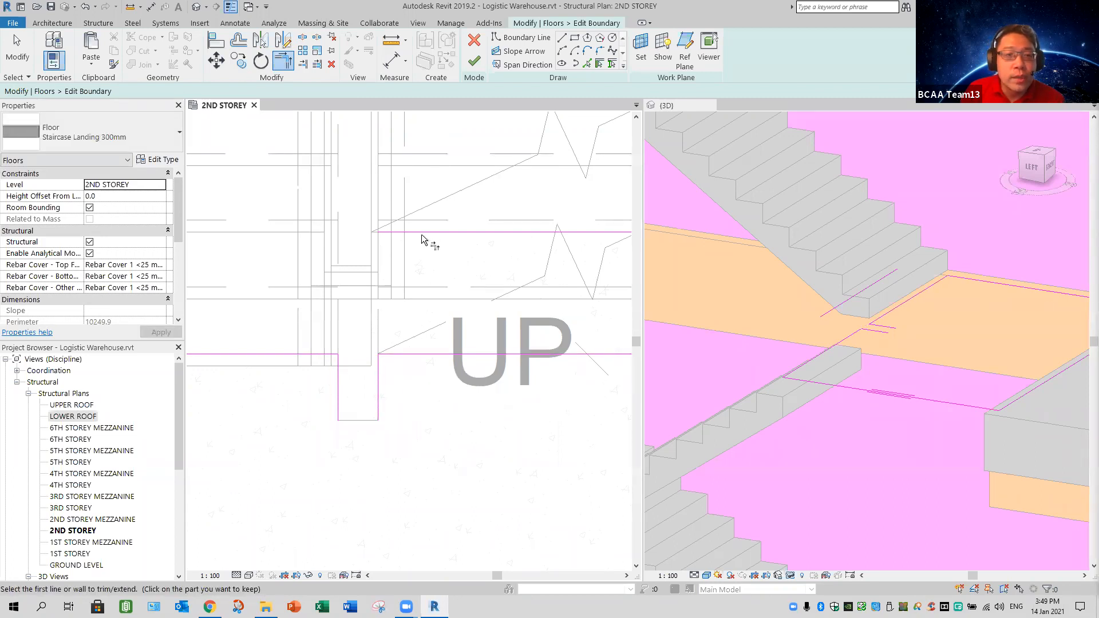
pyautogui.click(435, 411)
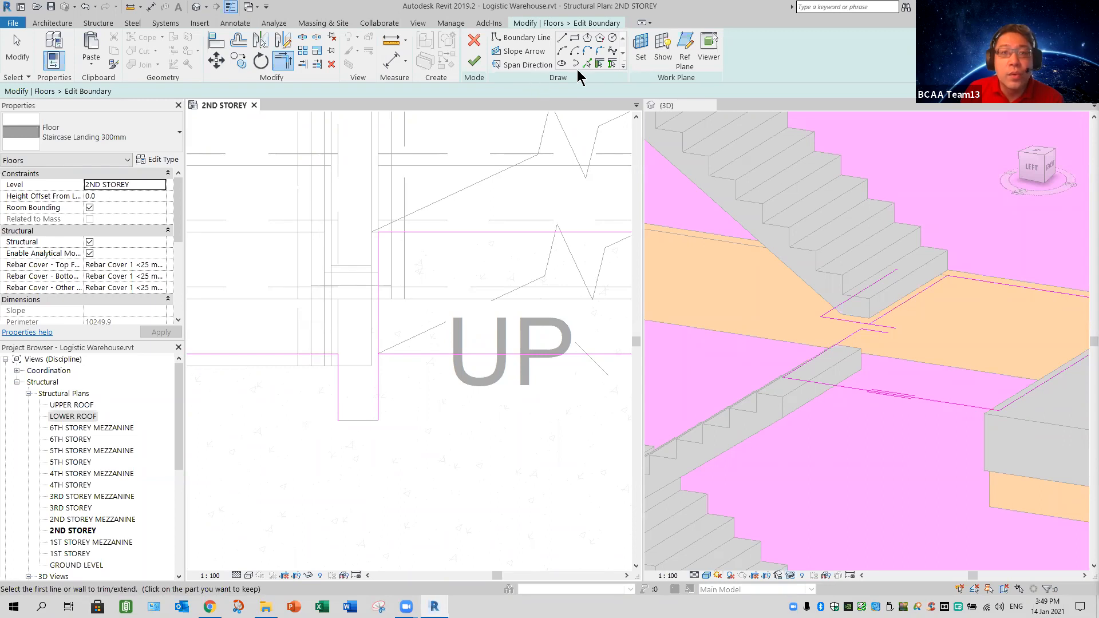
# Add a boundary line offset 250 from the landing's edge and trim it to the gap's sides to close the notch
pyautogui.press('Escape')
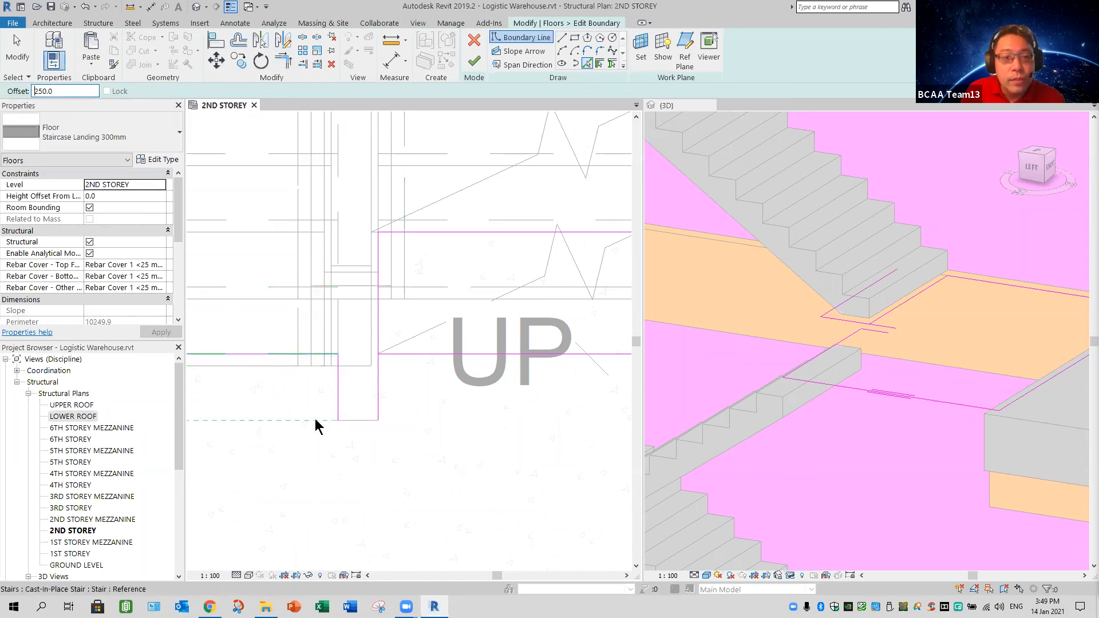
pyautogui.click(343, 422)
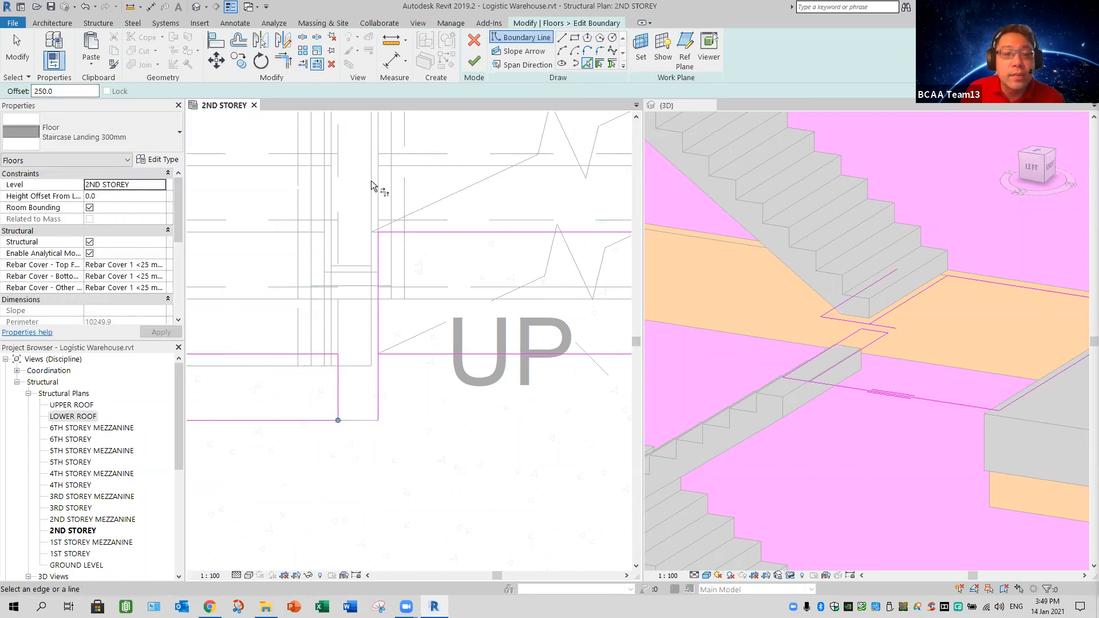
pyautogui.press('Escape')
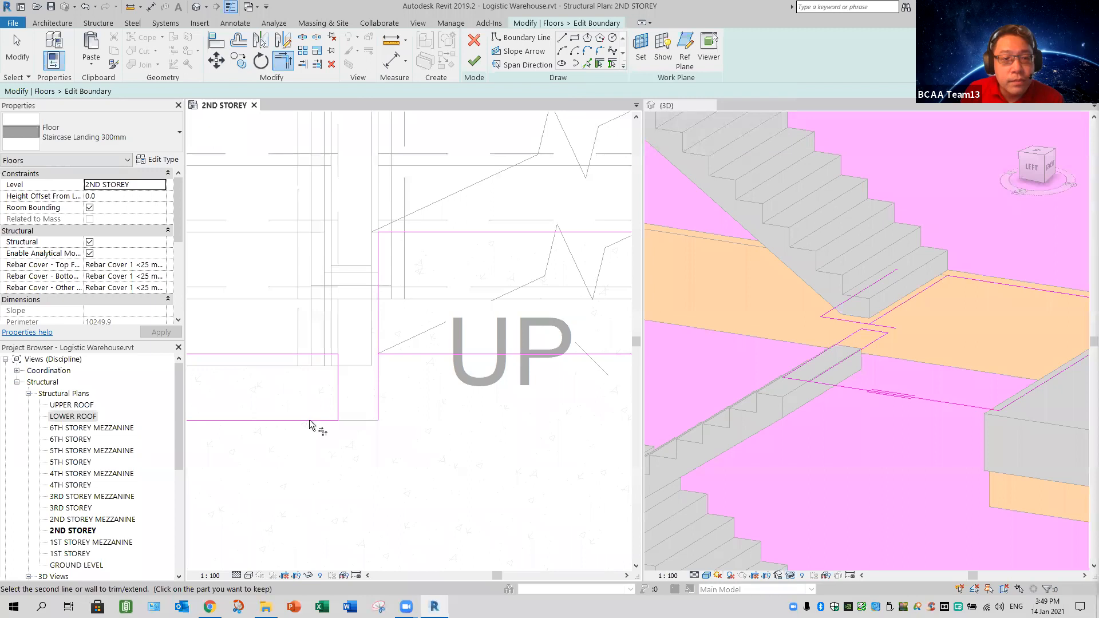
pyautogui.click(347, 418)
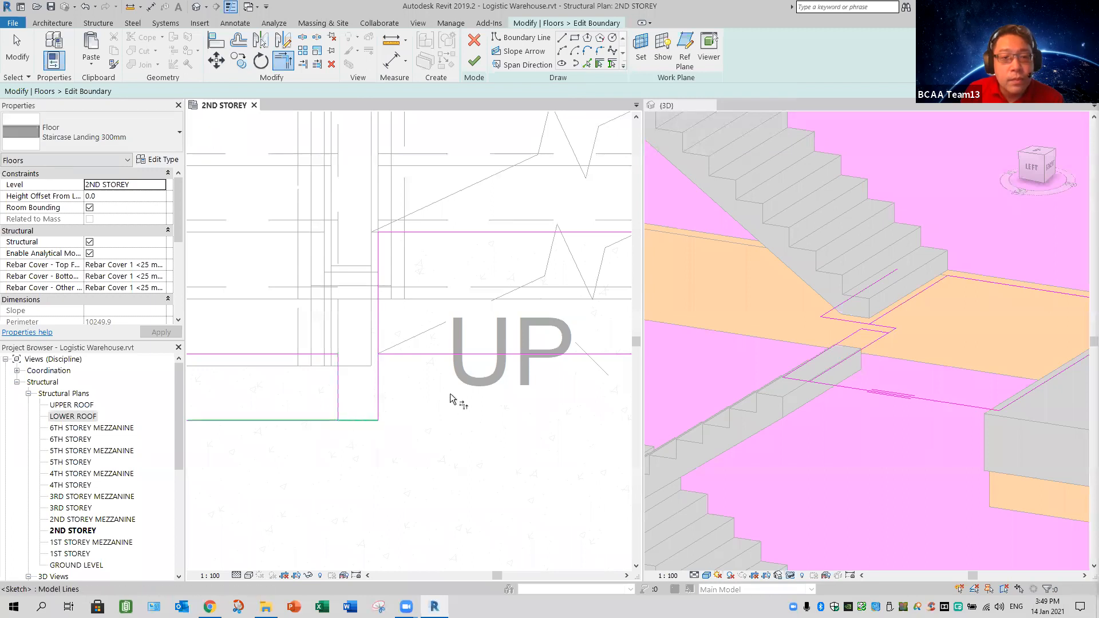
# Extend the riser boundary line to the landing's side boundary and delete the leftover edge segment across the UP flight
pyautogui.scroll(-2, 450, 393)
pyautogui.scroll(-1, 437, 410)
pyautogui.moveTo(493, 423); pyautogui.dragTo(442, 414, button='middle')
pyautogui.moveTo(481, 290); pyautogui.dragTo(491, 275, button='middle')
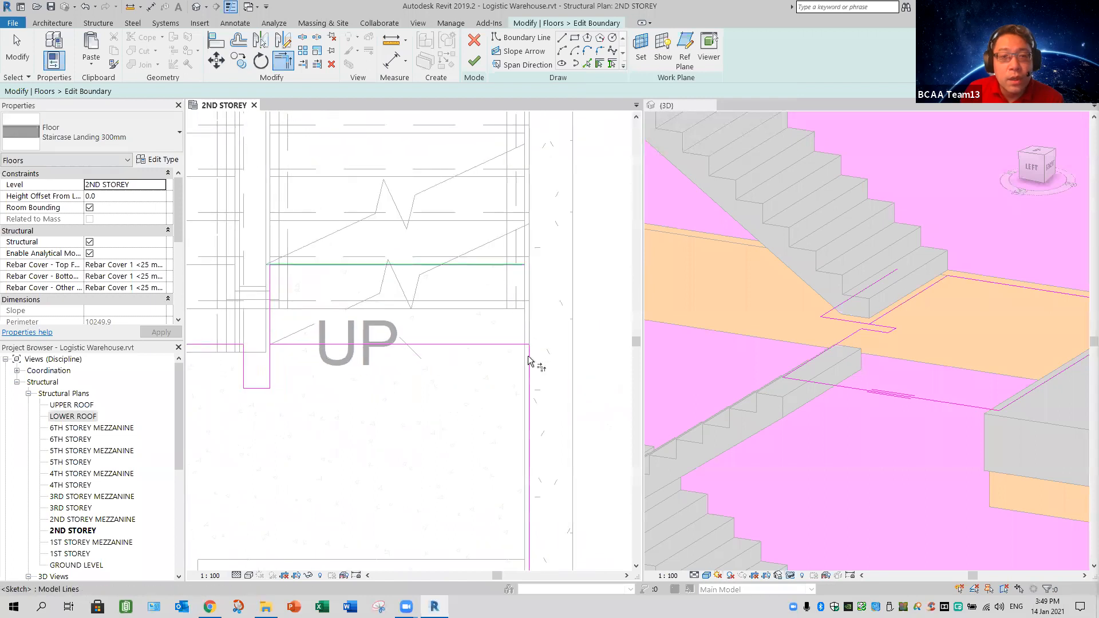
pyautogui.click(447, 324)
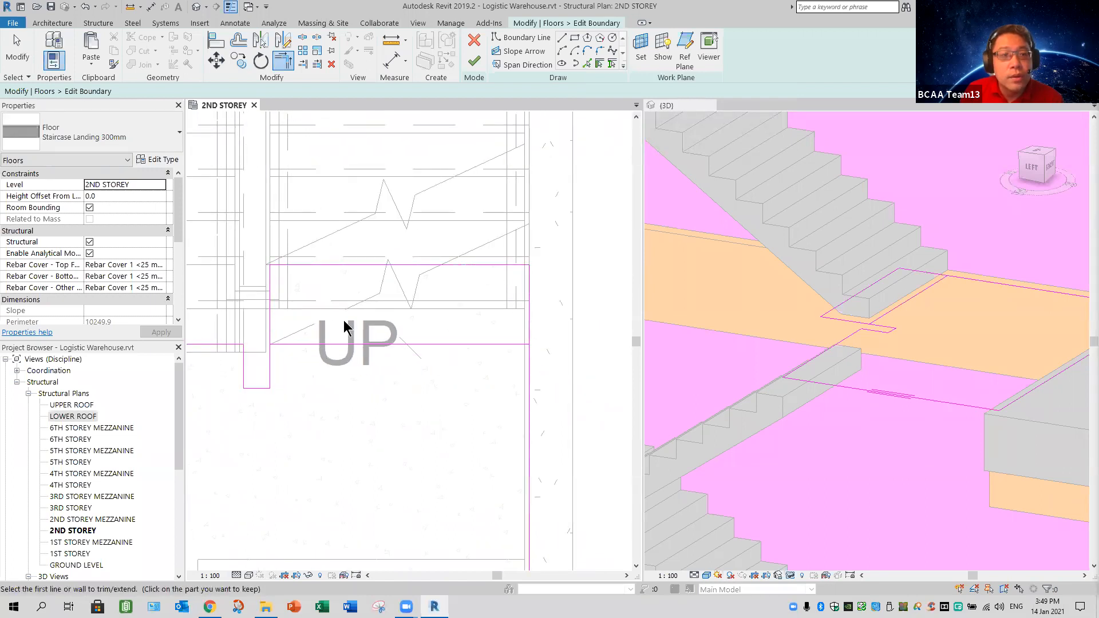
pyautogui.press('Escape')
pyautogui.click(486, 344)
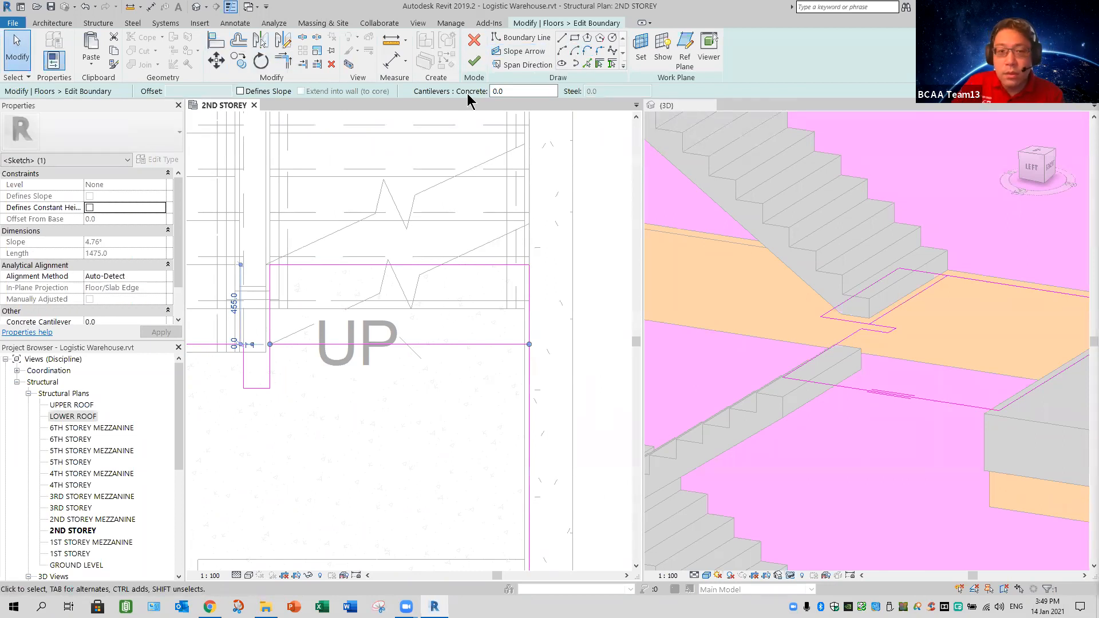
pyautogui.press('Delete')
# Finish the landing floor's boundary edit and decline attaching walls to the floor's bottom
pyautogui.click(474, 62)
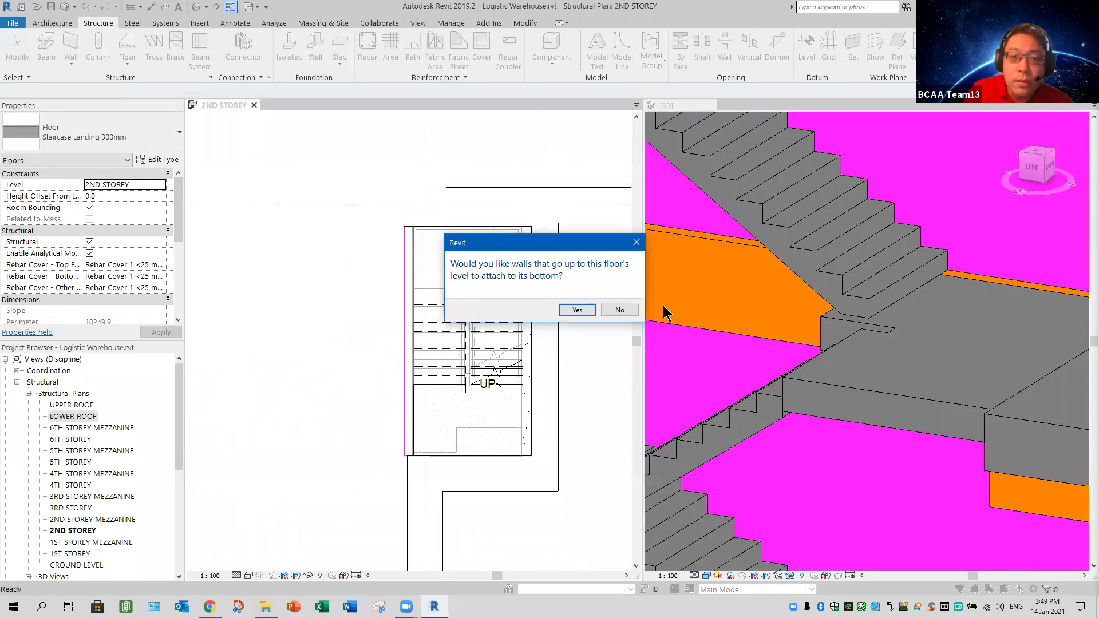
pyautogui.click(623, 312)
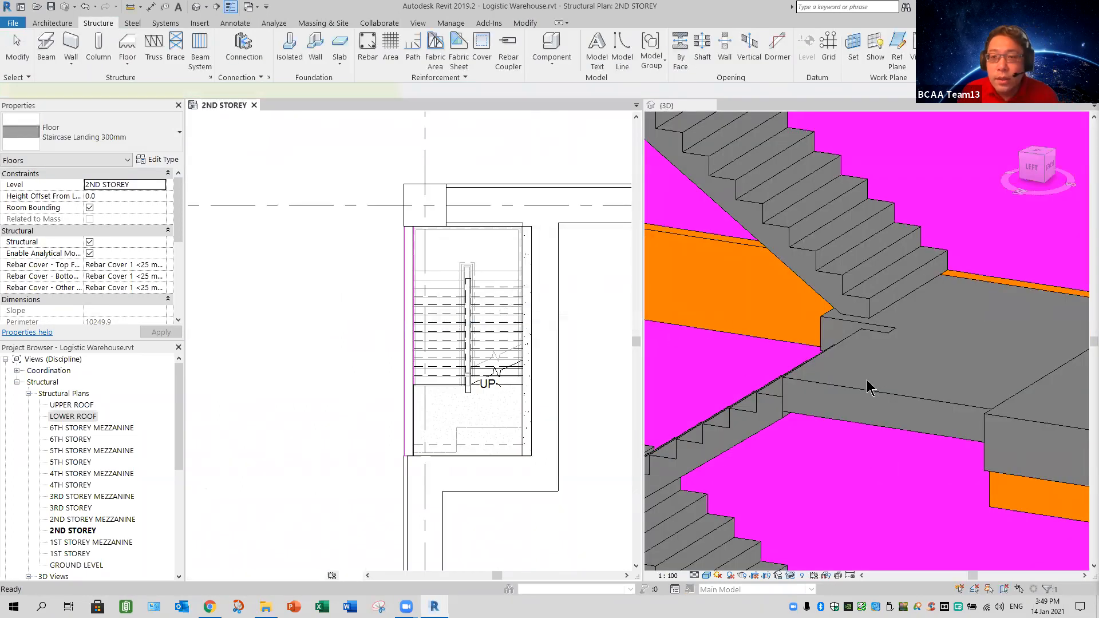
pyautogui.click(866, 448)
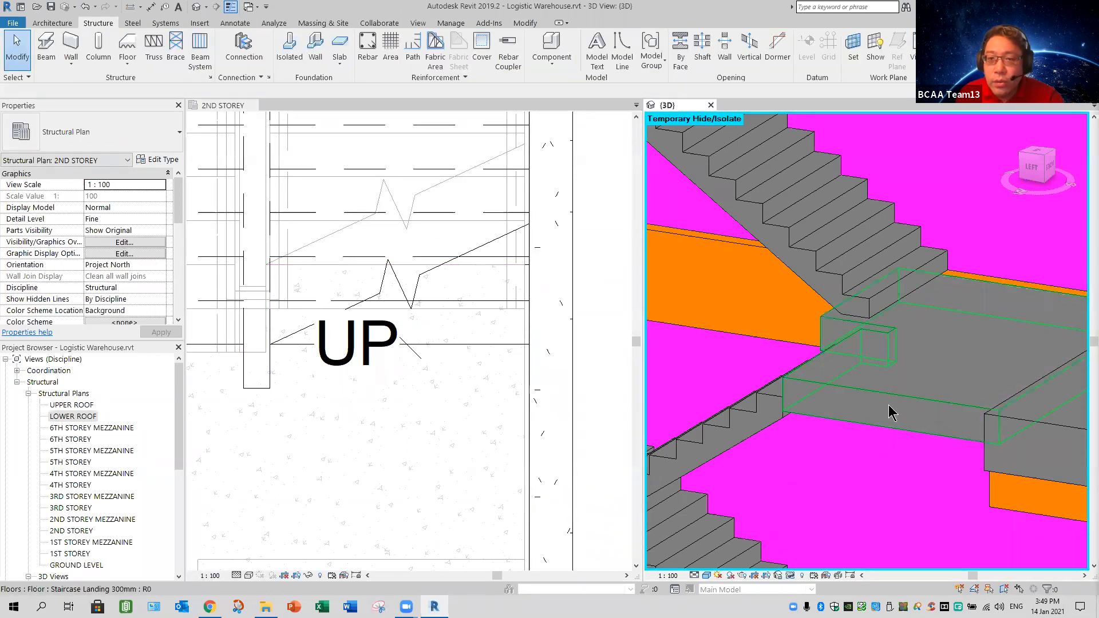
# Examine from the side in 3D how the flights meet the reshaped 2ND STOREY landing and how the lowest flight meets its base
pyautogui.keyDown('shift'); pyautogui.moveTo(888, 405); pyautogui.dragTo(935, 395, button='middle'); pyautogui.keyUp('shift')
pyautogui.moveTo(962, 538); pyautogui.dragTo(920, 427, button='middle')
pyautogui.scroll(-1, 964, 494)
pyautogui.keyDown('shift'); pyautogui.moveTo(959, 493); pyautogui.dragTo(940, 462, button='middle'); pyautogui.keyUp('shift')
pyautogui.keyDown('shift'); pyautogui.moveTo(865, 460); pyautogui.dragTo(1006, 406, button='middle'); pyautogui.keyUp('shift')
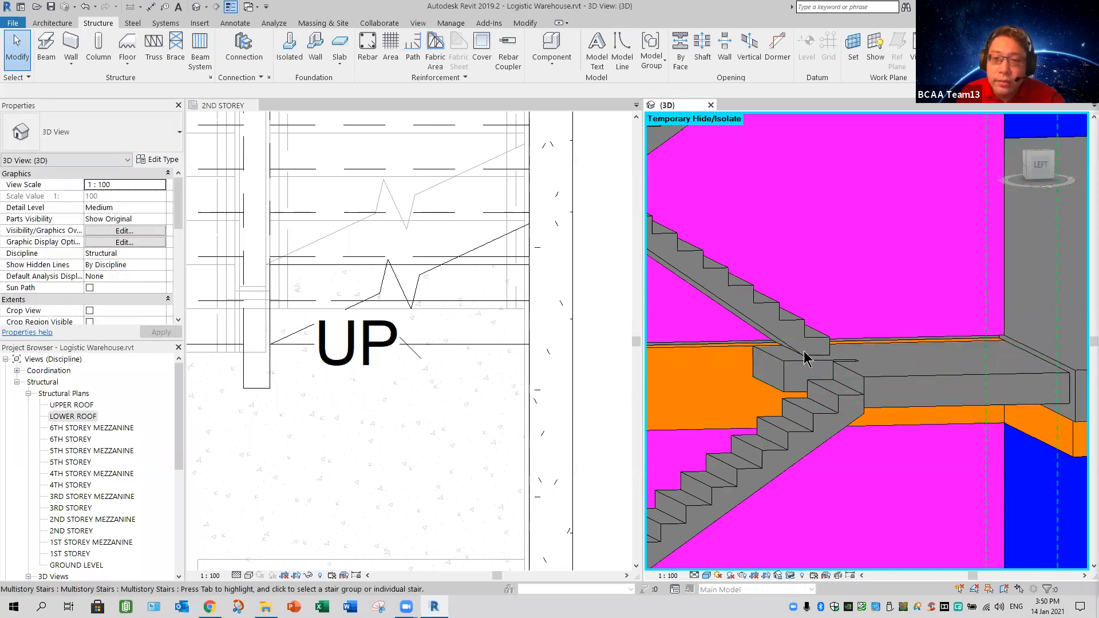
pyautogui.moveTo(865, 520)
pyautogui.mouseDown(button='middle')
pyautogui.moveTo(887, 302)
pyautogui.moveTo(842, 491)
pyautogui.moveTo(852, 400)
pyautogui.moveTo(842, 338)
pyautogui.moveTo(878, 535)
pyautogui.moveTo(857, 503)
pyautogui.mouseUp(button='middle')
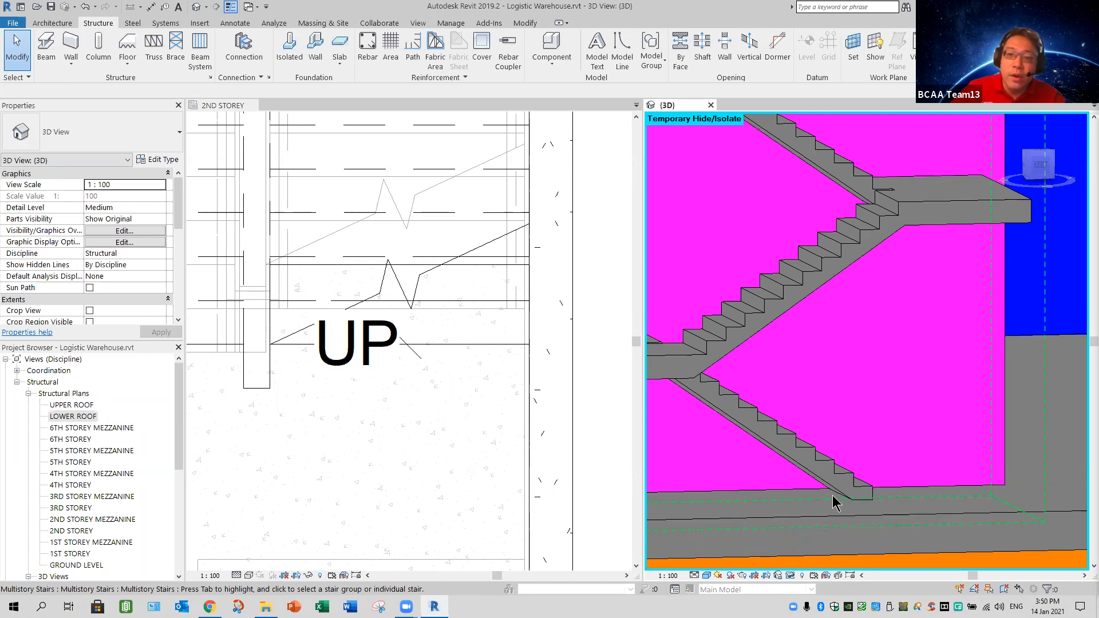
pyautogui.scroll(-3, 857, 463)
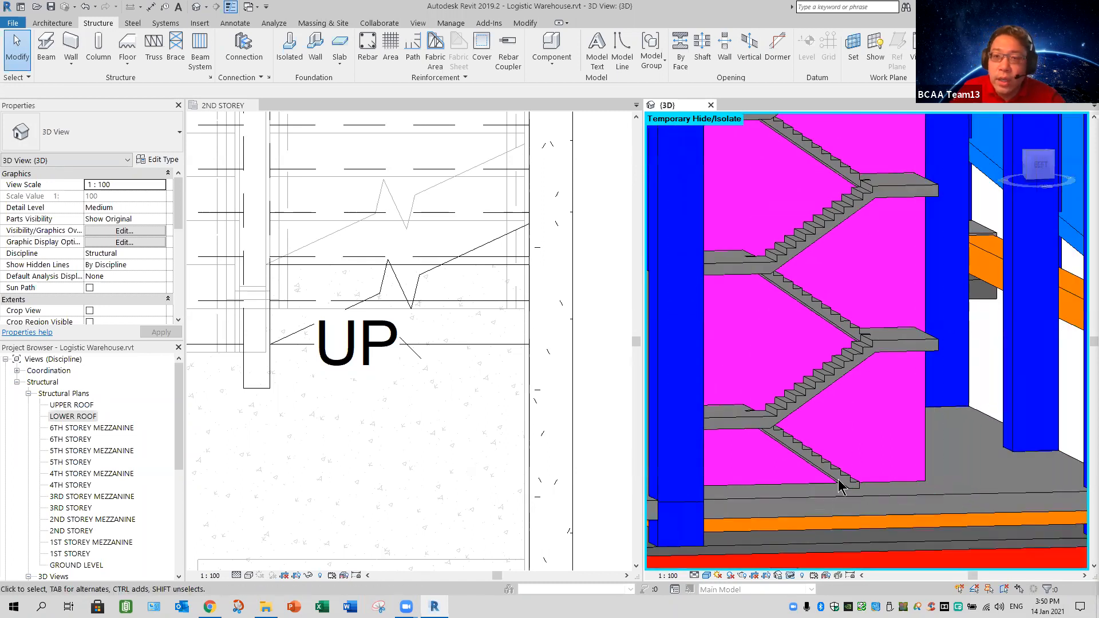
# Compare the landings up the storeys and inspect closely the junction of both flights with the 2ND STOREY landing
pyautogui.moveTo(830, 481); pyautogui.dragTo(852, 507, button='middle')
pyautogui.scroll(1, 882, 288)
pyautogui.moveTo(861, 216); pyautogui.dragTo(852, 294, button='middle')
pyautogui.moveTo(826, 436); pyautogui.dragTo(859, 327, button='middle')
pyautogui.scroll(2, 842, 312)
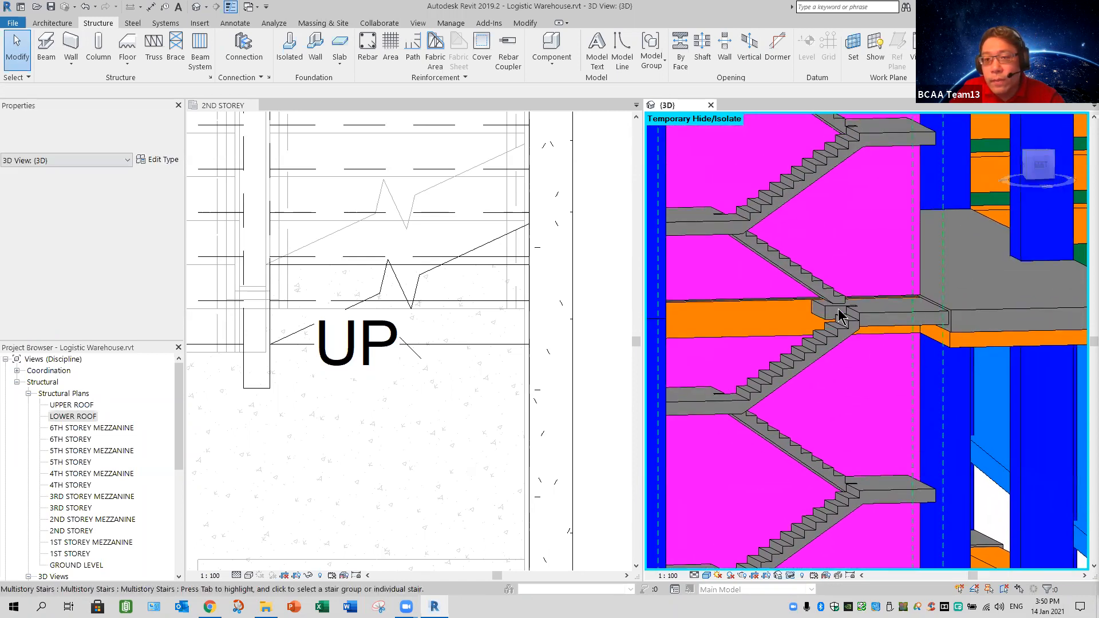
pyautogui.scroll(1, 839, 315)
pyautogui.scroll(3, 839, 309)
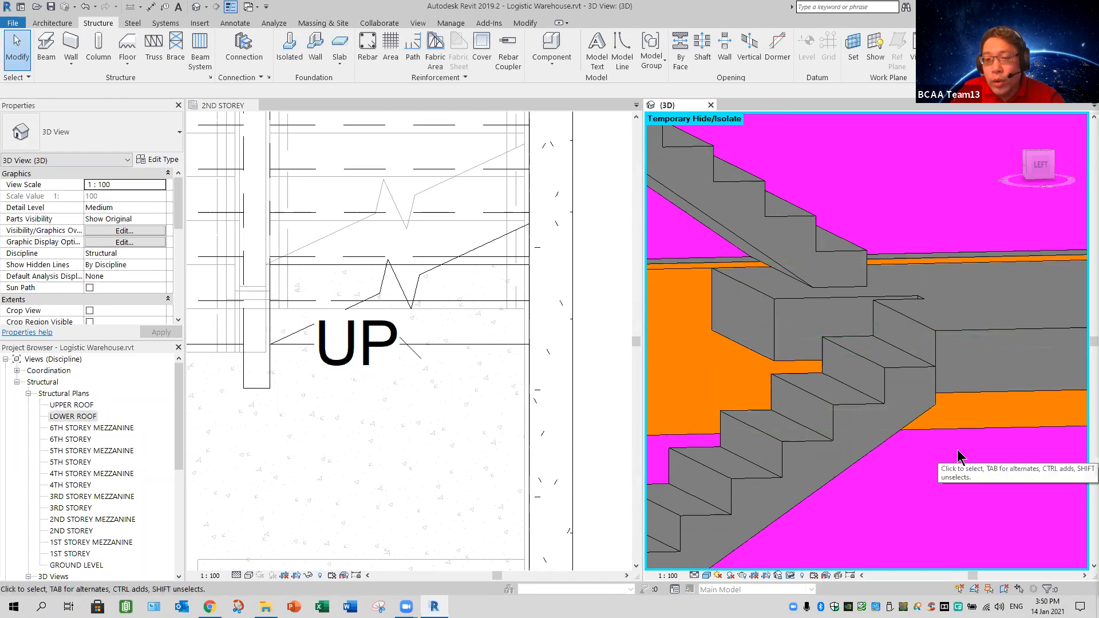
pyautogui.scroll(-1, 962, 461)
pyautogui.scroll(-3, 963, 468)
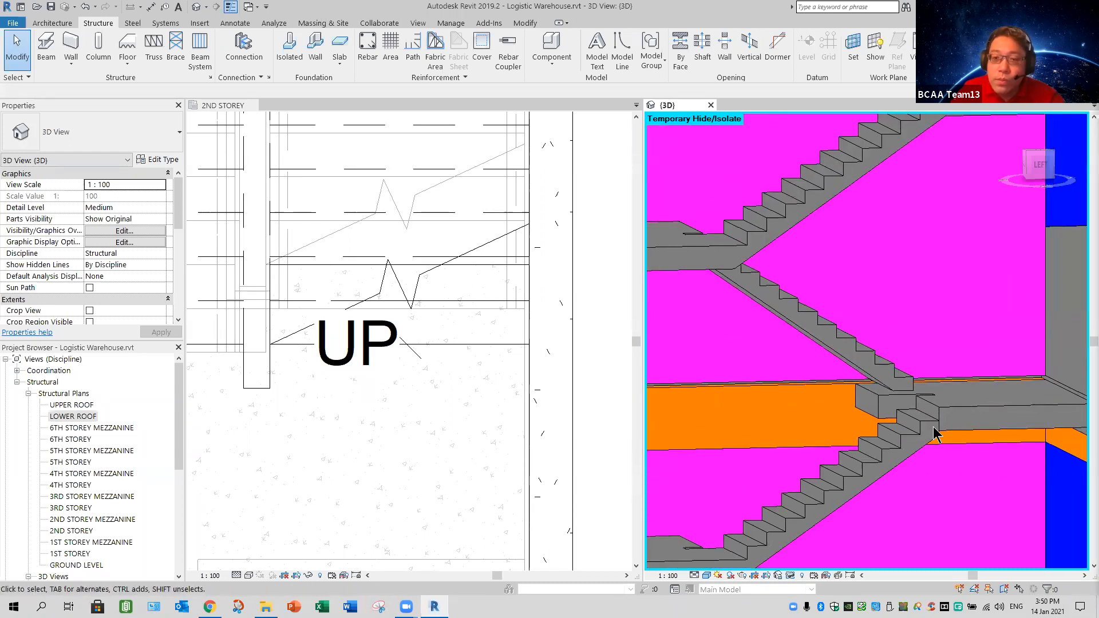
# Examine in 3D the stair flights below the 2ND STOREY landing, down to where the lowest one meets the 1st storey slab
pyautogui.scroll(-3, 937, 499)
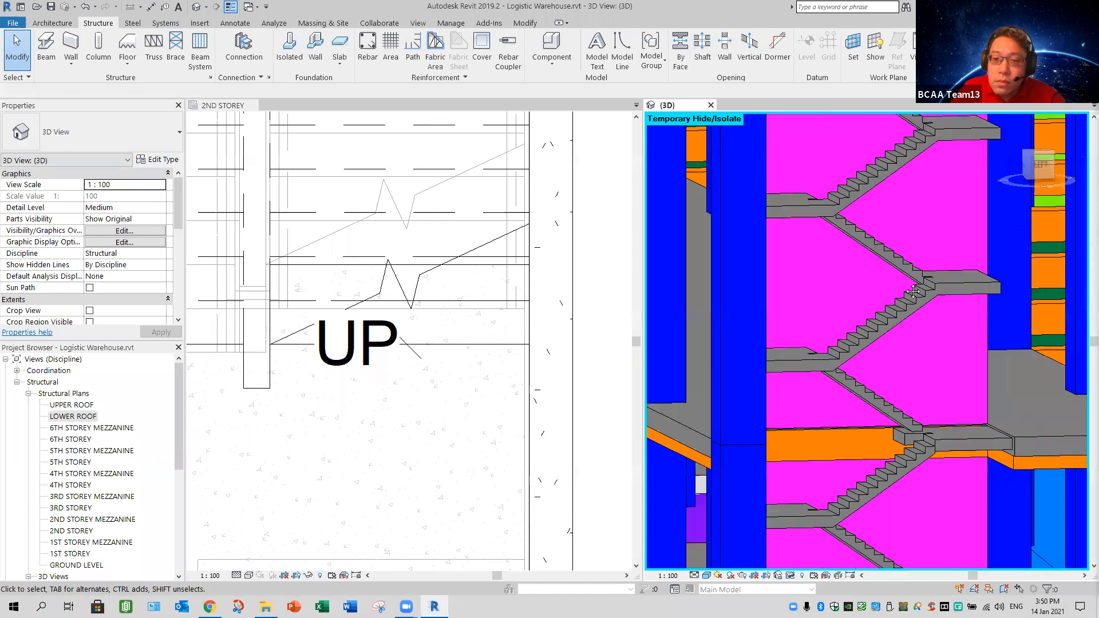
pyautogui.moveTo(937, 496); pyautogui.dragTo(899, 256, button='middle')
pyautogui.scroll(-1, 911, 512)
pyautogui.moveTo(911, 512); pyautogui.dragTo(887, 274, button='middle')
pyautogui.moveTo(912, 443); pyautogui.dragTo(900, 330, button='middle')
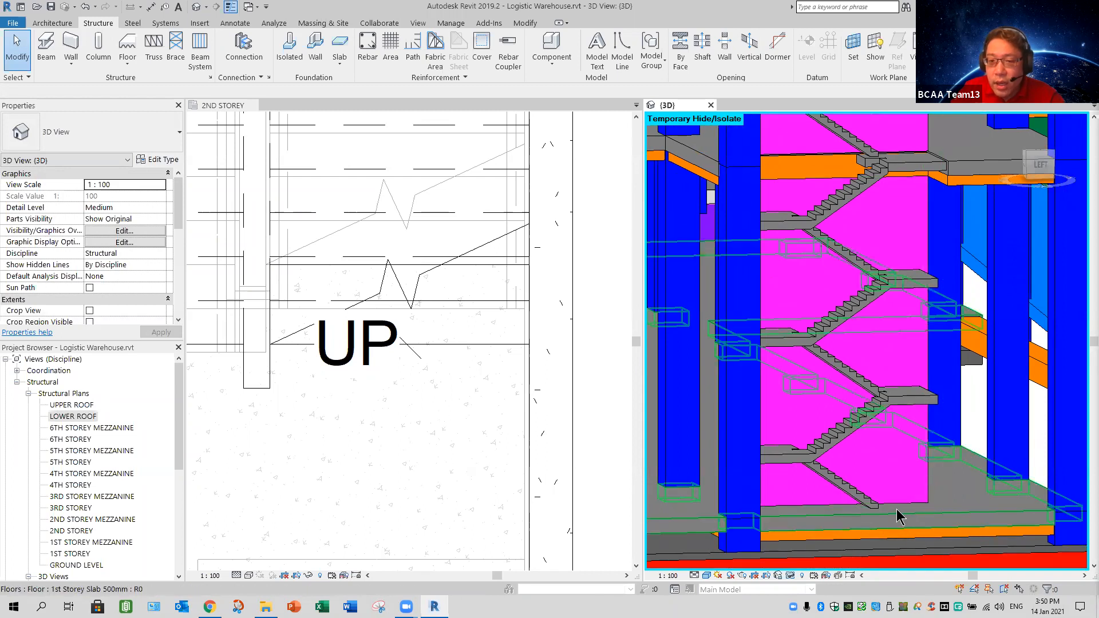
pyautogui.press('Tab')
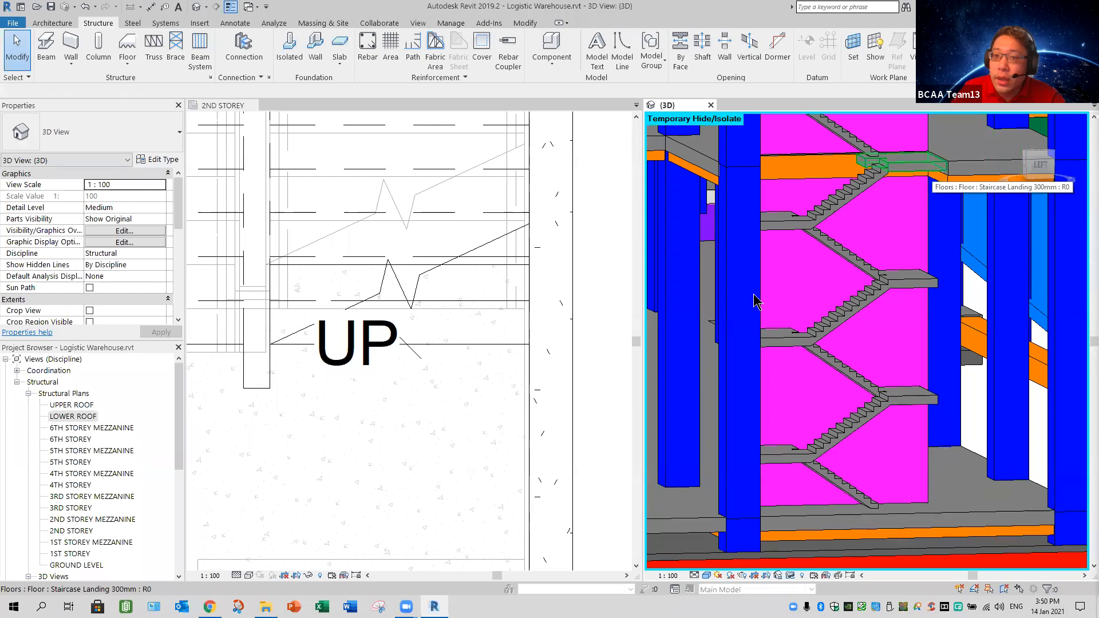
# Draw a building section lengthwise through the staircase between grids E and F in the 2ND STOREY plan
pyautogui.click(334, 432)
pyautogui.scroll(-5, 336, 434)
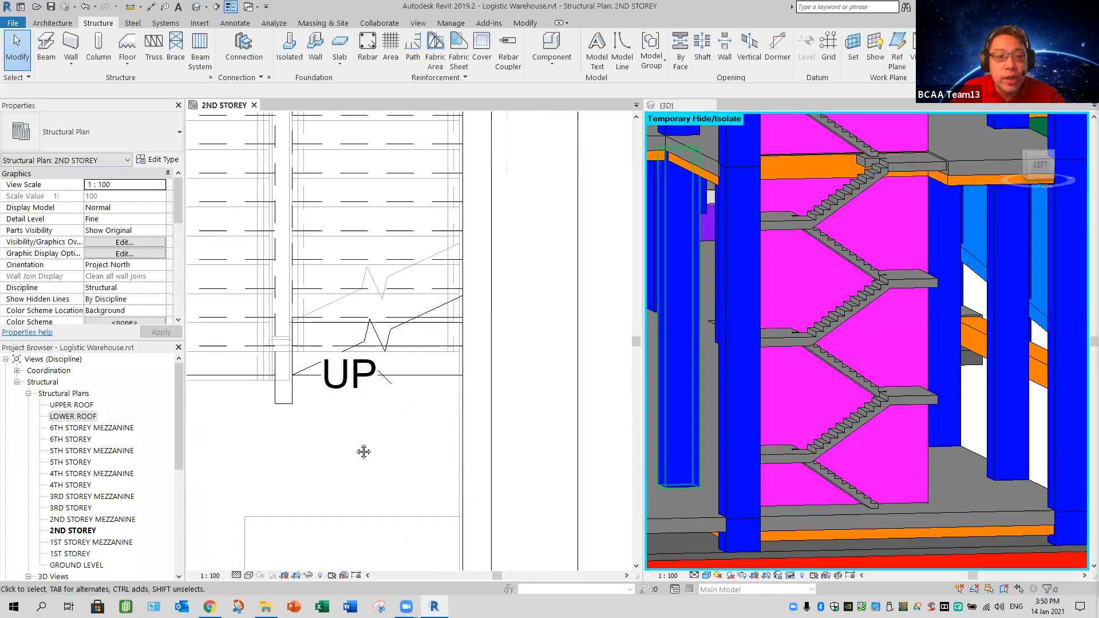
pyautogui.moveTo(423, 457); pyautogui.dragTo(419, 457, button='middle')
pyautogui.scroll(-3, 421, 457)
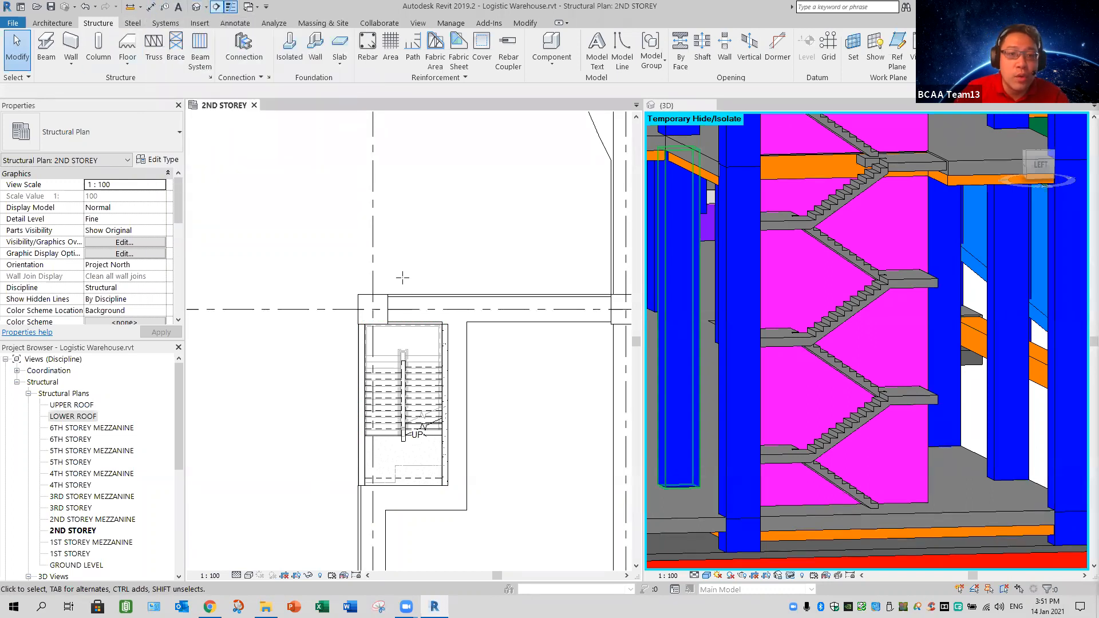
pyautogui.click(406, 535)
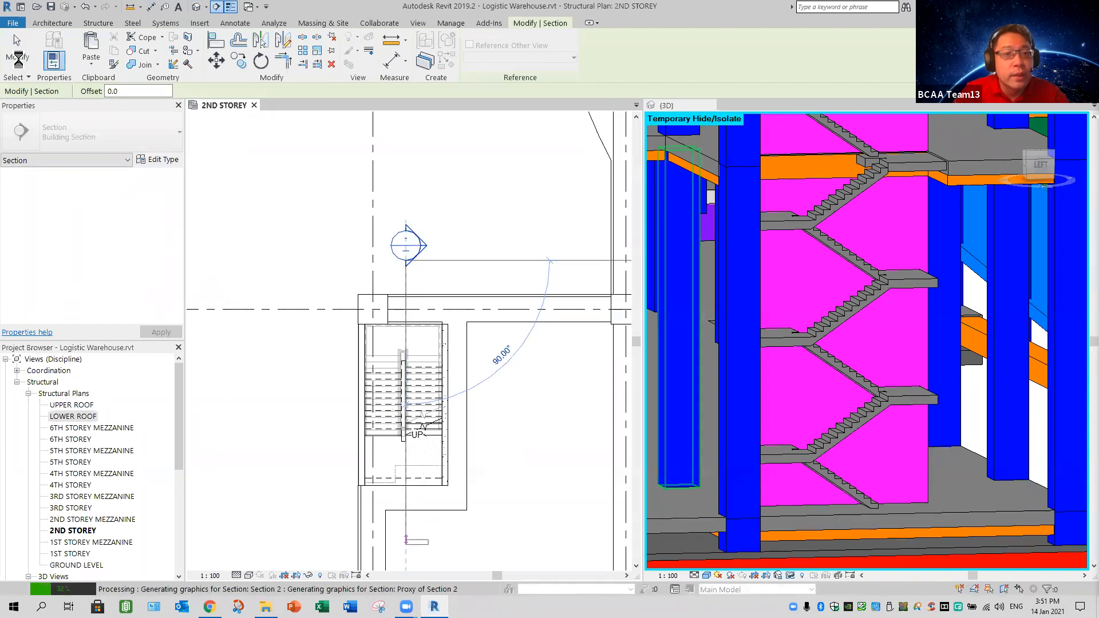
pyautogui.press('Escape')
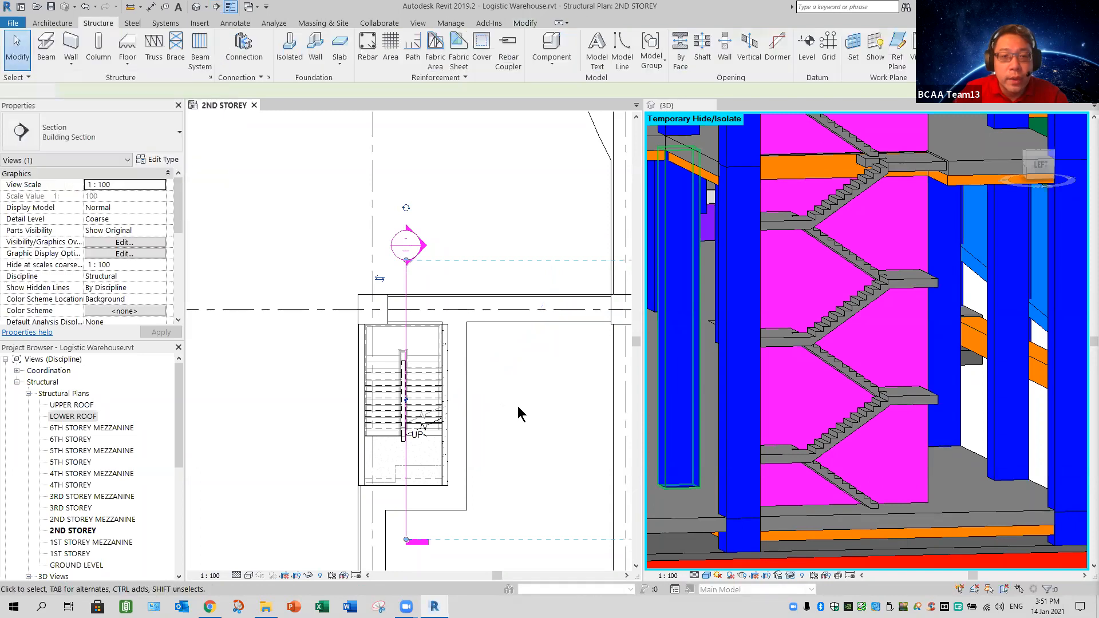
# Shorten the new section's view depth from across the whole building to just beyond the staircase
pyautogui.scroll(-5, 307, 435)
pyautogui.scroll(3, 302, 429)
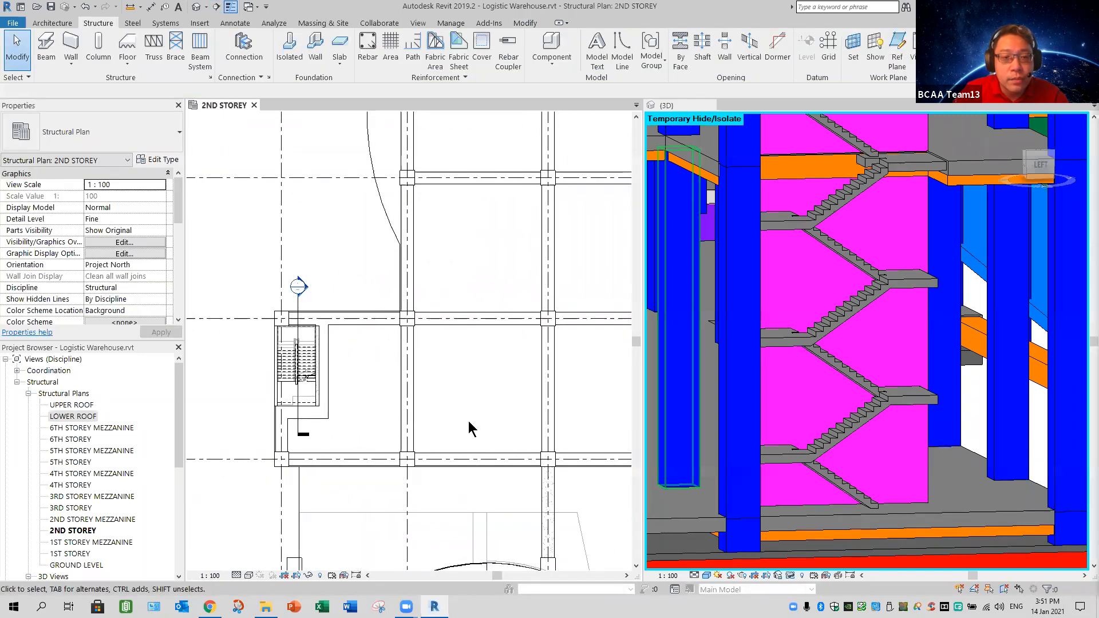
pyautogui.scroll(-5, 500, 436)
pyautogui.moveTo(500, 436); pyautogui.dragTo(299, 388, button='middle')
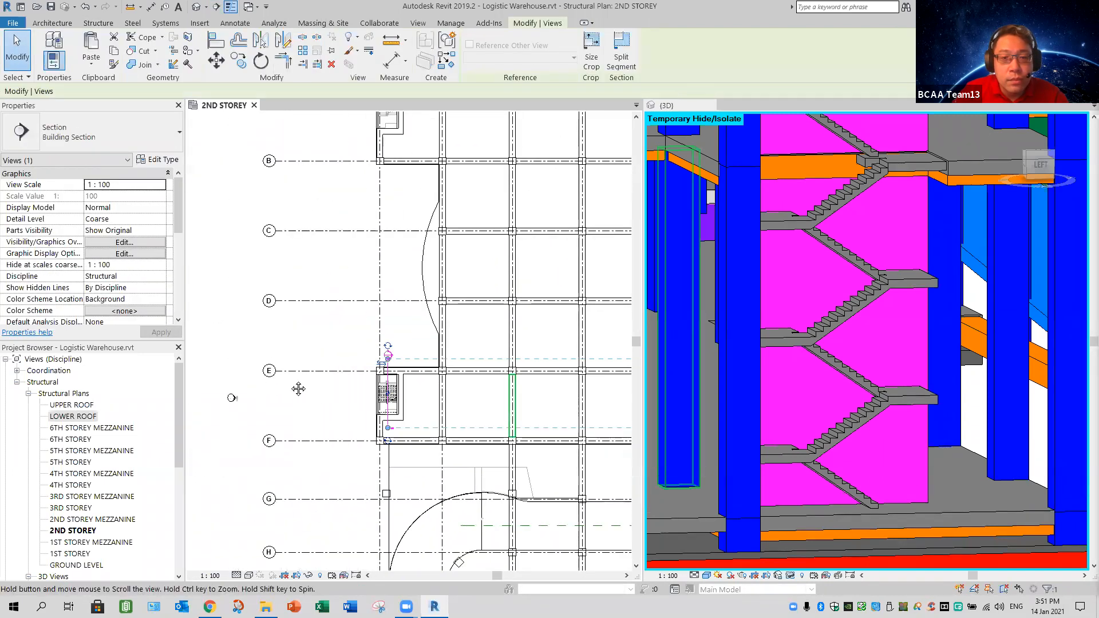
pyautogui.scroll(-3, 533, 400)
pyautogui.moveTo(523, 412); pyautogui.dragTo(373, 401, button='middle')
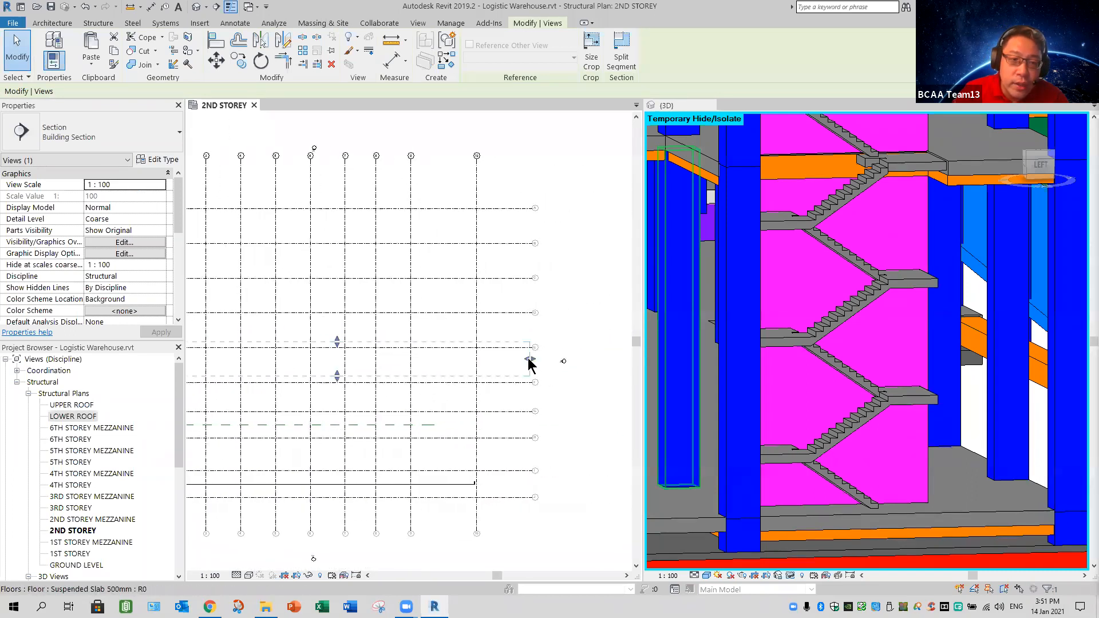
pyautogui.moveTo(244, 385); pyautogui.dragTo(561, 478, button='middle')
pyautogui.scroll(2, 562, 465)
pyautogui.moveTo(591, 440); pyautogui.dragTo(407, 454)
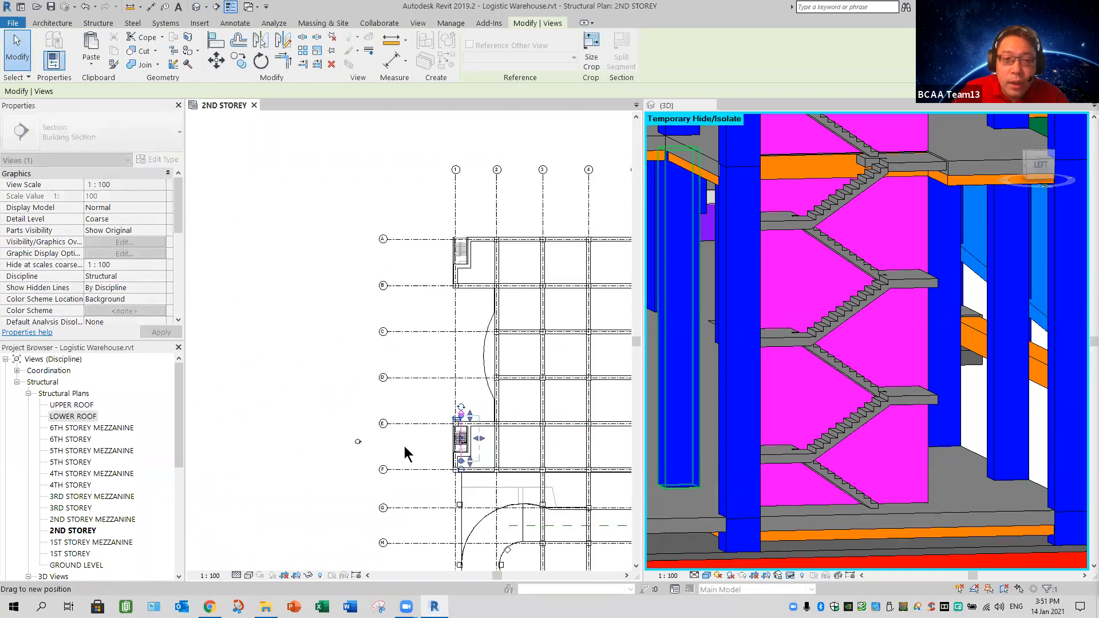
pyautogui.click(415, 440)
# Open the view of the new section through the staircase
pyautogui.scroll(2, 415, 441)
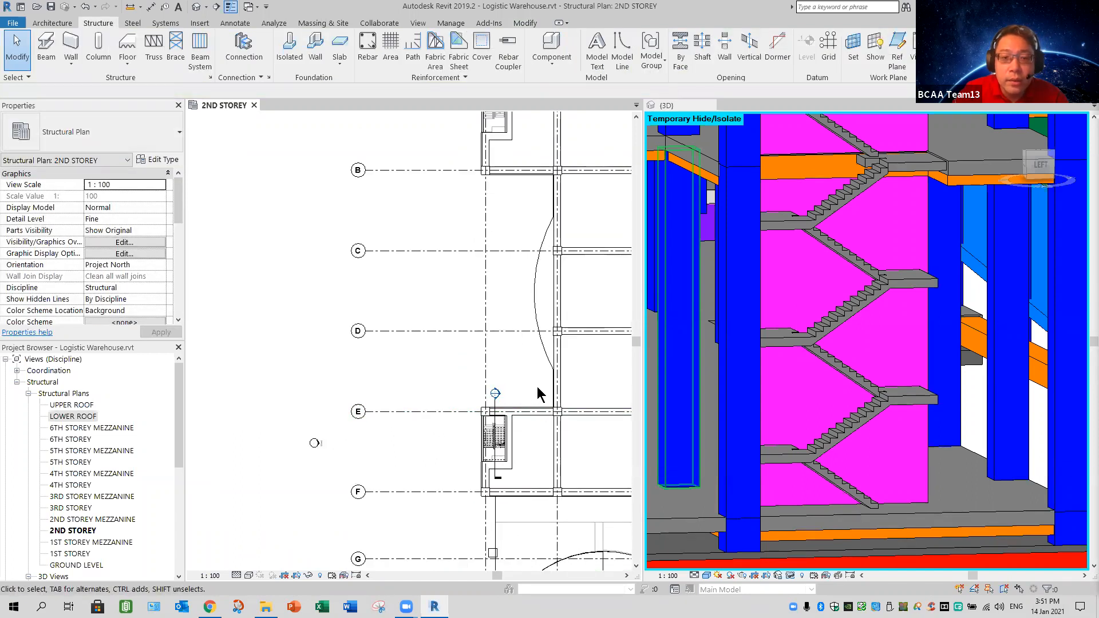
pyautogui.rightClick(507, 394)
pyautogui.click(517, 379)
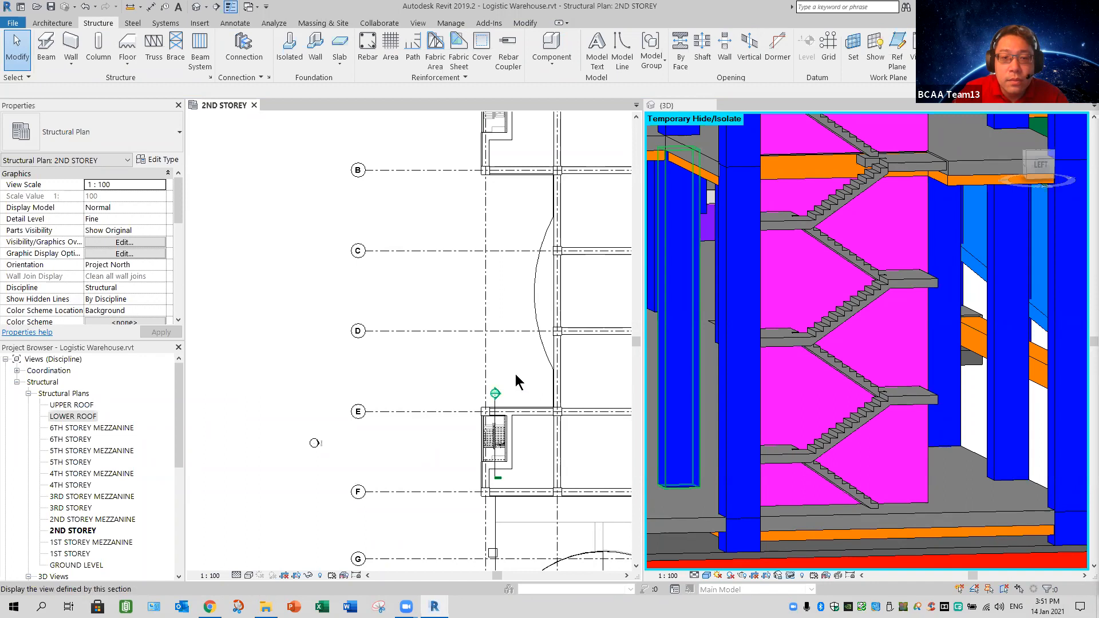
pyautogui.rightClick(496, 395)
pyautogui.click(498, 399)
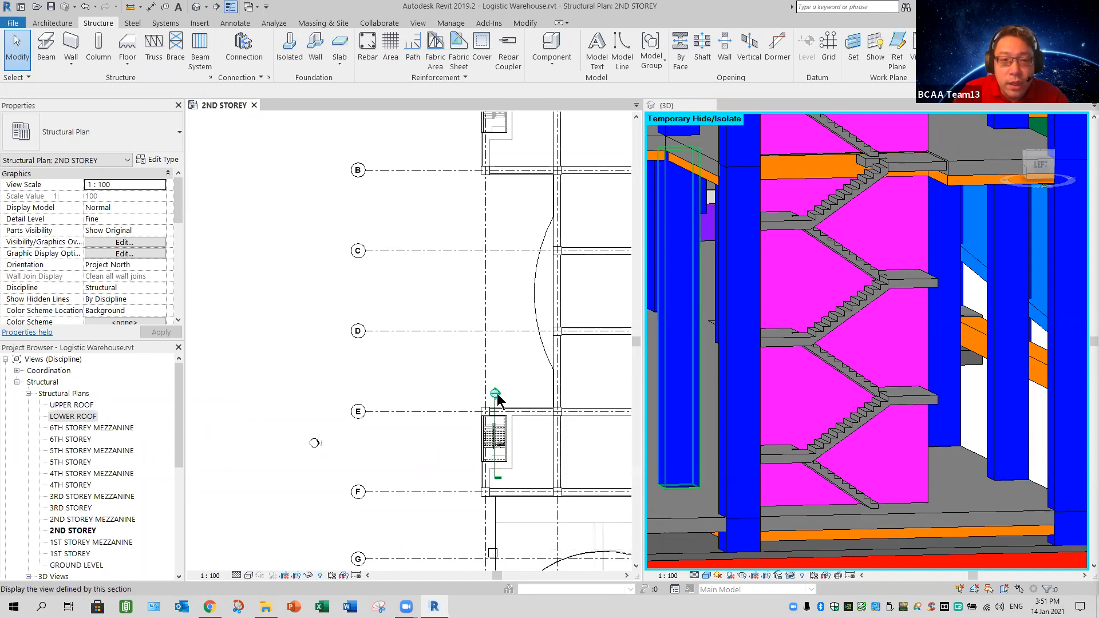
pyautogui.rightClick(496, 402)
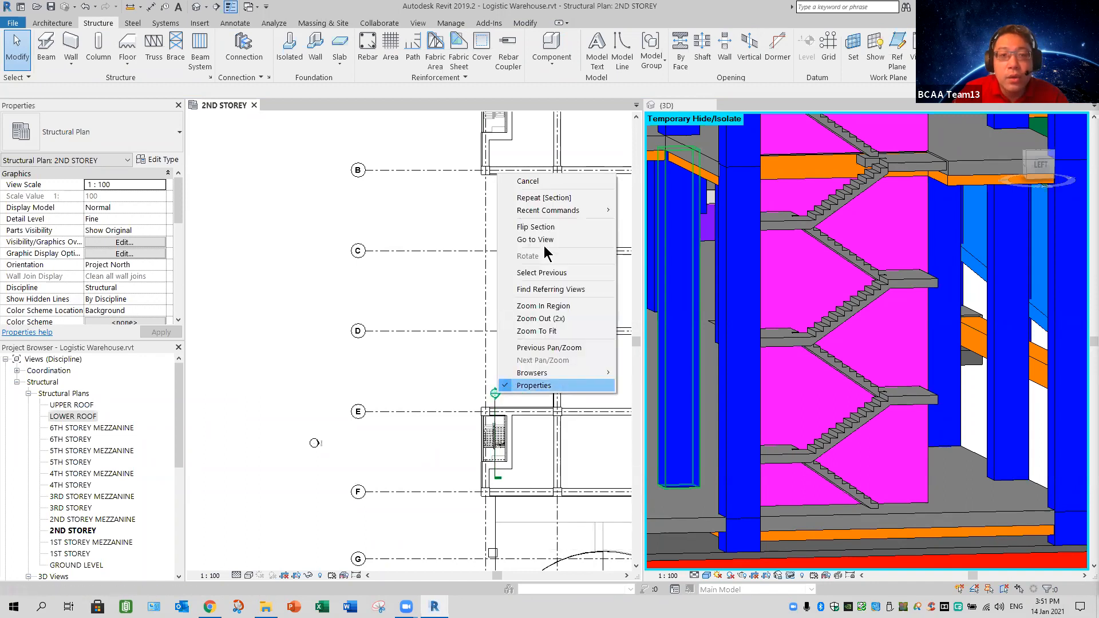
pyautogui.click(460, 373)
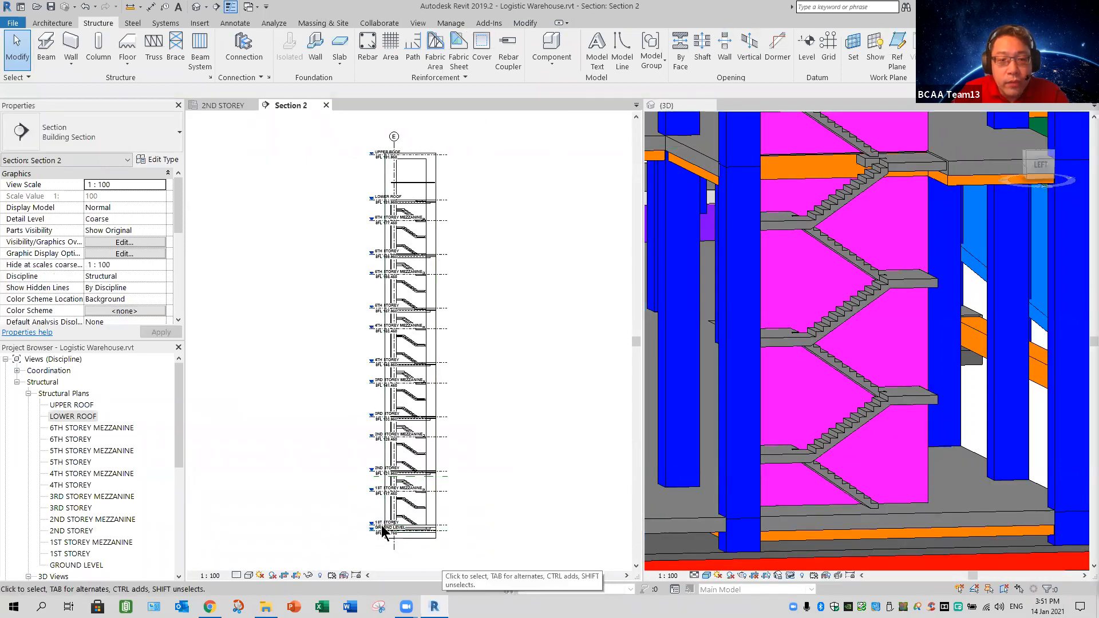
# Extend the level lines outward at the 1ST STOREY head so the level heads stand clear of the staircase
pyautogui.scroll(8, 373, 534)
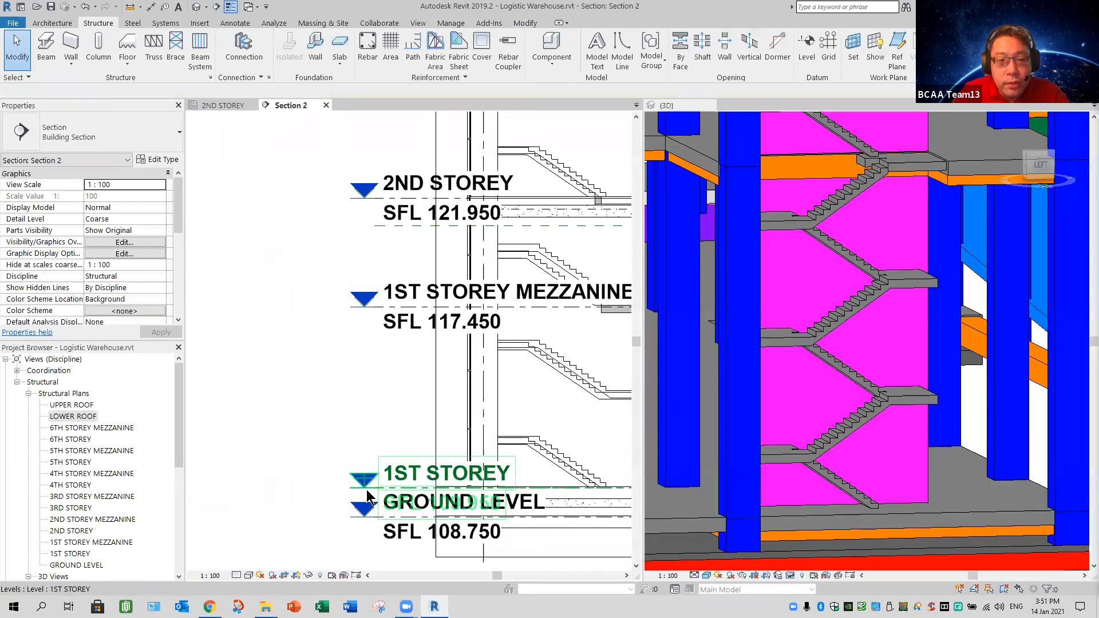
pyautogui.click(373, 490)
pyautogui.moveTo(374, 488); pyautogui.dragTo(193, 472)
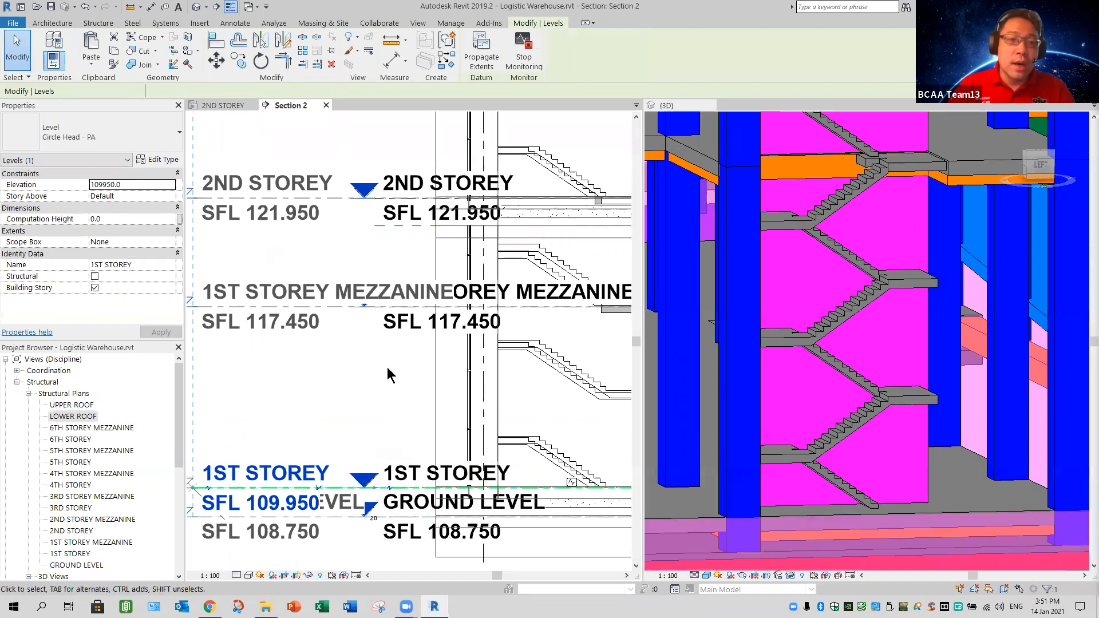
pyautogui.scroll(-4, 413, 406)
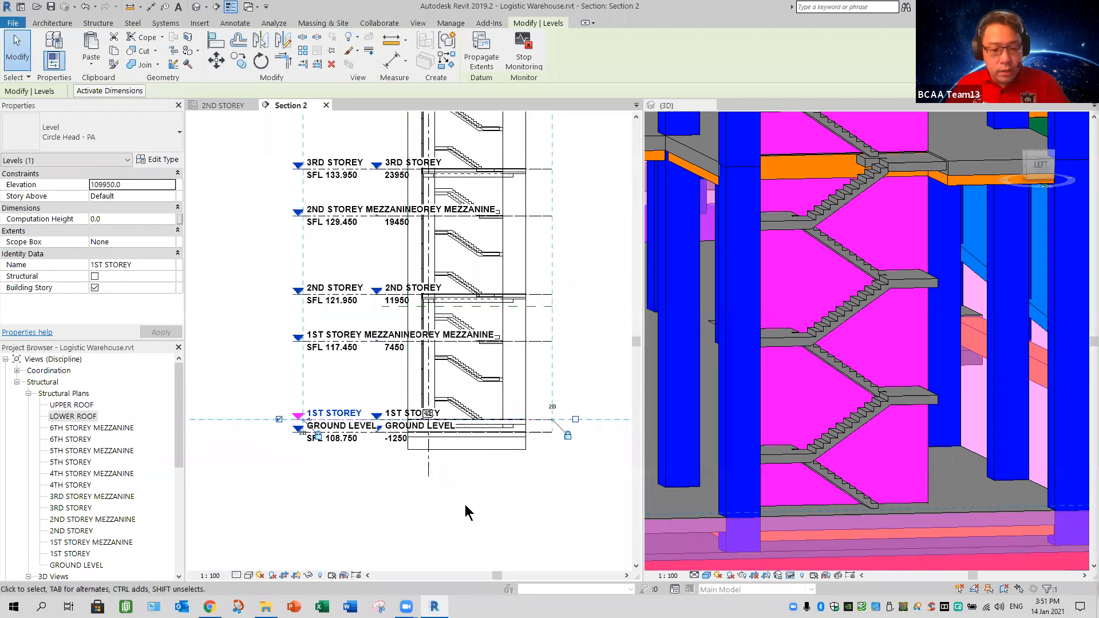
# Show the linked Archi_Link_Model_2019.rvt in halftone in this section and switch its display settings to Custom
pyautogui.press('v')
pyautogui.press('g')
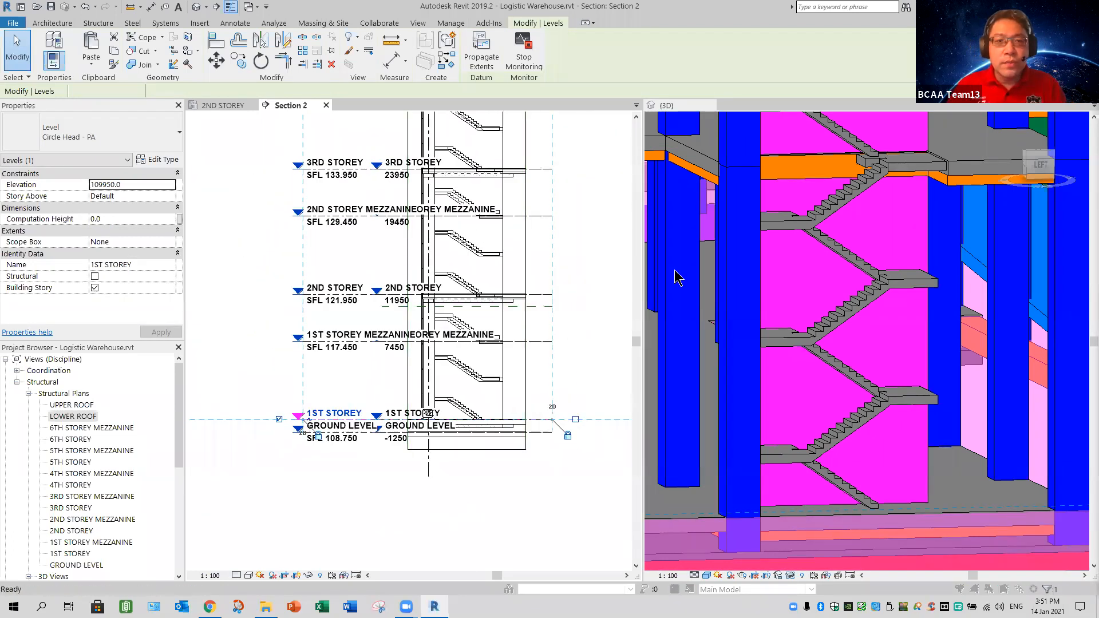
pyautogui.click(626, 107)
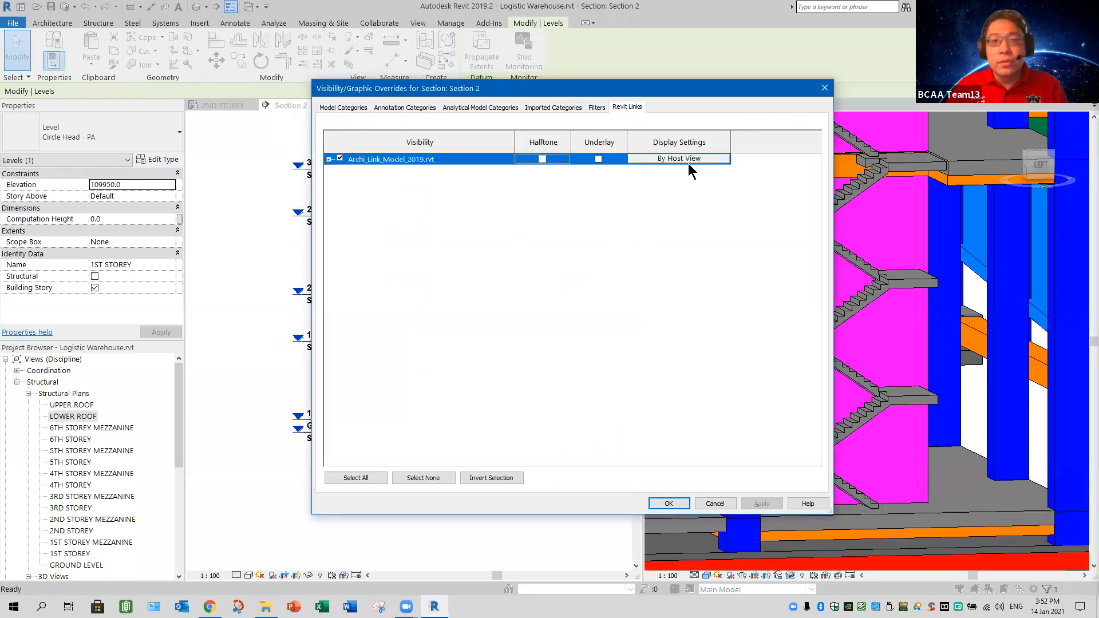
pyautogui.click(679, 158)
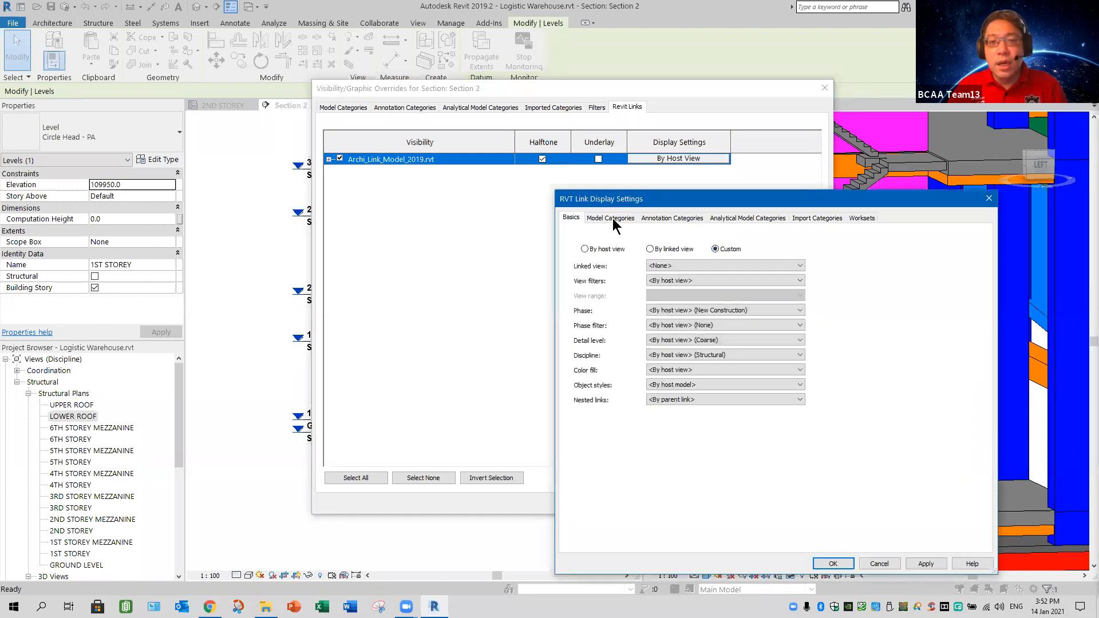
# Set the link's annotation categories to Custom, turn off its Levels, and accept the visibility overrides
pyautogui.click(656, 219)
pyautogui.click(689, 236)
pyautogui.click(689, 255)
pyautogui.scroll(-20, 974, 395)
pyautogui.moveTo(973, 408); pyautogui.dragTo(972, 355)
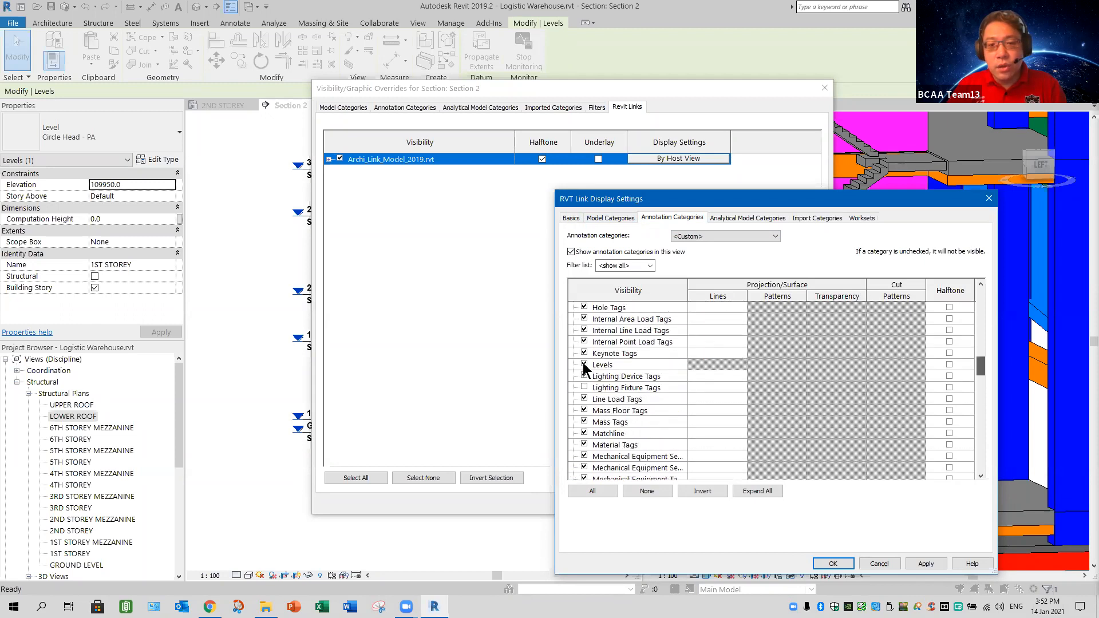
pyautogui.click(924, 564)
pyautogui.click(834, 565)
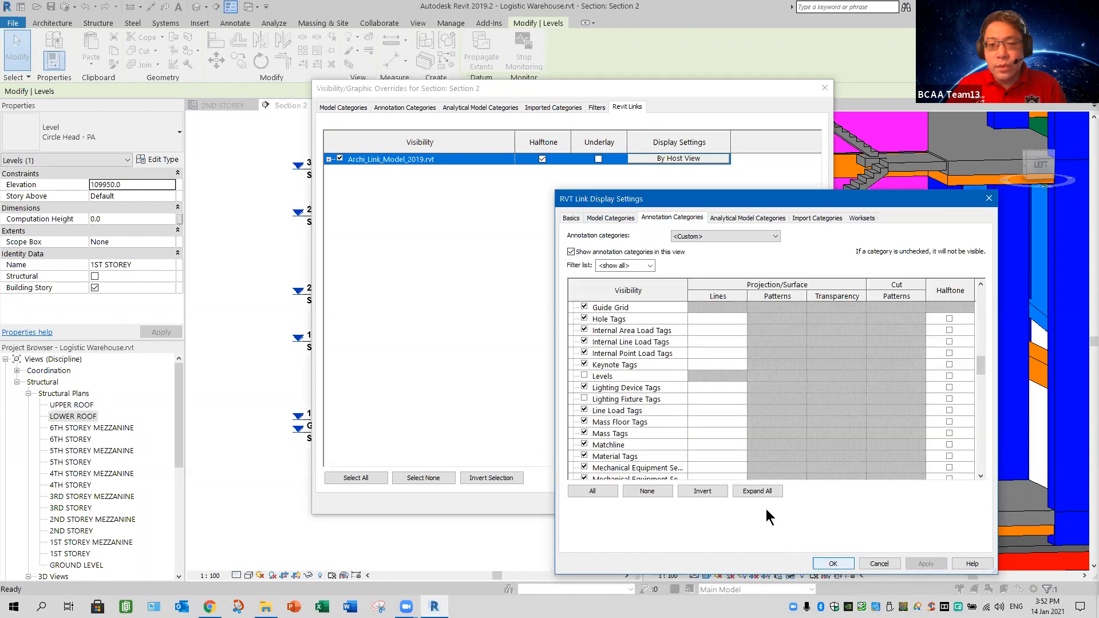
pyautogui.click(670, 505)
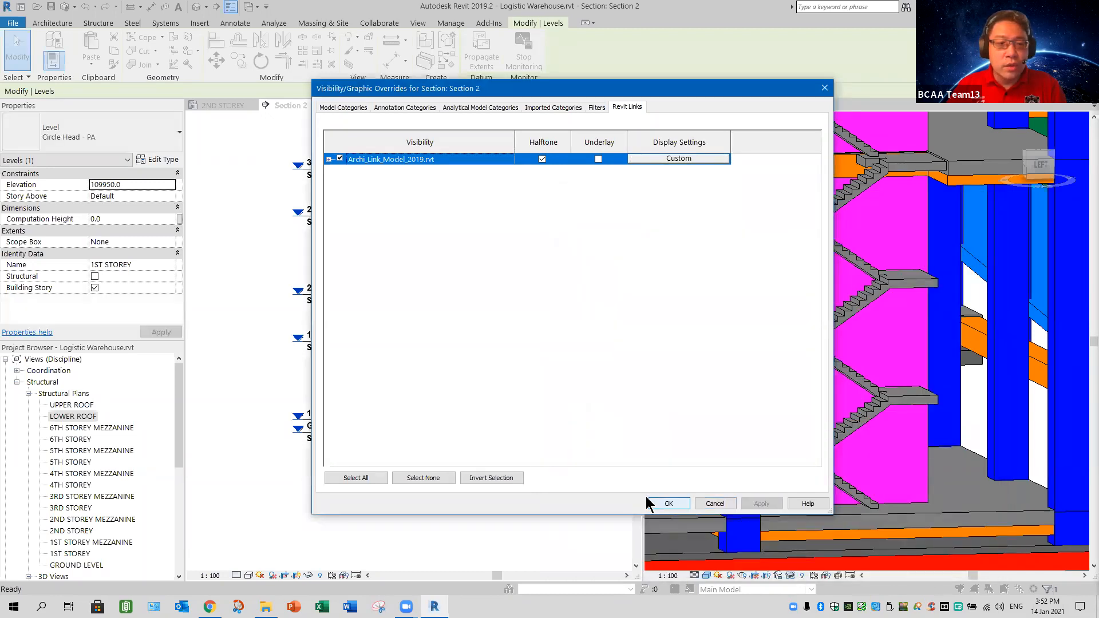
pyautogui.click(373, 486)
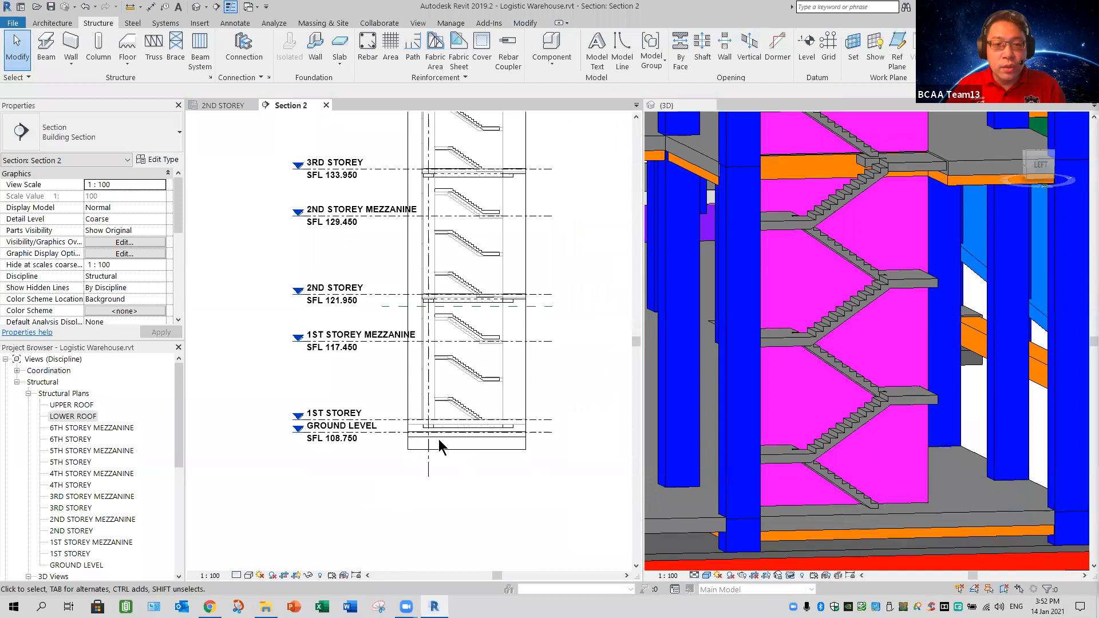
# Compare the structural stair flights and landings with the halftone architectural stair, from the lowest flight upward past the 2ND STOREY
pyautogui.scroll(6, 478, 428)
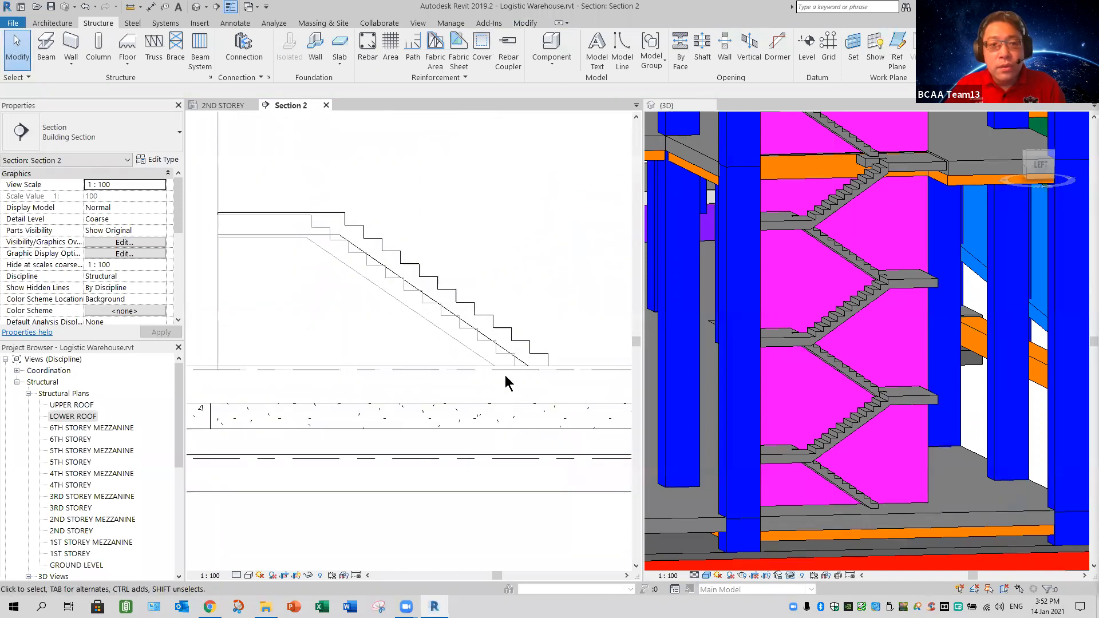
pyautogui.moveTo(505, 424); pyautogui.dragTo(461, 521, button='middle')
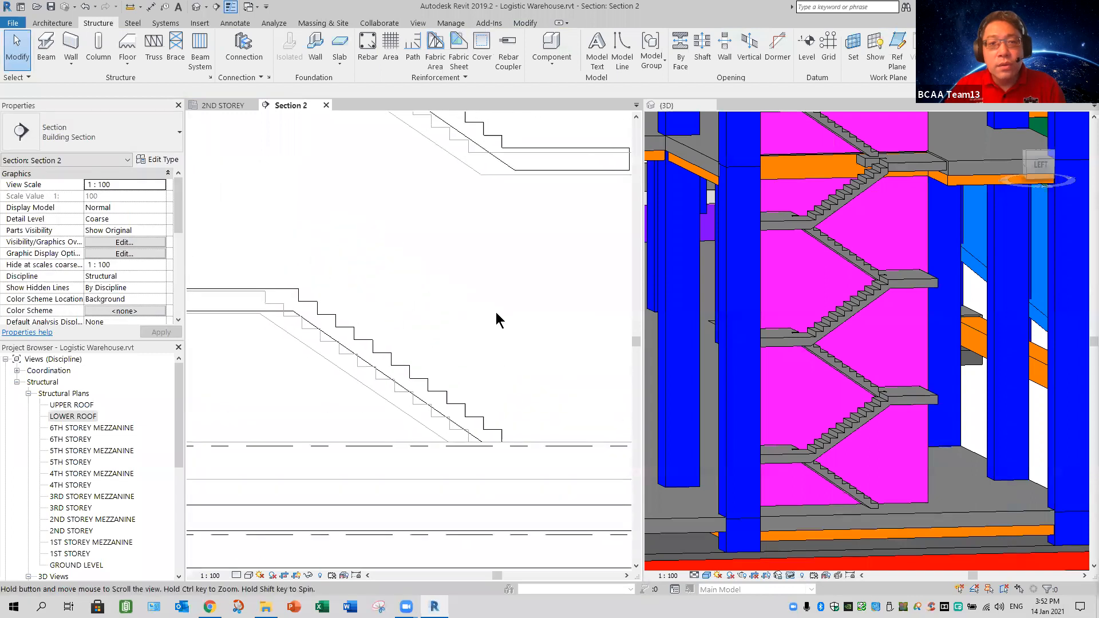
pyautogui.moveTo(522, 280); pyautogui.dragTo(508, 319, button='middle')
pyautogui.scroll(-2, 507, 322)
pyautogui.moveTo(496, 409); pyautogui.dragTo(470, 561, button='middle')
pyautogui.moveTo(488, 296); pyautogui.dragTo(481, 356, button='middle')
pyautogui.scroll(-2, 478, 298)
pyautogui.moveTo(478, 466); pyautogui.dragTo(469, 601, button='middle')
pyautogui.moveTo(459, 250); pyautogui.dragTo(453, 297, button='middle')
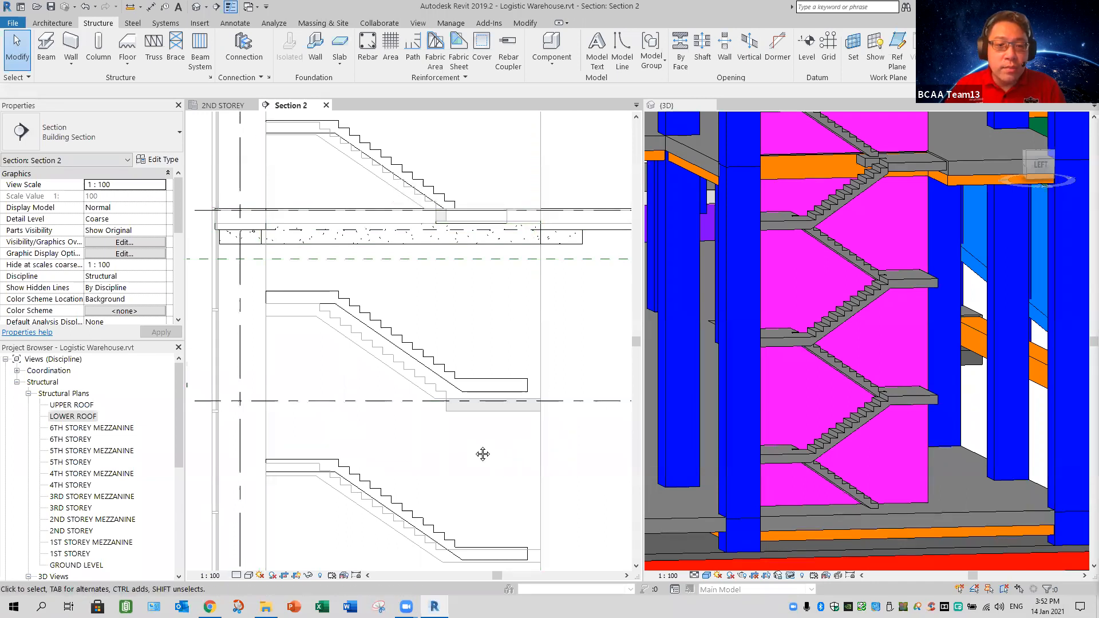
pyautogui.scroll(-4, 465, 357)
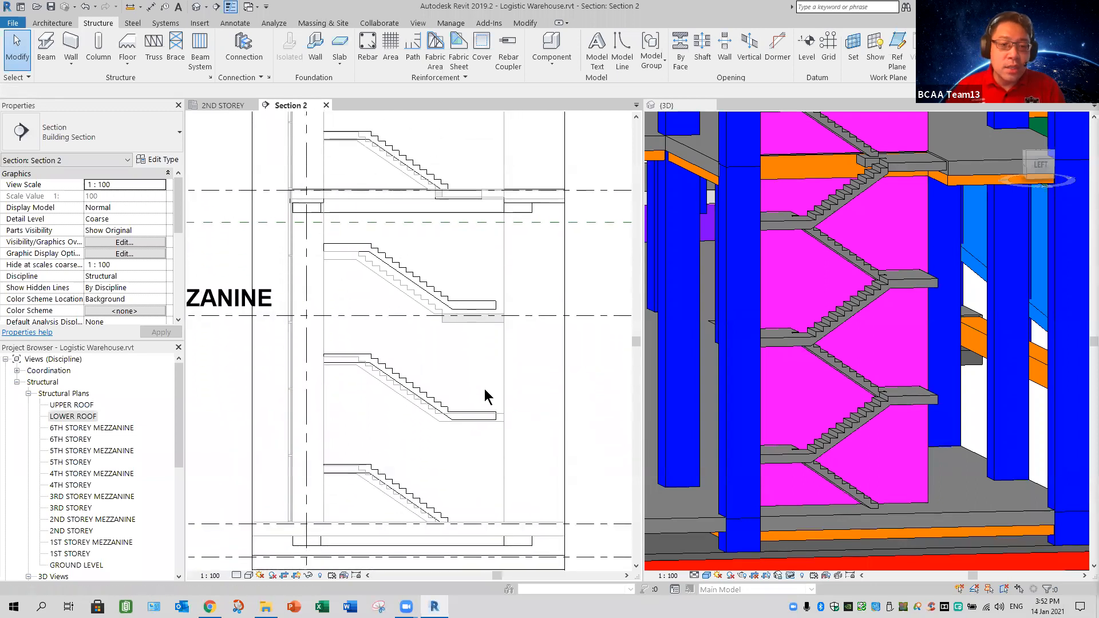
pyautogui.scroll(-1, 478, 385)
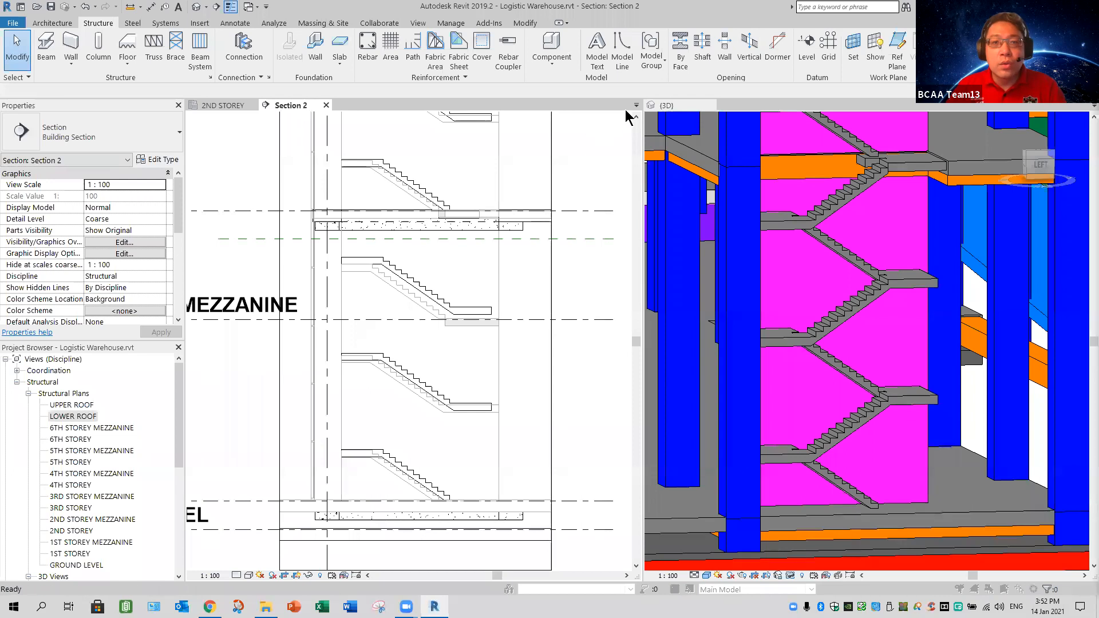
# Hide the linked Archi_Link_Model_2019.rvt in the staircase section
pyautogui.press('v')
pyautogui.press('g')
pyautogui.hotkey('ctrl', 'shift', 'Tab')
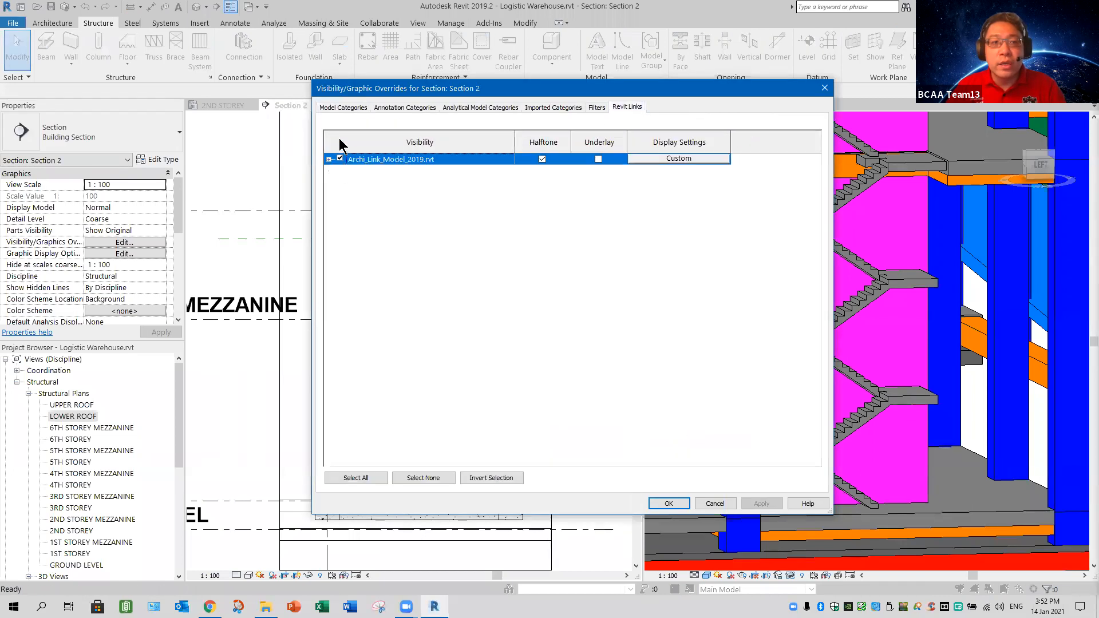
pyautogui.click(340, 158)
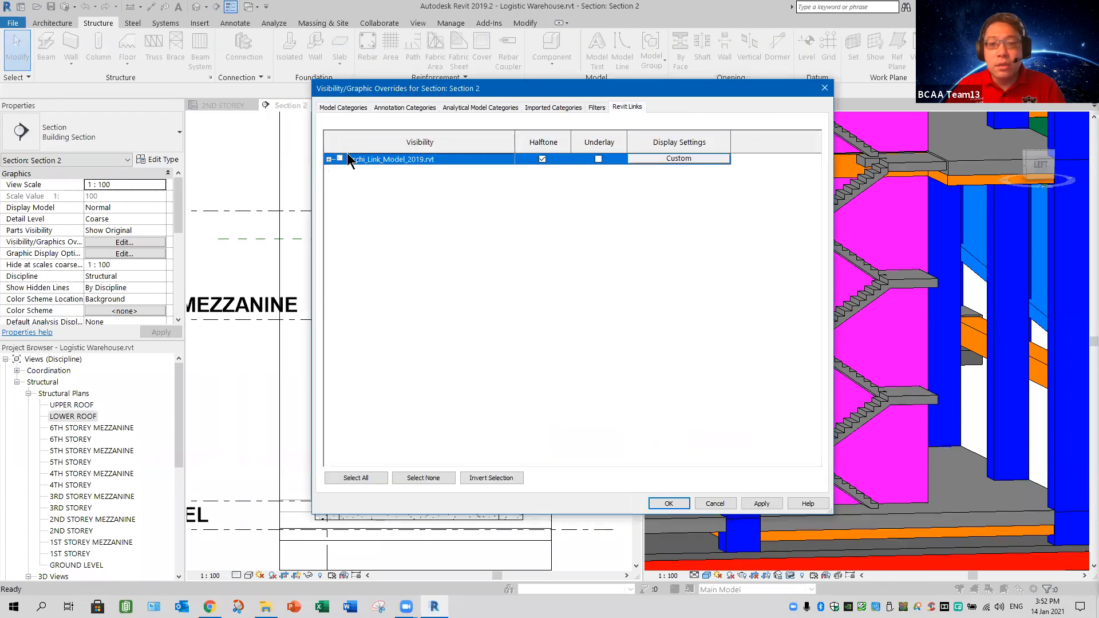
pyautogui.click(763, 503)
pyautogui.click(667, 505)
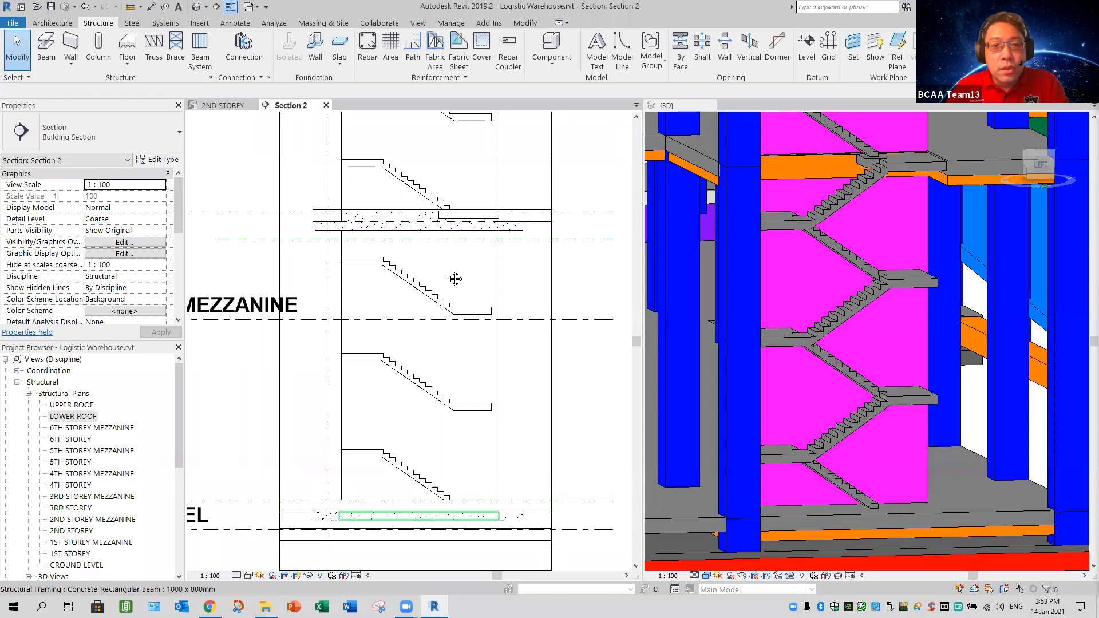
pyautogui.moveTo(443, 213); pyautogui.dragTo(444, 279, button='middle')
pyautogui.scroll(1, 444, 279)
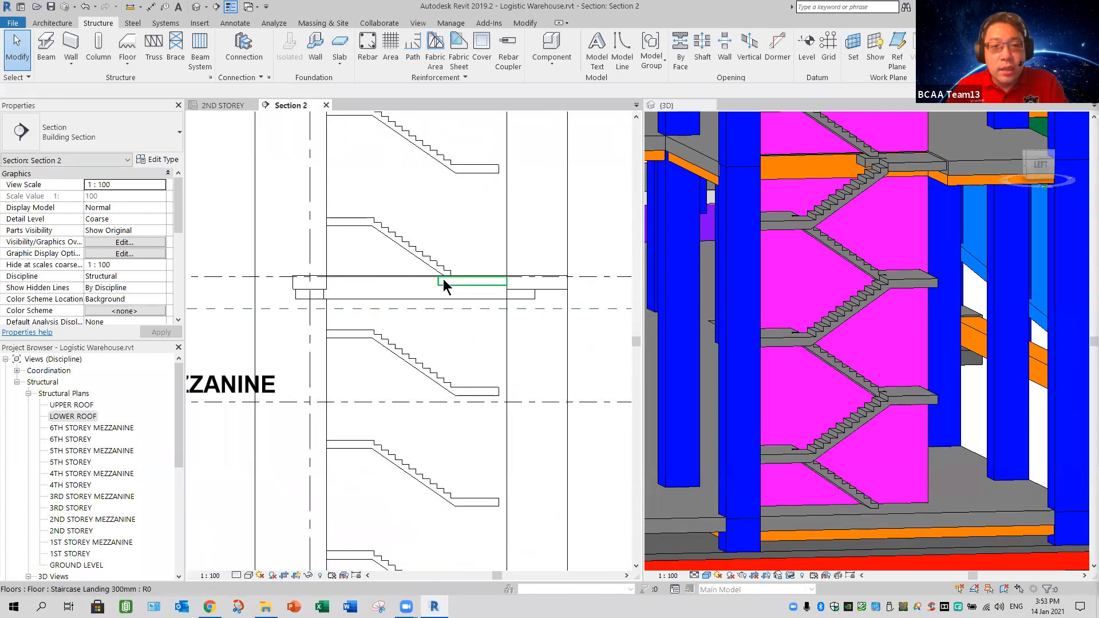
# Measure the vertical gap between the foot of the flight and the 2ND STOREY level in the staircase section
pyautogui.scroll(6, 445, 279)
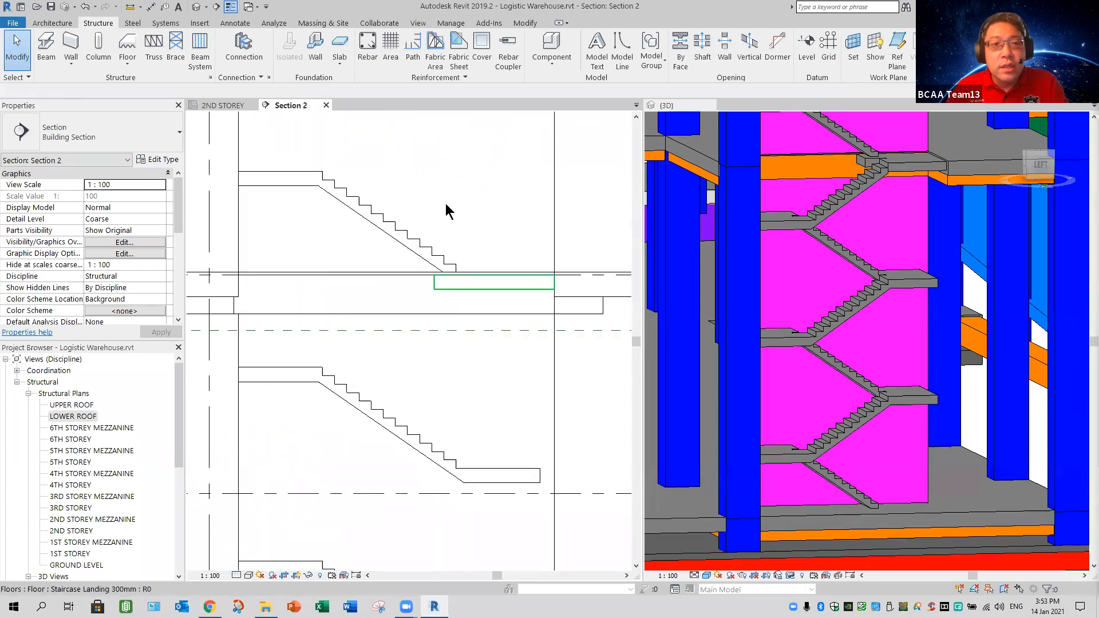
pyautogui.click(129, 7)
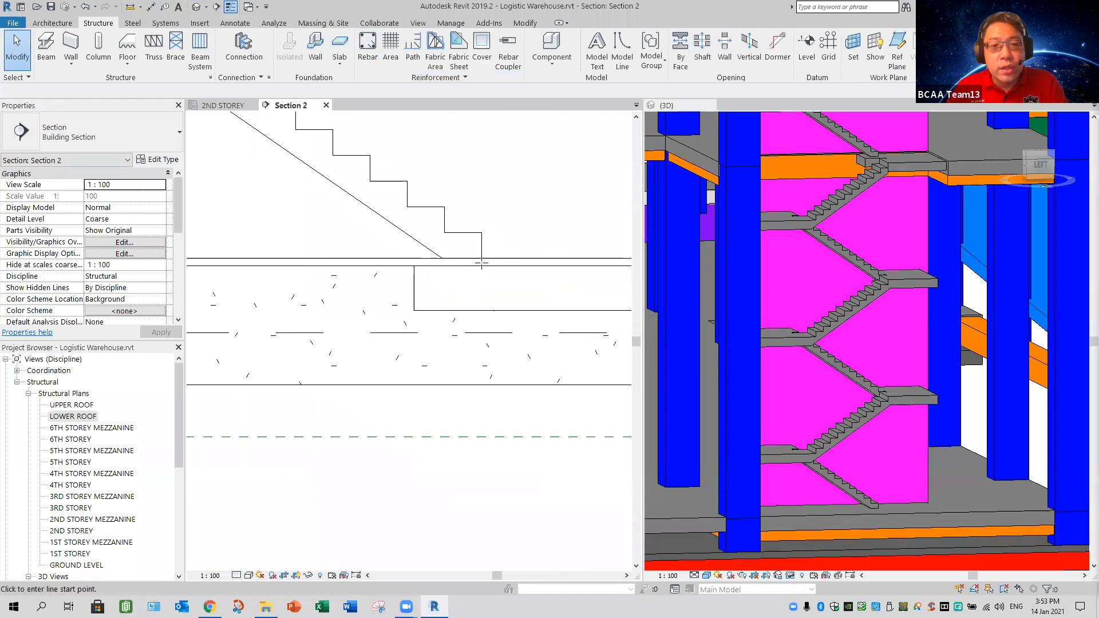
pyautogui.click(482, 258)
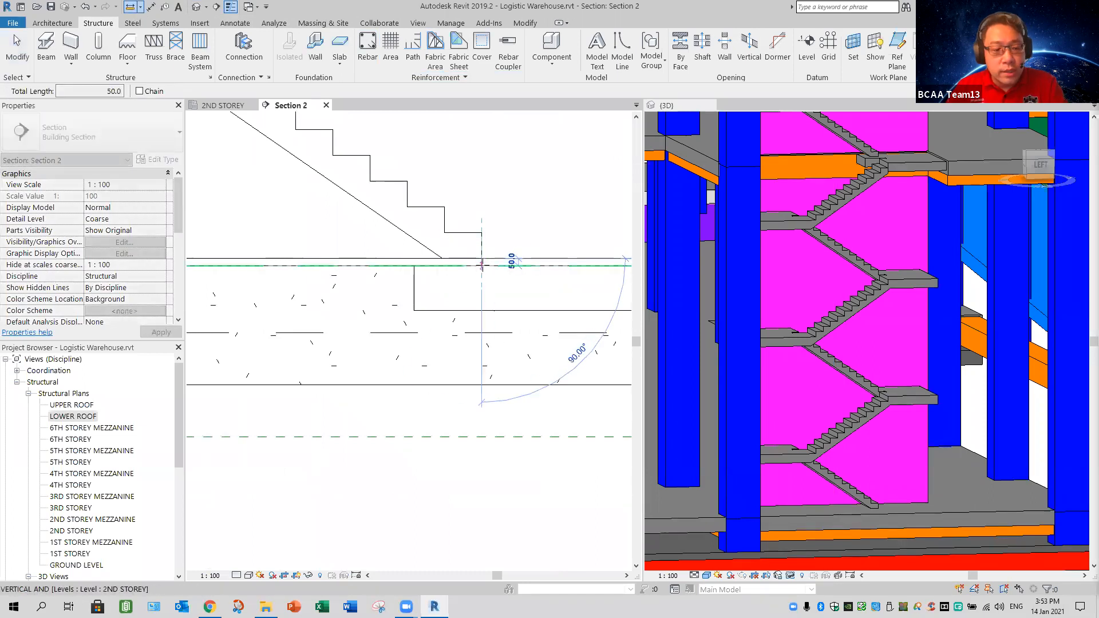
pyautogui.press('Escape')
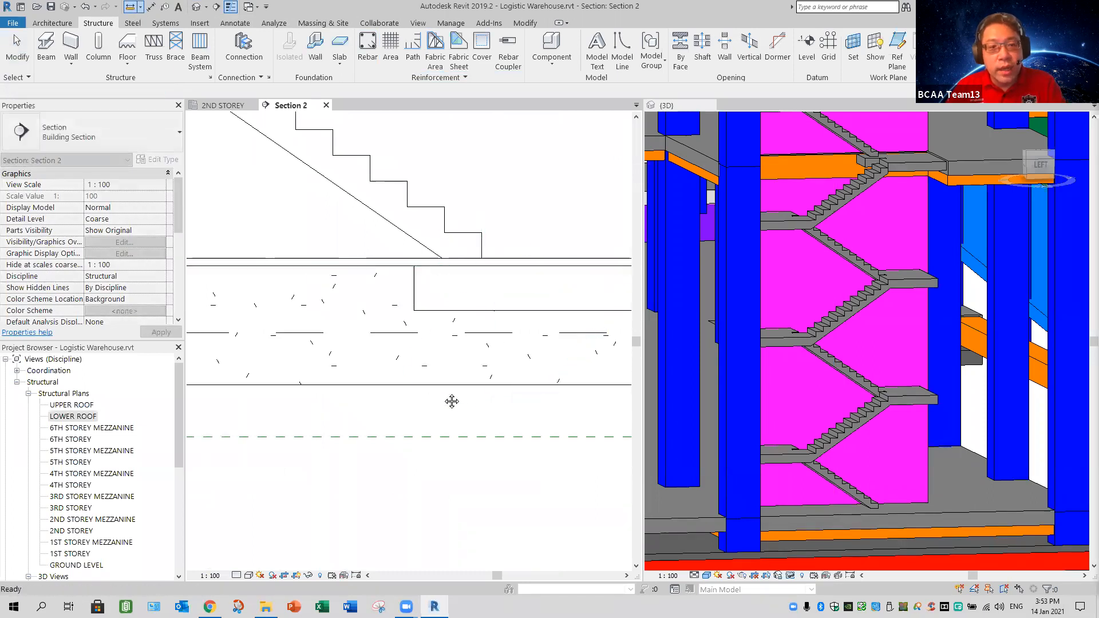
pyautogui.press('Escape')
# Examine how the flights and landings meet the slabs from the 2ND STOREY down to the 1ST STOREY slab
pyautogui.scroll(-3, 508, 337)
pyautogui.moveTo(516, 322); pyautogui.dragTo(392, 342, button='middle')
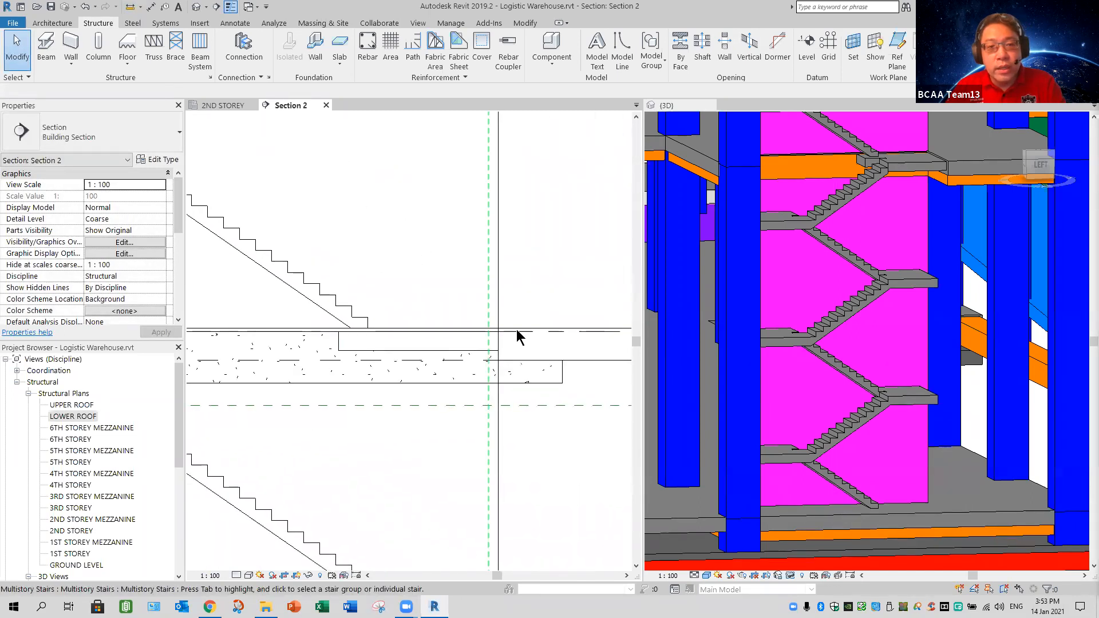
pyautogui.scroll(-3, 442, 422)
pyautogui.moveTo(442, 412); pyautogui.dragTo(430, 177, button='middle')
pyautogui.moveTo(432, 446); pyautogui.dragTo(432, 226, button='middle')
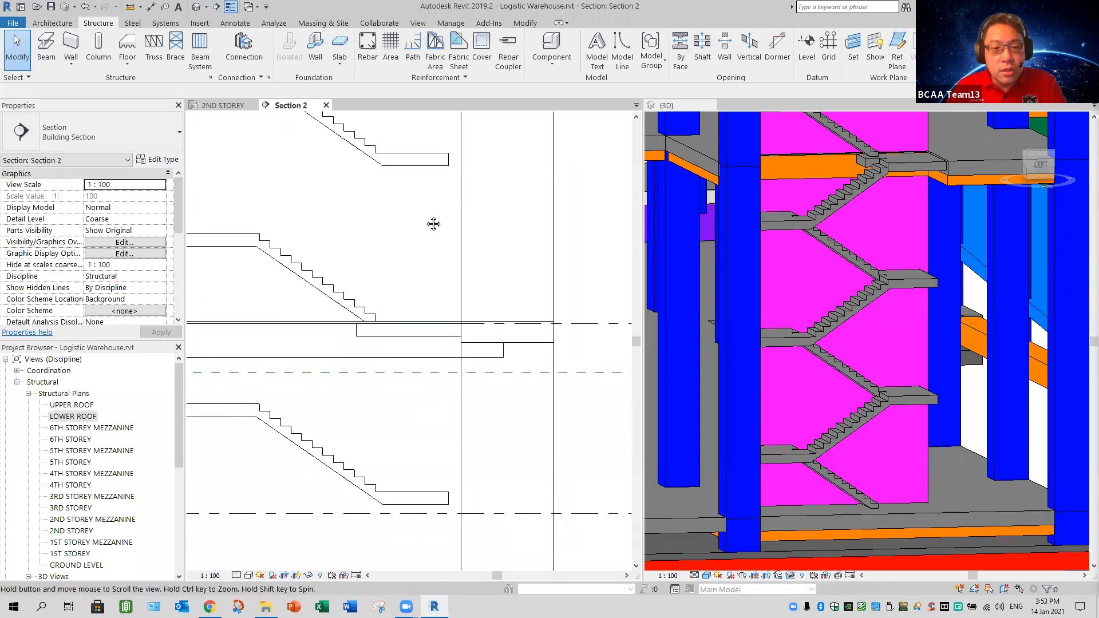
pyautogui.moveTo(372, 373); pyautogui.dragTo(378, 348, button='middle')
pyautogui.scroll(2, 398, 361)
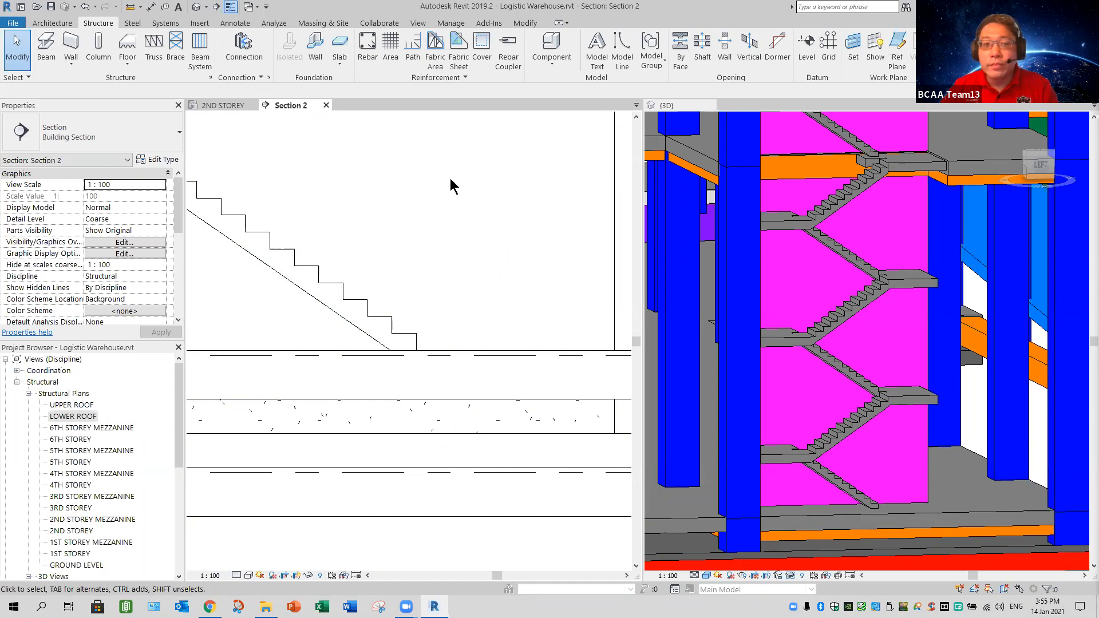
# Examine the section from the foot of the lowest flight back up past the 2ND STOREY landing
pyautogui.scroll(-3, 438, 217)
pyautogui.moveTo(498, 200)
pyautogui.mouseDown(button='middle')
pyautogui.moveTo(487, 379)
pyautogui.moveTo(497, 429)
pyautogui.mouseUp(button='middle')
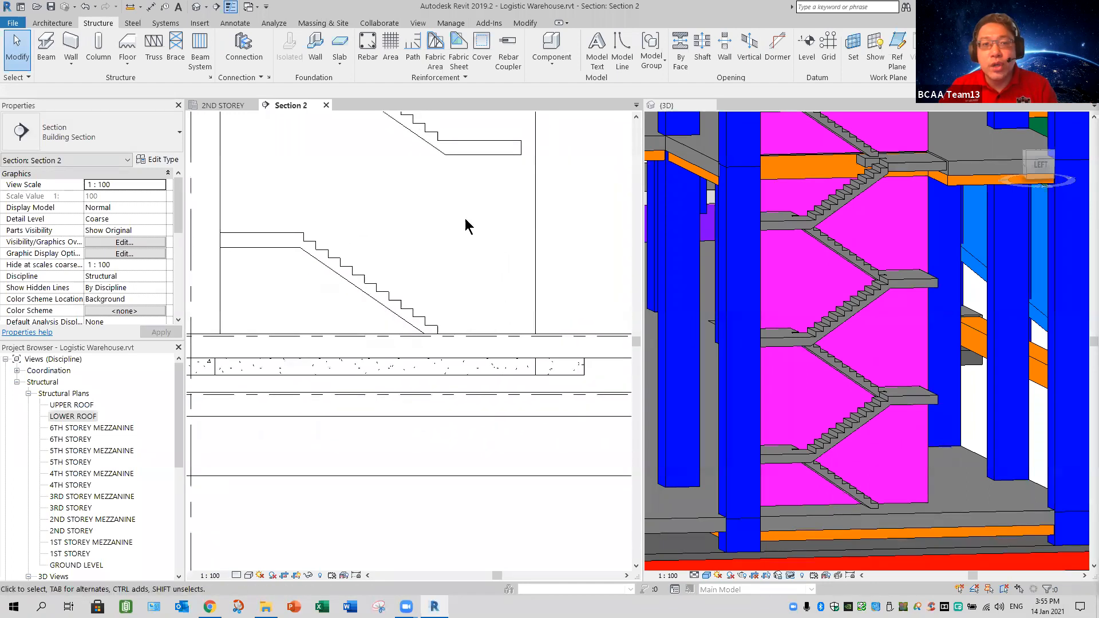
pyautogui.moveTo(459, 206); pyautogui.dragTo(439, 323, button='middle')
pyautogui.scroll(1, 446, 126)
pyautogui.moveTo(449, 120); pyautogui.dragTo(441, 303, button='middle')
pyautogui.moveTo(435, 375); pyautogui.dragTo(427, 439, button='middle')
pyautogui.scroll(1, 482, 229)
pyautogui.moveTo(482, 230); pyautogui.dragTo(480, 410, button='middle')
pyautogui.scroll(-3, 484, 458)
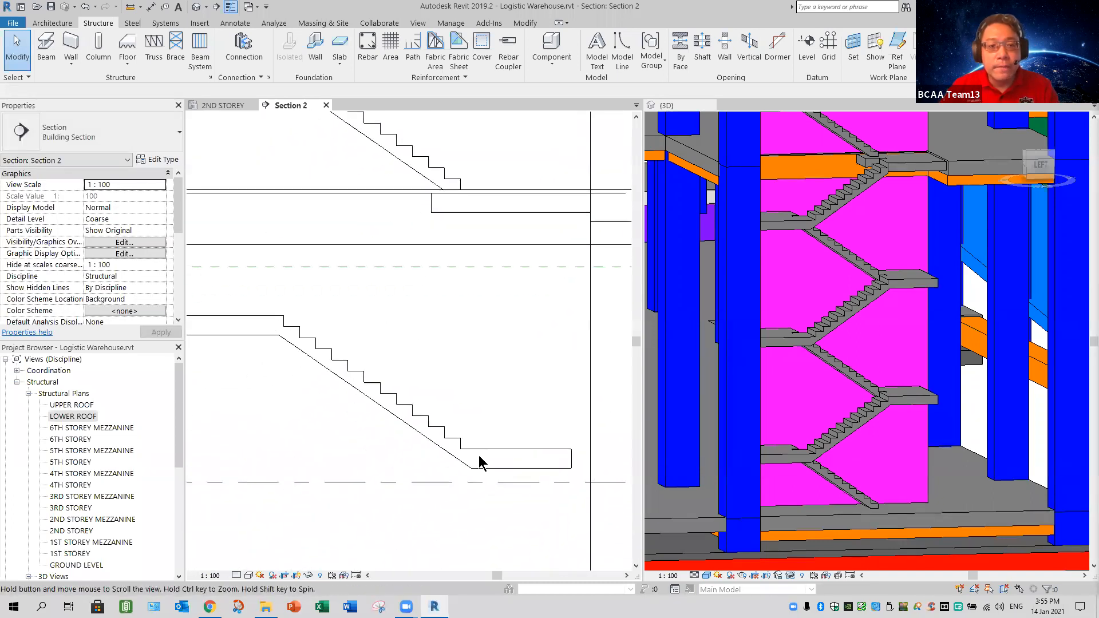
pyautogui.scroll(-2, 500, 457)
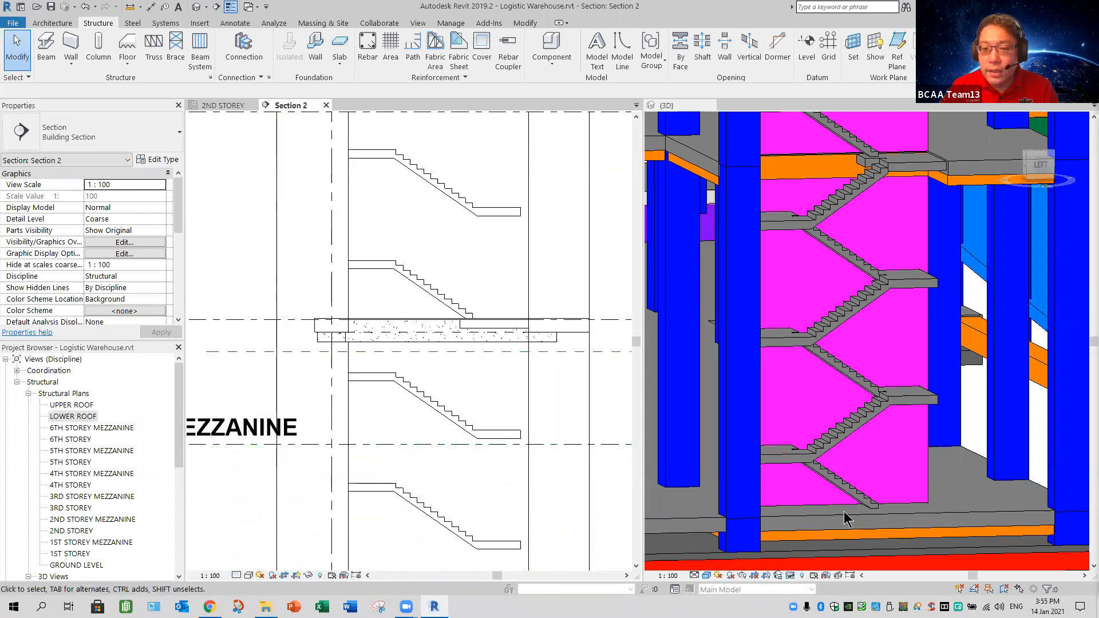
# Select the stair between the 1ST STOREY and 2ND STOREY in the 3D view and set its base offset to 0
pyautogui.click(853, 511)
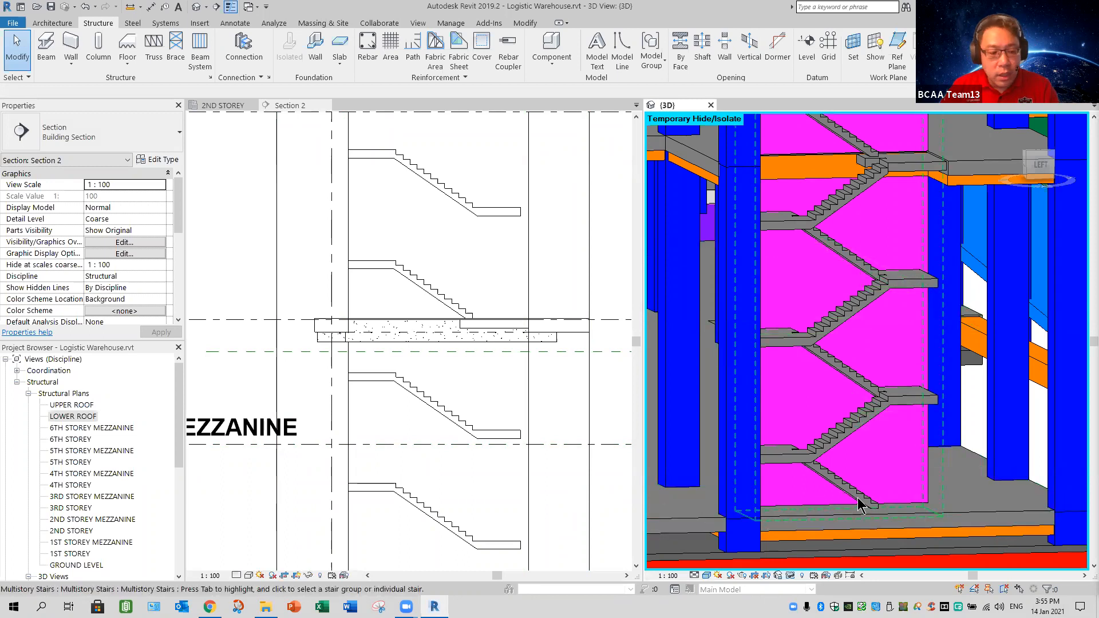
pyautogui.press('Tab')
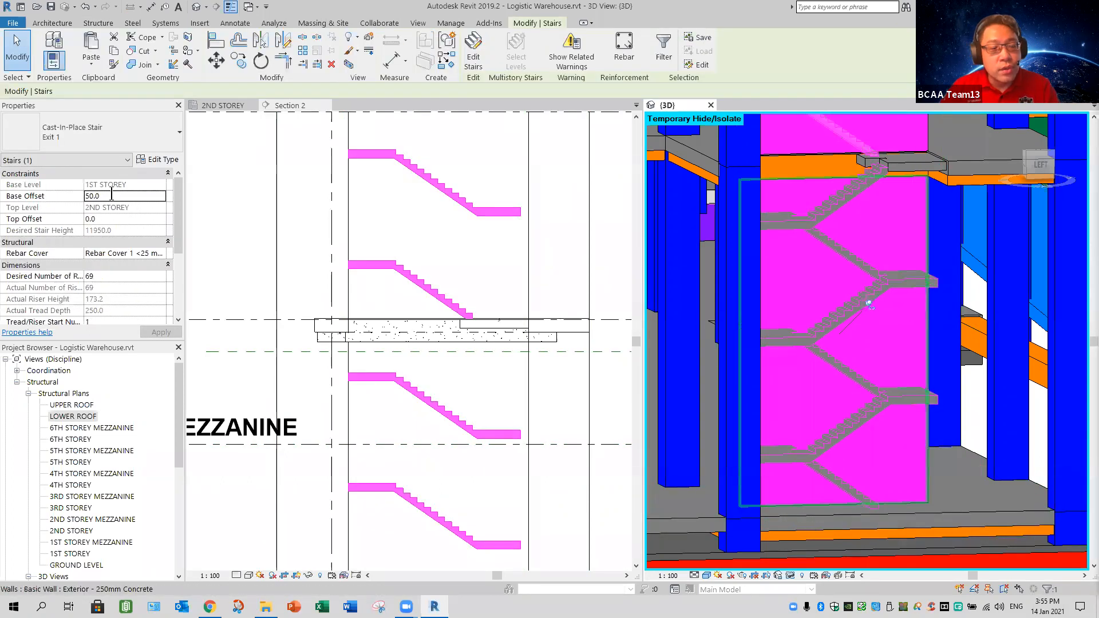
pyautogui.click(112, 196)
pyautogui.write('0')
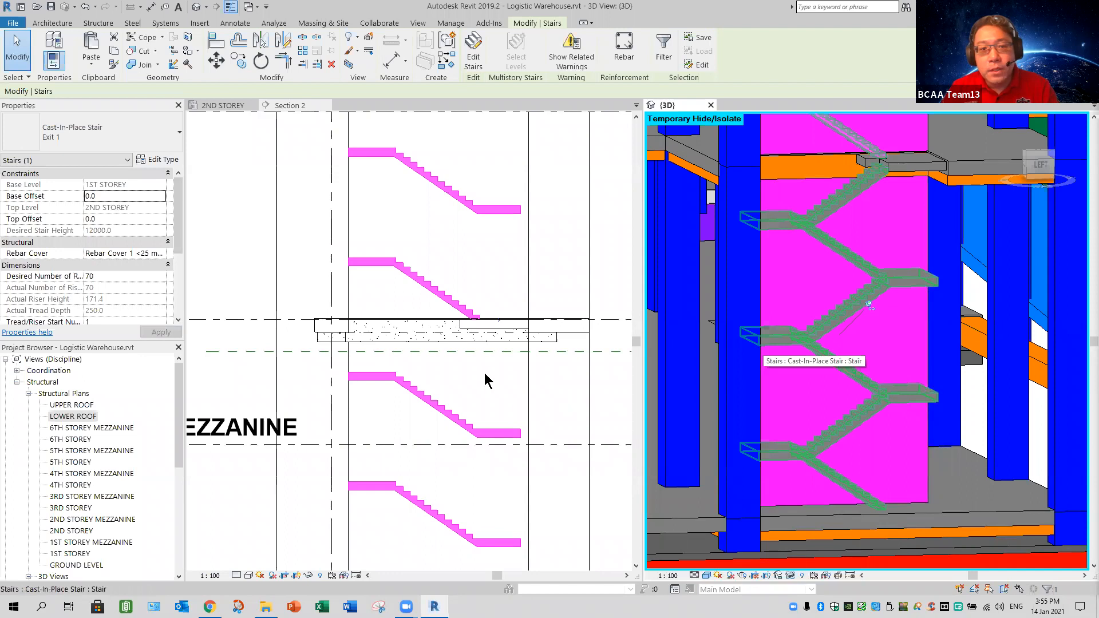
# Check in the section how the flights meet the 2ND STOREY landing and, further down, the 1ST STOREY slab
pyautogui.click(476, 324)
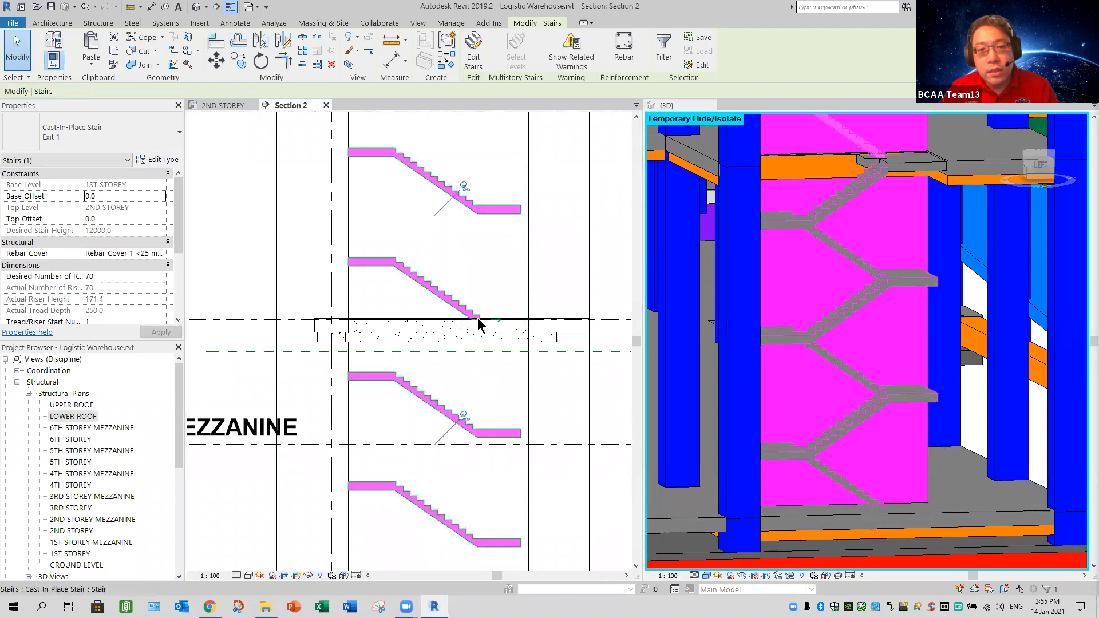
pyautogui.scroll(3, 476, 318)
pyautogui.scroll(5, 461, 293)
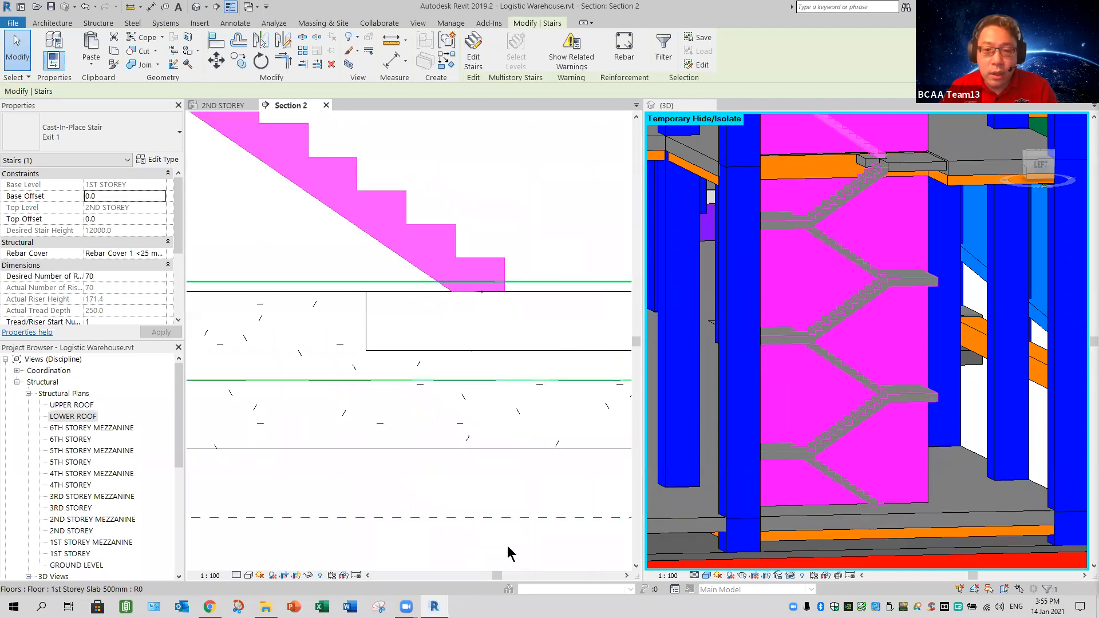
pyautogui.moveTo(480, 505); pyautogui.dragTo(517, 231, button='middle')
pyautogui.scroll(-3, 504, 401)
pyautogui.moveTo(488, 496); pyautogui.dragTo(491, 305, button='middle')
pyautogui.scroll(-2, 490, 366)
pyautogui.moveTo(474, 437); pyautogui.dragTo(473, 389, button='middle')
pyautogui.moveTo(473, 465); pyautogui.dragTo(476, 356, button='middle')
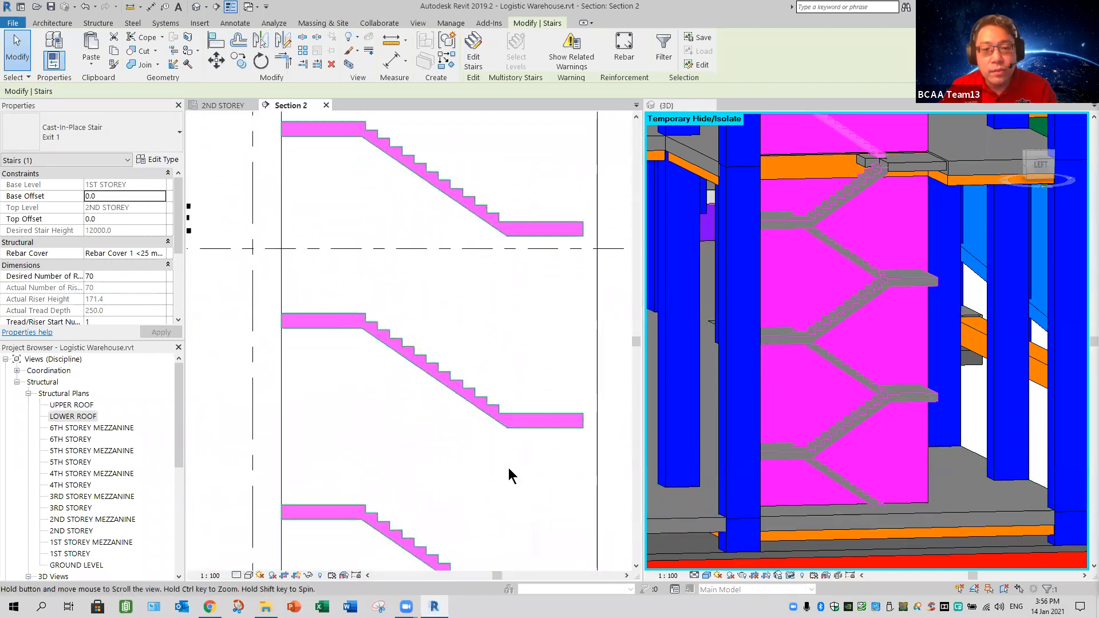
pyautogui.scroll(2, 510, 469)
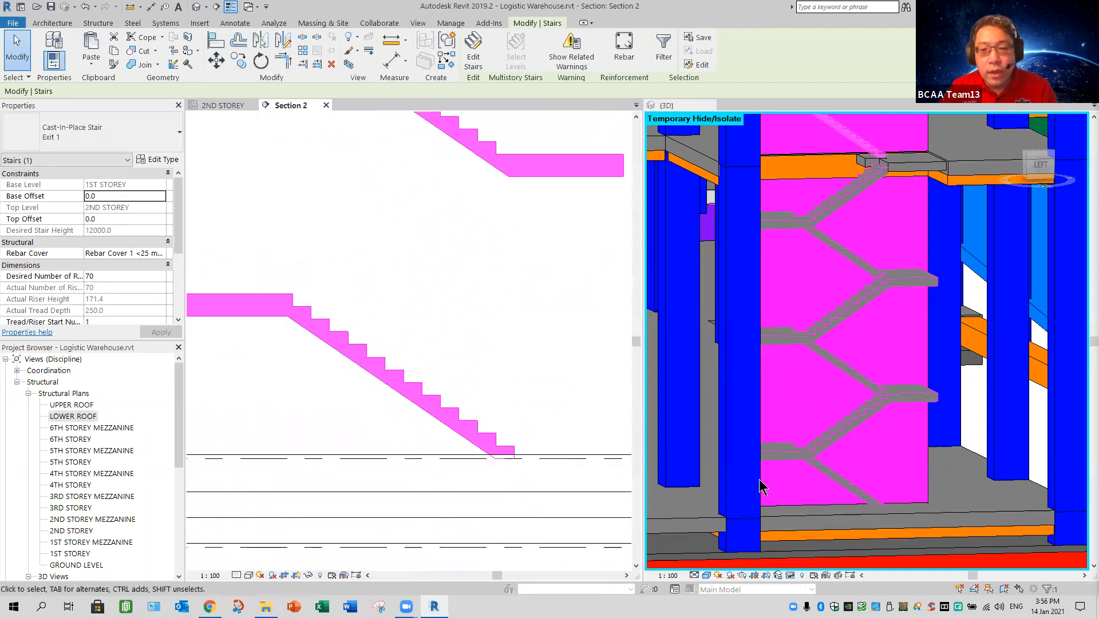
# Start editing the boundary of the 1st Storey Slab 500mm and open the 1ST STOREY structural plan at the corner staircase
pyautogui.click(922, 524)
pyautogui.keyDown('shift'); pyautogui.moveTo(826, 570); pyautogui.dragTo(804, 573, button='middle'); pyautogui.keyUp('shift')
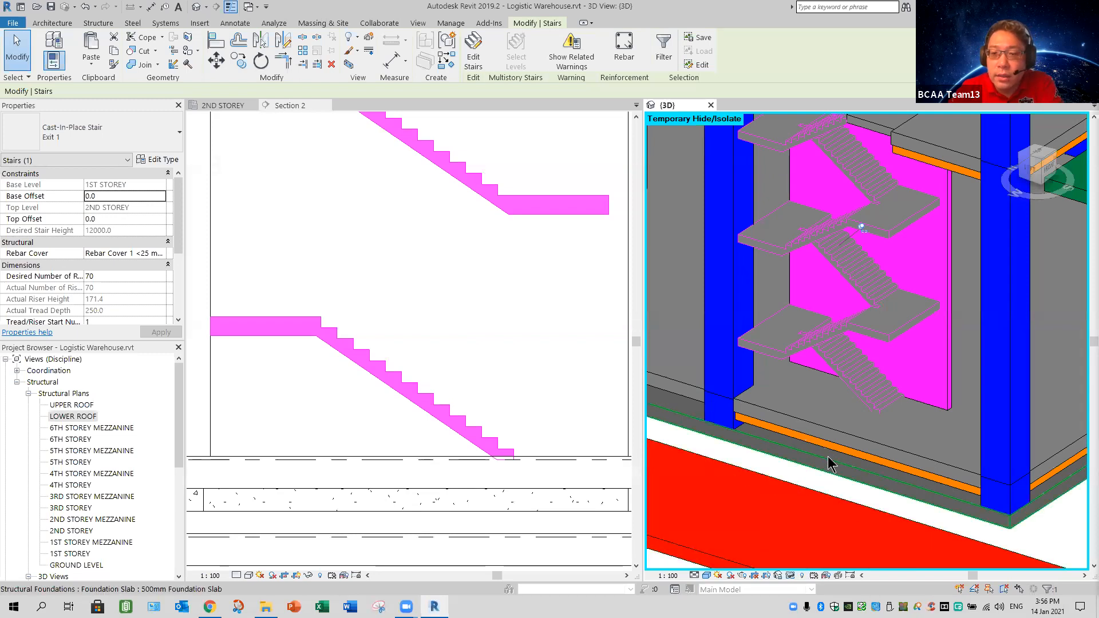
pyautogui.click(788, 502)
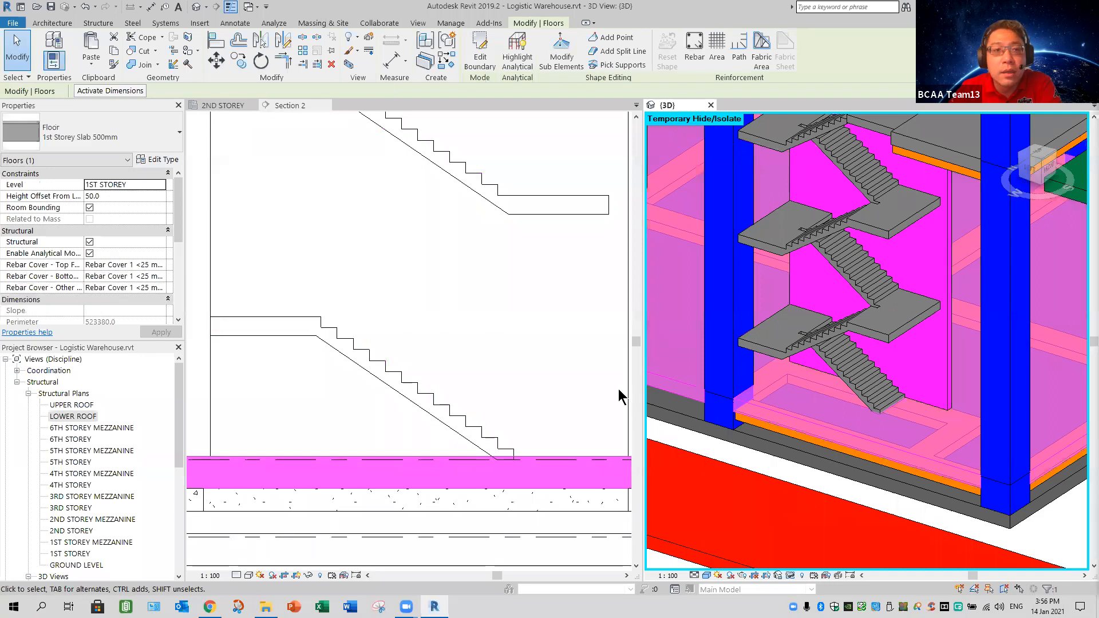
pyautogui.click(481, 60)
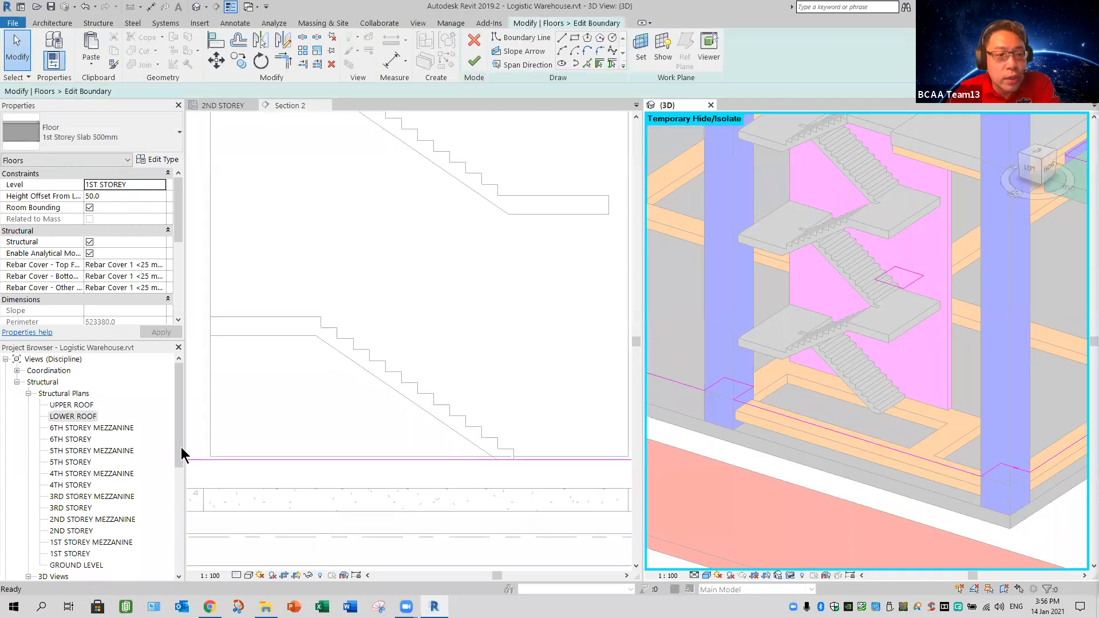
pyautogui.scroll(-5, 119, 524)
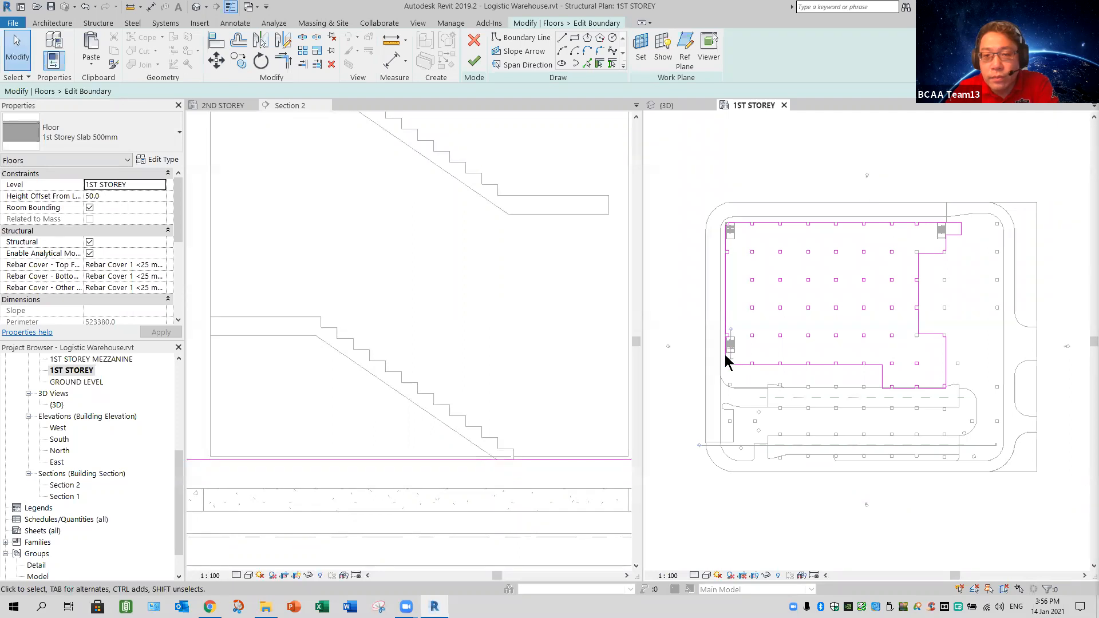
pyautogui.scroll(8, 736, 381)
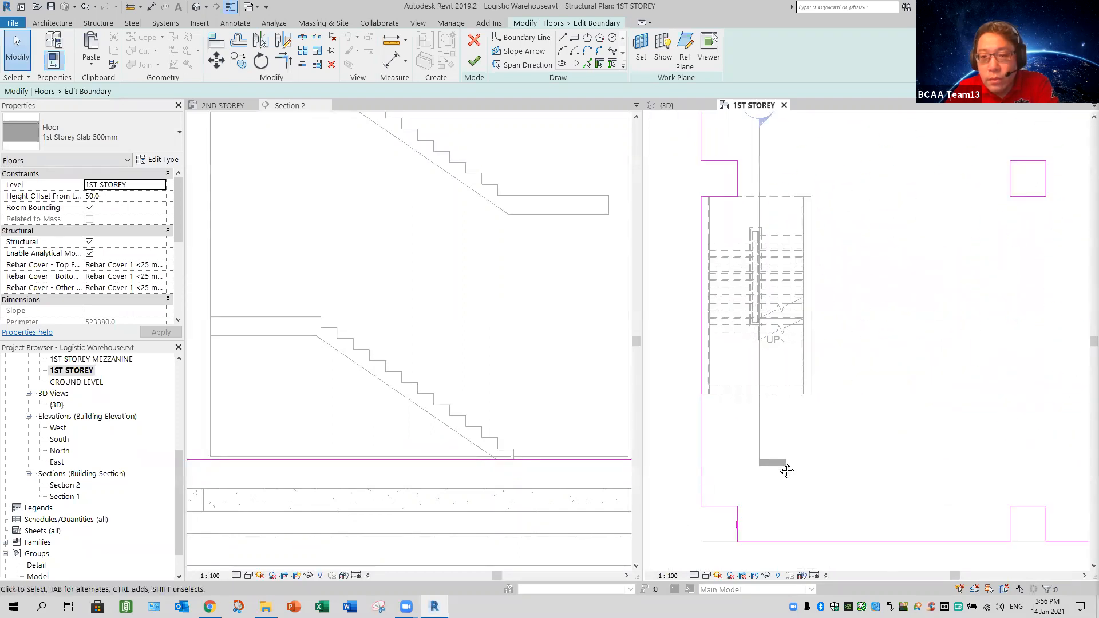
pyautogui.scroll(4, 787, 471)
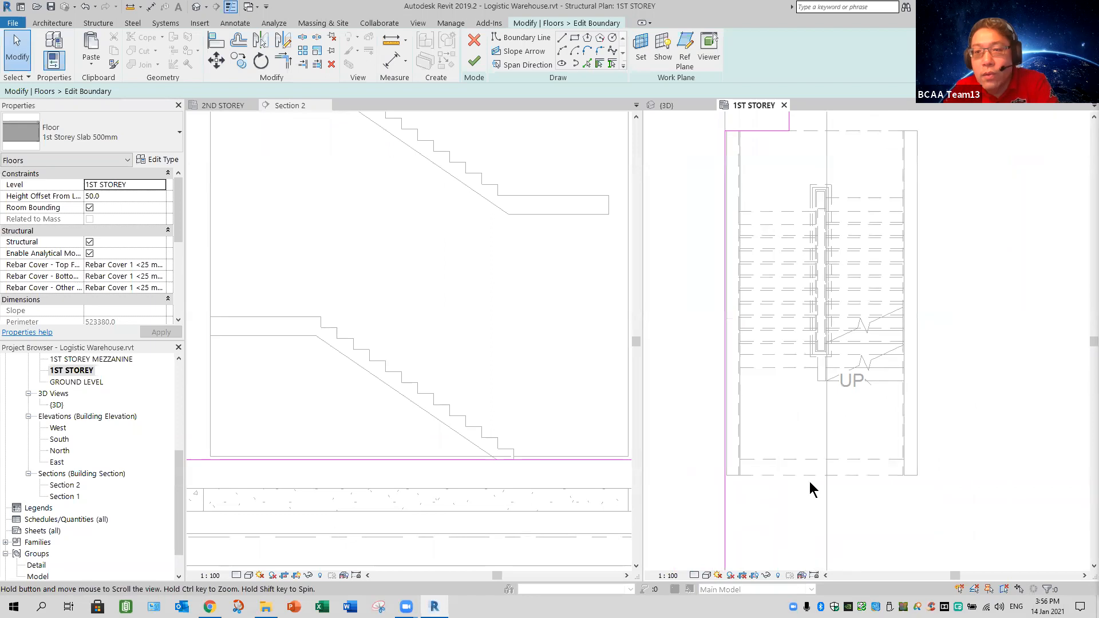
pyautogui.scroll(-2, 810, 482)
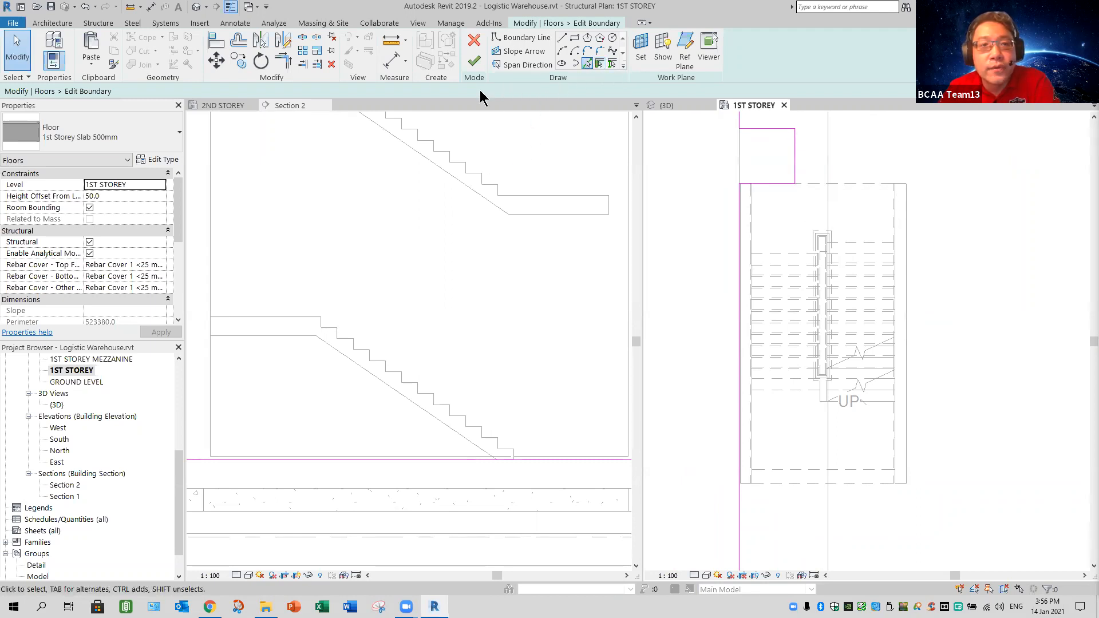
# Add slab boundary lines by picking the outer-side stair wall's inner face, the stair's lower end edge, and the opposite wall's outer face
pyautogui.click(587, 63)
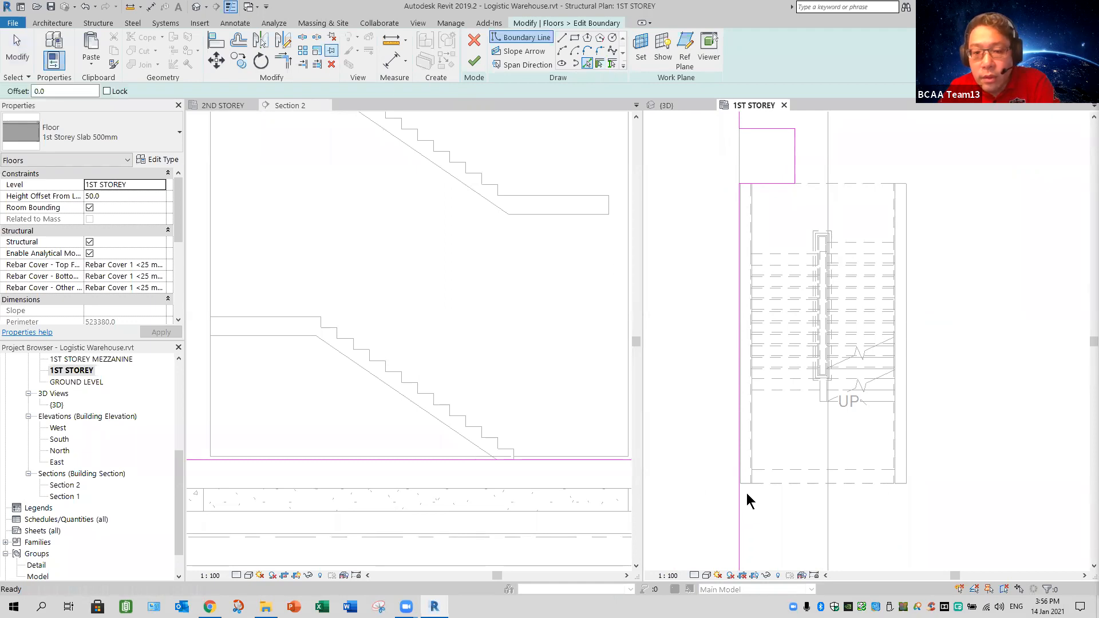
pyautogui.scroll(5, 745, 498)
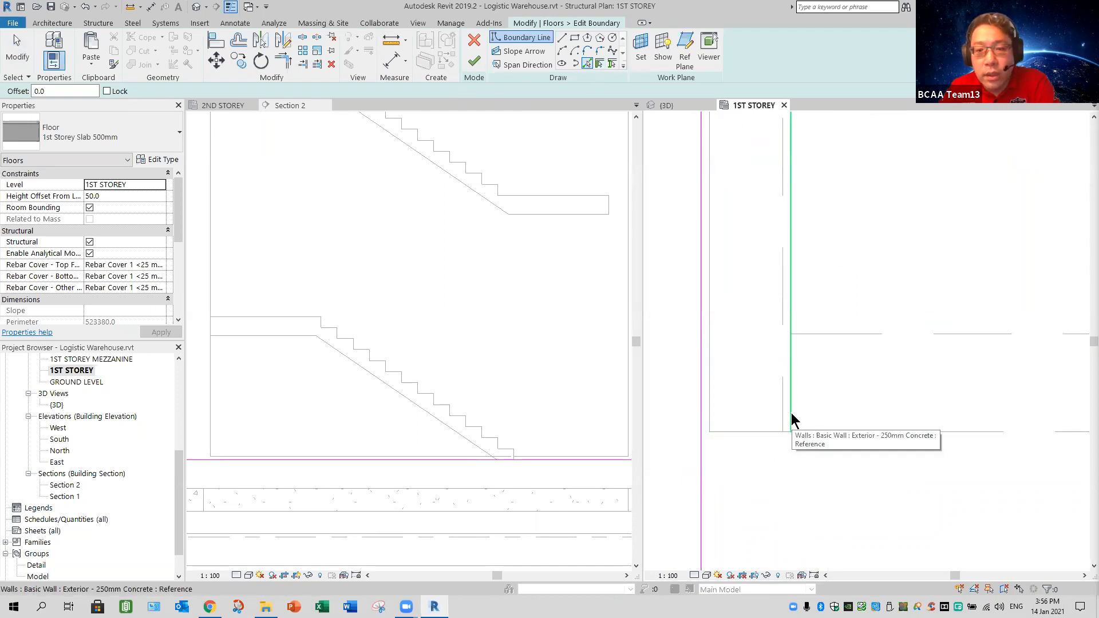
pyautogui.click(792, 414)
pyautogui.scroll(-5, 842, 331)
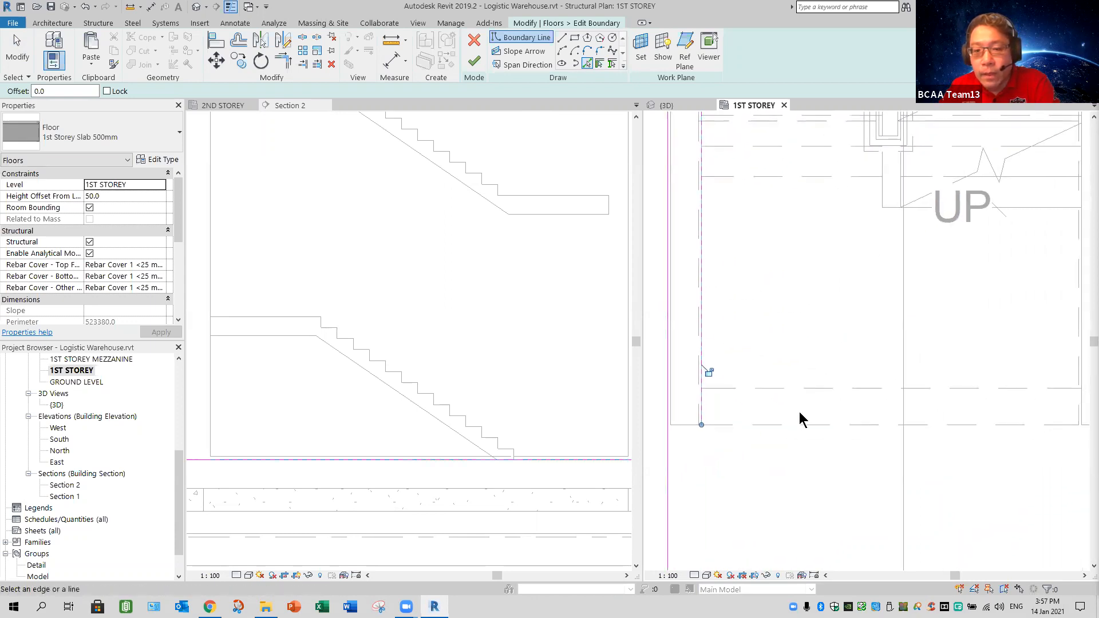
pyautogui.moveTo(976, 479); pyautogui.dragTo(755, 497, button='middle')
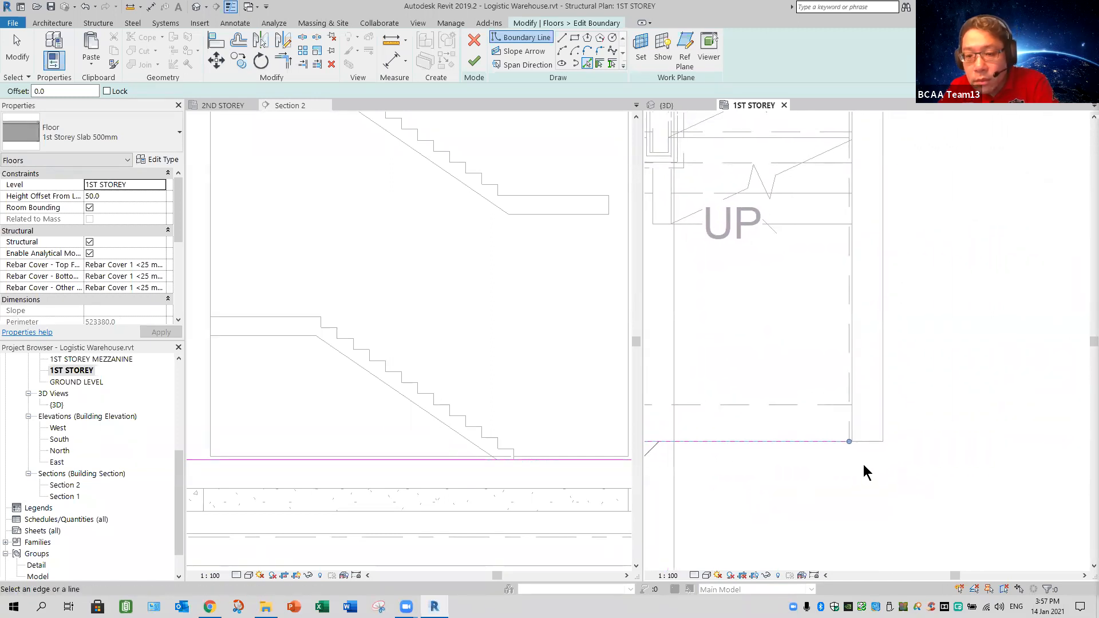
pyautogui.scroll(3, 864, 465)
pyautogui.scroll(-3, 862, 465)
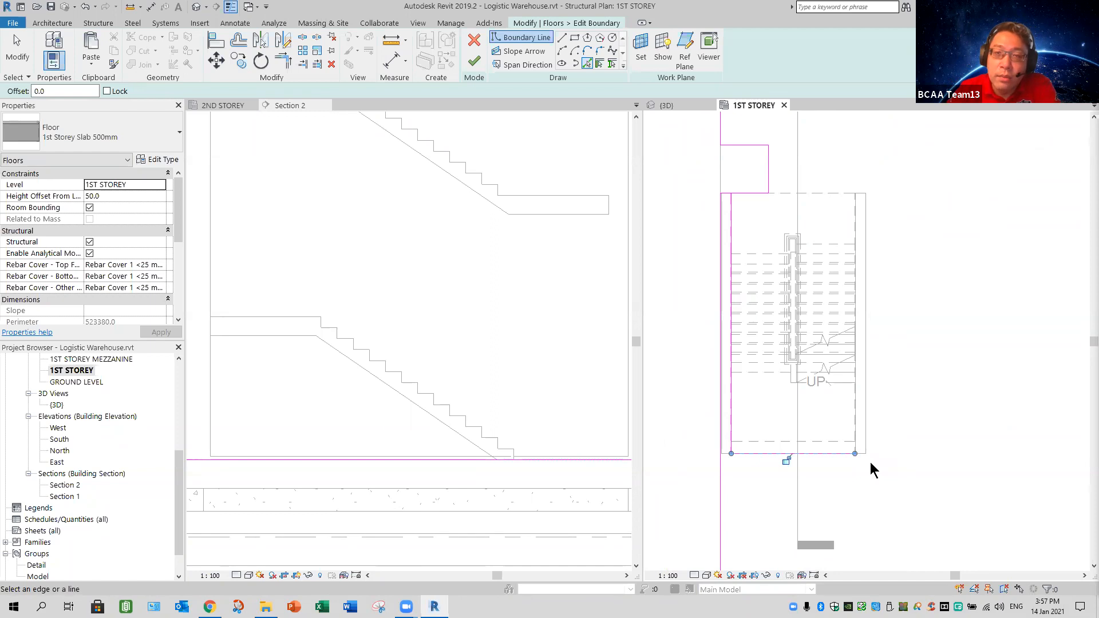
pyautogui.scroll(2, 868, 461)
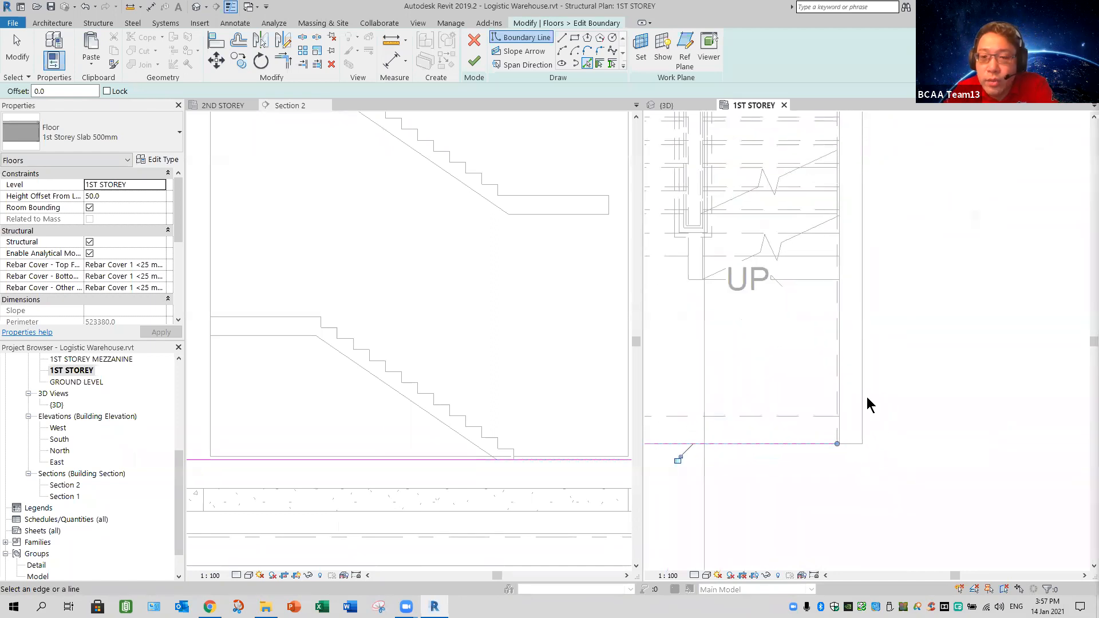
pyautogui.click(864, 395)
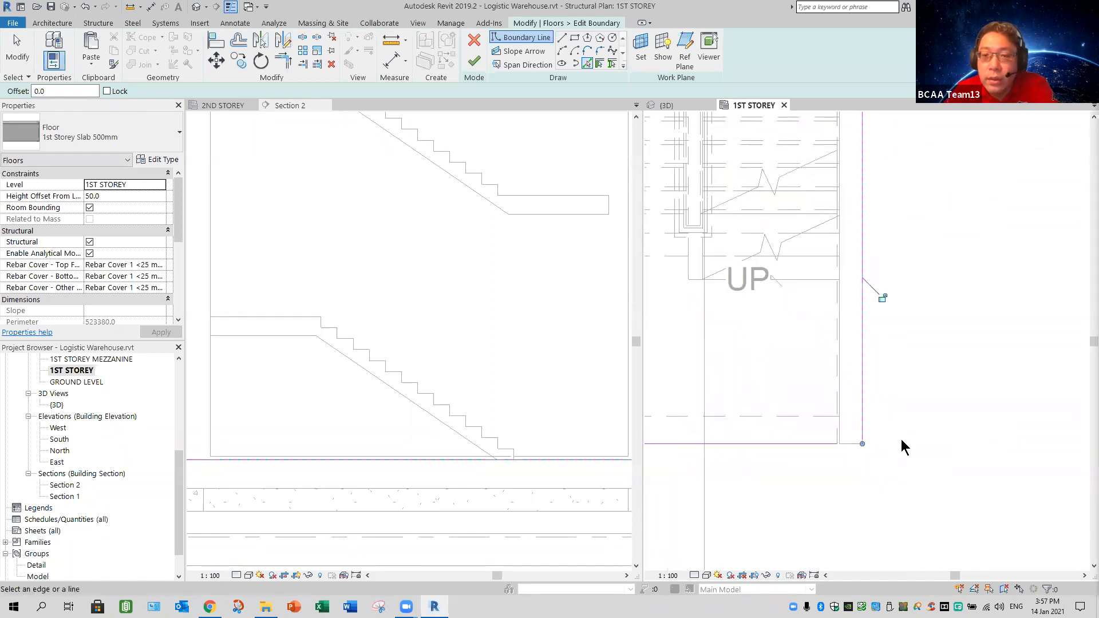
# Add the short wall edge at the stairwell's upper-right corner to the 1st storey slab boundary
pyautogui.scroll(-2, 817, 321)
pyautogui.moveTo(814, 391); pyautogui.dragTo(822, 519, button='middle')
pyautogui.click(861, 232)
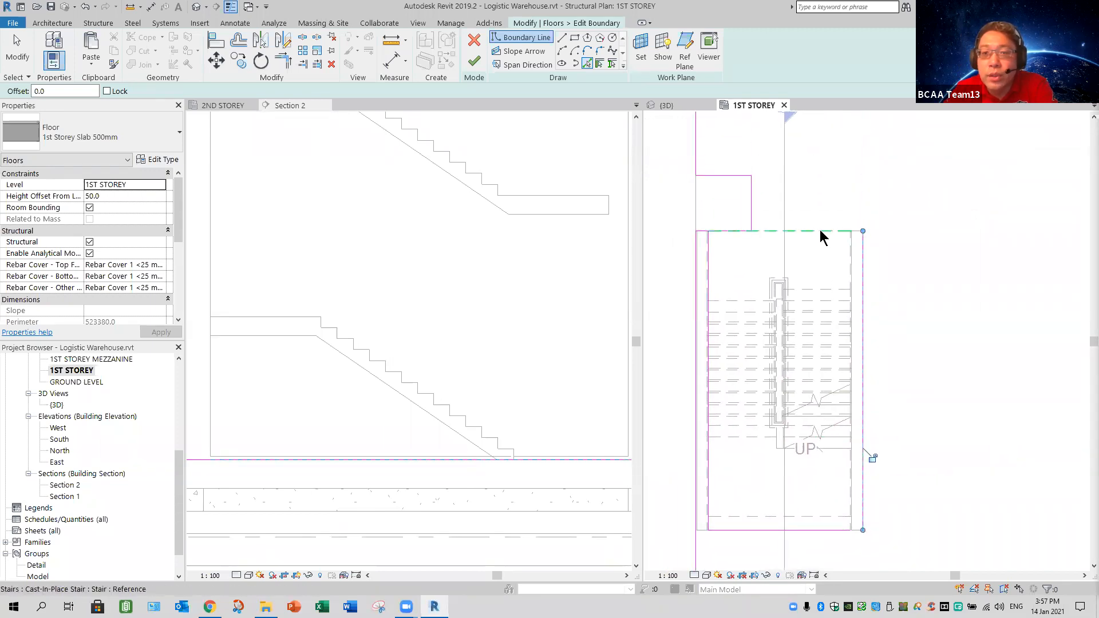
pyautogui.scroll(3, 853, 234)
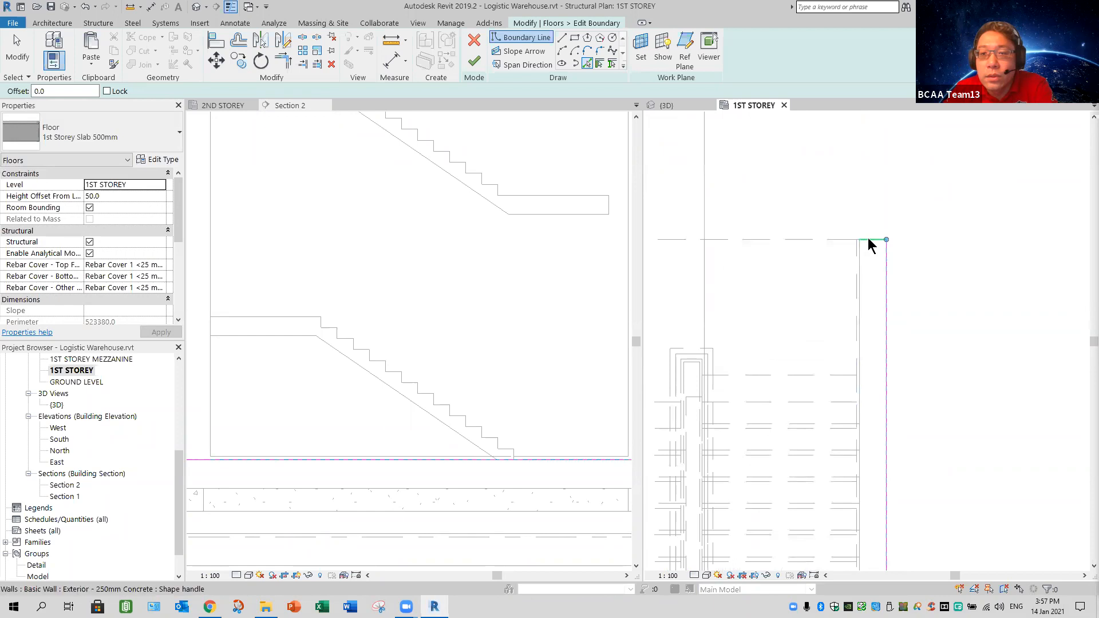
pyautogui.scroll(-2, 786, 280)
pyautogui.moveTo(783, 296); pyautogui.dragTo(903, 312, button='middle')
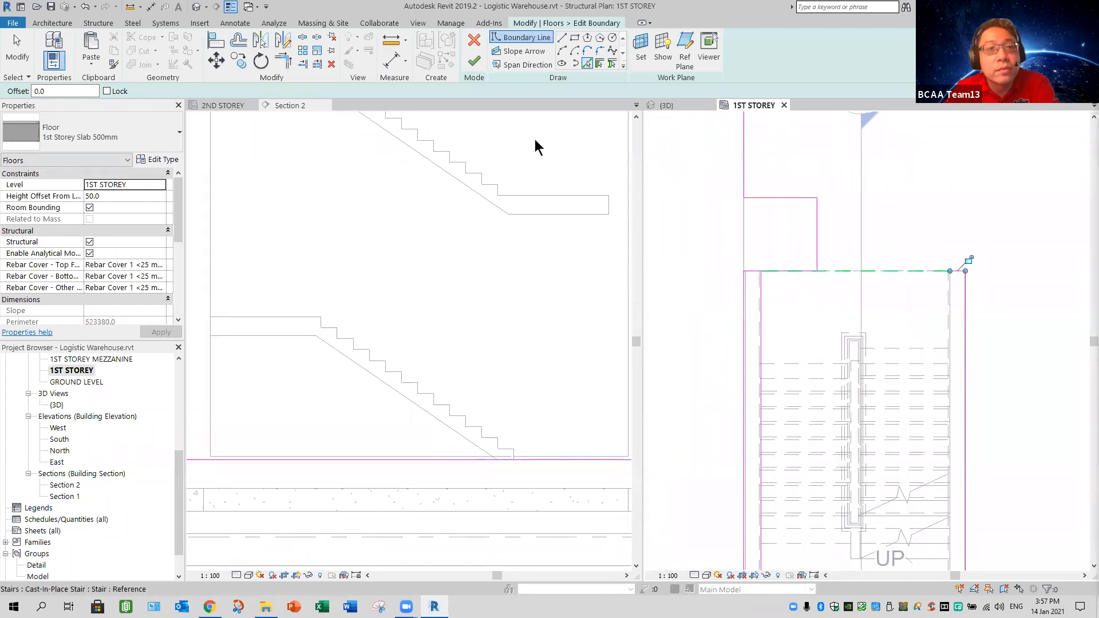
# Trim the notch's vertical boundary line and the stairwell's upper boundary line to a corner, and finish the slab's boundary edit
pyautogui.click(283, 62)
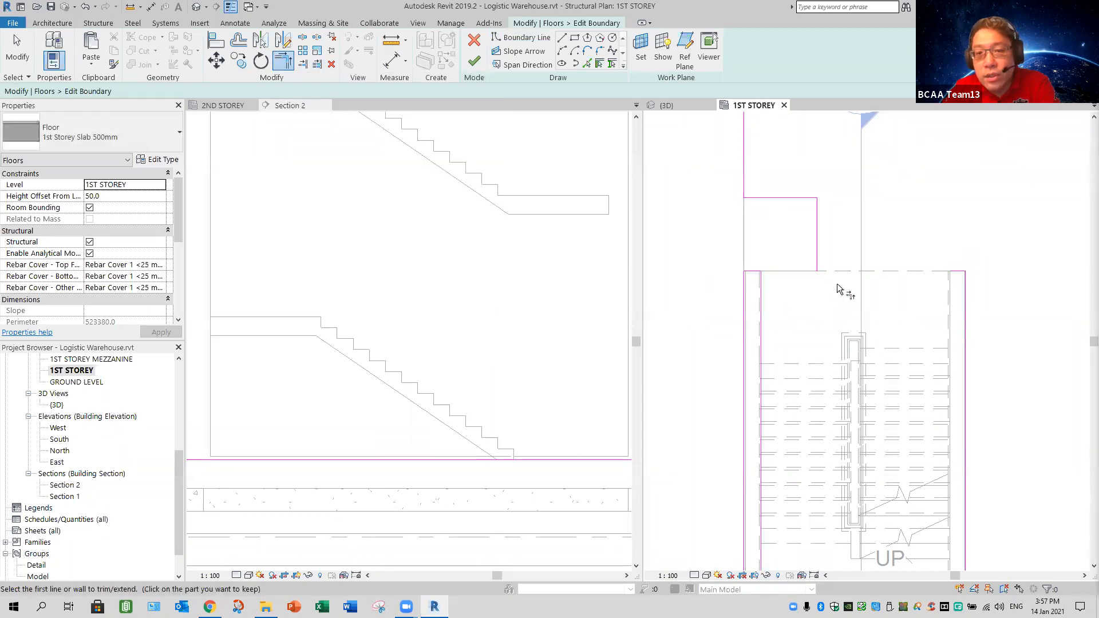
pyautogui.click(819, 250)
pyautogui.click(955, 272)
pyautogui.moveTo(894, 320); pyautogui.dragTo(873, 155, button='middle')
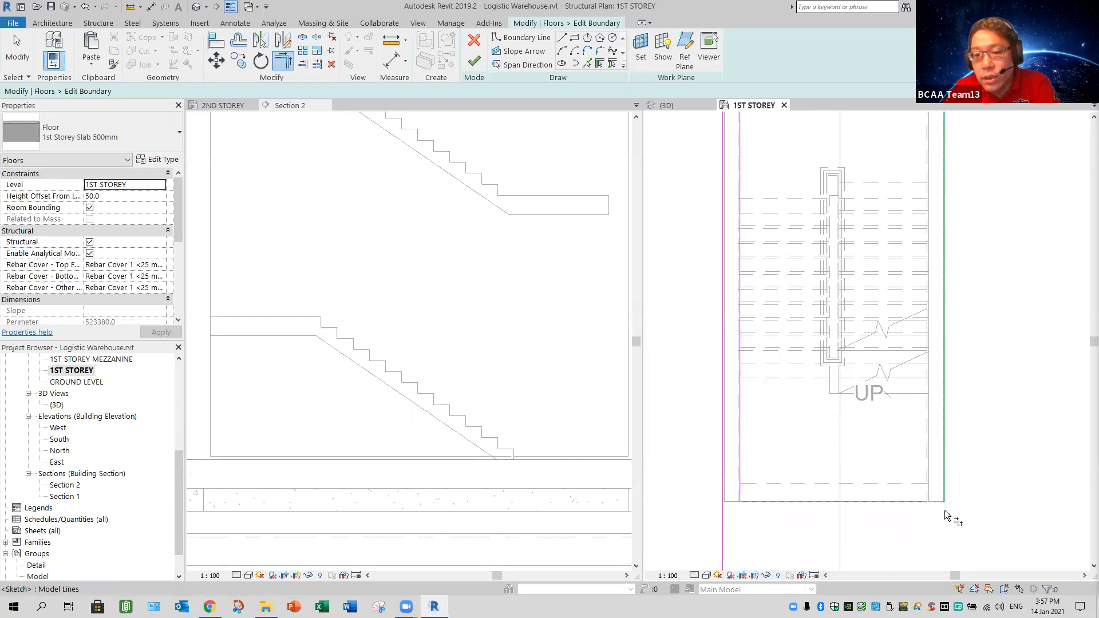
pyautogui.scroll(-3, 882, 424)
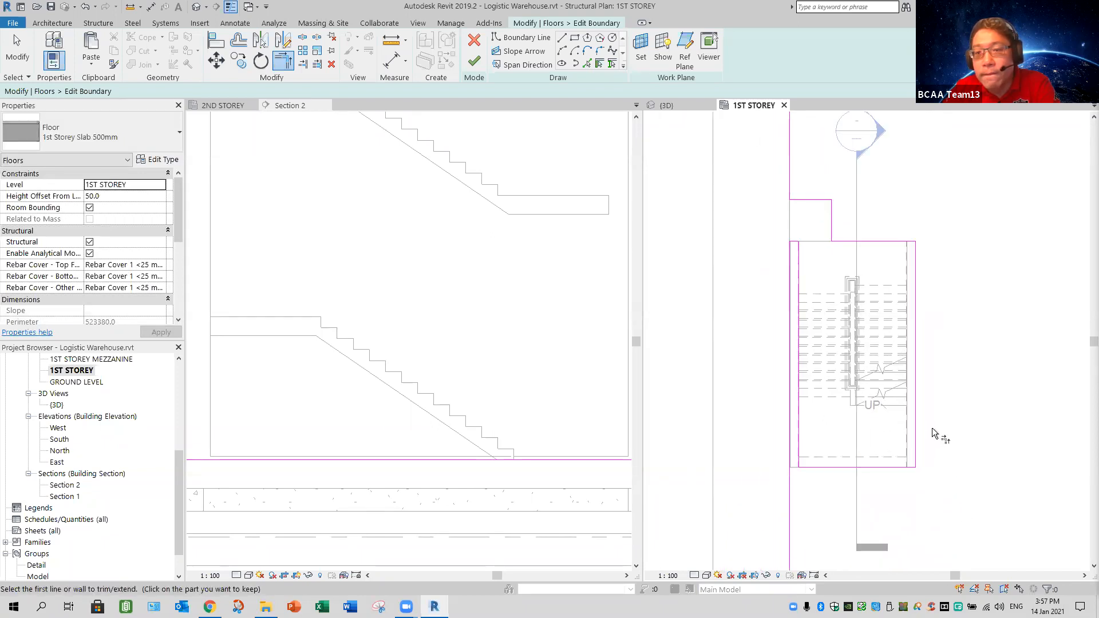
pyautogui.click(474, 61)
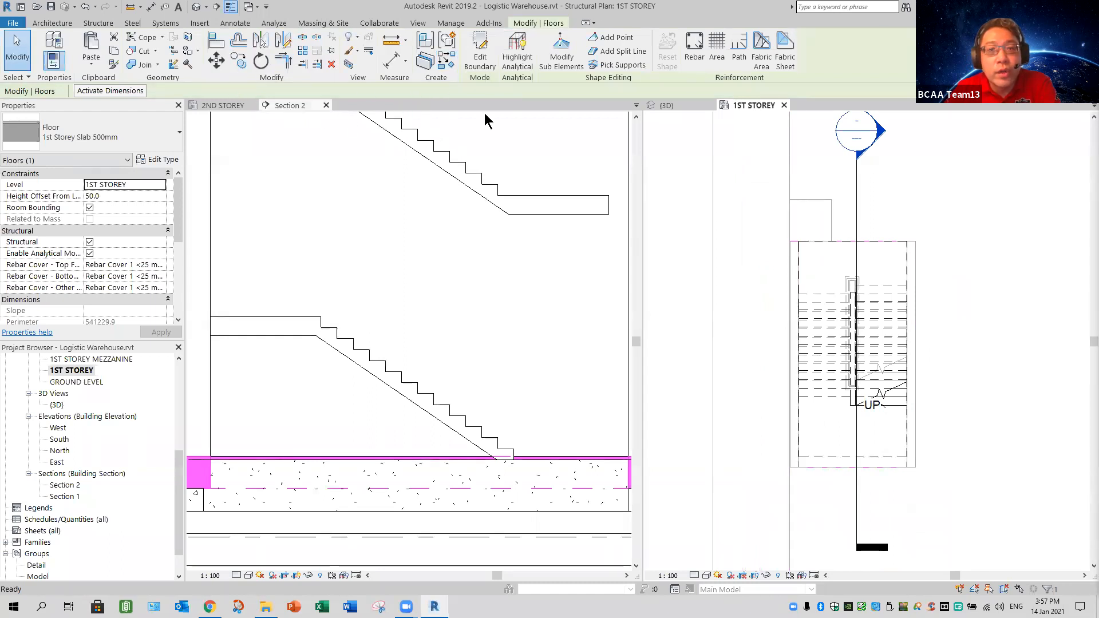
# Inspect the slab opening around the base of the stairs in the 3D view
pyautogui.hotkey('ctrl', 'Tab')
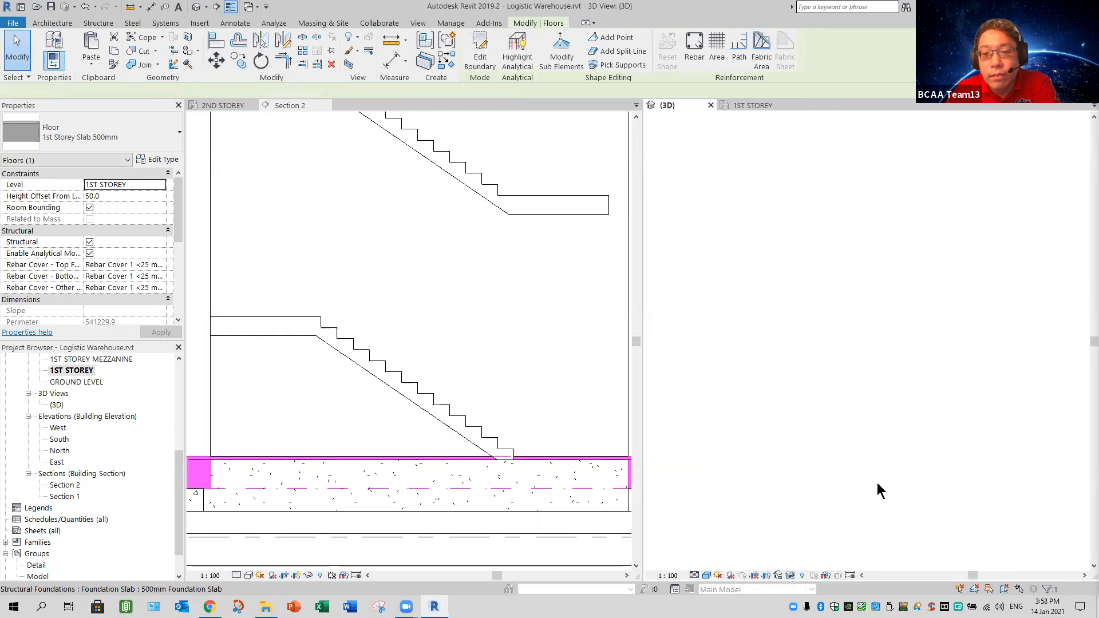
pyautogui.press('Escape')
pyautogui.scroll(3, 785, 451)
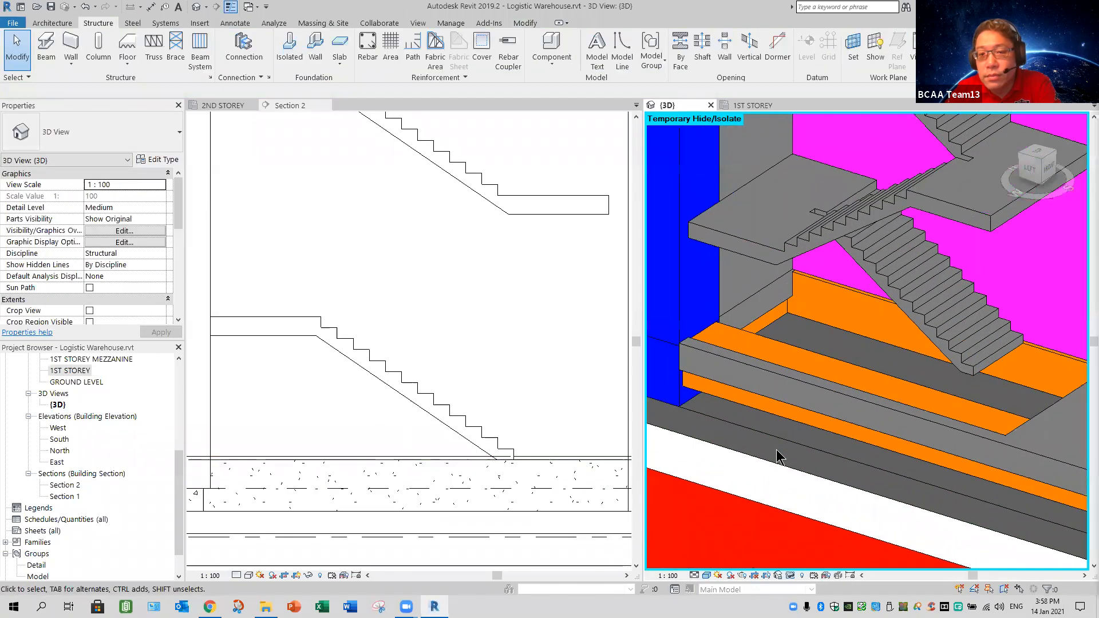
pyautogui.scroll(1, 776, 450)
pyautogui.moveTo(773, 448); pyautogui.dragTo(729, 452, button='middle')
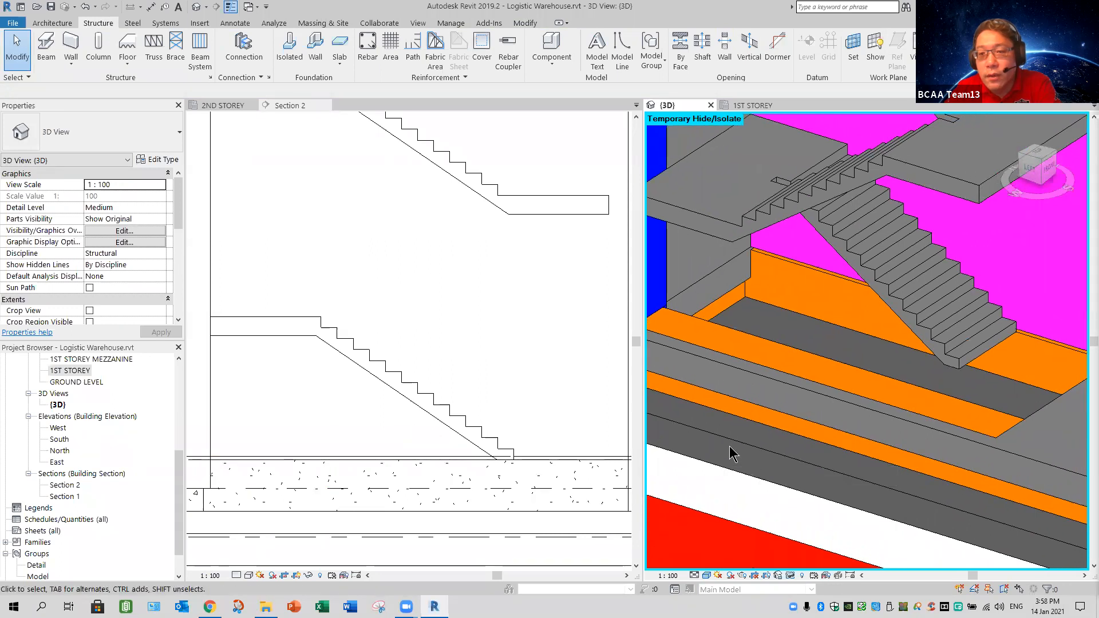
pyautogui.scroll(-3, 729, 446)
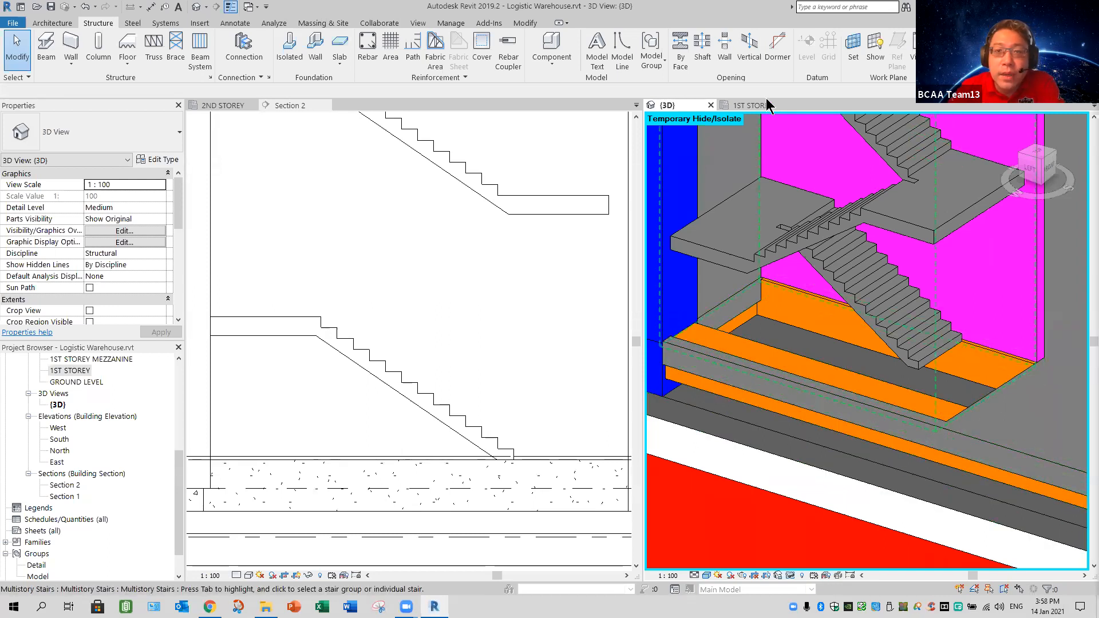
# In the 1ST STOREY plan, start a floor similar to the 1st Storey Slab 500mm with a height offset of -50
pyautogui.click(753, 105)
pyautogui.click(786, 510)
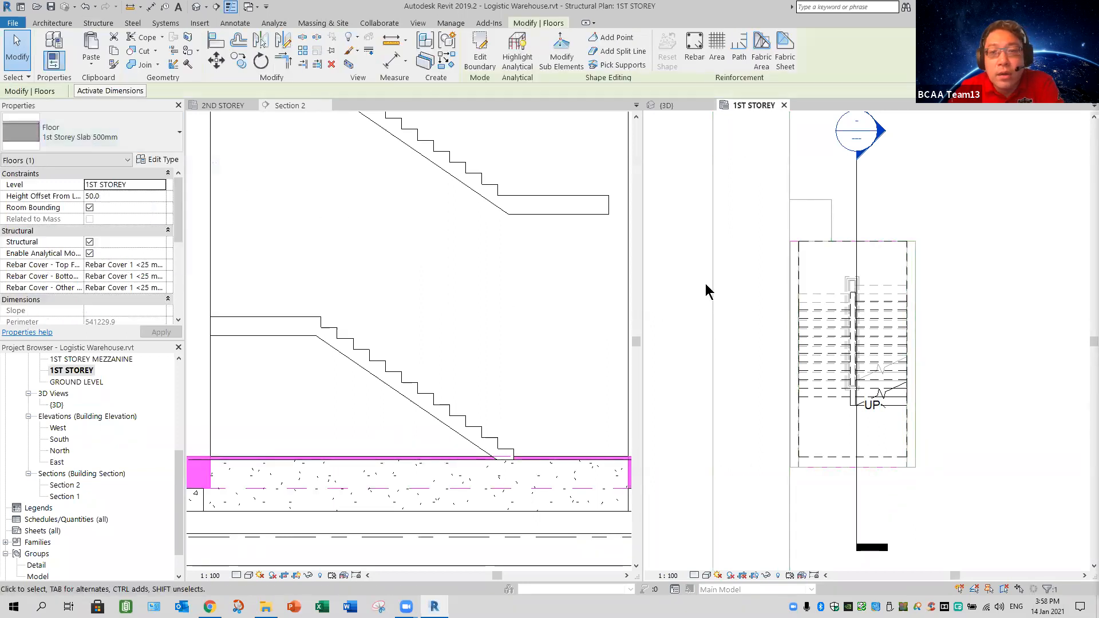
pyautogui.rightClick(746, 282)
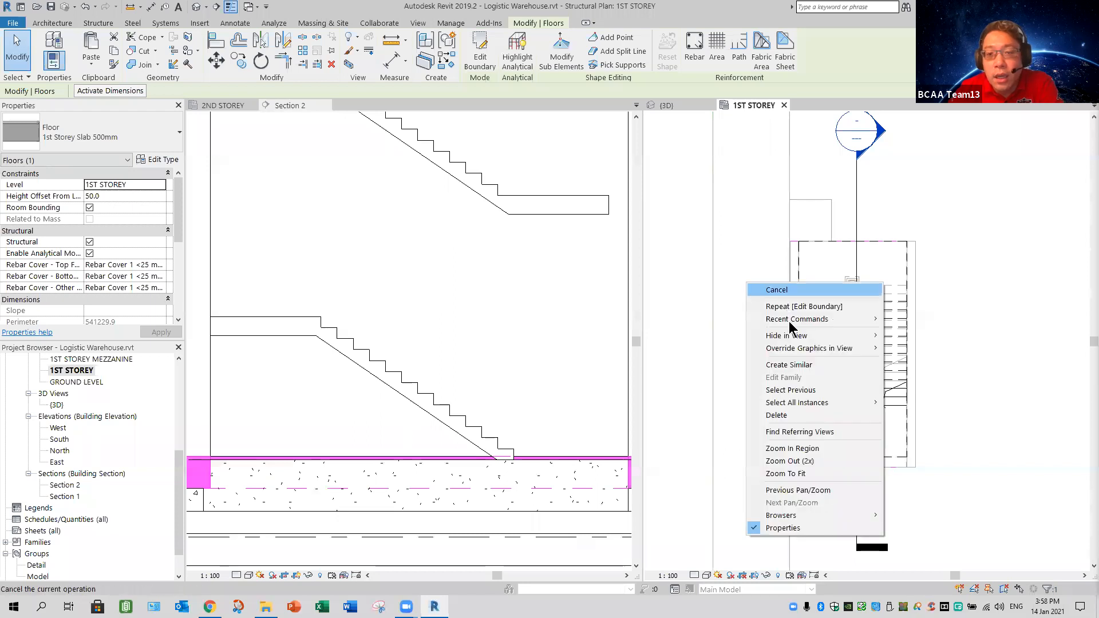
pyautogui.click(783, 366)
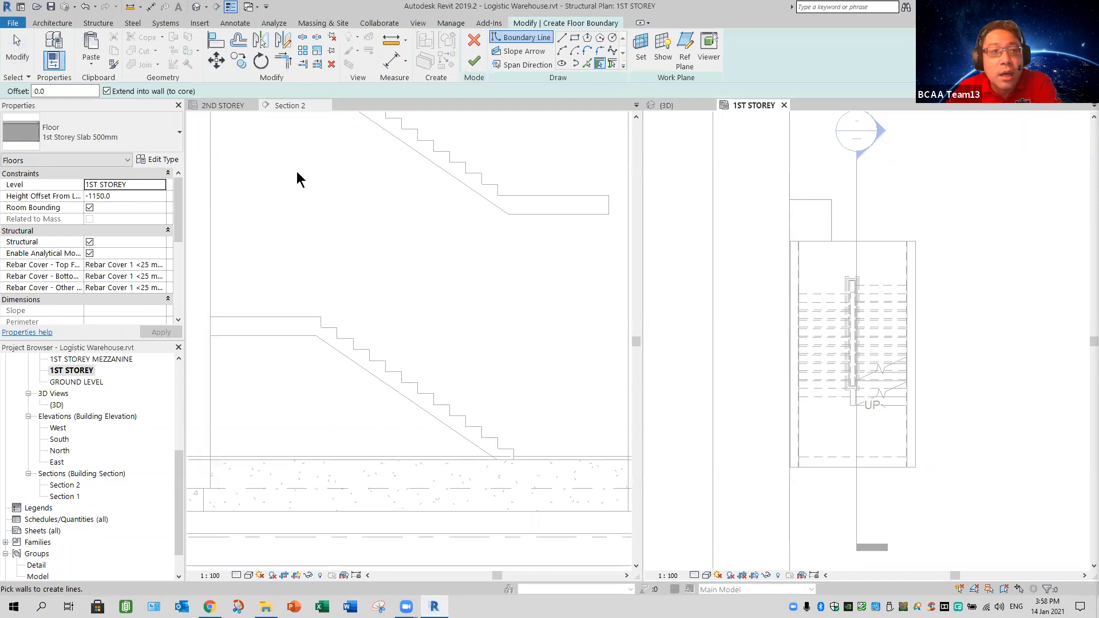
pyautogui.click(137, 197)
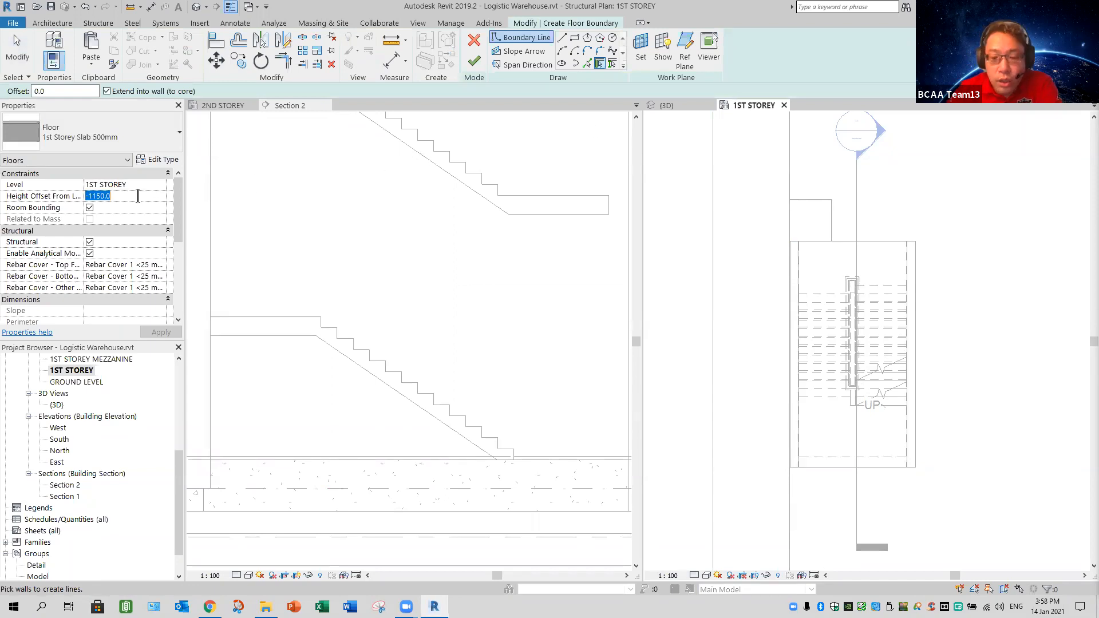
pyautogui.write('-')
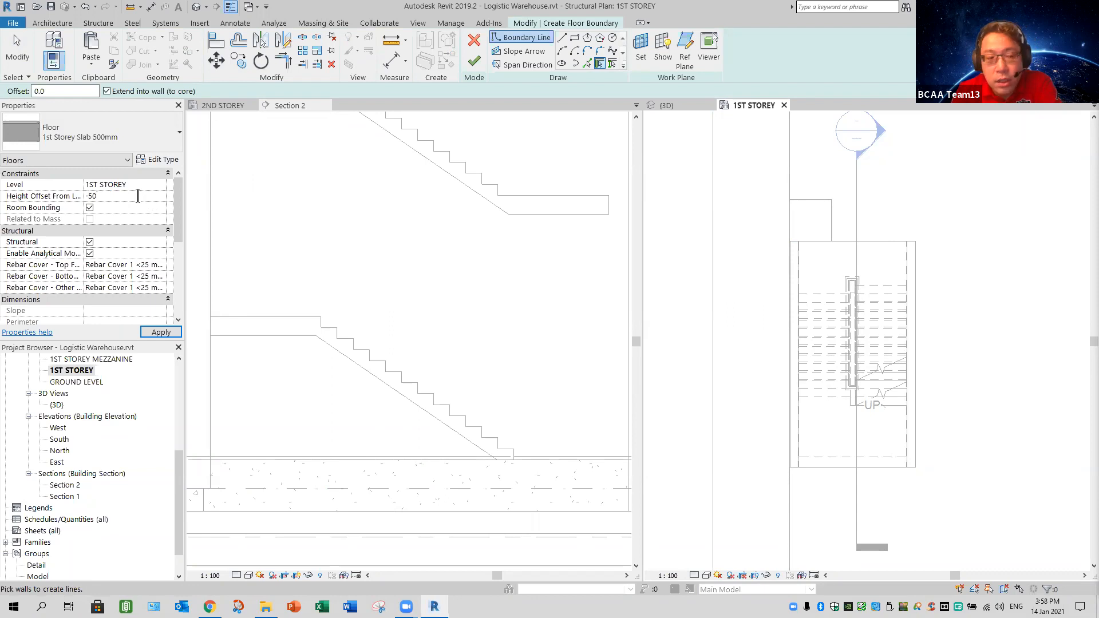
pyautogui.write('50')
pyautogui.press('Return')
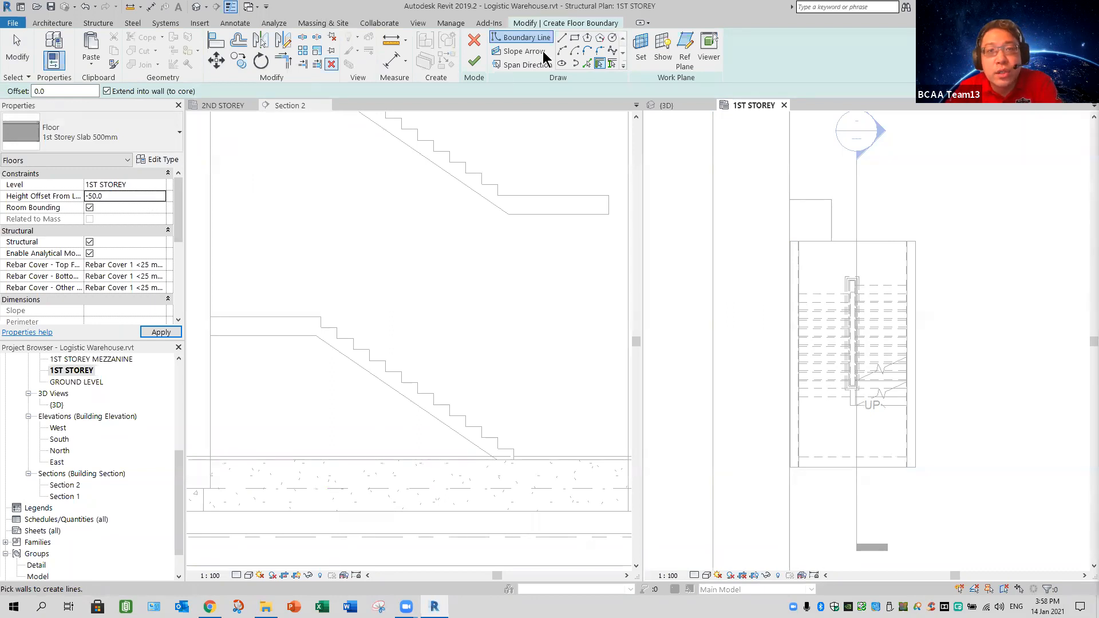
# Sketch a rectangular floor boundary from the stairwell's outer upper-right wall corner to the inner face of the opposite wall at its lower-left end
pyautogui.click(575, 38)
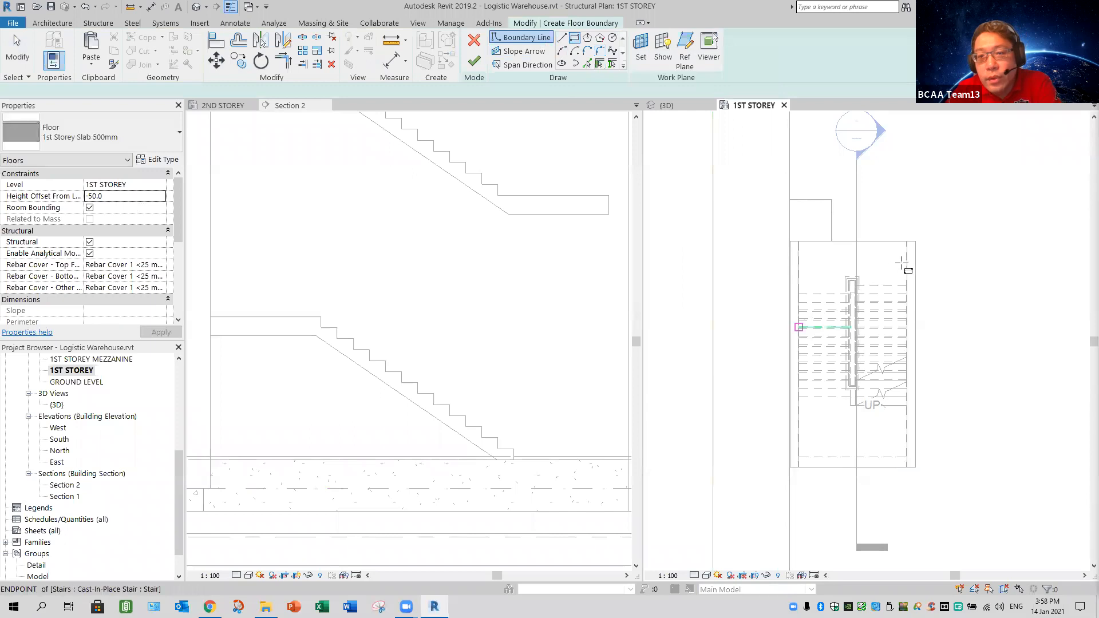
pyautogui.scroll(5, 903, 259)
pyautogui.scroll(3, 903, 258)
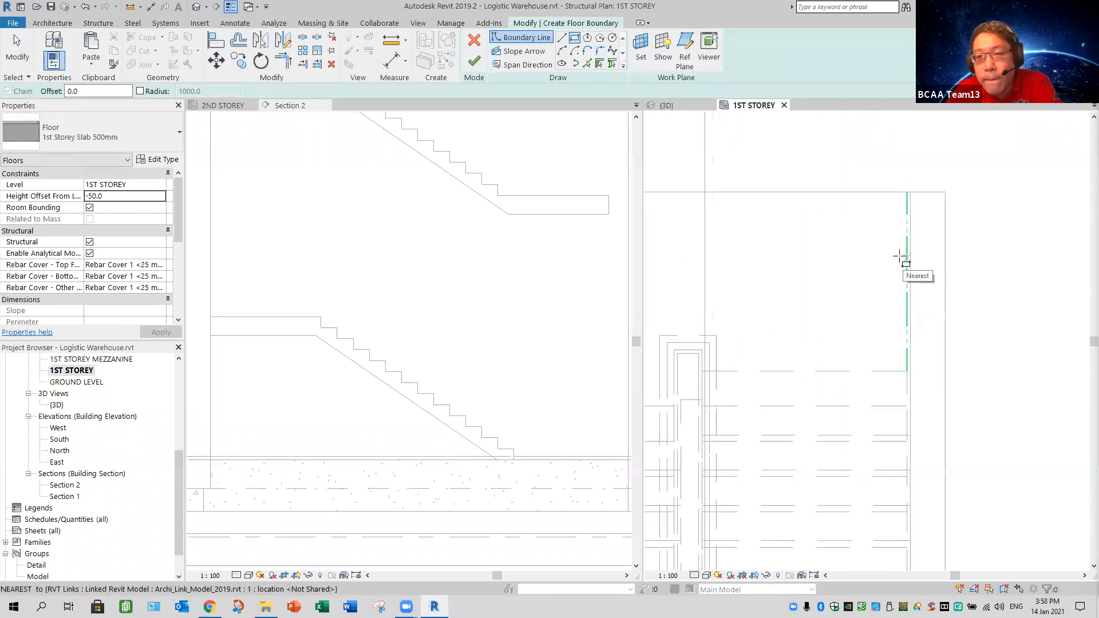
pyautogui.click(951, 182)
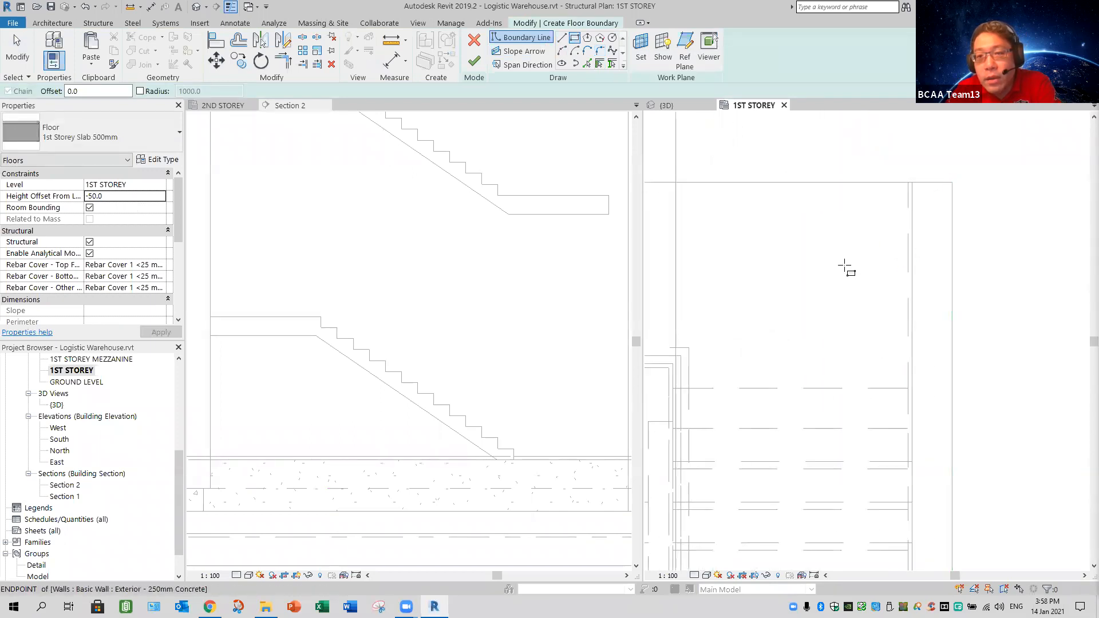
pyautogui.scroll(-3, 837, 275)
pyautogui.moveTo(974, 221); pyautogui.dragTo(1071, 184, button='middle')
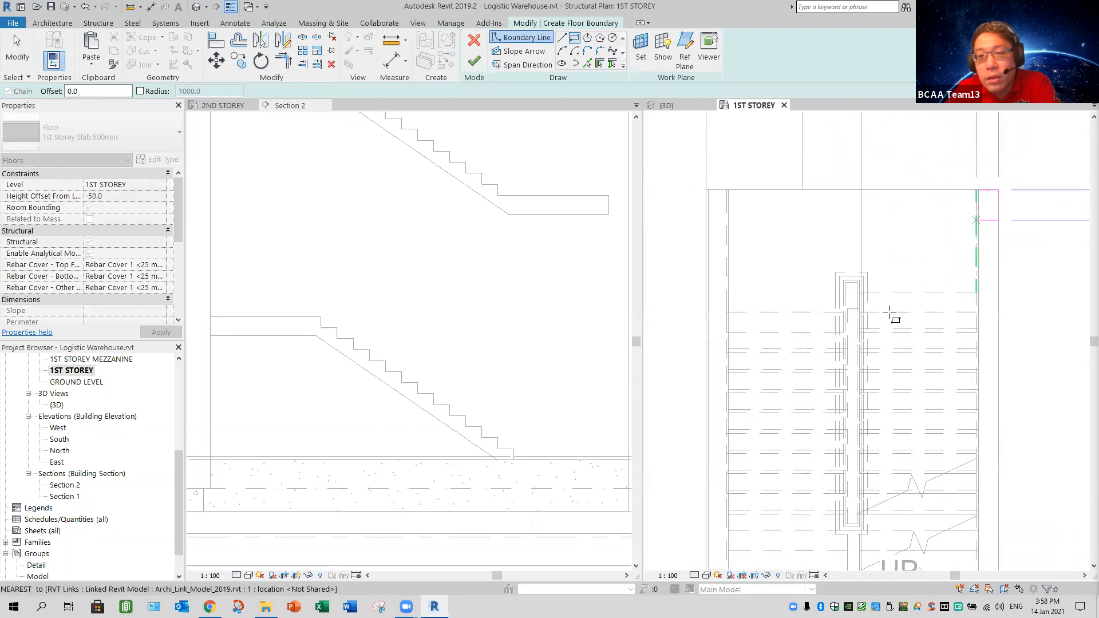
pyautogui.moveTo(841, 394); pyautogui.dragTo(862, 275, button='middle')
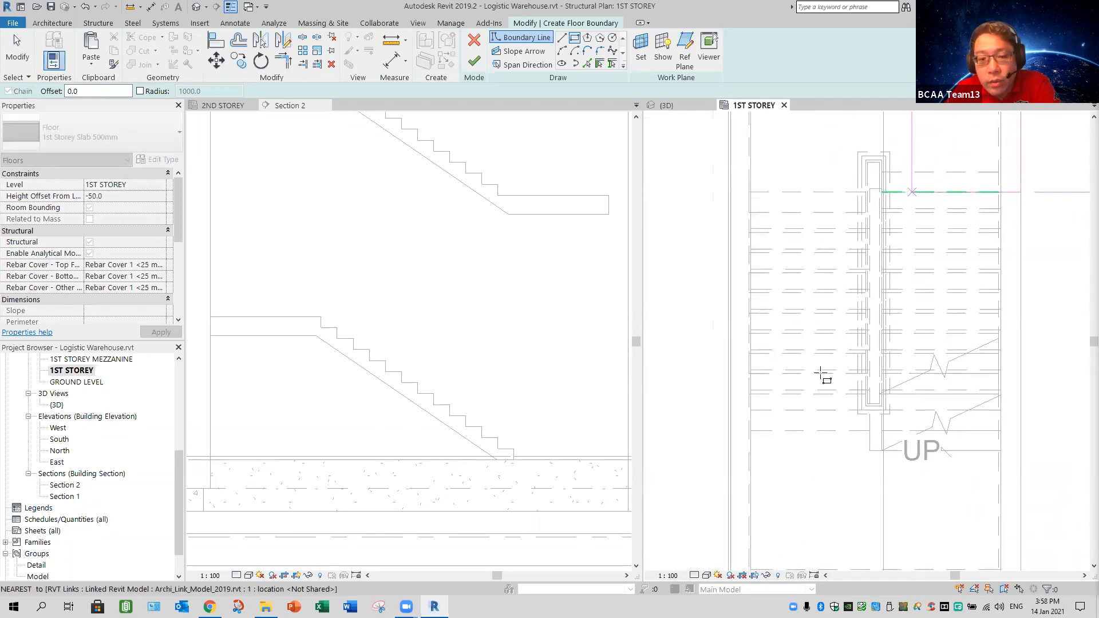
pyautogui.moveTo(786, 463); pyautogui.dragTo(817, 397, button='middle')
pyautogui.scroll(5, 799, 498)
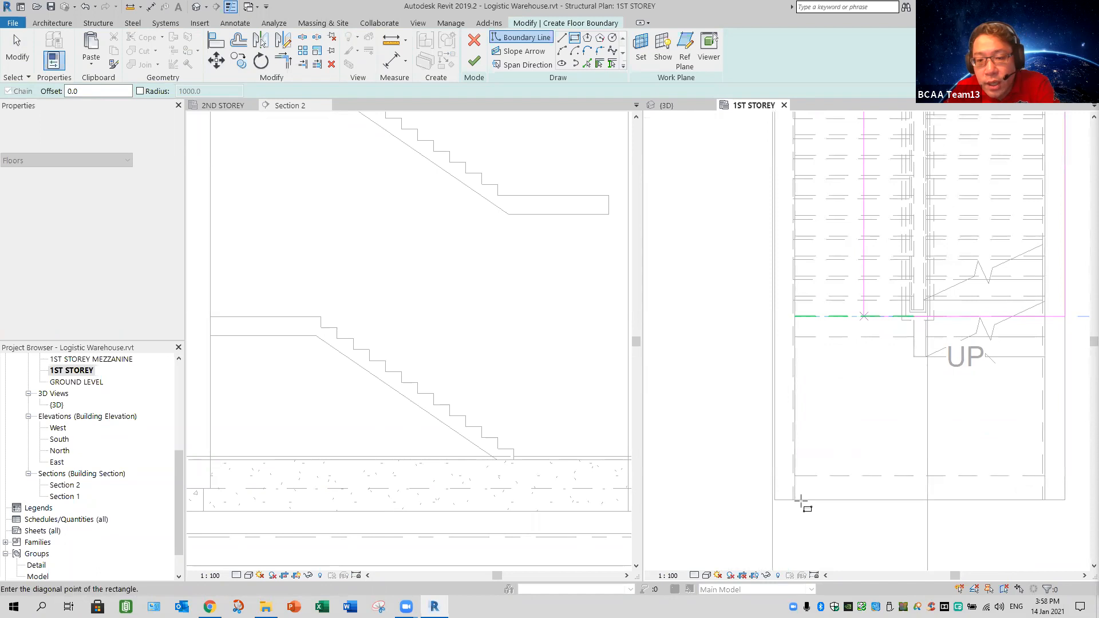
pyautogui.click(794, 493)
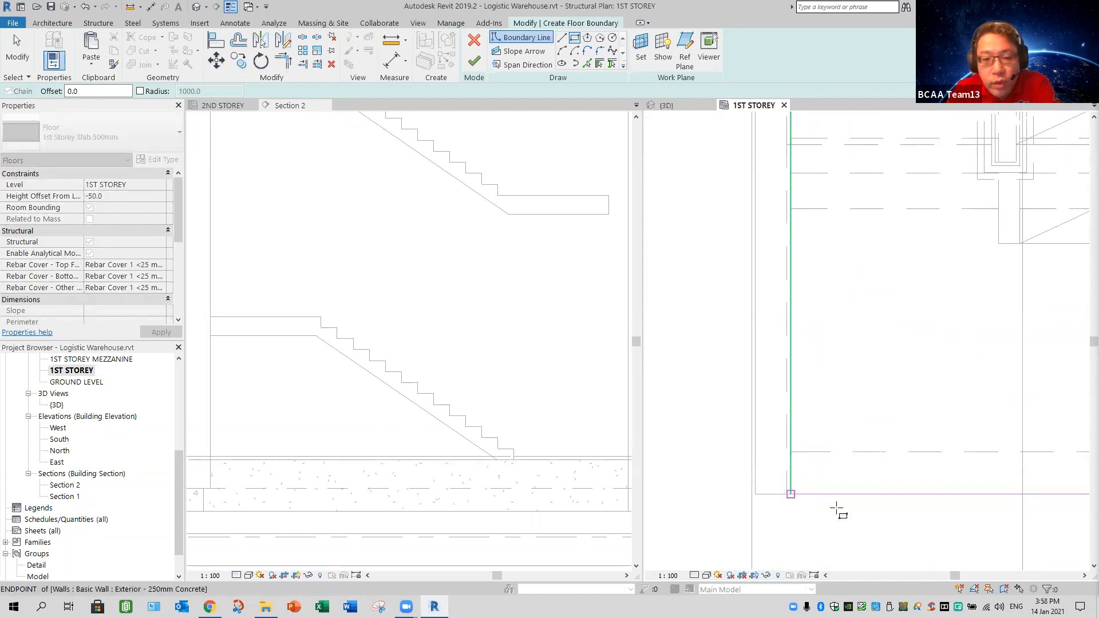
pyautogui.scroll(-4, 871, 401)
pyautogui.scroll(-5, 891, 379)
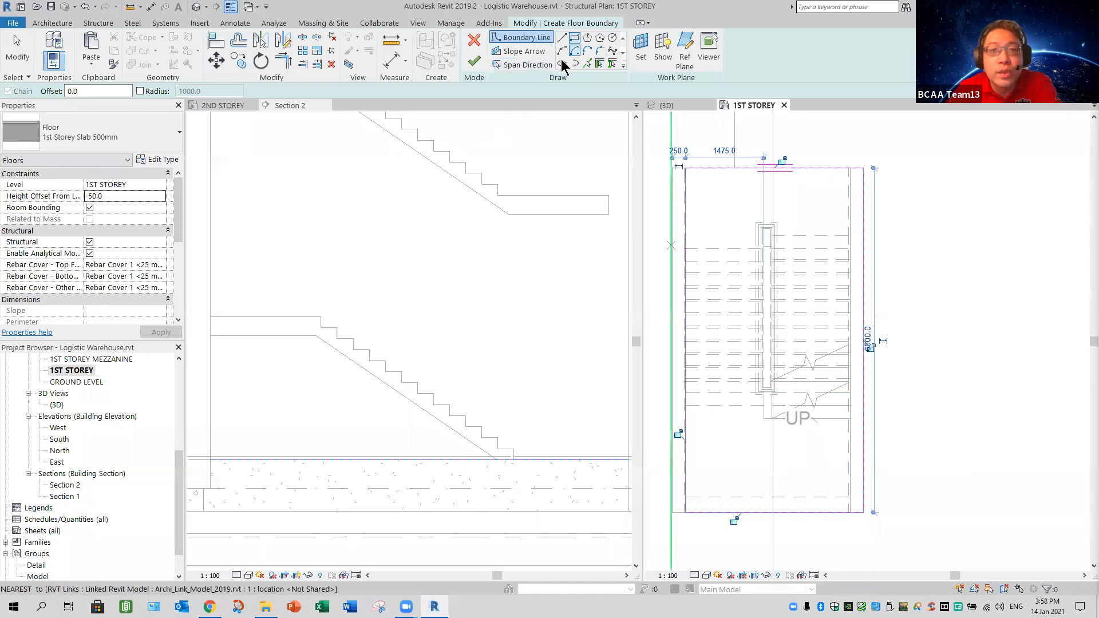
# Align the right boundary line to the inner edge of the stairwell's right wall and finish the floor
pyautogui.click(216, 40)
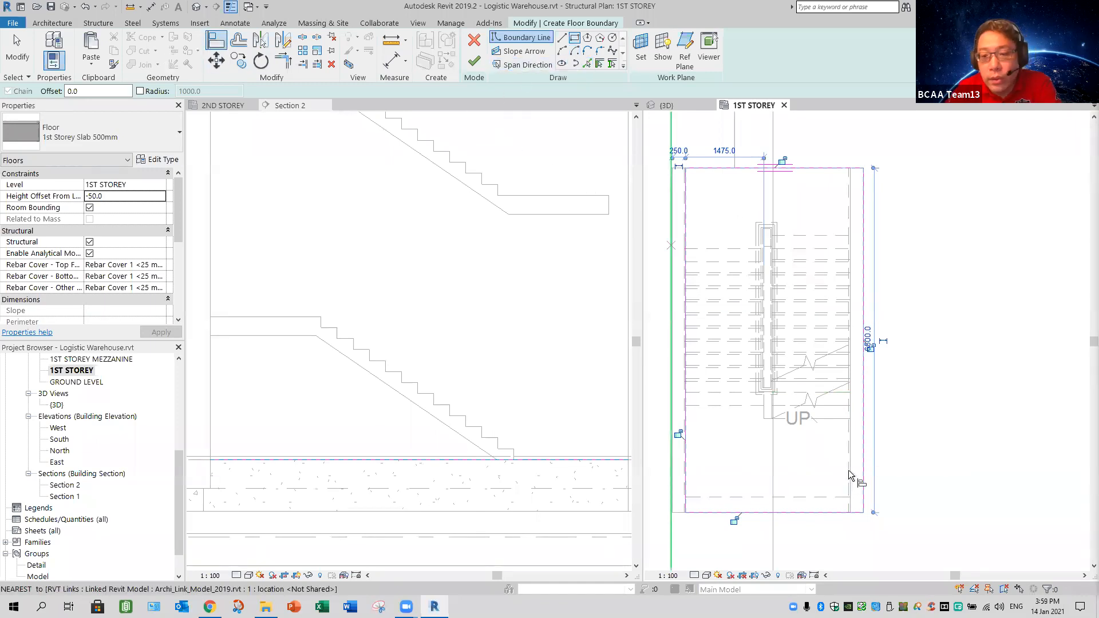
pyautogui.scroll(2, 849, 475)
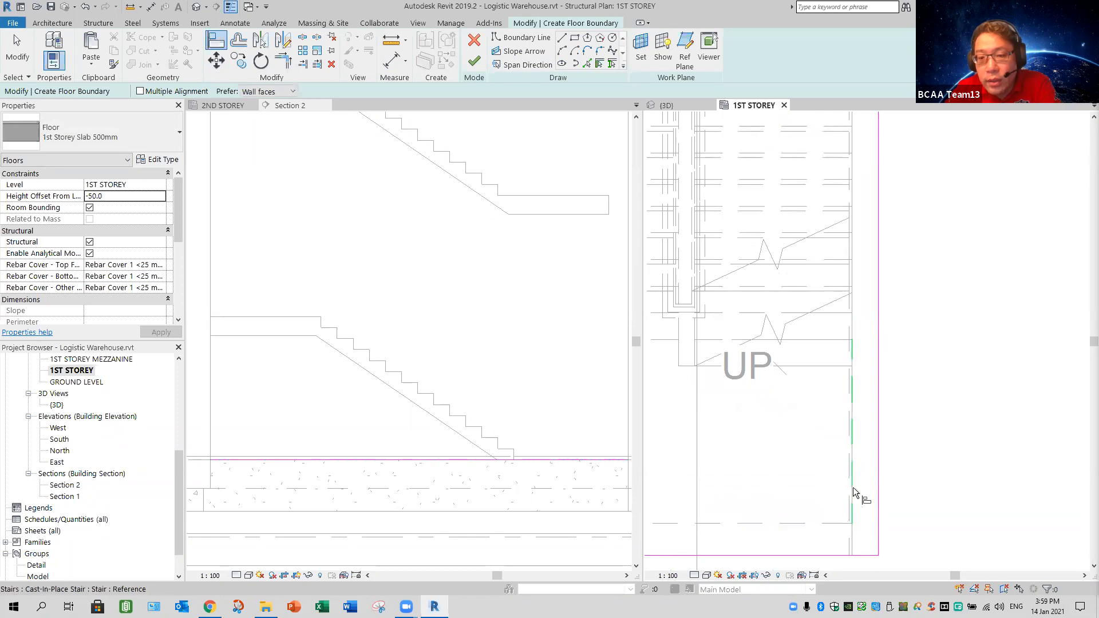
pyautogui.click(874, 473)
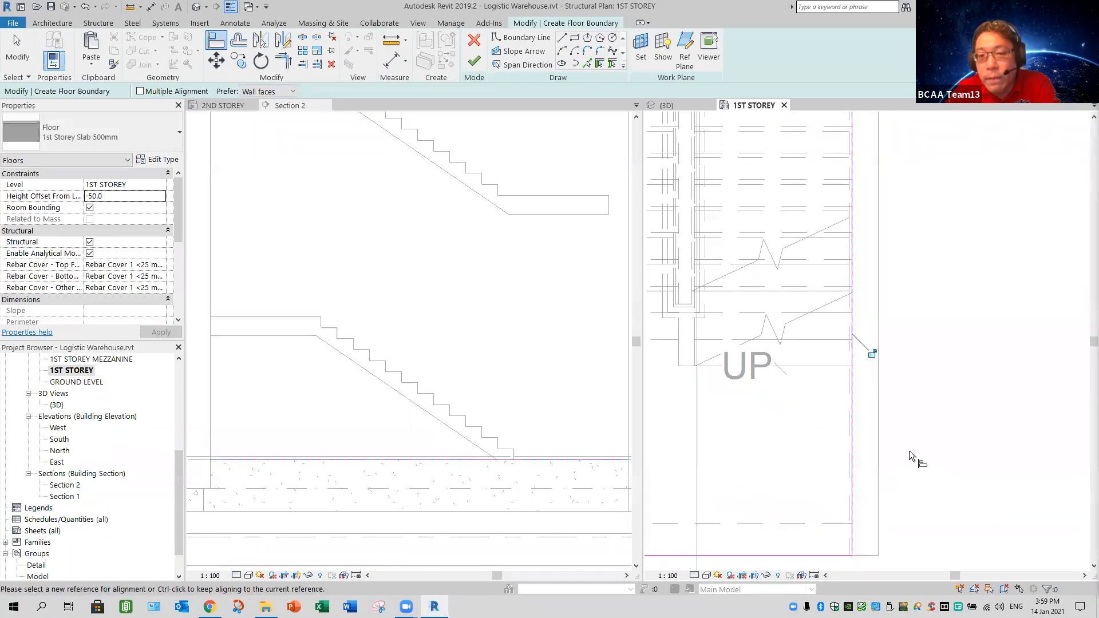
pyautogui.scroll(-4, 905, 451)
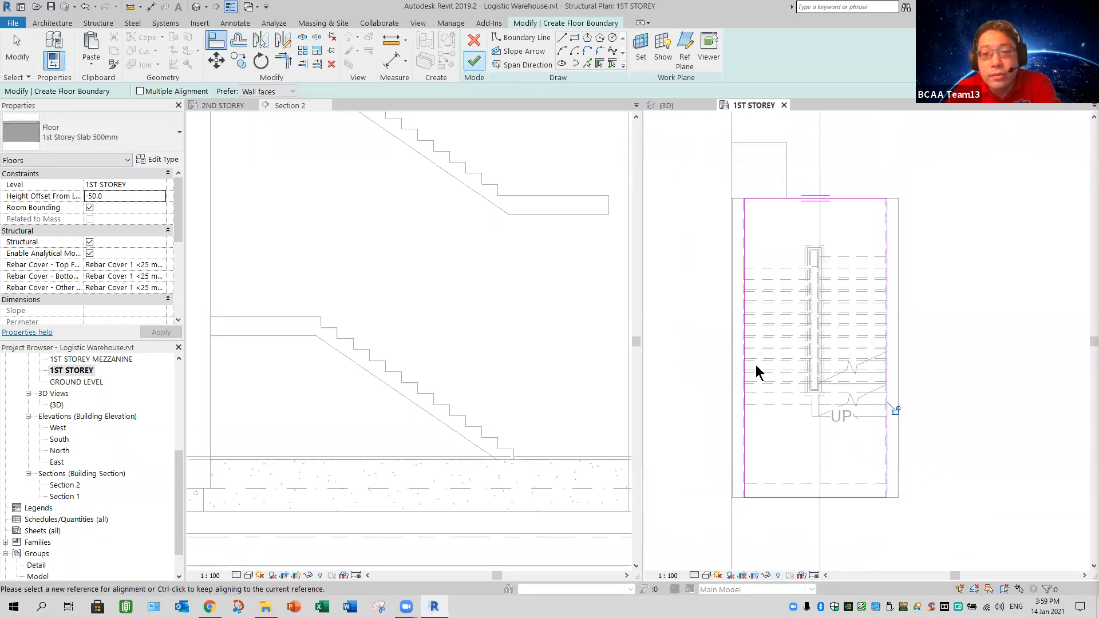
pyautogui.press('Escape')
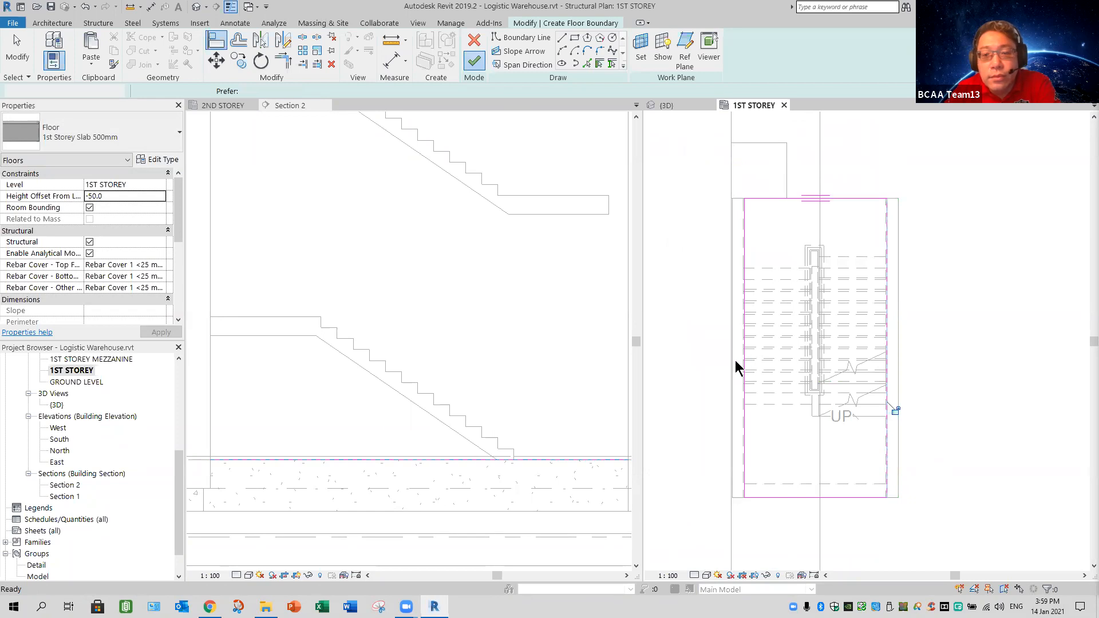
pyautogui.click(691, 383)
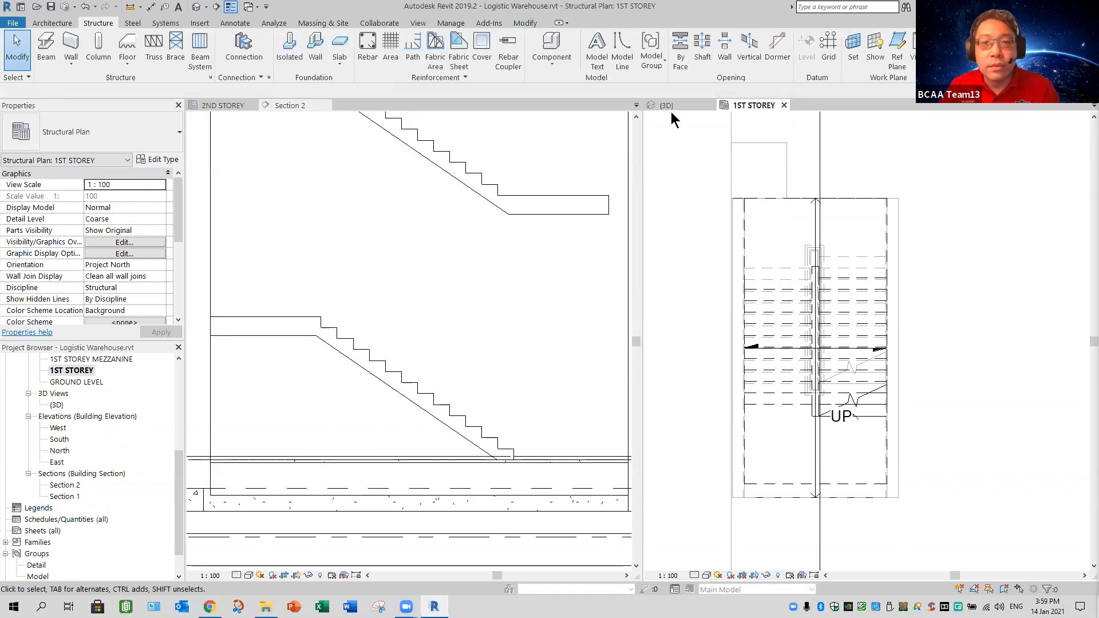
# Inspect the new stairwell slab and the 250mm concrete wall next to it in the 3D view
pyautogui.click(666, 105)
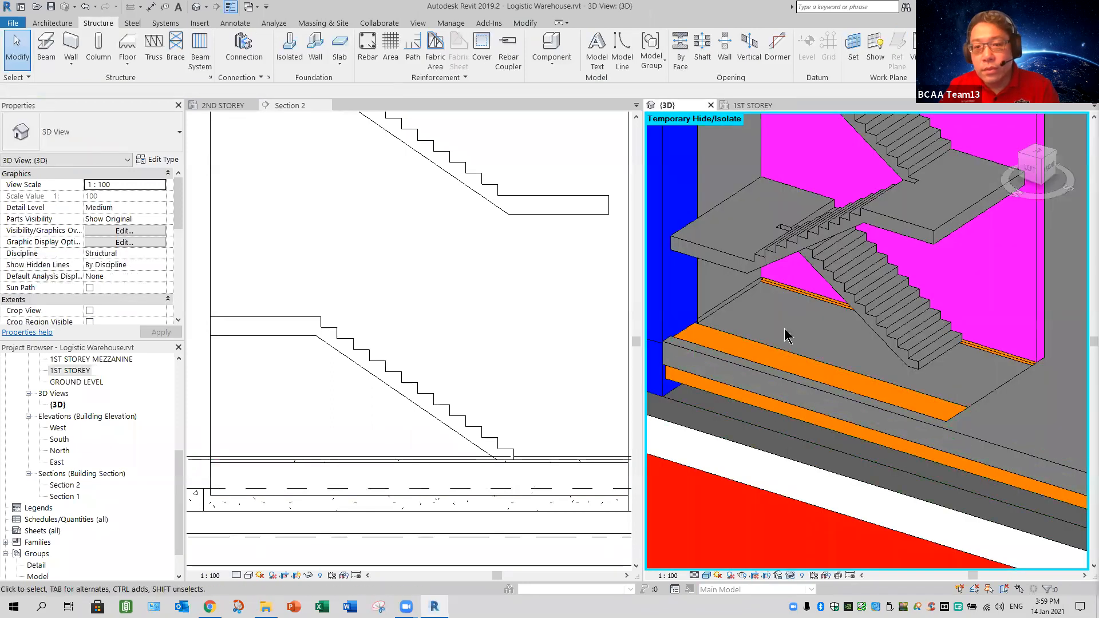
pyautogui.scroll(5, 786, 289)
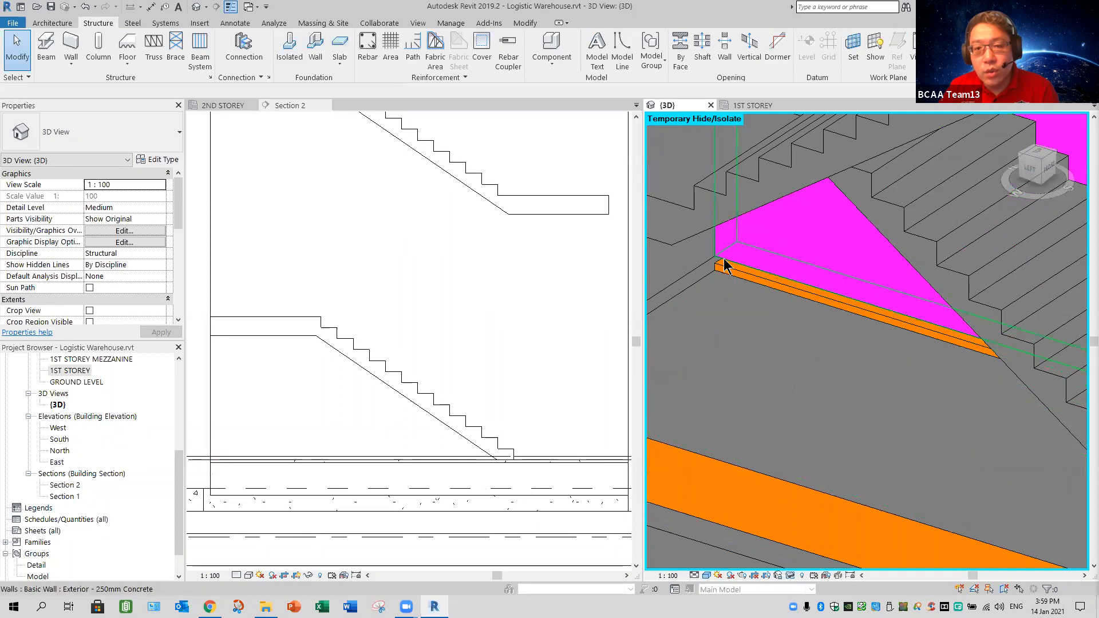
pyautogui.click(823, 373)
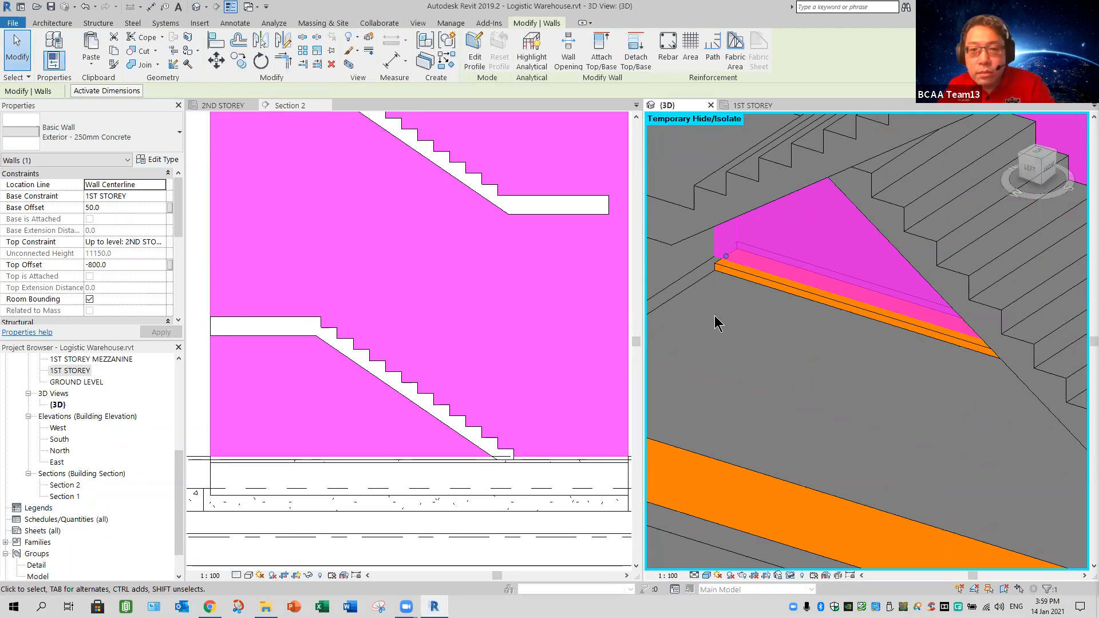
pyautogui.press('Escape')
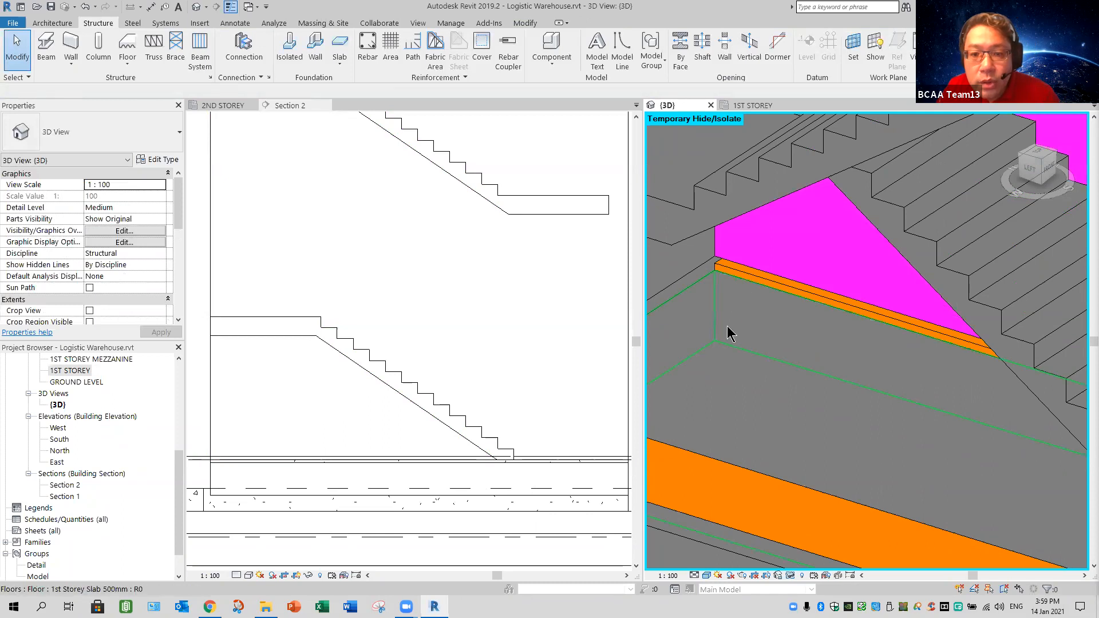
# Set the height offset of the 500 mm slab under the stairs to 0
pyautogui.click(260, 274)
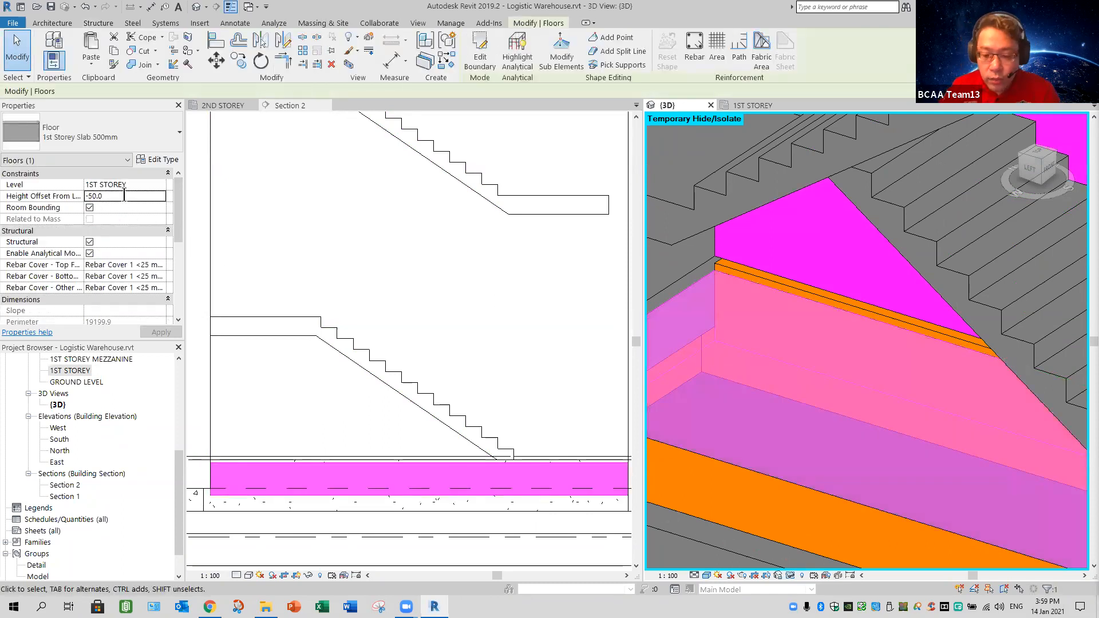
pyautogui.write('0')
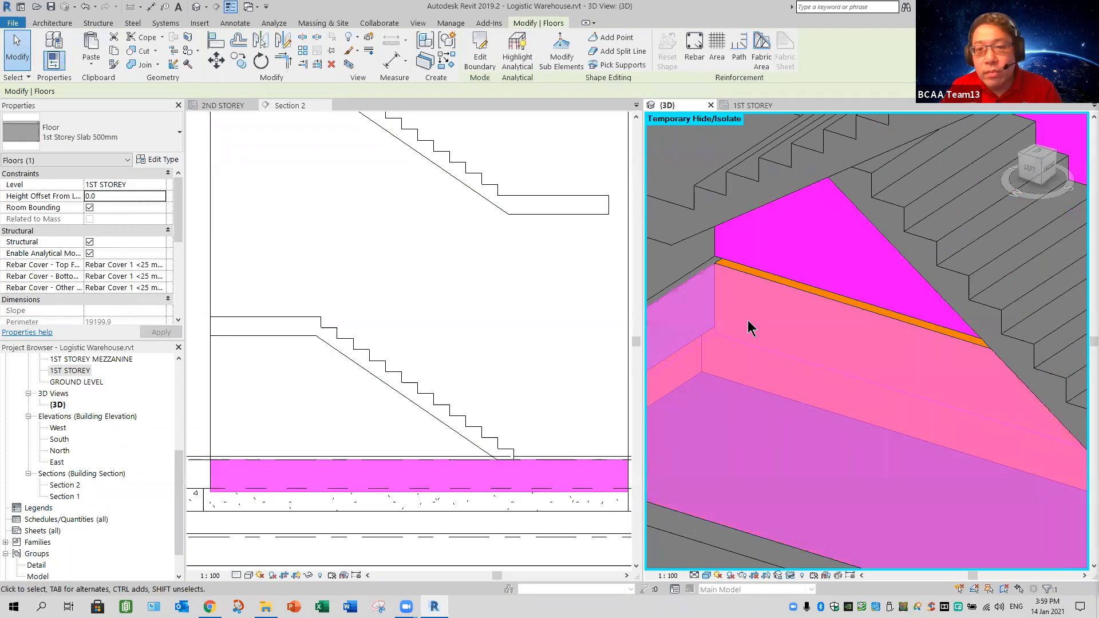
pyautogui.press('Escape')
# Set the base offset of the stairwell's 250mm concrete wall beside the lowest flight to 0
pyautogui.moveTo(764, 346); pyautogui.dragTo(839, 379, button='middle')
pyautogui.scroll(1, 967, 431)
pyautogui.moveTo(968, 432); pyautogui.dragTo(923, 487, button='middle')
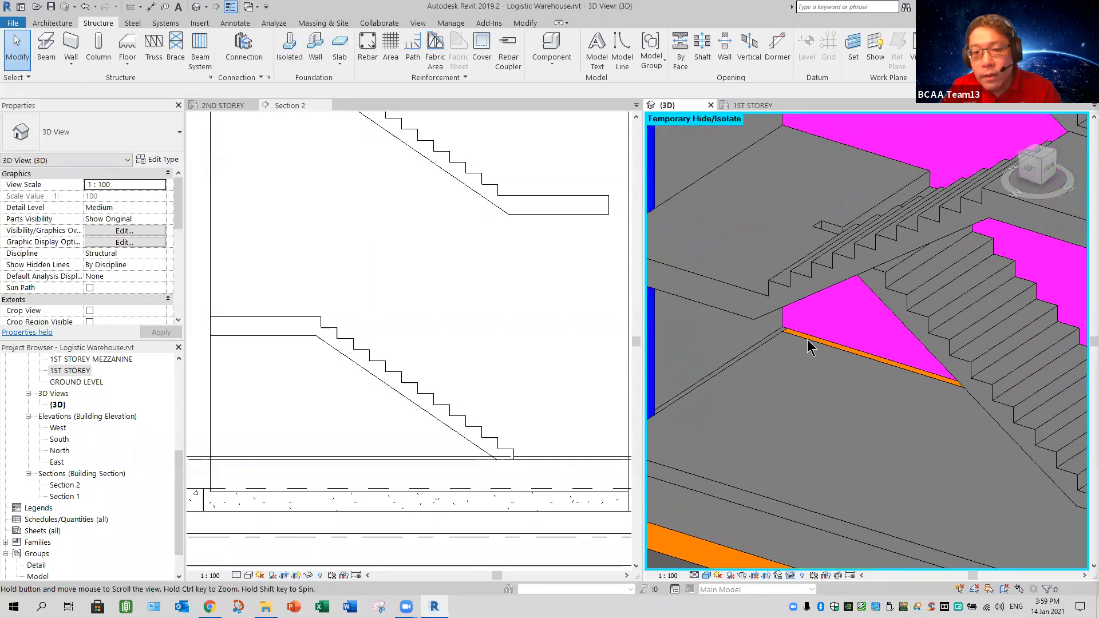
pyautogui.click(394, 351)
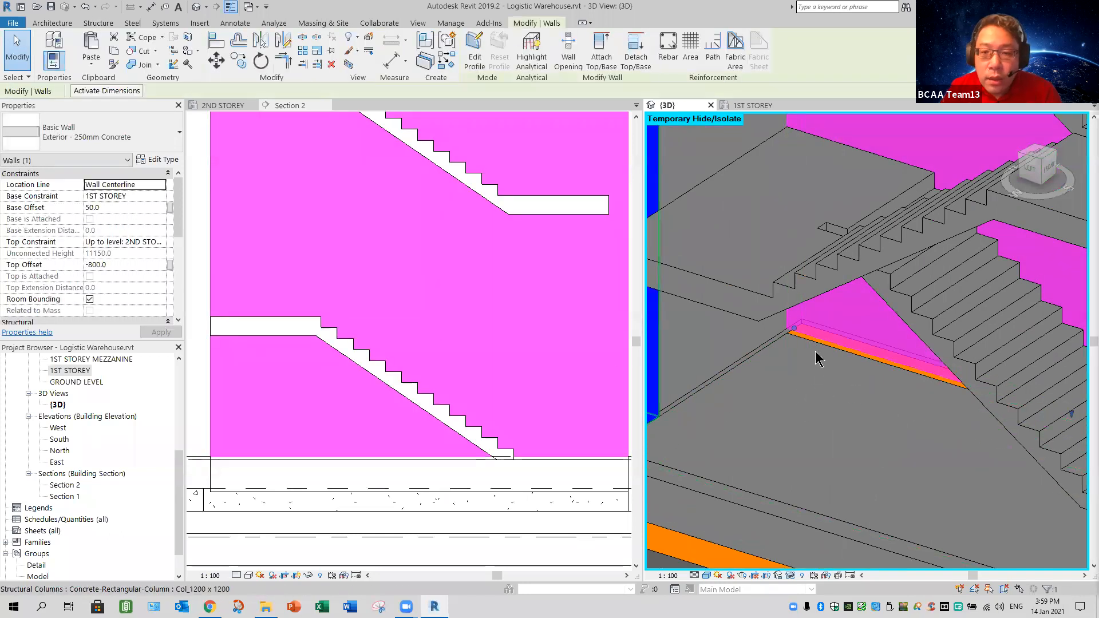
pyautogui.scroll(2, 800, 346)
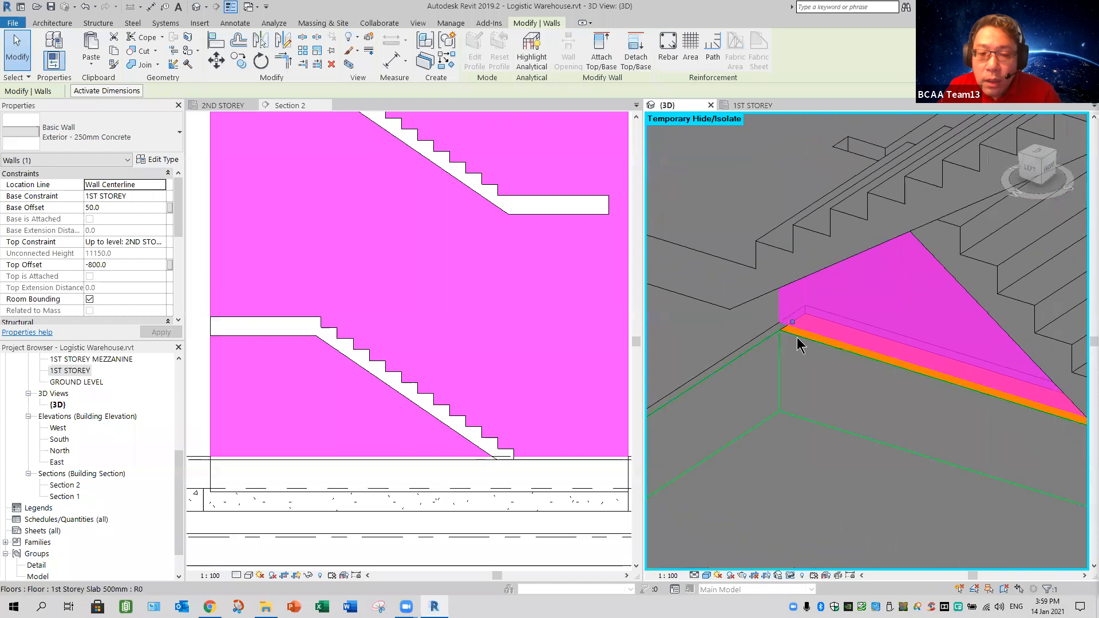
pyautogui.scroll(1, 798, 345)
pyautogui.scroll(3, 796, 341)
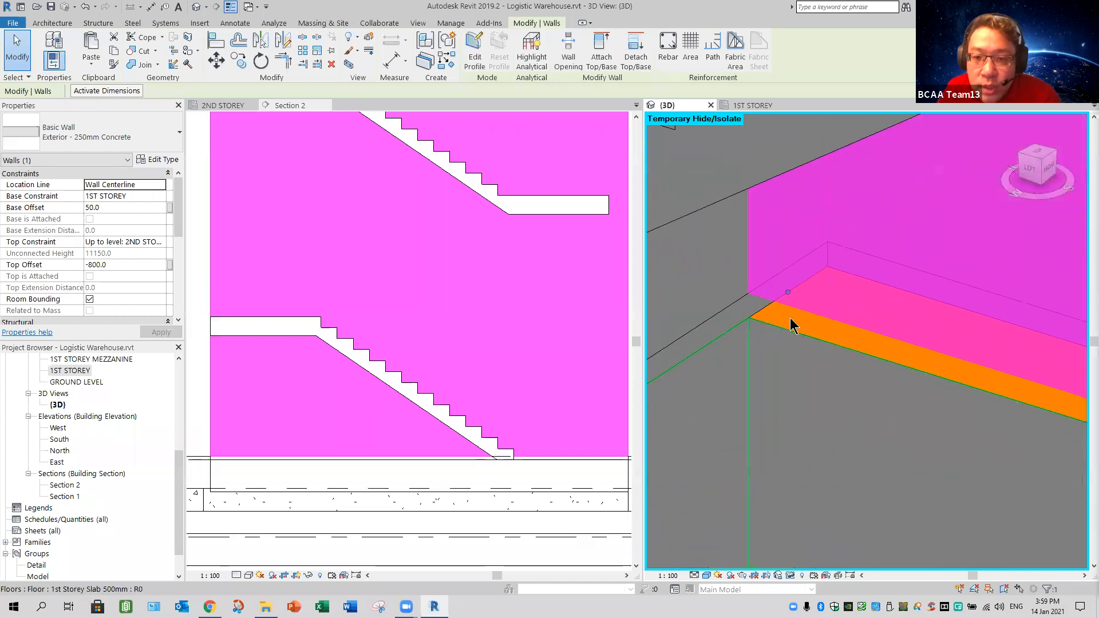
pyautogui.click(113, 207)
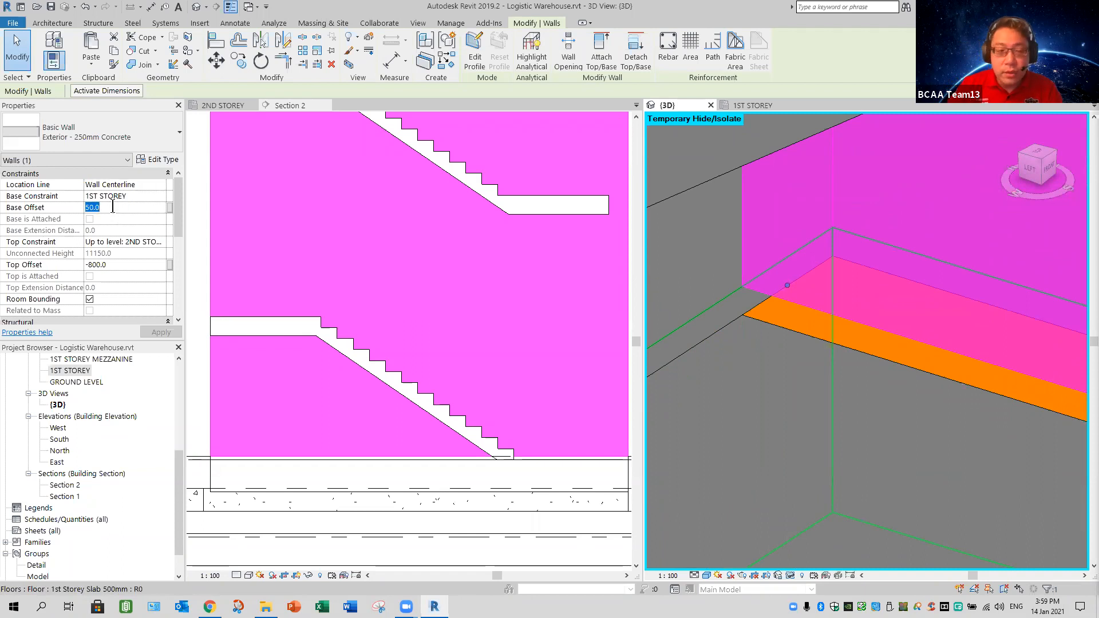
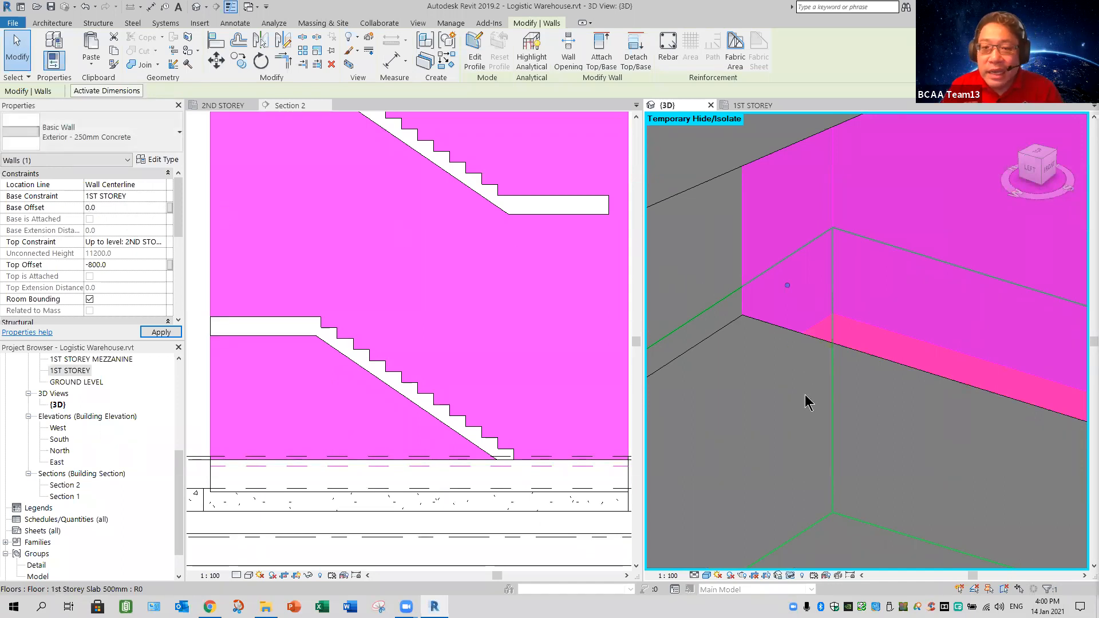
pyautogui.press('Escape')
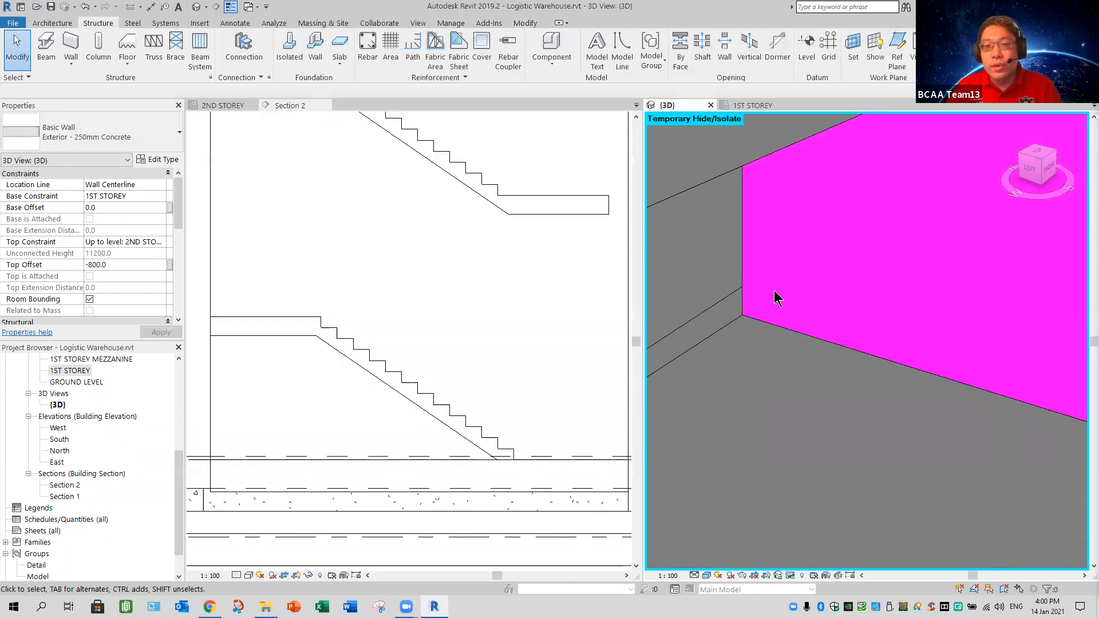
# Examine the junction of the wall and the 1st storey slab, and the stair landings of the upper storeys, in the 3D view
pyautogui.scroll(-2, 761, 274)
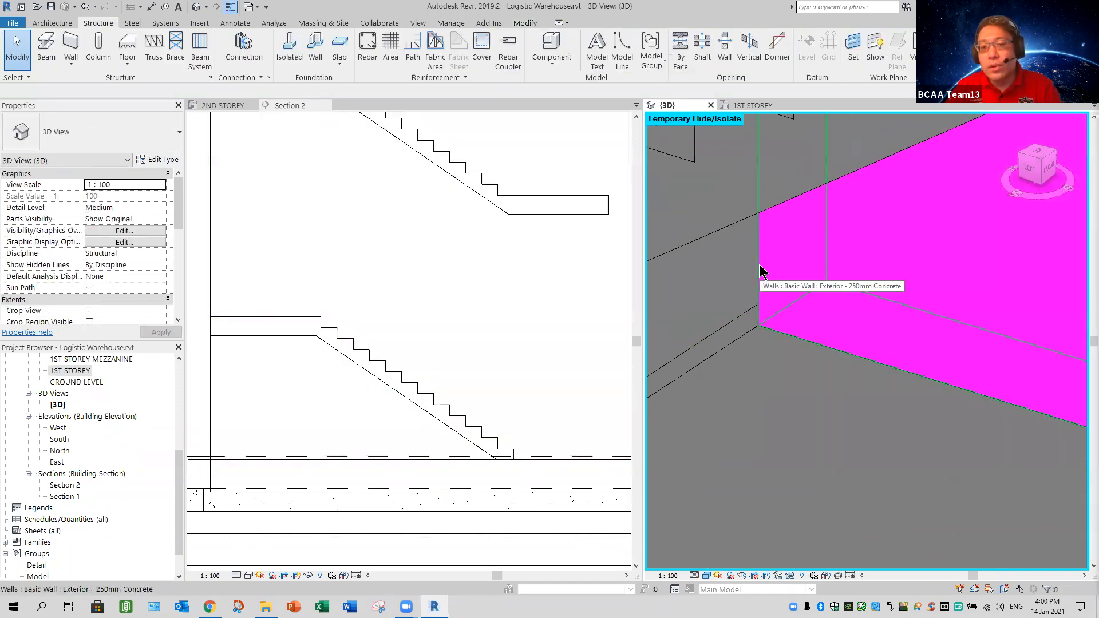
pyautogui.scroll(-5, 818, 380)
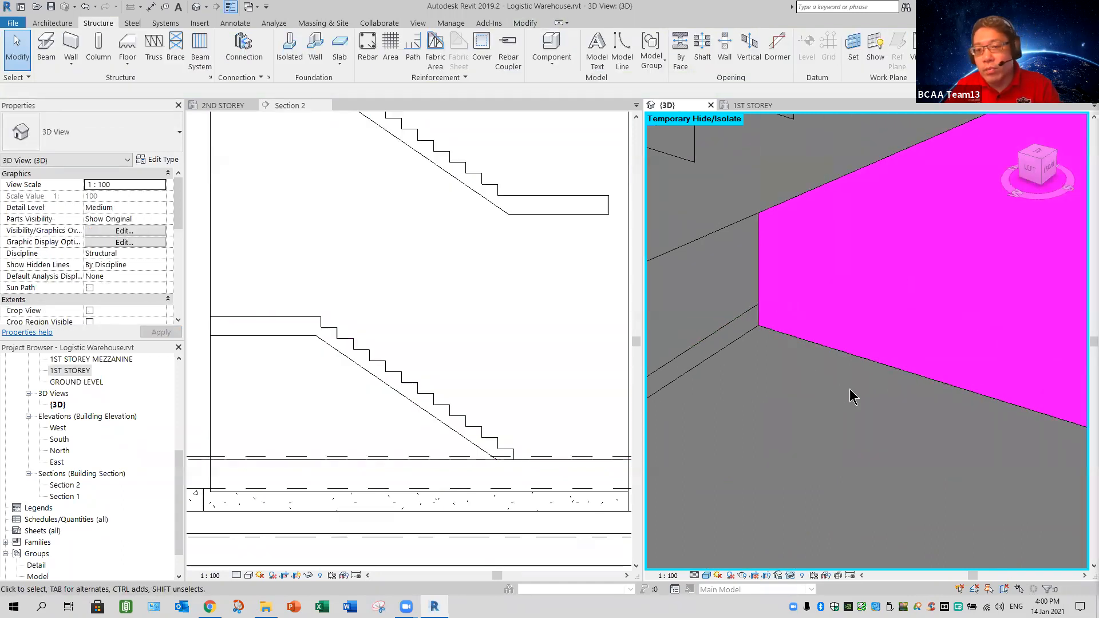
pyautogui.scroll(5, 904, 483)
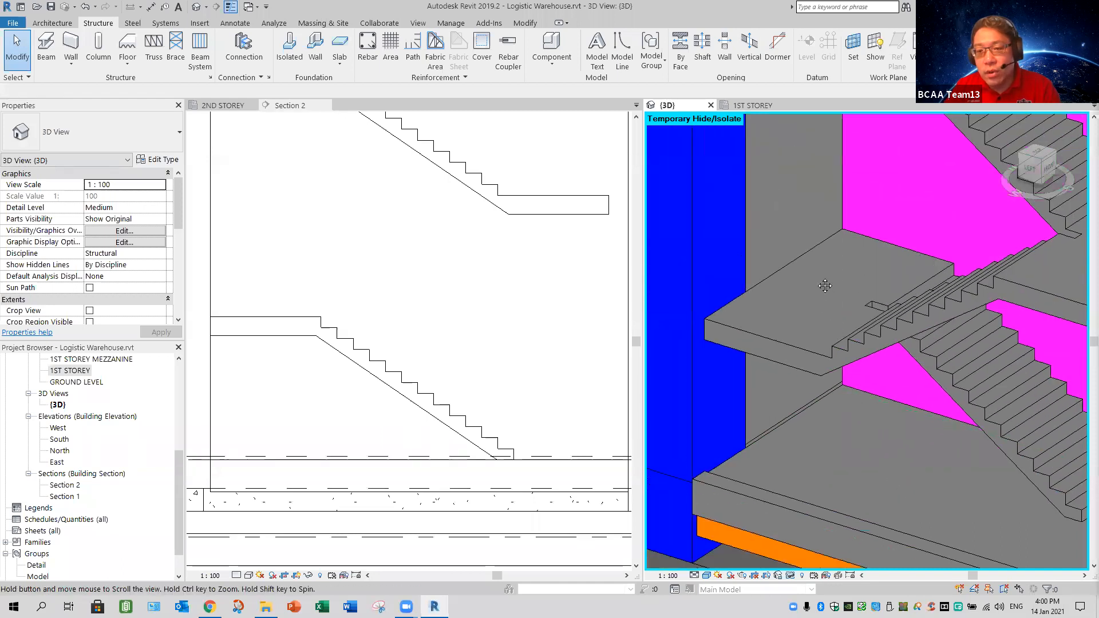
pyautogui.scroll(-5, 933, 458)
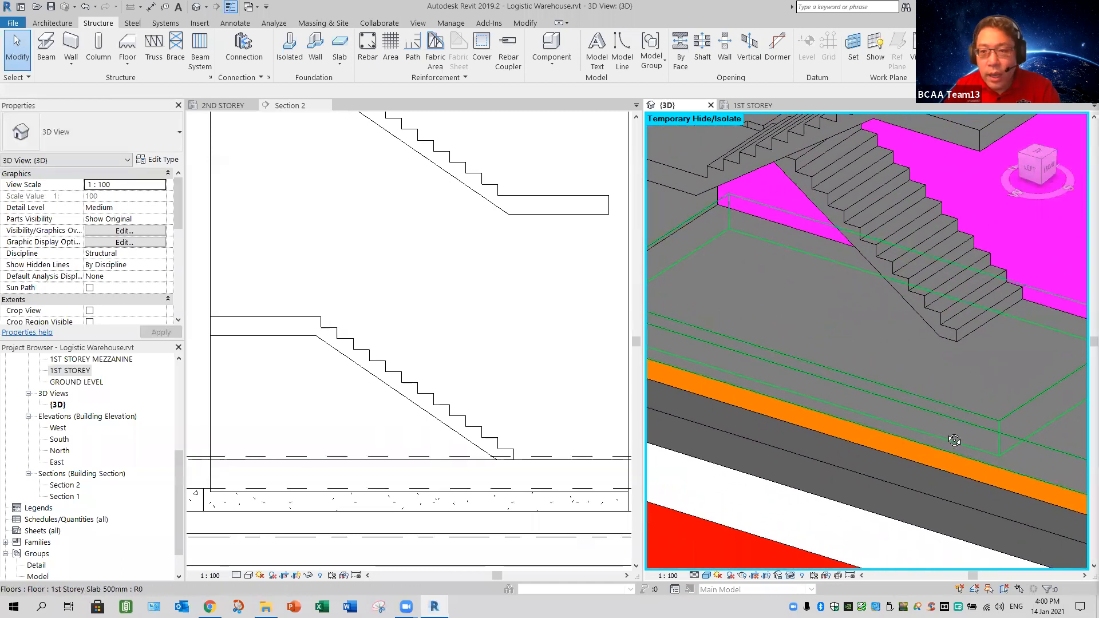
pyautogui.keyDown('shift'); pyautogui.moveTo(990, 462); pyautogui.dragTo(895, 238, button='middle'); pyautogui.keyUp('shift')
pyautogui.keyDown('shift'); pyautogui.moveTo(985, 378); pyautogui.dragTo(852, 383, button='middle'); pyautogui.keyUp('shift')
pyautogui.scroll(-3, 956, 418)
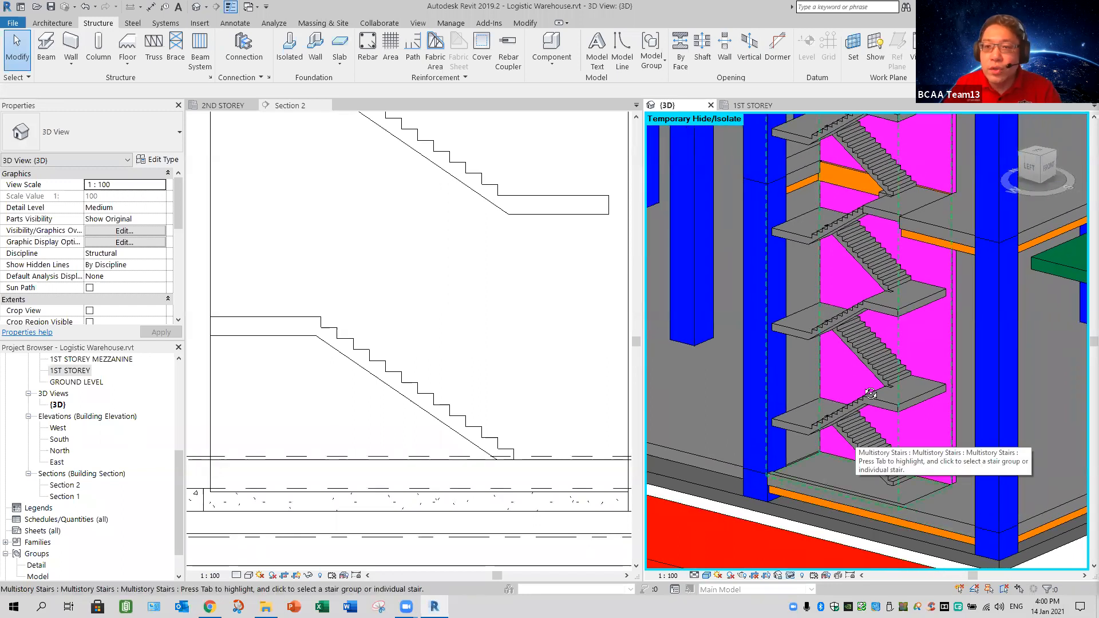
pyautogui.keyDown('shift'); pyautogui.moveTo(937, 399); pyautogui.dragTo(987, 419, button='middle'); pyautogui.keyUp('shift')
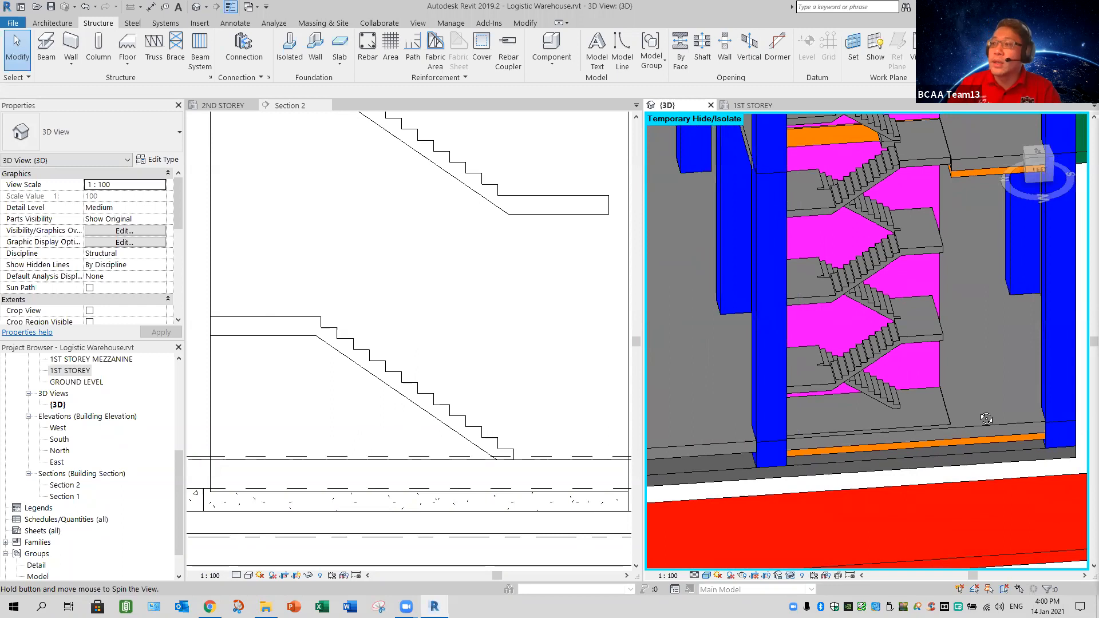
pyautogui.keyDown('shift'); pyautogui.moveTo(924, 442); pyautogui.dragTo(816, 200, button='middle'); pyautogui.keyUp('shift')
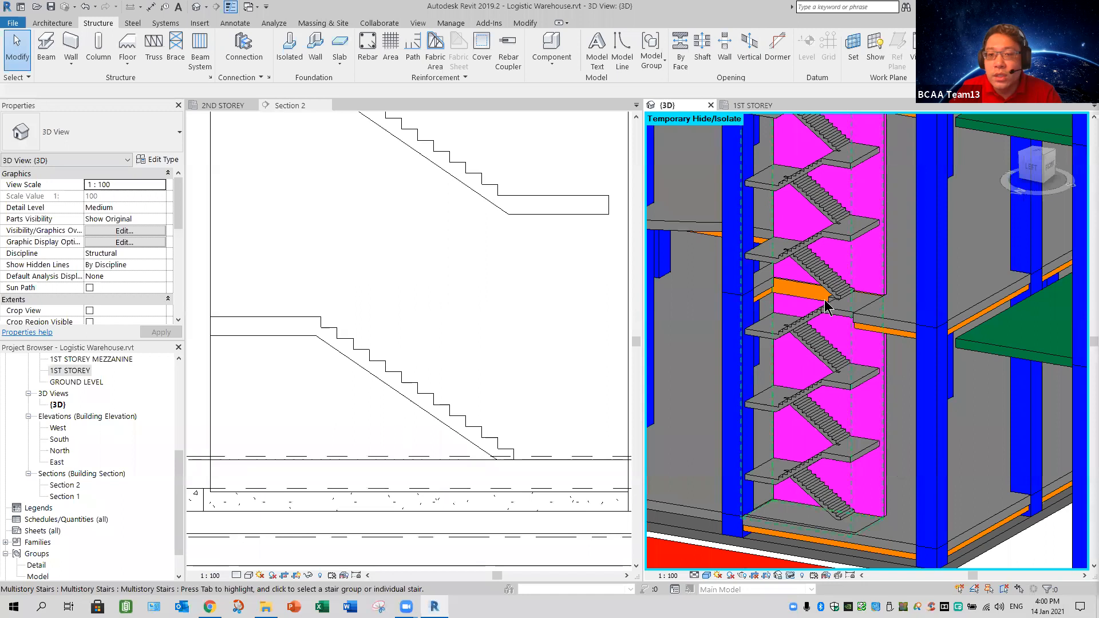
# Start editing the boundary of the 2ND STOREY Staircase Landing 300mm floor and locate its edge under the stair flight in Section 2
pyautogui.scroll(3, 826, 307)
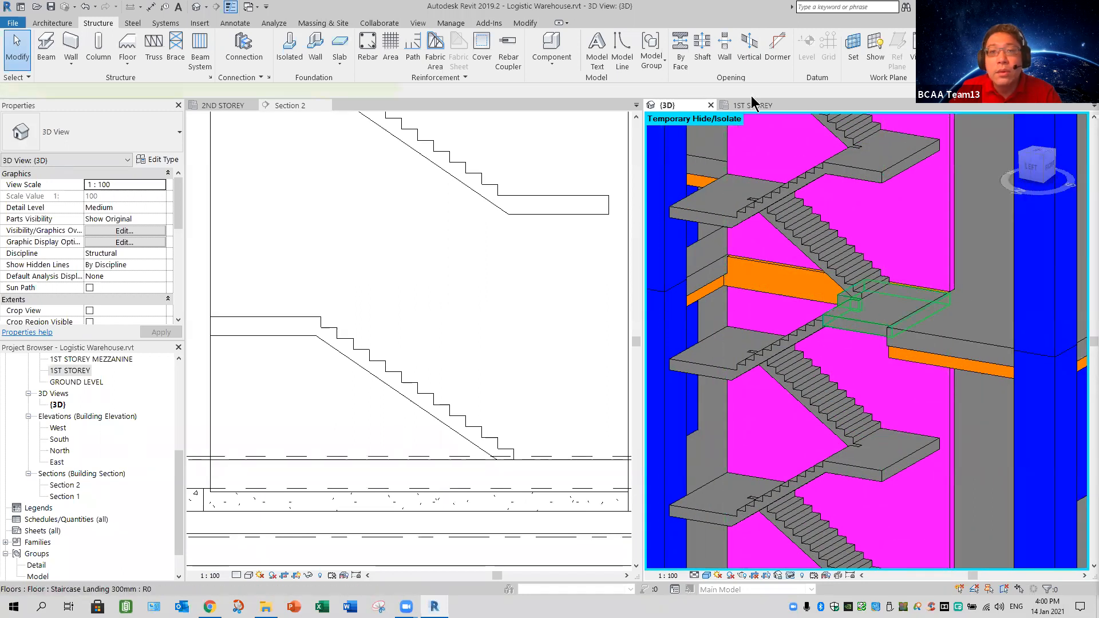
pyautogui.click(479, 59)
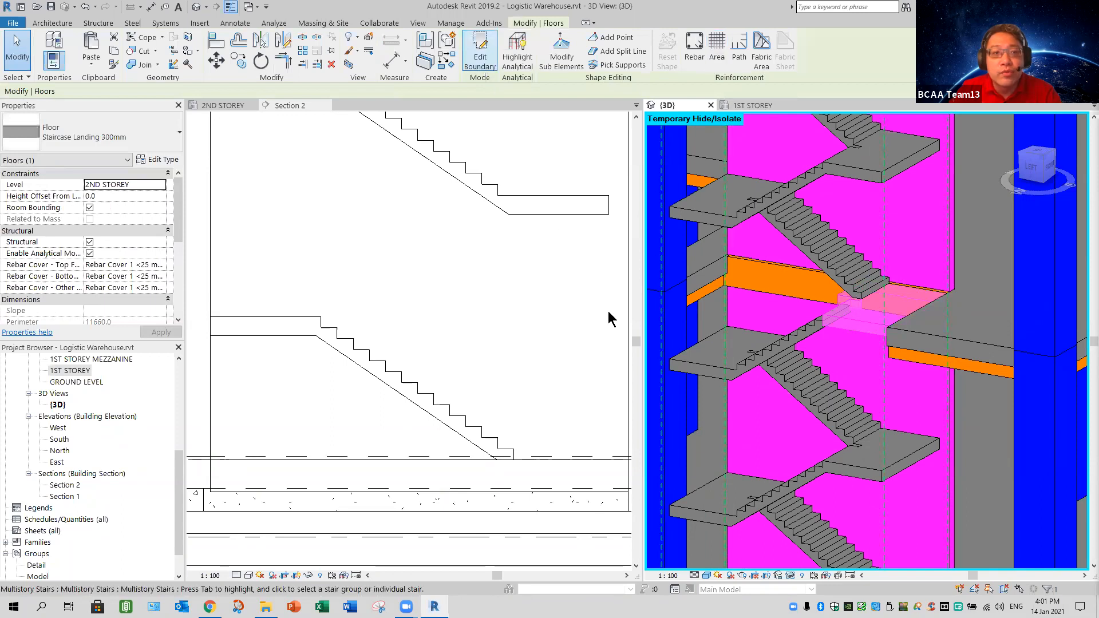
pyautogui.click(448, 241)
pyautogui.scroll(3, 449, 232)
pyautogui.scroll(-4, 457, 228)
pyautogui.scroll(-1, 448, 229)
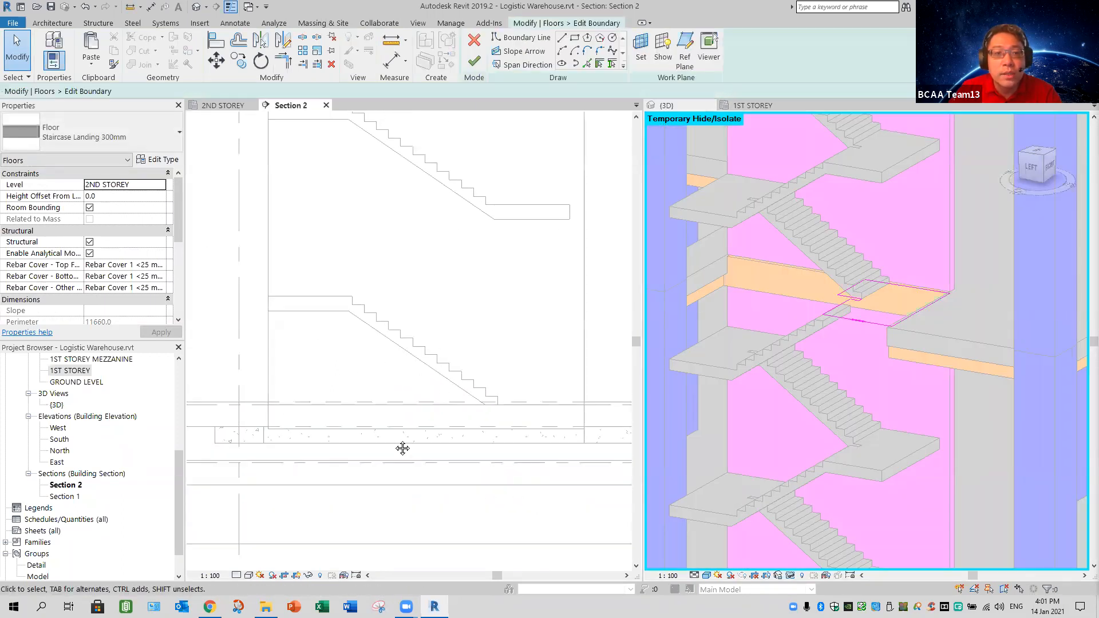
pyautogui.moveTo(415, 220); pyautogui.dragTo(388, 425, button='middle')
pyautogui.moveTo(398, 238); pyautogui.dragTo(386, 443, button='middle')
pyautogui.scroll(1, 406, 286)
pyautogui.scroll(5, 408, 292)
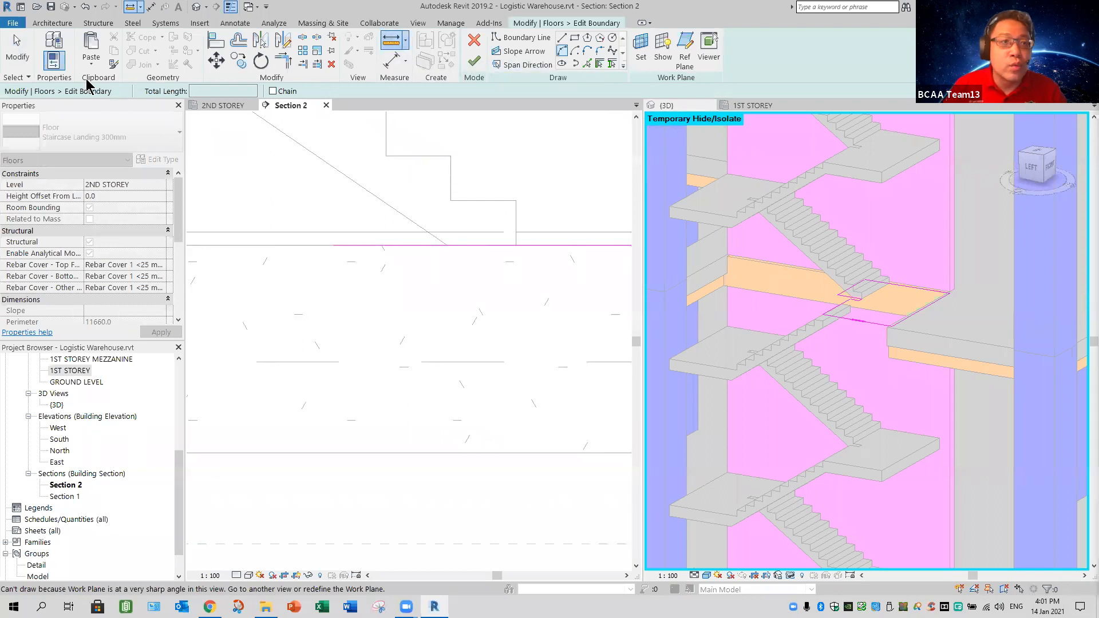
pyautogui.click(17, 57)
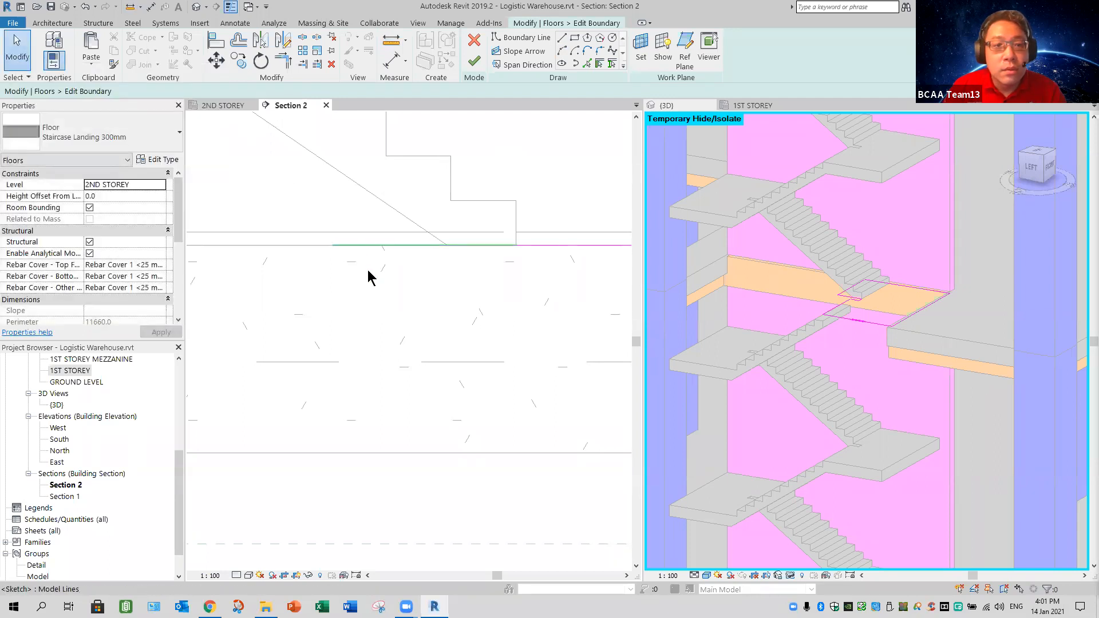
pyautogui.click(331, 245)
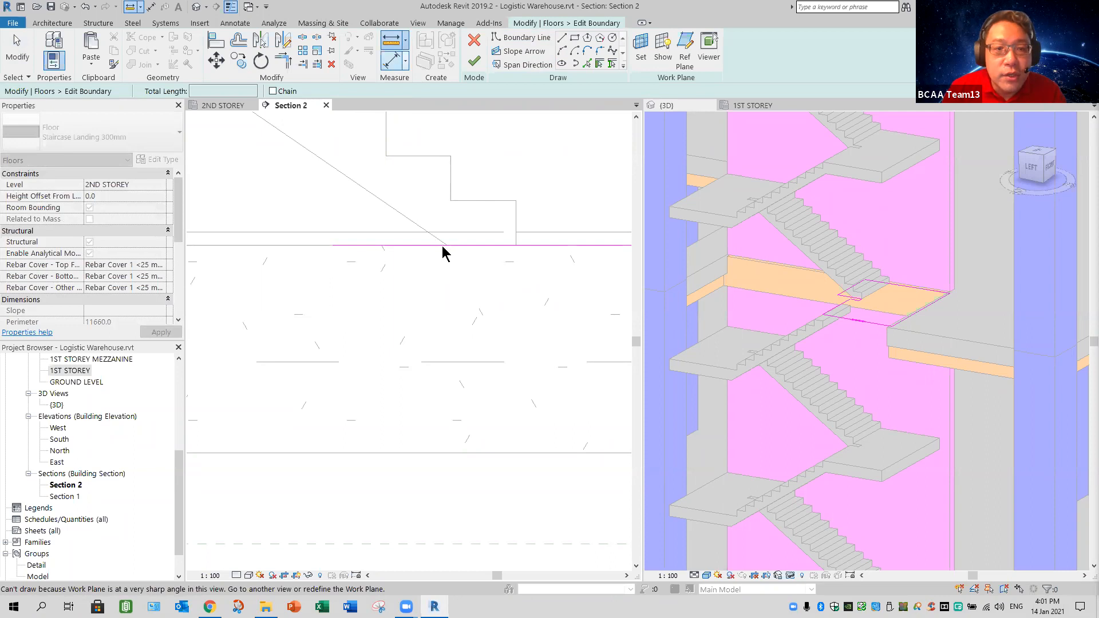
pyautogui.press('d')
pyautogui.press('i')
pyautogui.click(425, 259)
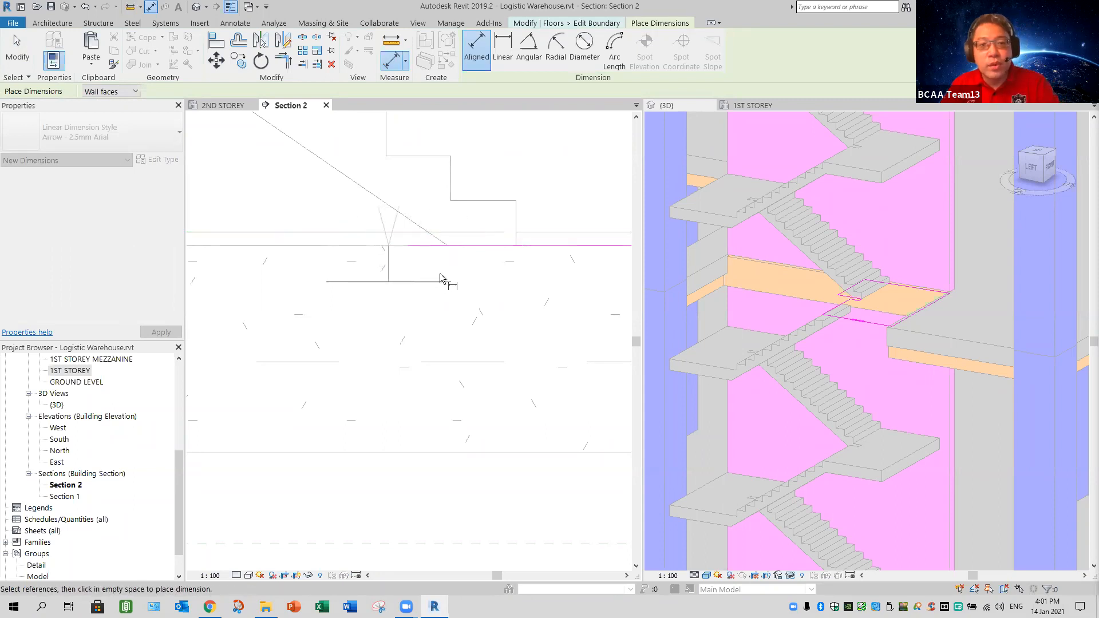
pyautogui.press('Escape')
pyautogui.press('Escape')
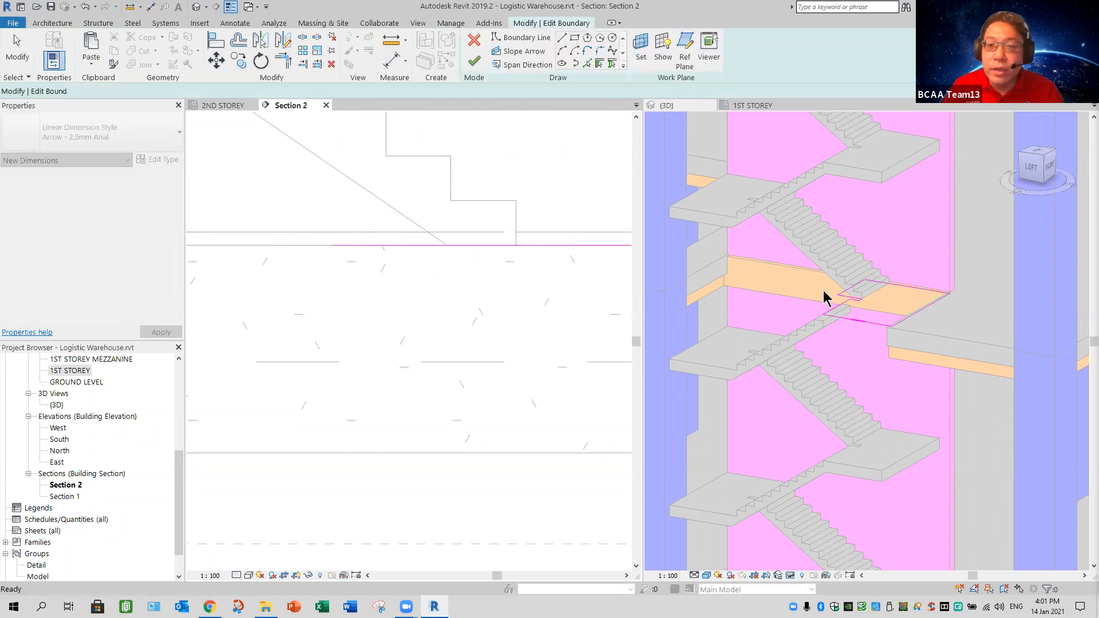
# Try to align the landing's boundary line with the bottom edge of the upper stair flight in the 3D view
pyautogui.click(819, 350)
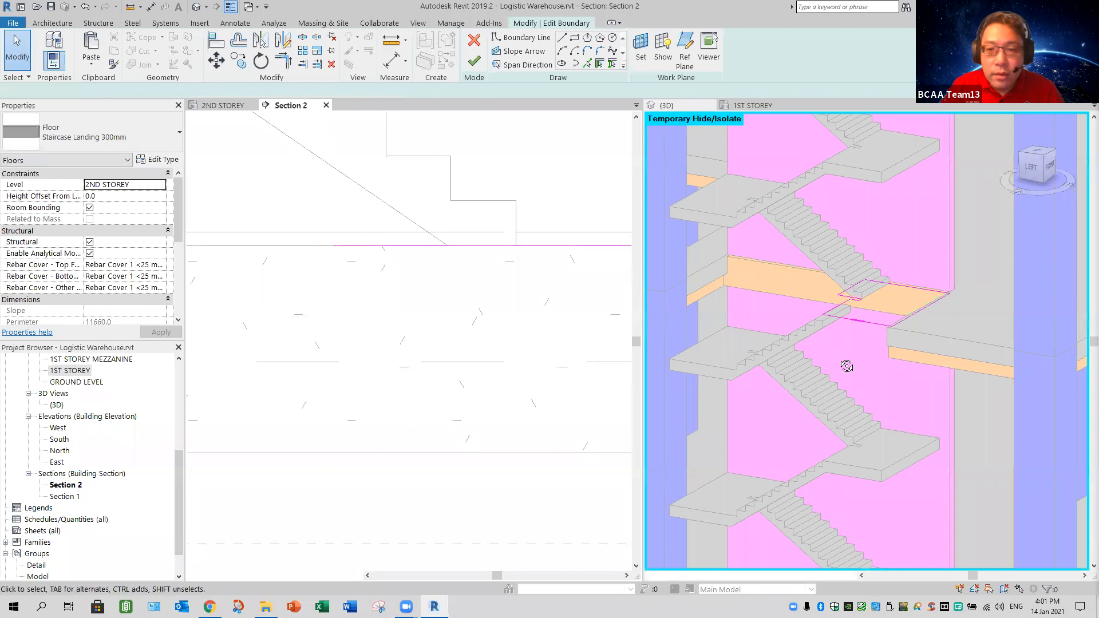
pyautogui.keyDown('shift'); pyautogui.moveTo(957, 400); pyautogui.dragTo(826, 300, button='middle'); pyautogui.keyUp('shift')
pyautogui.scroll(6, 826, 300)
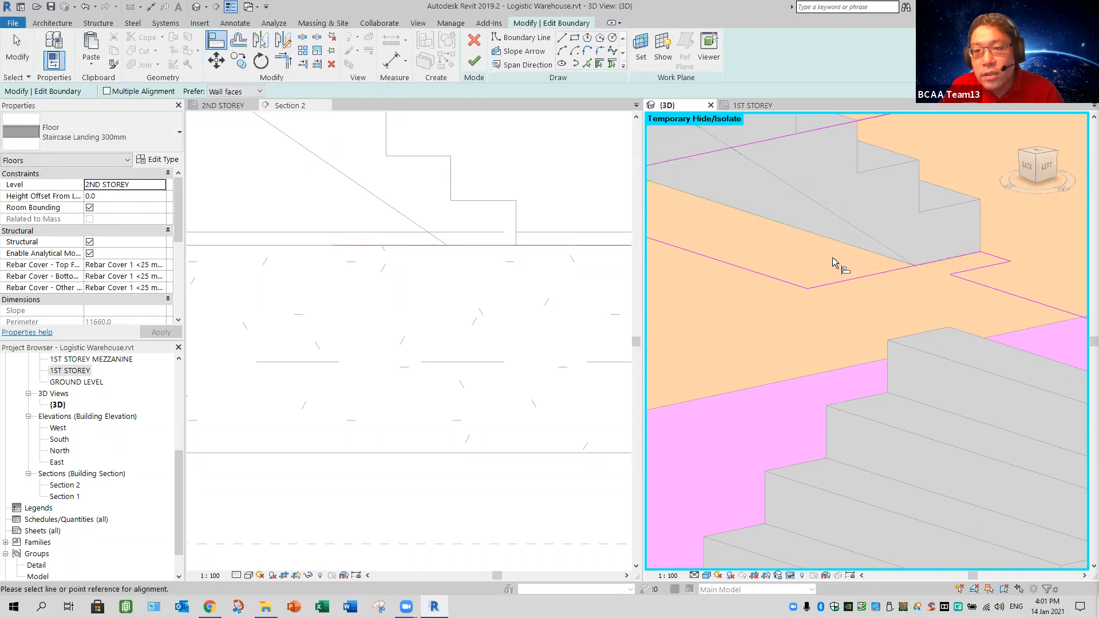
pyautogui.click(767, 279)
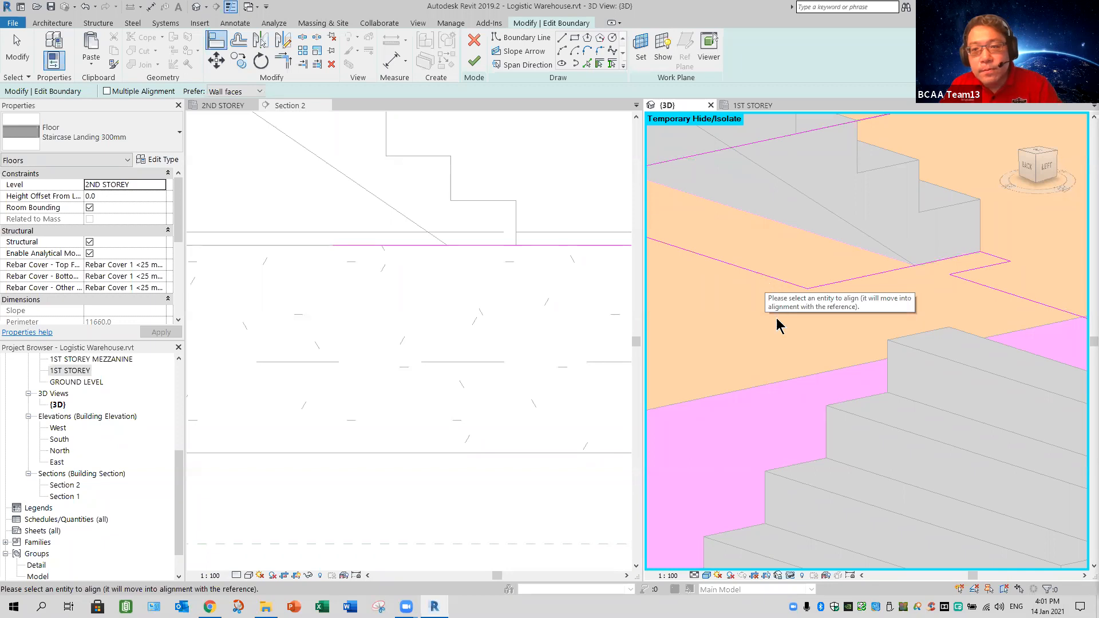
pyautogui.press('Escape')
pyautogui.press('Escape')
# Delete the landing boundary line below the upper flight and pick the flight's bottom edge as the new boundary line
pyautogui.scroll(-2, 796, 292)
pyautogui.moveTo(729, 273); pyautogui.dragTo(794, 279, button='middle')
pyautogui.click(795, 280)
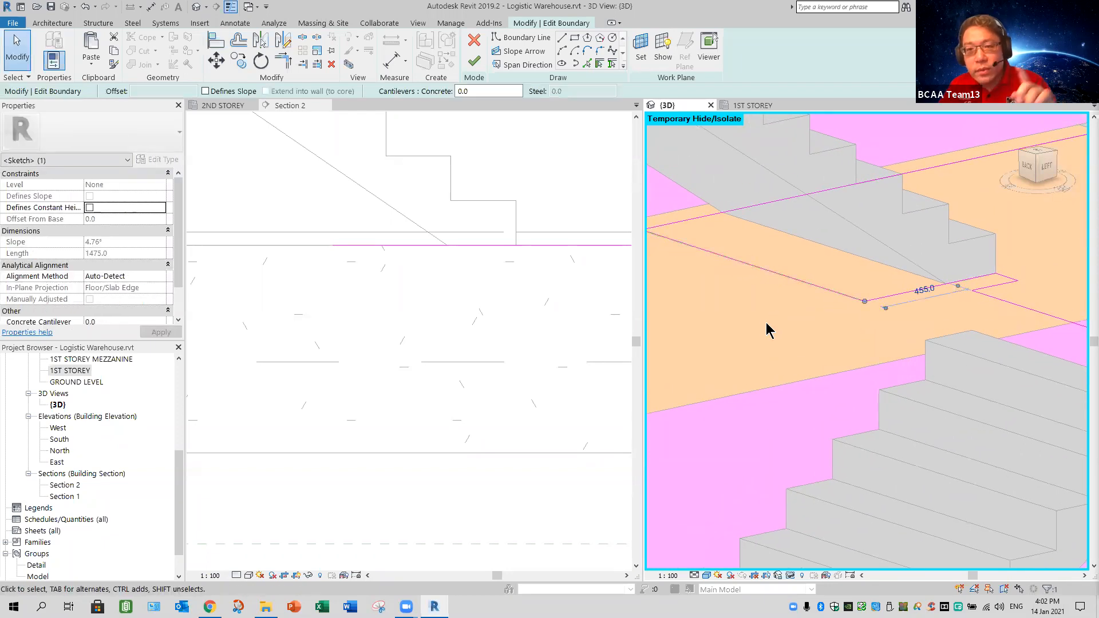
pyautogui.press('Escape')
pyautogui.press('p')
pyautogui.press('l')
pyautogui.click(809, 311)
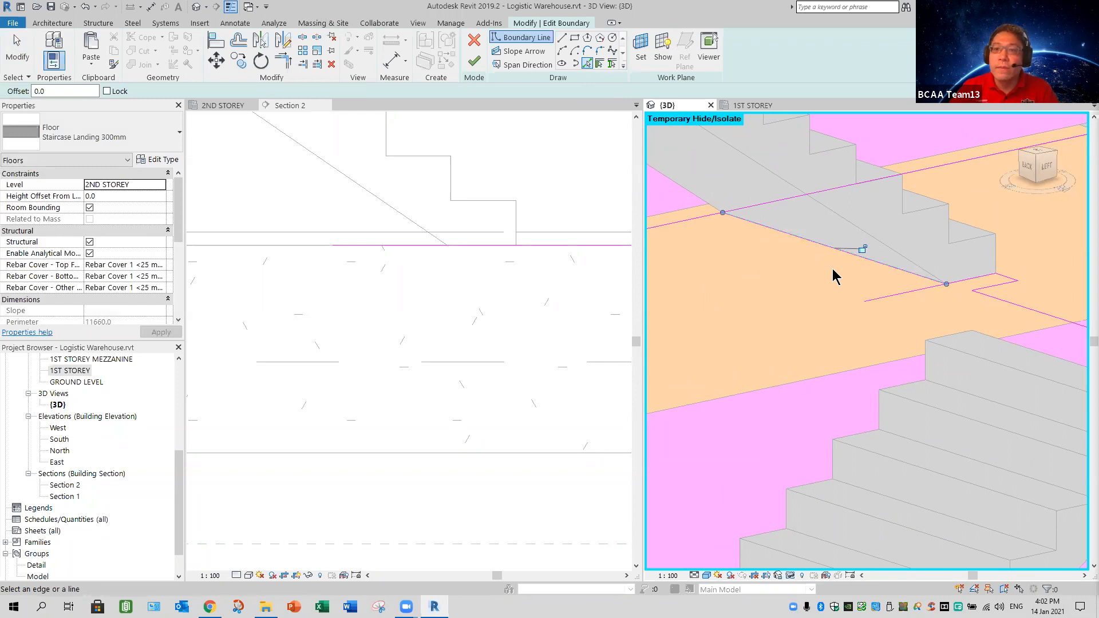
# Trim the adjoining landing boundary lines to corners with the new line and finish the boundary edit
pyautogui.click(282, 62)
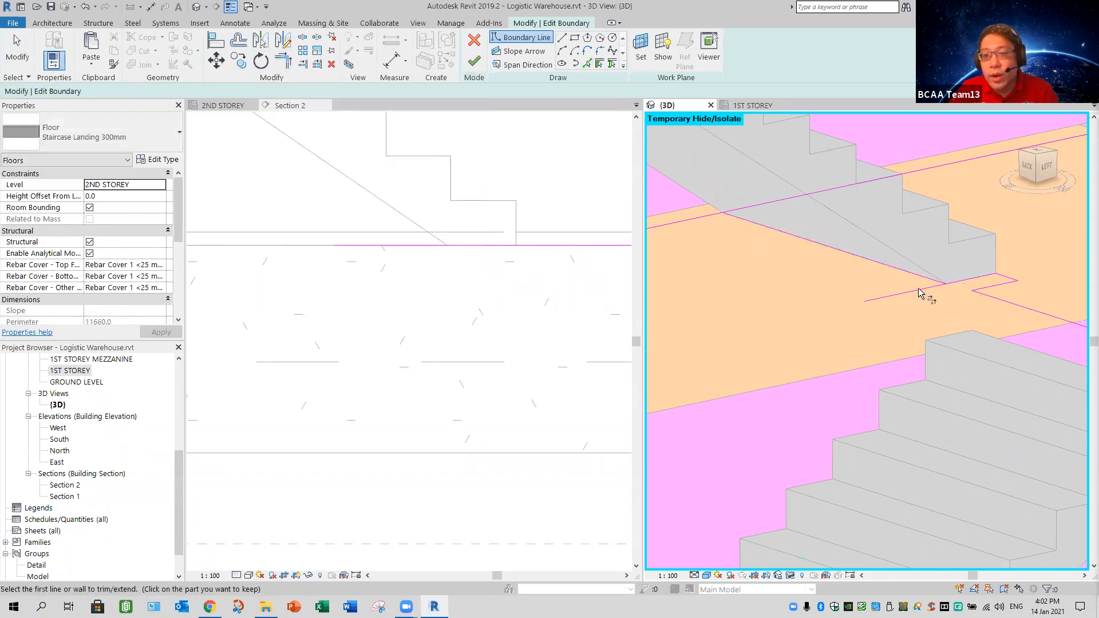
pyautogui.click(754, 207)
pyautogui.click(751, 221)
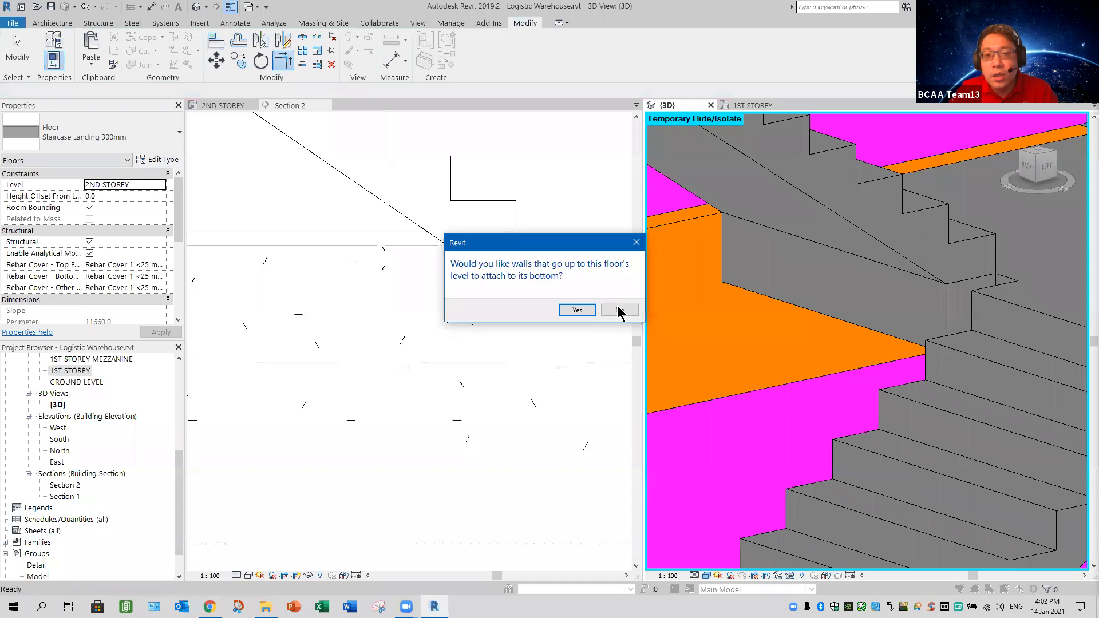
pyautogui.press('Return')
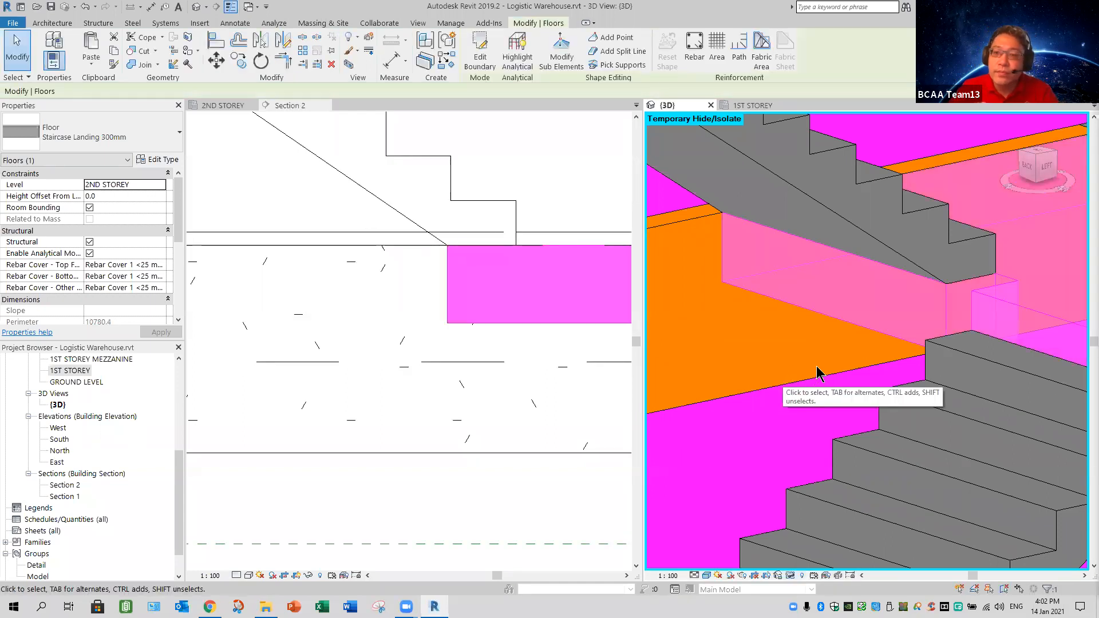
# Select the adjusted 2ND STOREY staircase landing in the 3D view and copy it to the clipboard
pyautogui.press('Escape')
pyautogui.scroll(-4, 931, 469)
pyautogui.keyDown('shift'); pyautogui.moveTo(953, 492); pyautogui.dragTo(892, 485, button='middle'); pyautogui.keyUp('shift')
pyautogui.keyDown('shift'); pyautogui.moveTo(779, 479); pyautogui.dragTo(780, 438, button='middle'); pyautogui.keyUp('shift')
pyautogui.click(741, 466)
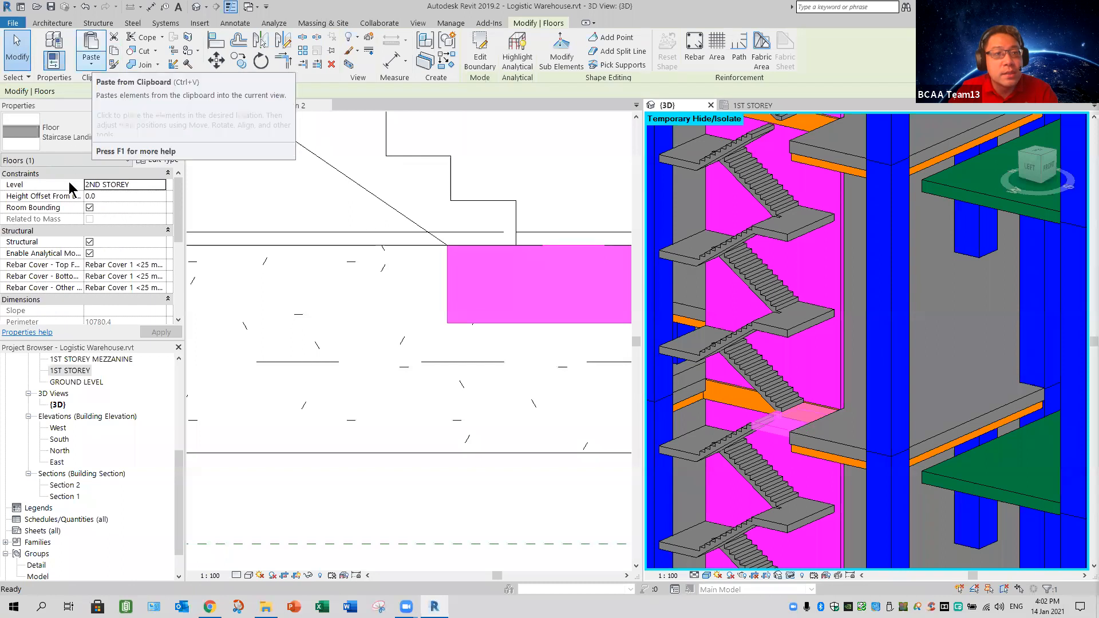
# Paste the copied landing aligned to the levels 3RD STOREY, 4TH STOREY, 5TH STOREY, 6TH STOREY and LOWER ROOF
pyautogui.click(91, 62)
pyautogui.click(134, 105)
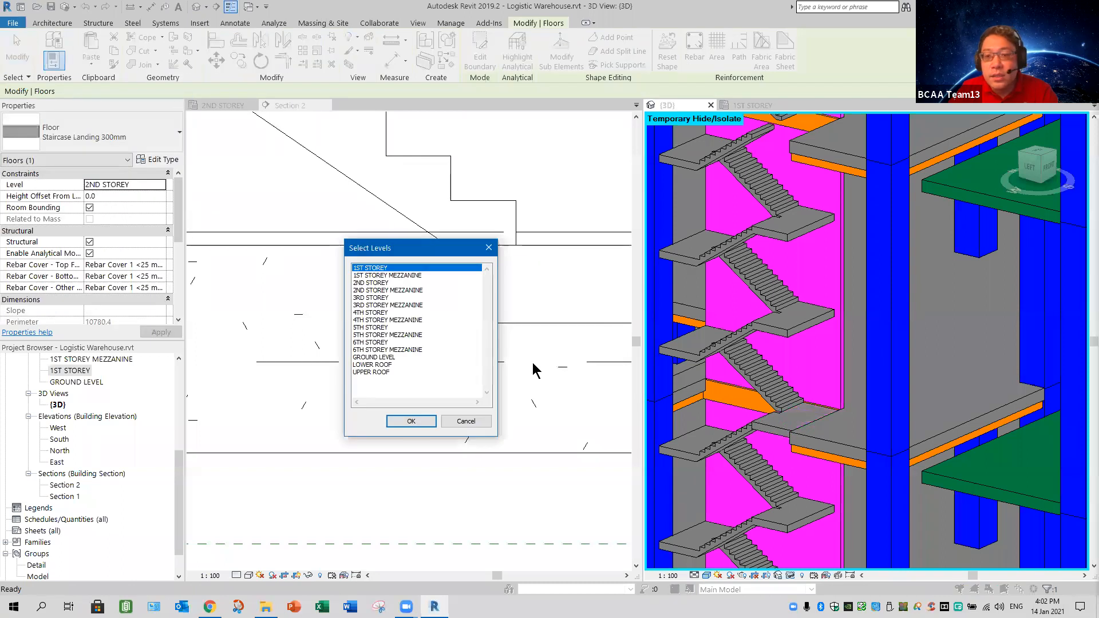
pyautogui.click(366, 297)
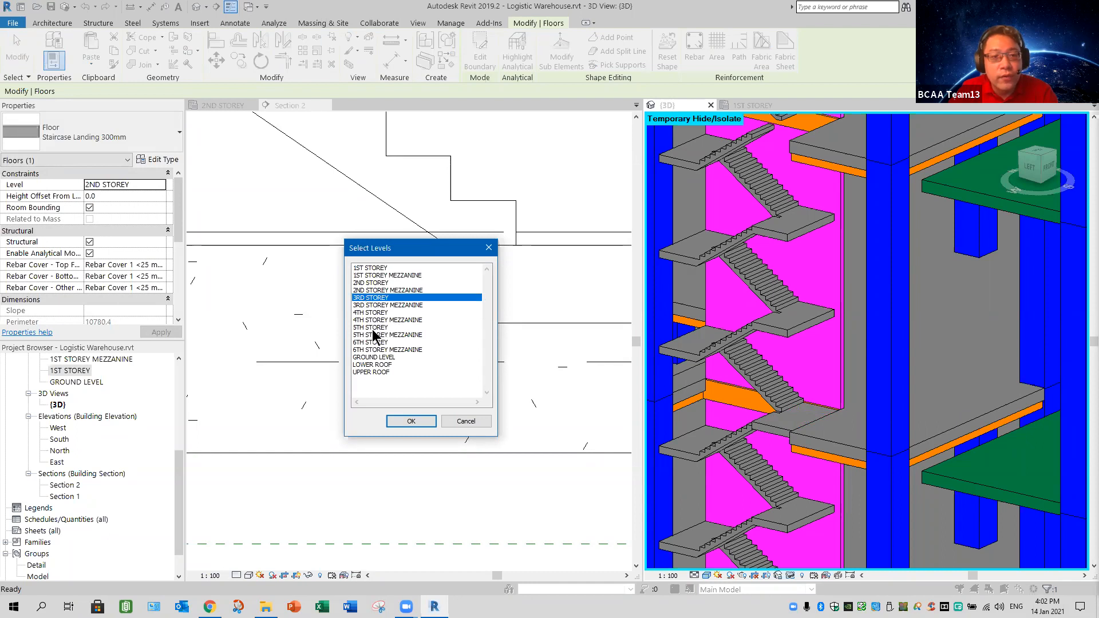
pyautogui.keyDown('ctrl'); pyautogui.click(380, 313); pyautogui.keyUp('ctrl')
pyautogui.keyDown('ctrl'); pyautogui.click(375, 327); pyautogui.keyUp('ctrl')
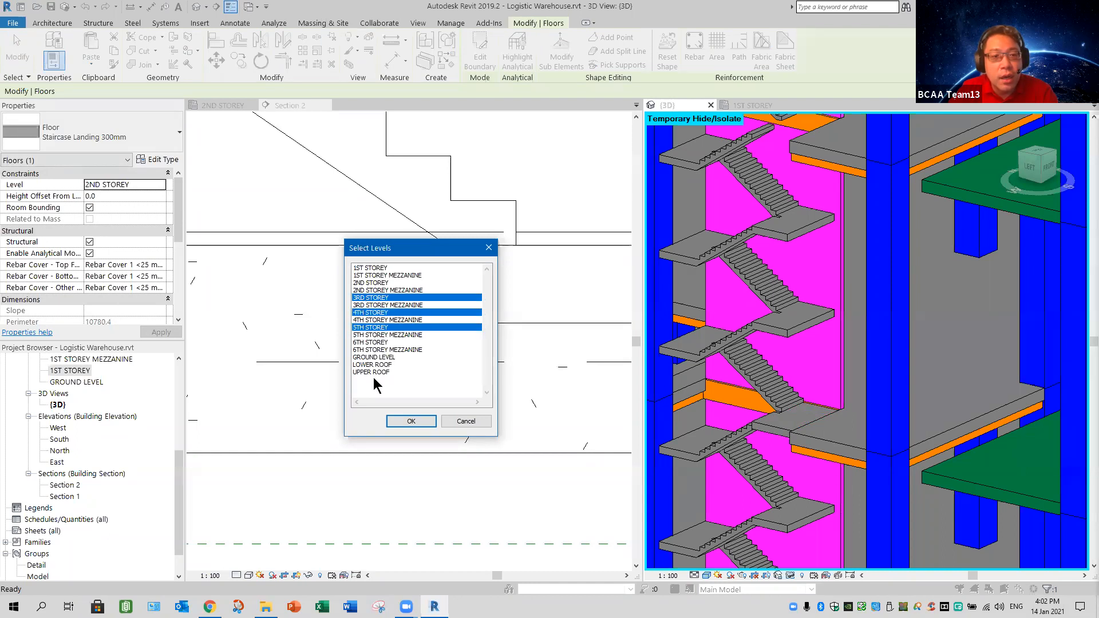
pyautogui.keyDown('ctrl'); pyautogui.click(373, 343); pyautogui.keyUp('ctrl')
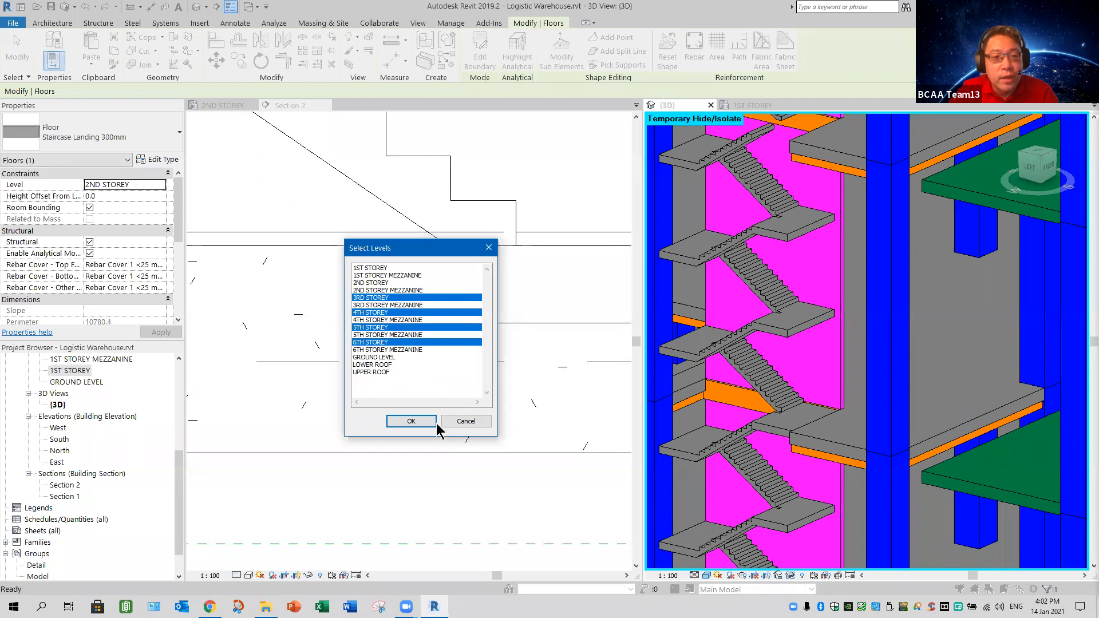
pyautogui.keyDown('ctrl'); pyautogui.click(372, 365); pyautogui.keyUp('ctrl')
pyautogui.press('Return')
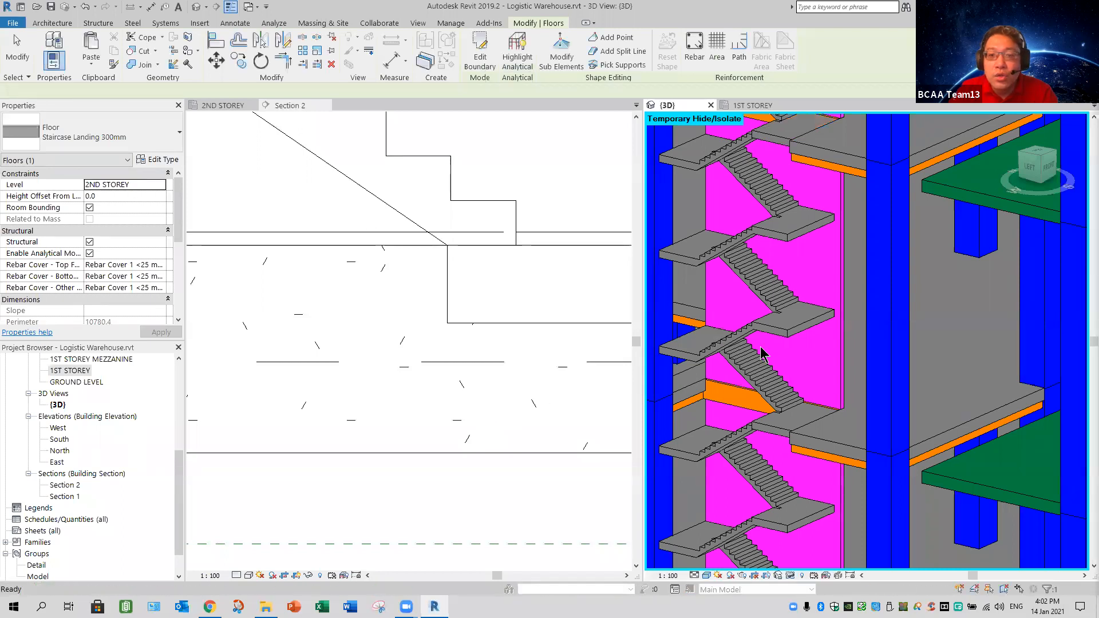
# Locate the pasted LOWER ROOF landing at the top of the stairs and start editing its boundary
pyautogui.scroll(-5, 776, 337)
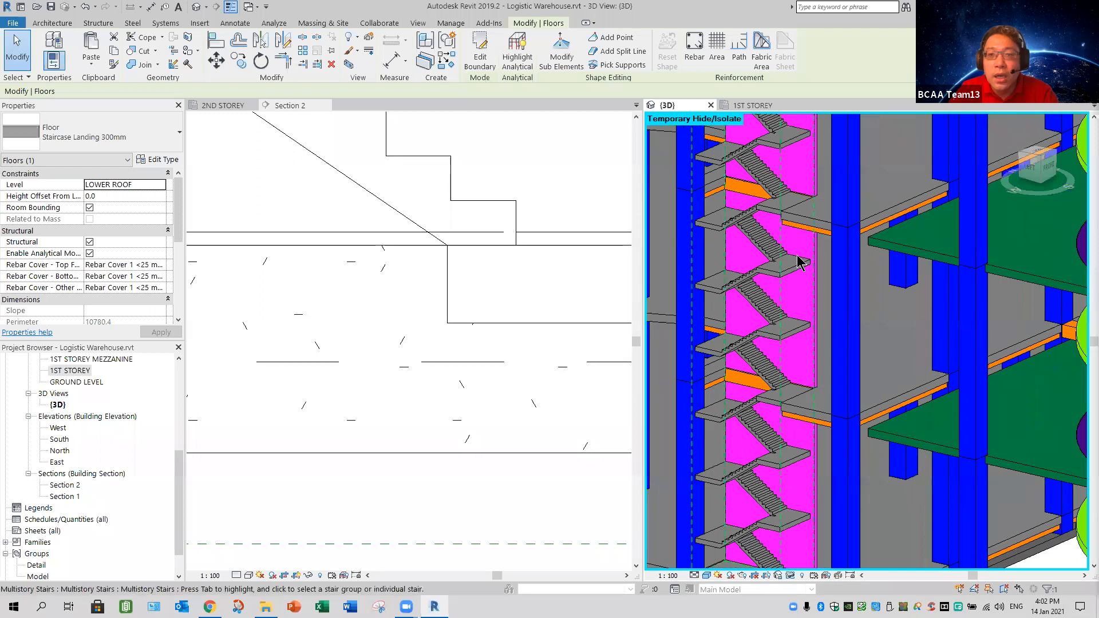
pyautogui.scroll(-1, 781, 281)
pyautogui.moveTo(785, 275); pyautogui.dragTo(766, 329, button='middle')
pyautogui.scroll(4, 771, 312)
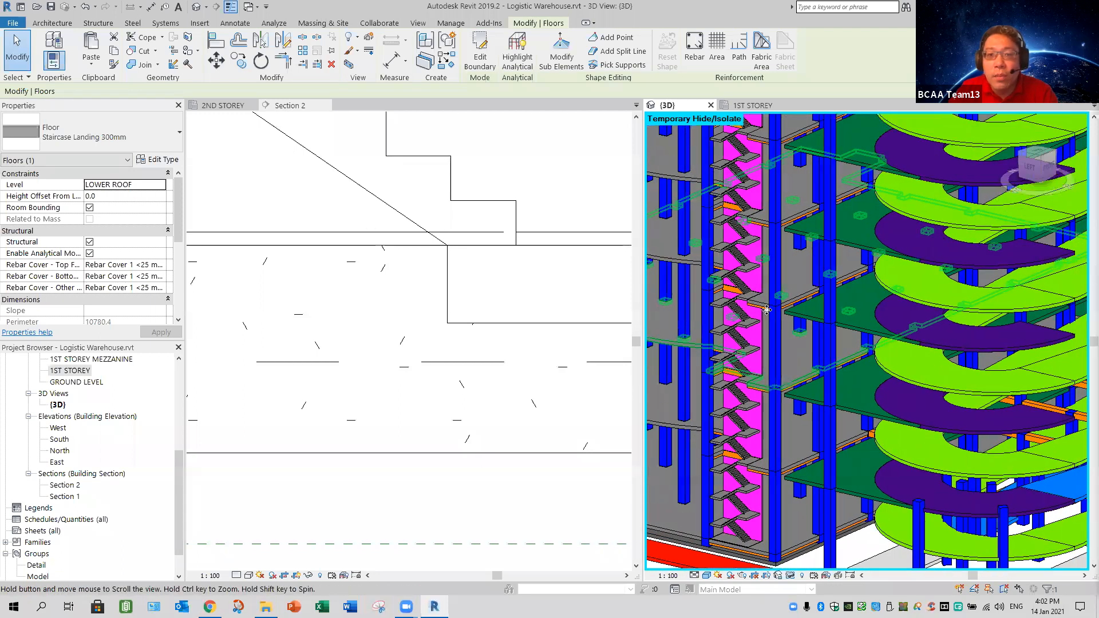
pyautogui.scroll(6, 768, 324)
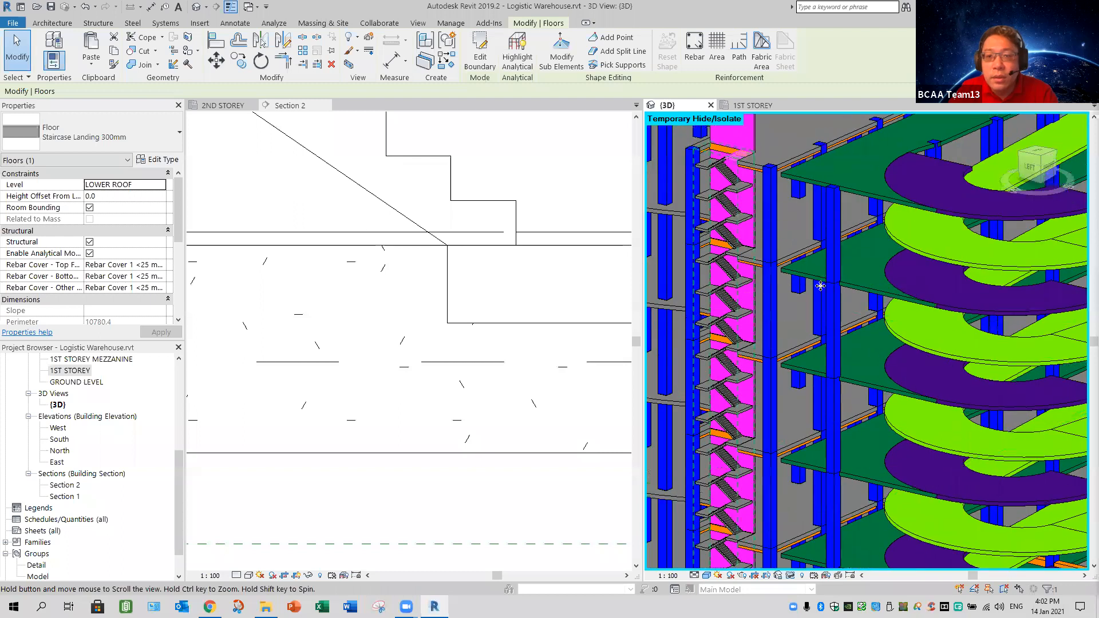
pyautogui.scroll(5, 788, 238)
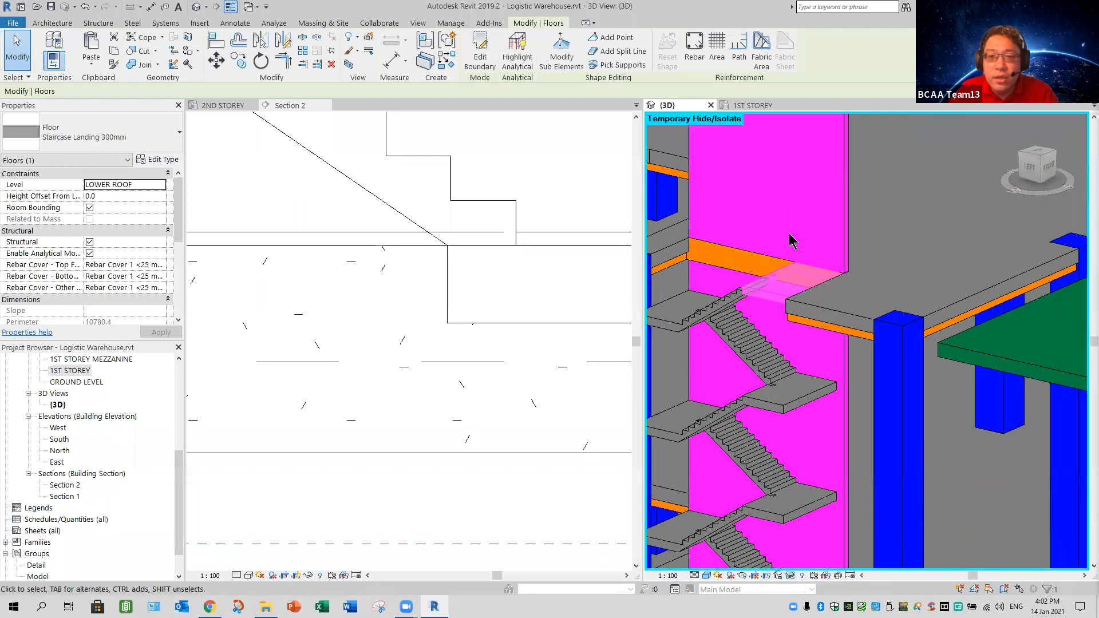
pyautogui.press('Escape')
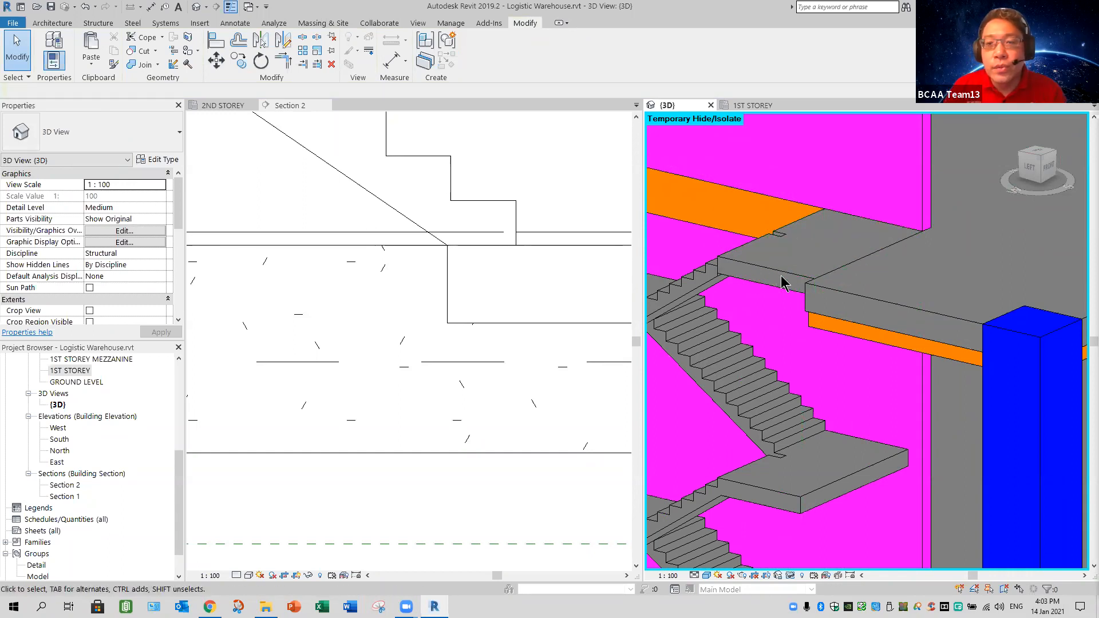
pyautogui.click(801, 252)
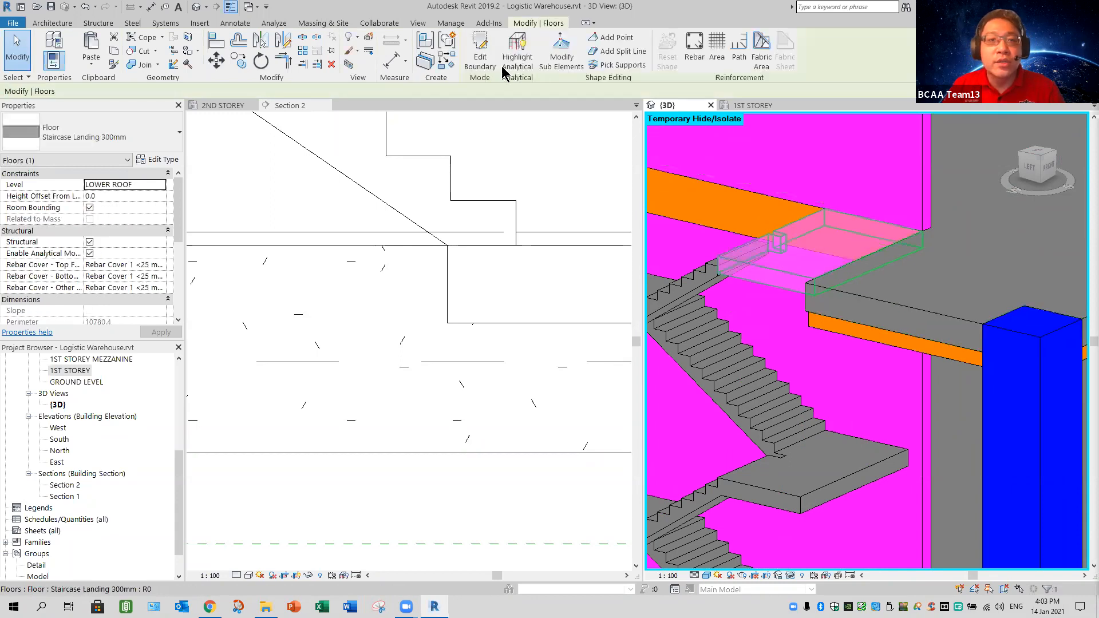
pyautogui.doubleClick(761, 274)
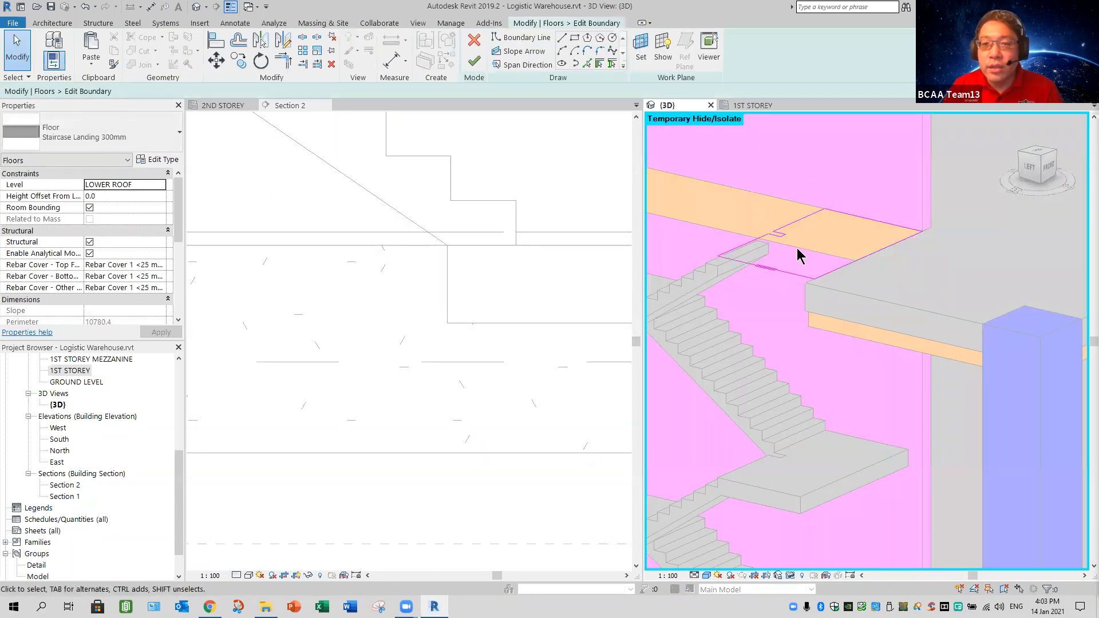
# Delete the long boundary line beyond the top flight and the short notch line joining it from the LOWER ROOF landing's sketch
pyautogui.scroll(2, 761, 217)
pyautogui.scroll(1, 771, 216)
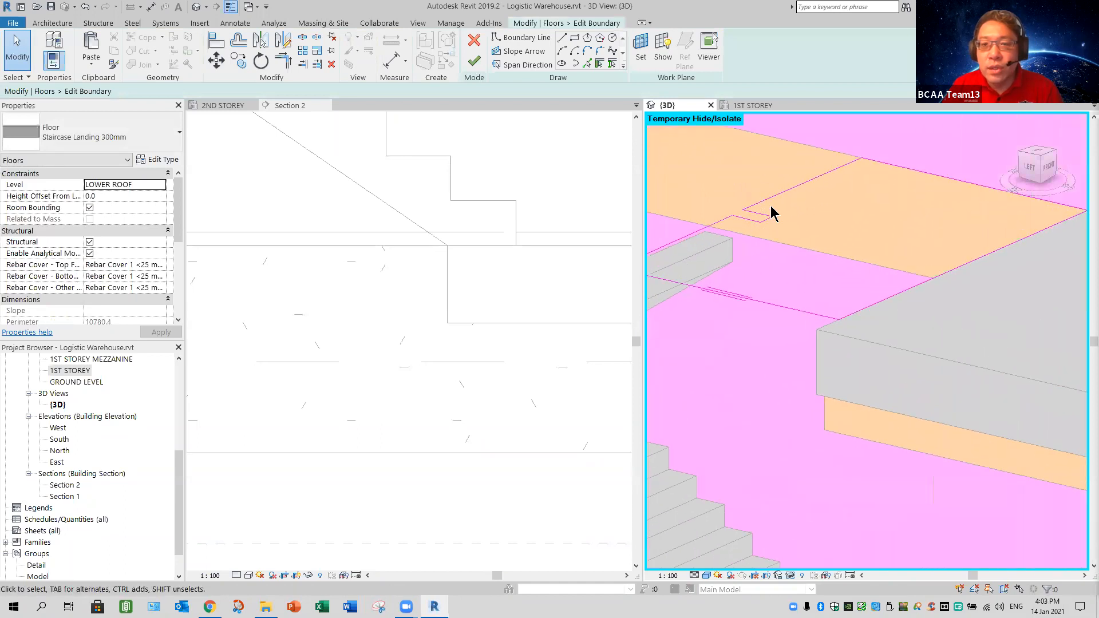
pyautogui.click(775, 200)
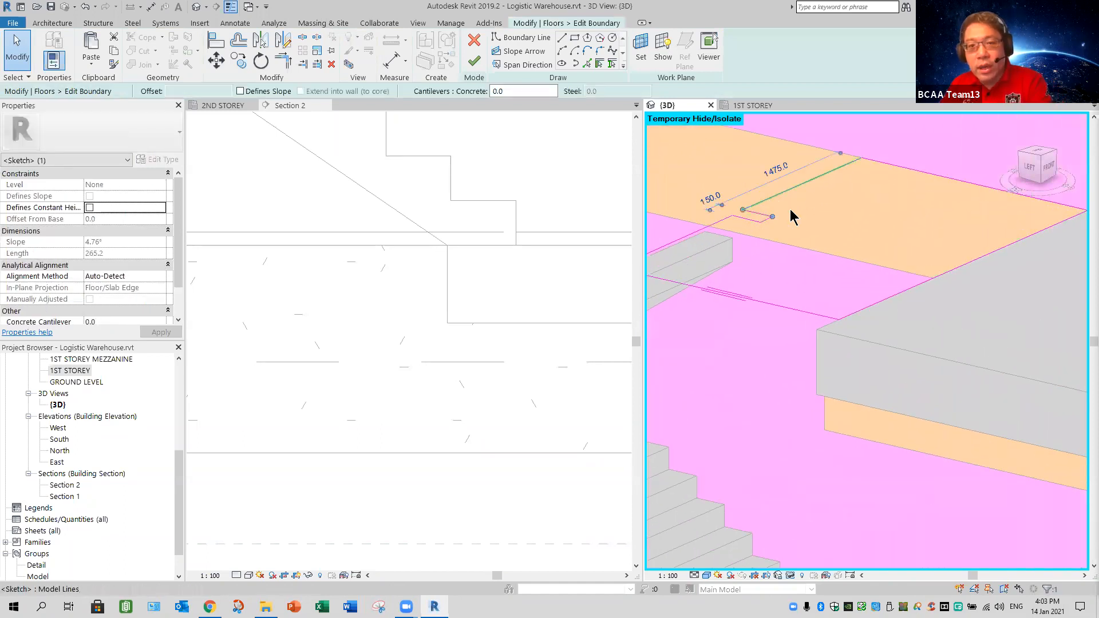
pyautogui.press('Delete')
pyautogui.click(790, 189)
pyautogui.press('Delete')
# Trim the remaining notch line to a corner with the wall-side boundary line and finish the LOWER ROOF landing's boundary edit
pyautogui.click(217, 42)
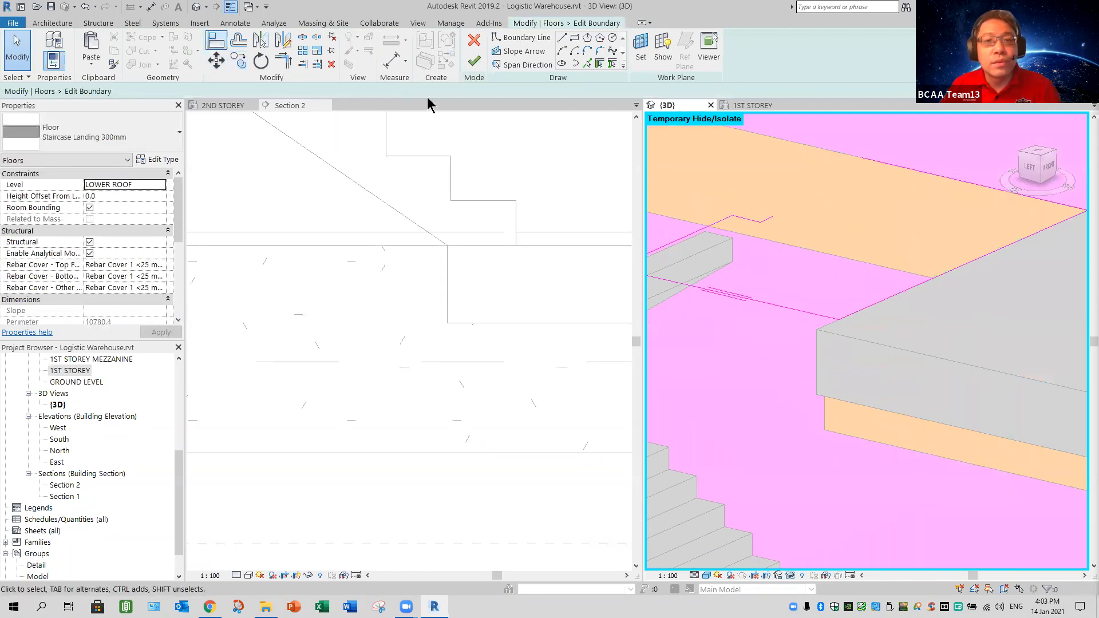
pyautogui.press('t')
pyautogui.press('r')
pyautogui.click(771, 217)
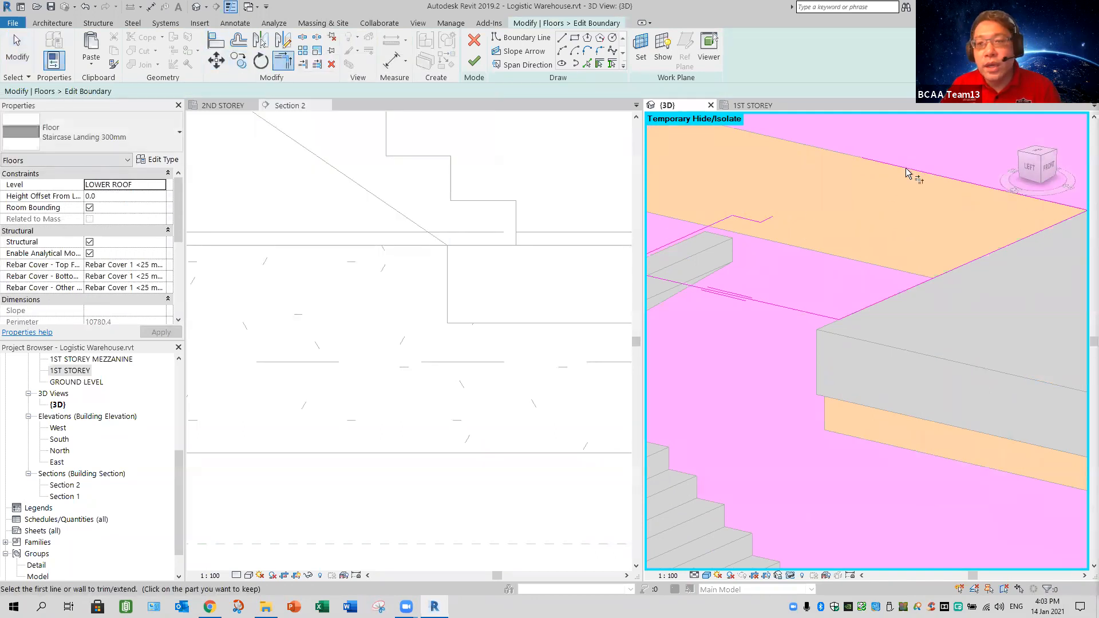
pyautogui.click(743, 130)
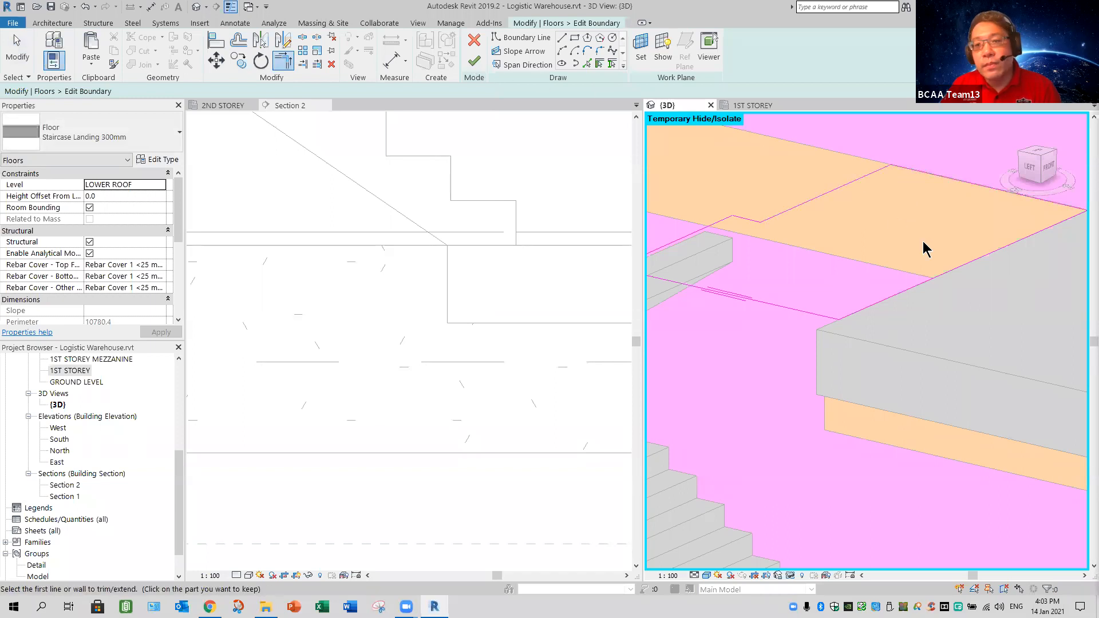
pyautogui.click(474, 61)
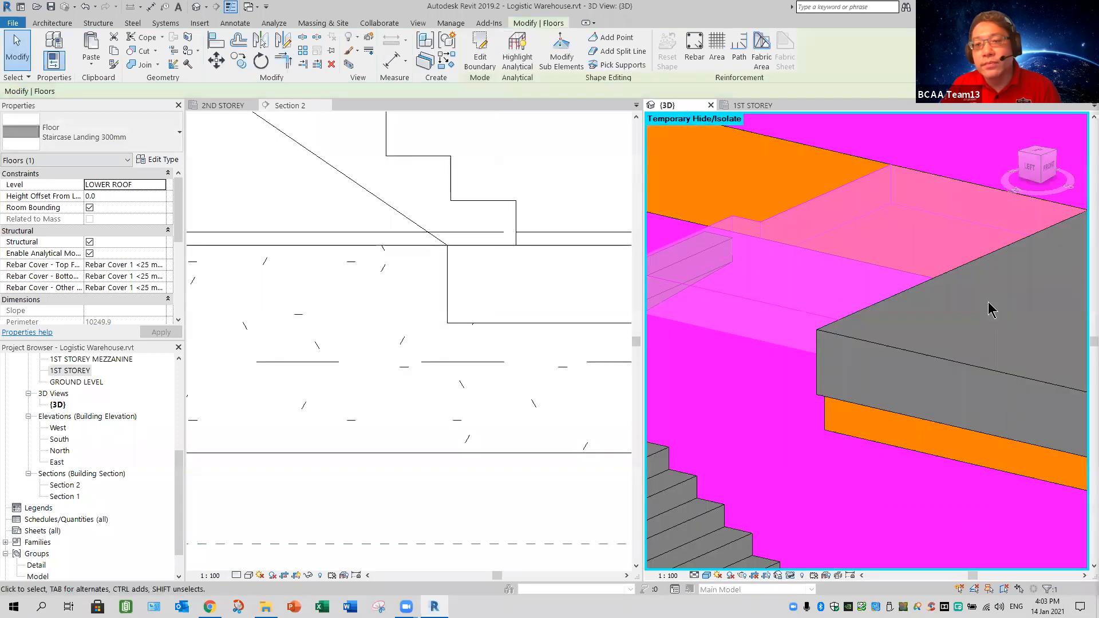
pyautogui.press('Escape')
# Examine the stairs and landings over all storeys and the rest of the warehouse in the 3D view
pyautogui.scroll(-5, 989, 311)
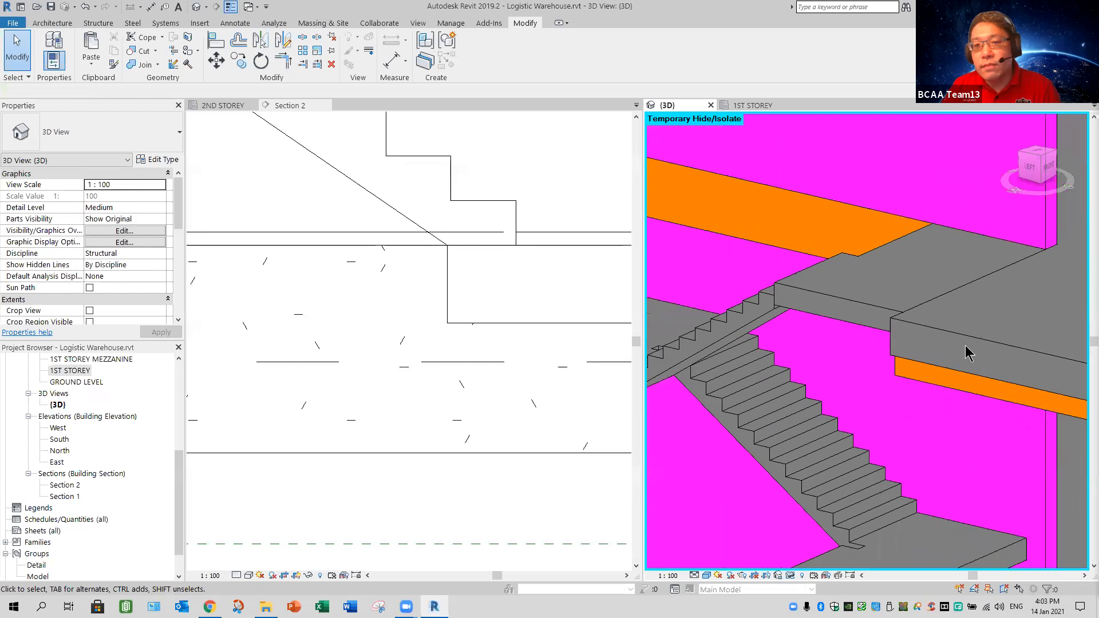
pyautogui.scroll(-3, 954, 389)
pyautogui.scroll(-4, 914, 375)
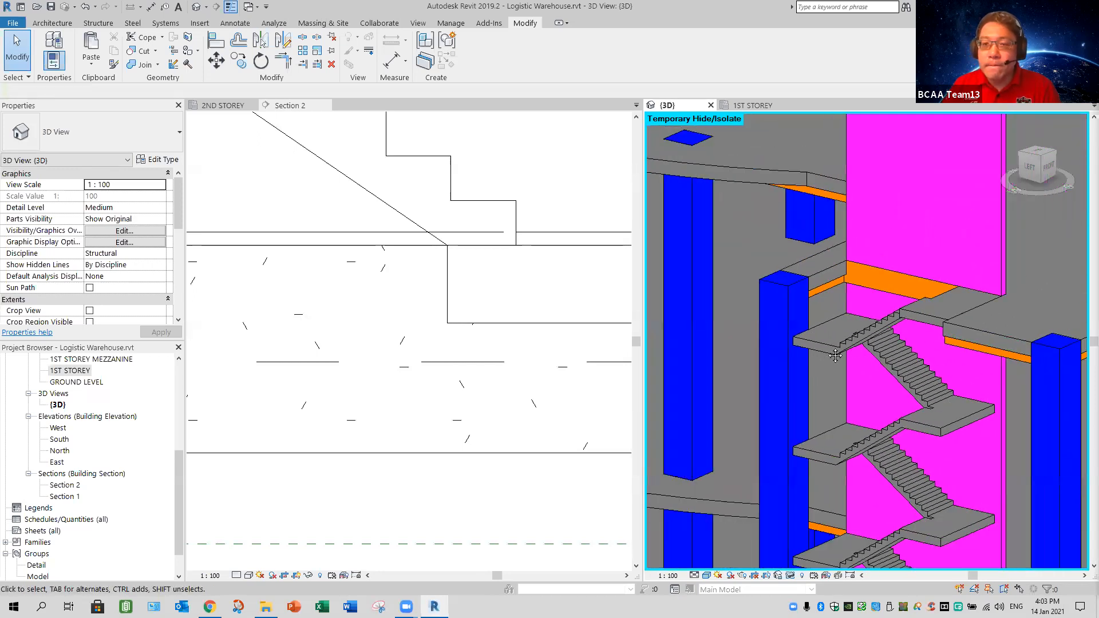
pyautogui.moveTo(818, 372); pyautogui.dragTo(759, 261, button='middle')
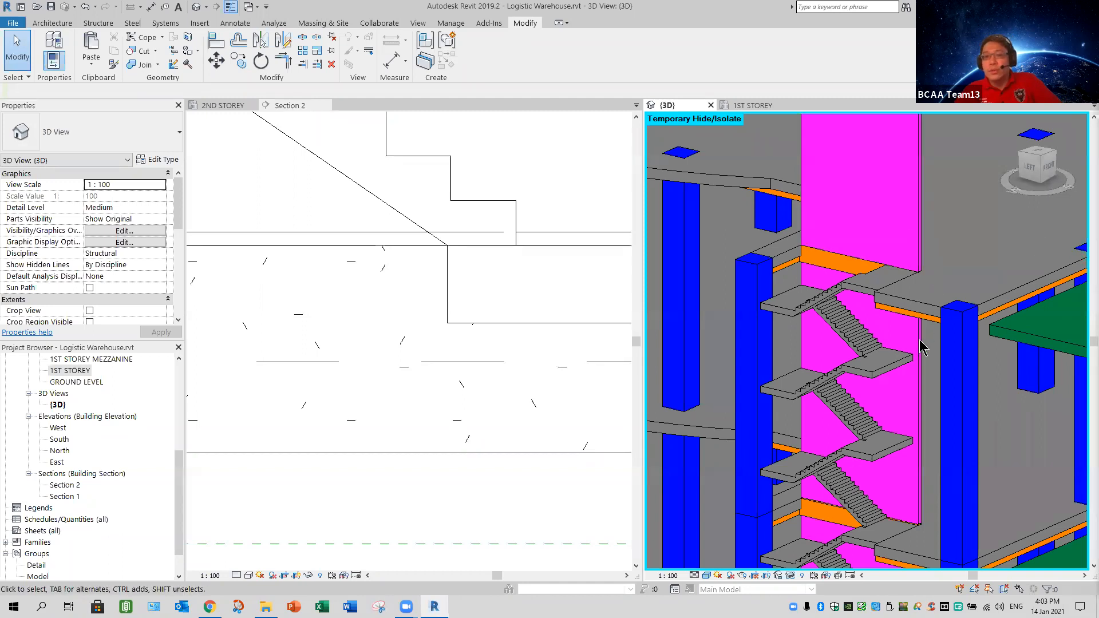
pyautogui.scroll(-2, 896, 266)
pyautogui.scroll(2, 893, 224)
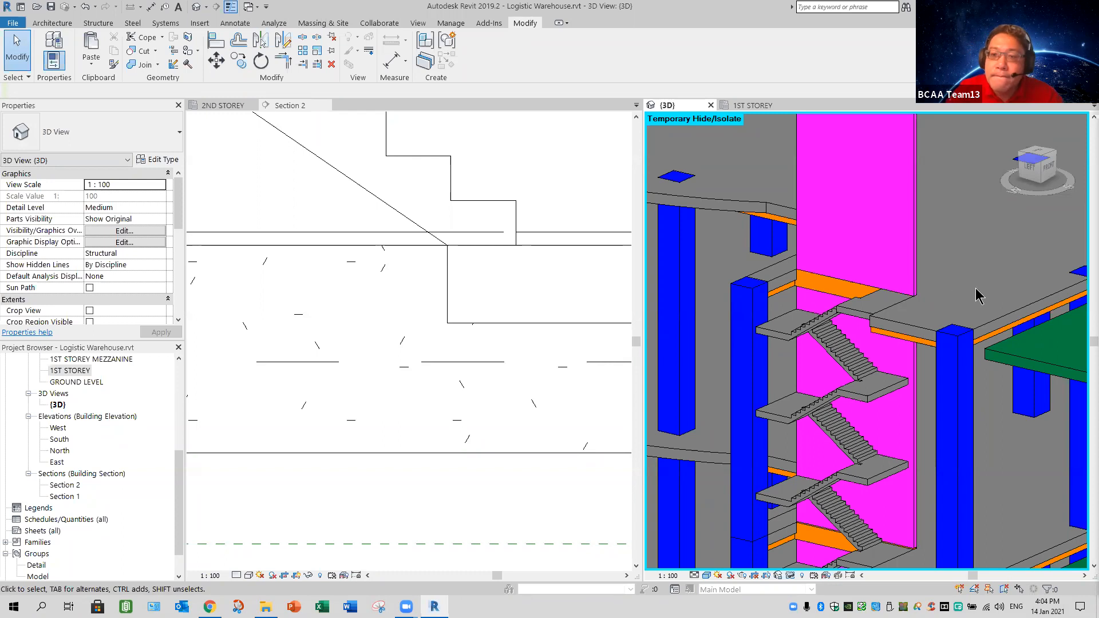
pyautogui.moveTo(888, 317); pyautogui.dragTo(885, 290, button='middle')
pyautogui.scroll(-4, 884, 290)
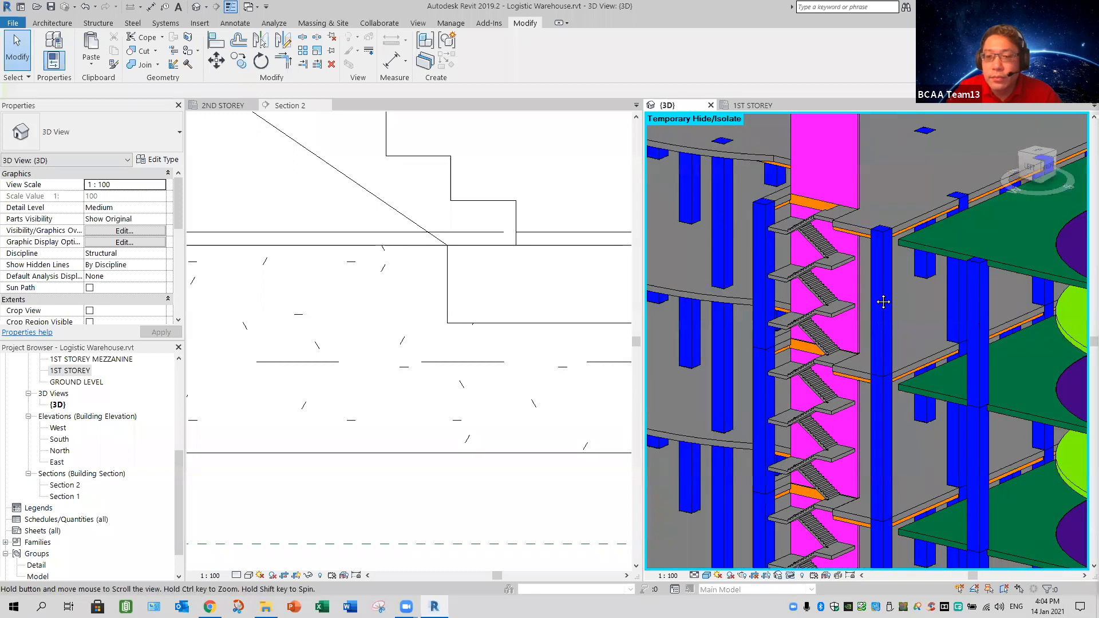
pyautogui.scroll(-2, 883, 302)
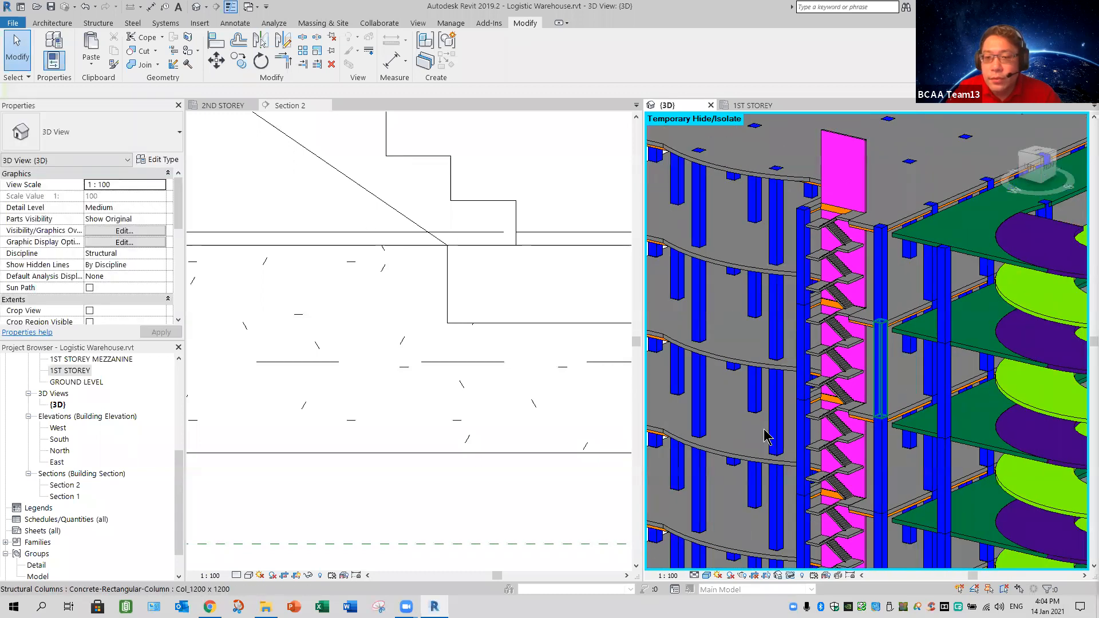
pyautogui.scroll(-1, 856, 428)
pyautogui.moveTo(941, 499); pyautogui.dragTo(941, 475, button='middle')
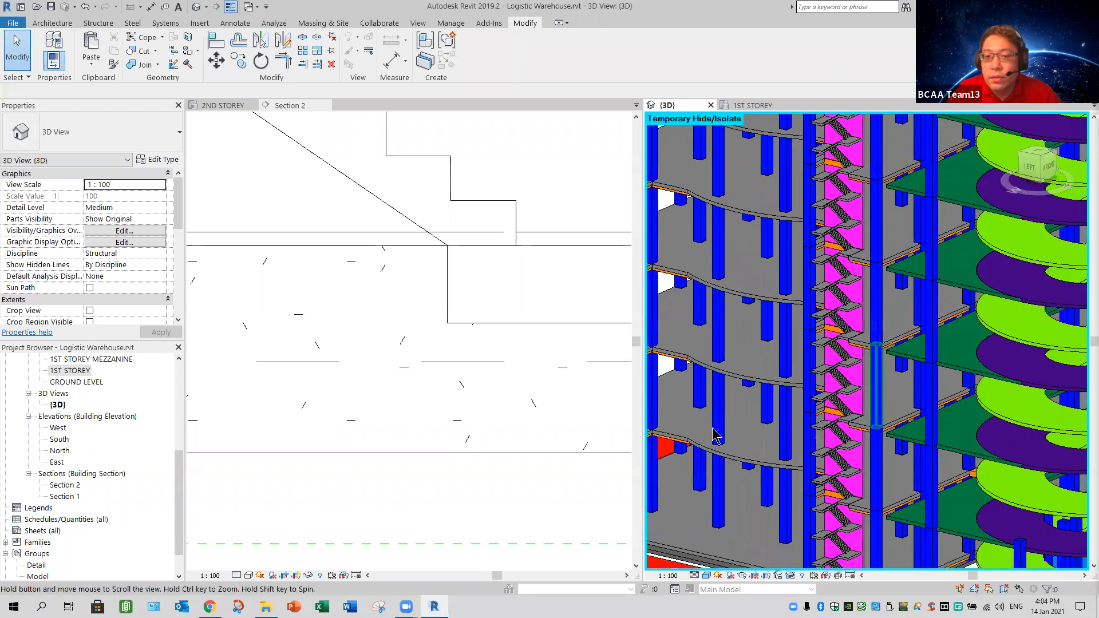
pyautogui.scroll(-1, 753, 510)
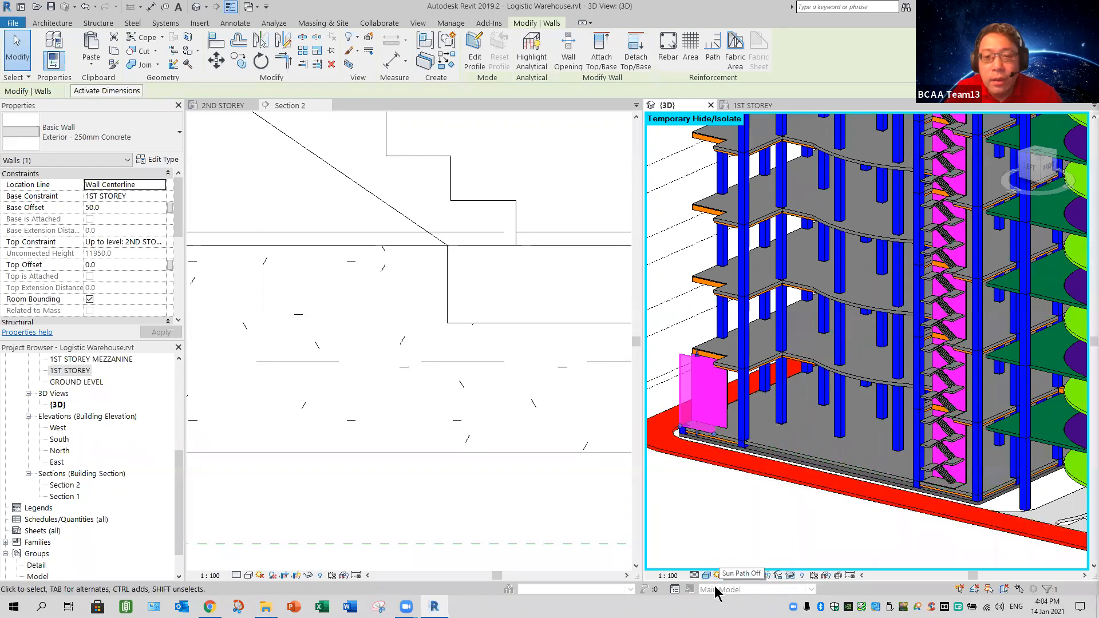
pyautogui.click(791, 576)
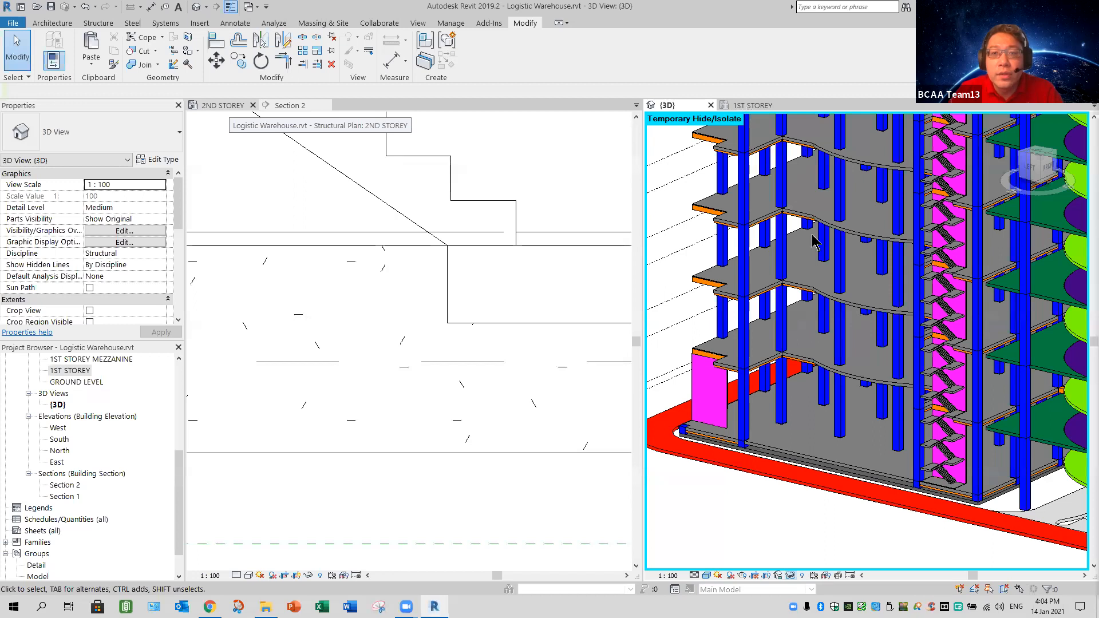
# Select the multistory stairs in the 1ST STOREY plan and show more of their flights in Section 2
pyautogui.hotkey('ctrl', 'Tab')
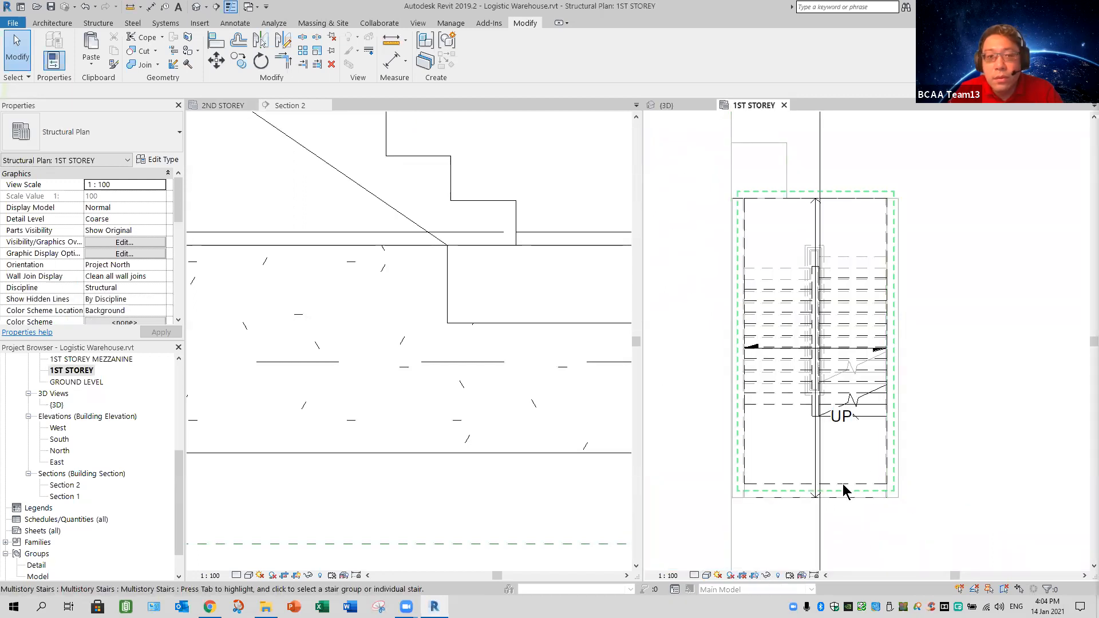
pyautogui.click(843, 484)
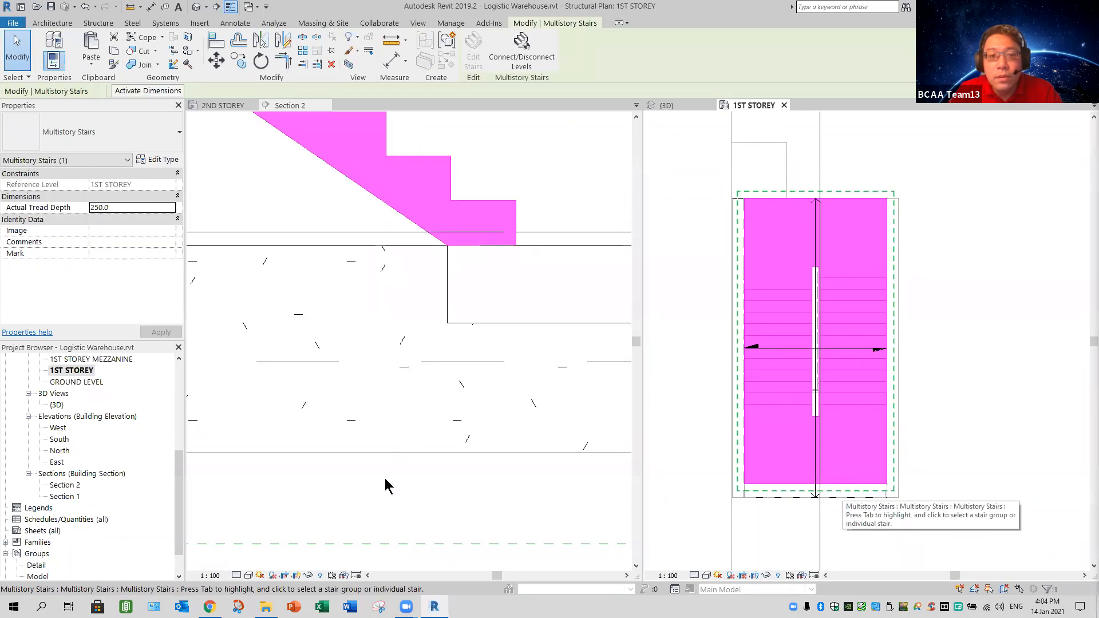
pyautogui.scroll(-6, 385, 476)
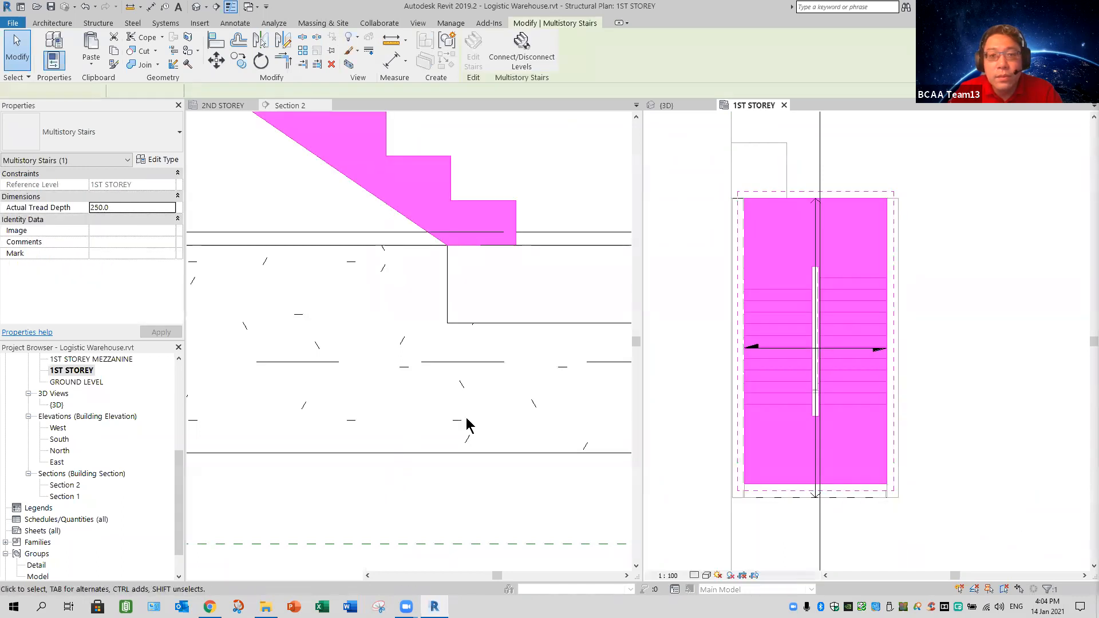
# Move the 3D view into the Section 2 pane so it sits beside the 1ST STOREY plan, with the wider stair area shown
pyautogui.click(681, 105)
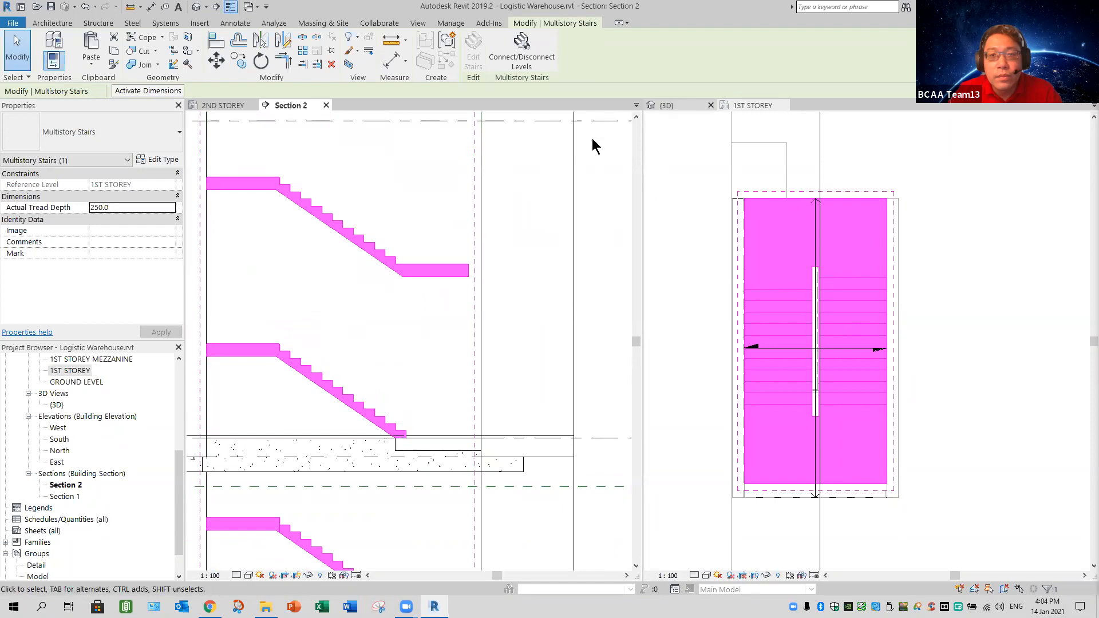
pyautogui.moveTo(380, 112); pyautogui.dragTo(632, 216)
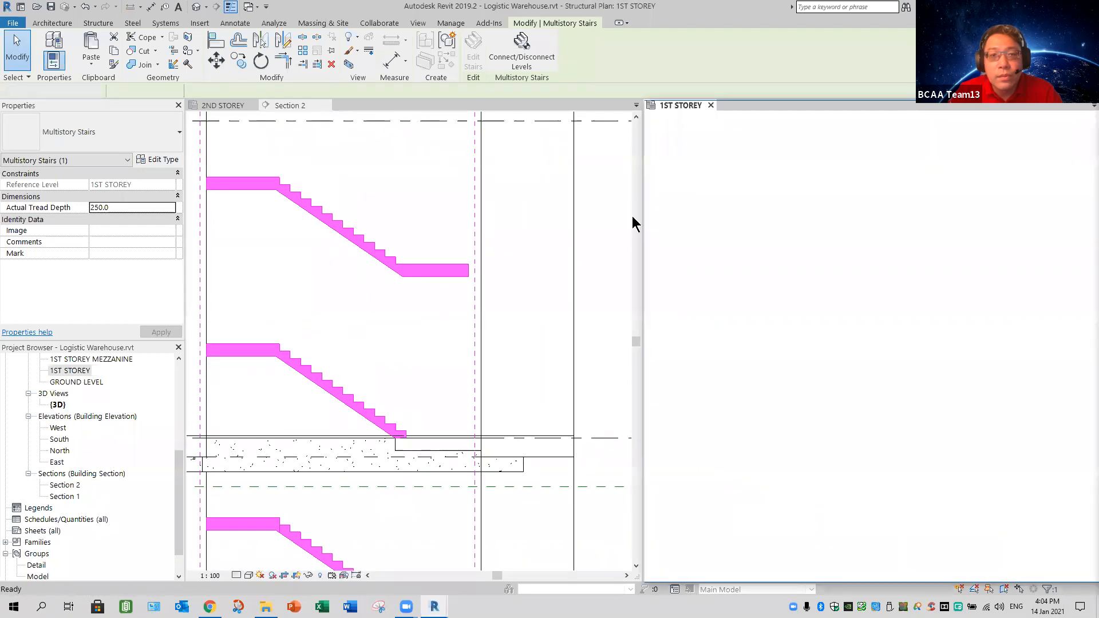
pyautogui.moveTo(553, 375); pyautogui.dragTo(599, 380)
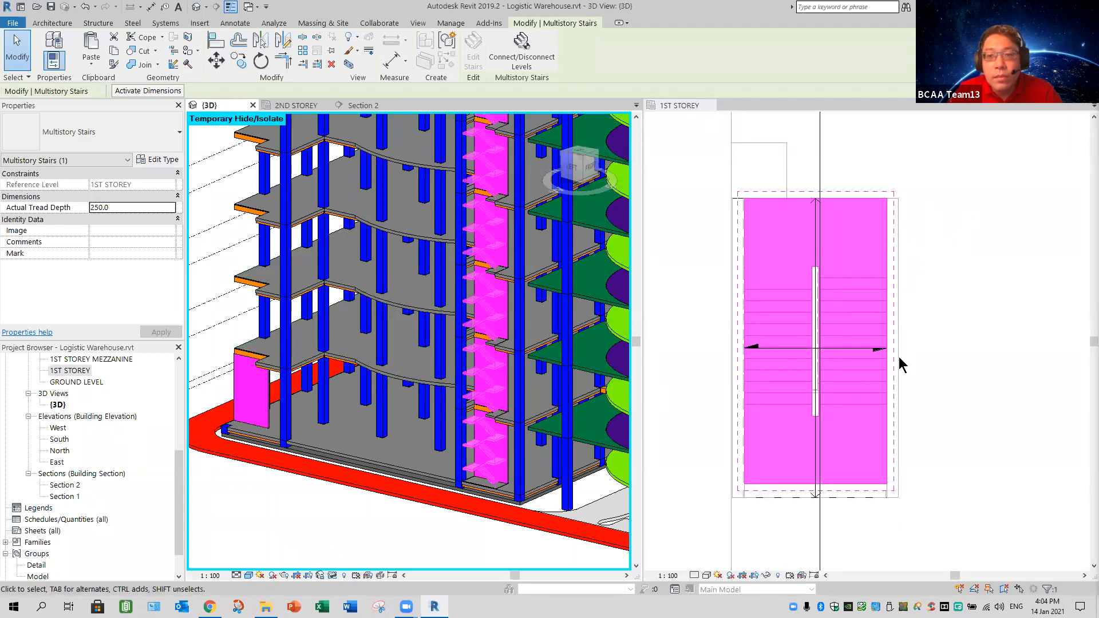
pyautogui.scroll(-3, 901, 344)
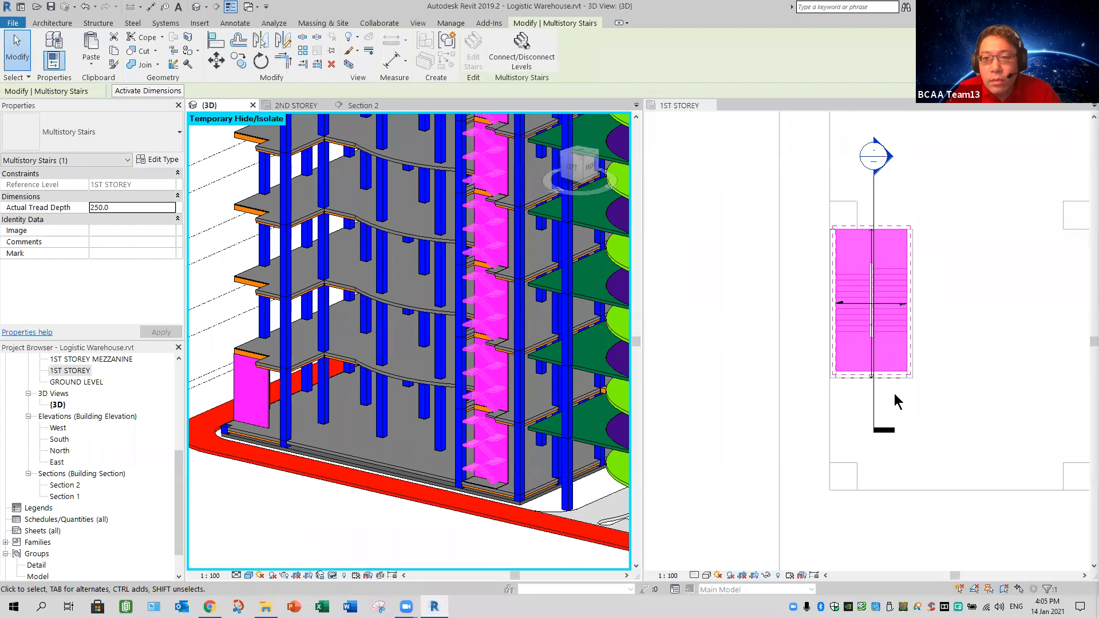
# Copy the selected multistory stairs in the 1ST STOREY plan to the corner stairwell at the other end of the building
pyautogui.scroll(1, 841, 478)
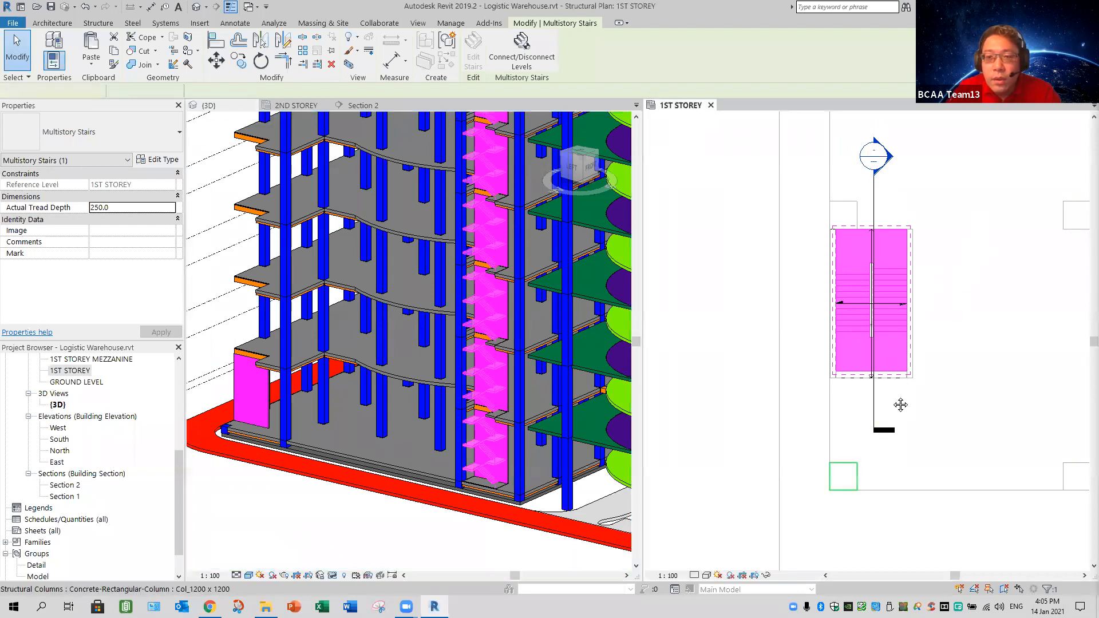
pyautogui.moveTo(895, 381); pyautogui.dragTo(809, 573, button='middle')
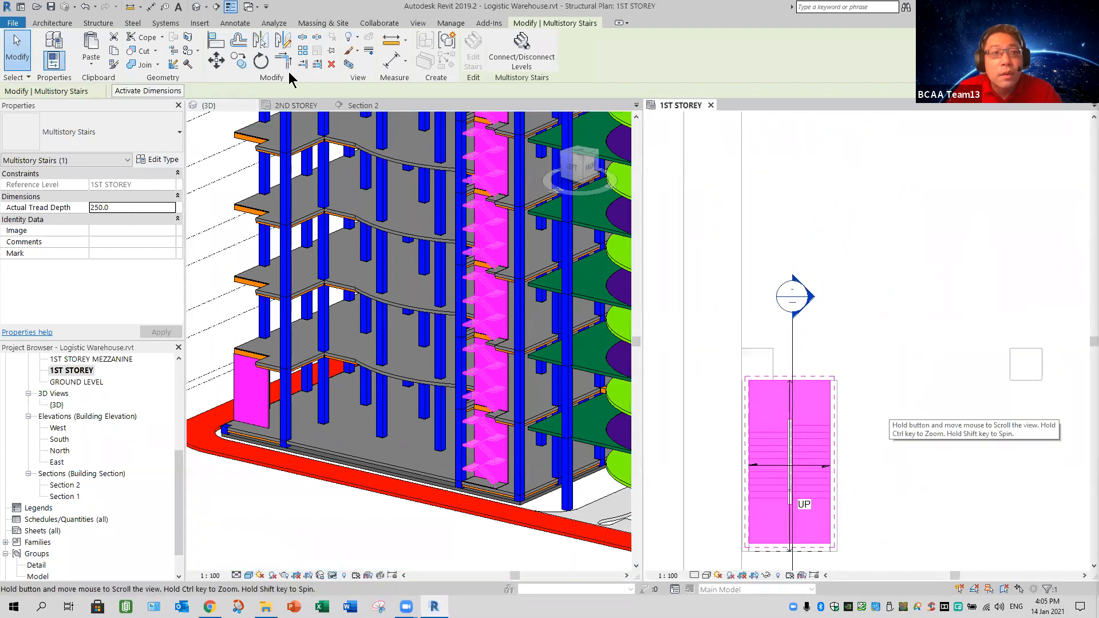
pyautogui.click(240, 63)
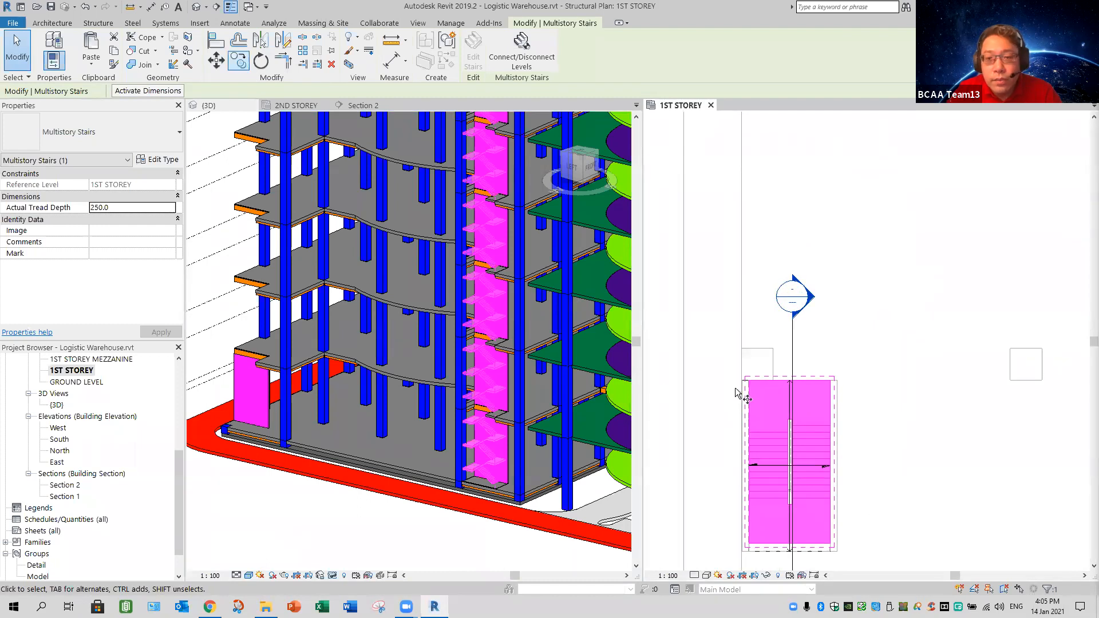
pyautogui.scroll(5, 844, 351)
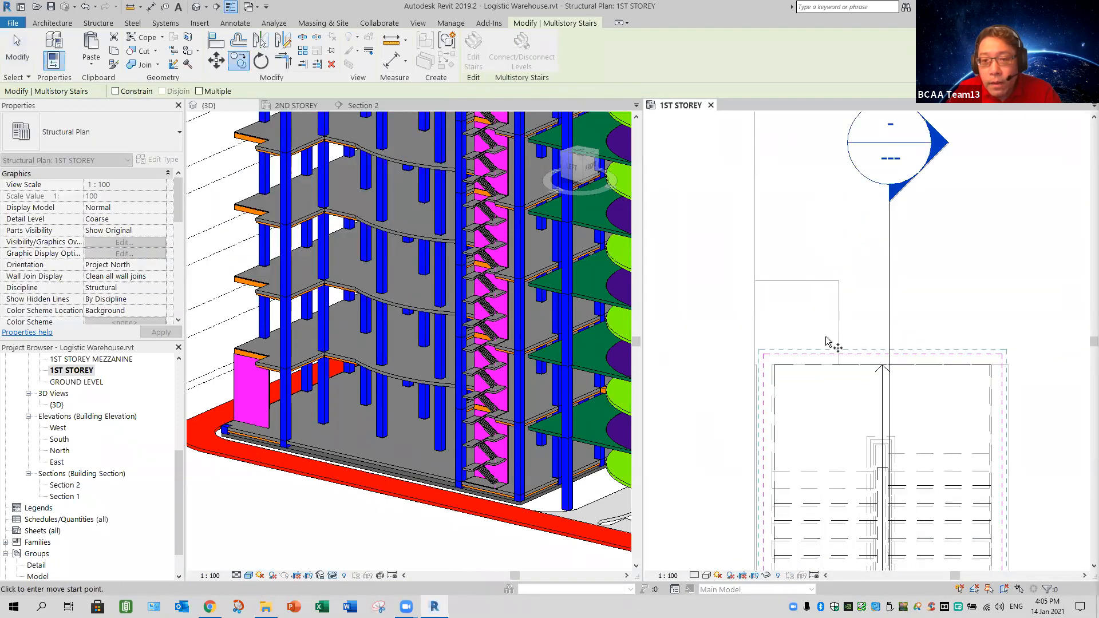
pyautogui.click(823, 333)
pyautogui.scroll(-5, 840, 277)
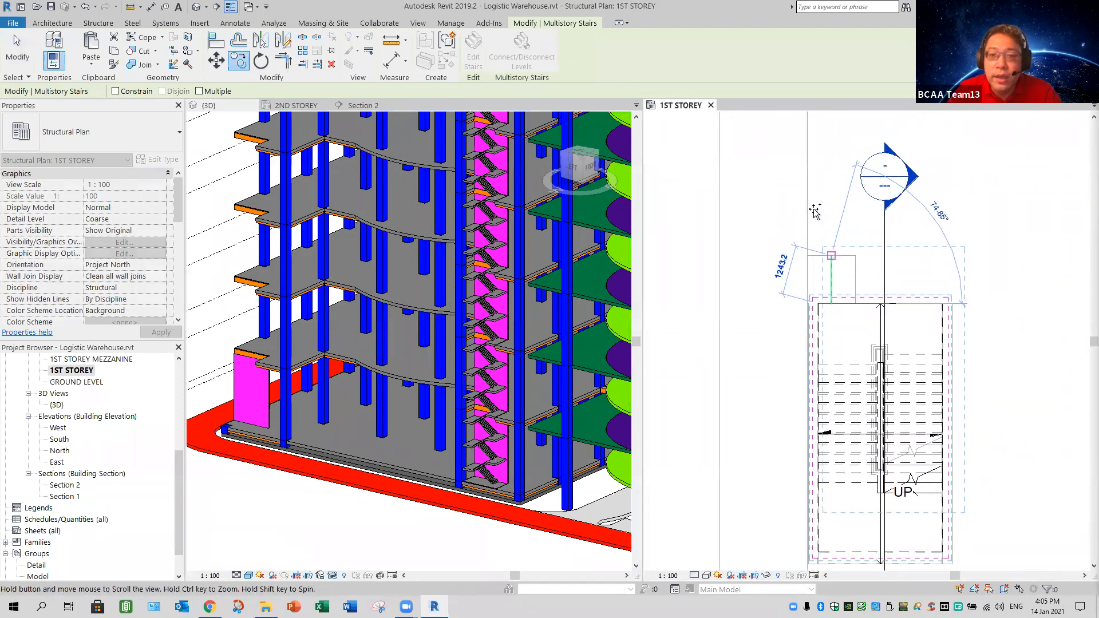
pyautogui.moveTo(816, 210); pyautogui.dragTo(812, 388, button='middle')
pyautogui.moveTo(825, 188); pyautogui.dragTo(810, 498, button='middle')
pyautogui.moveTo(805, 252); pyautogui.dragTo(807, 508, button='middle')
pyautogui.moveTo(795, 283); pyautogui.dragTo(798, 487, button='middle')
pyautogui.moveTo(803, 239); pyautogui.dragTo(810, 437, button='middle')
pyautogui.scroll(-3, 793, 282)
pyautogui.scroll(2, 791, 298)
pyautogui.moveTo(791, 295); pyautogui.dragTo(789, 237, button='middle')
pyautogui.scroll(5, 789, 299)
pyautogui.moveTo(779, 198); pyautogui.dragTo(773, 282, button='middle')
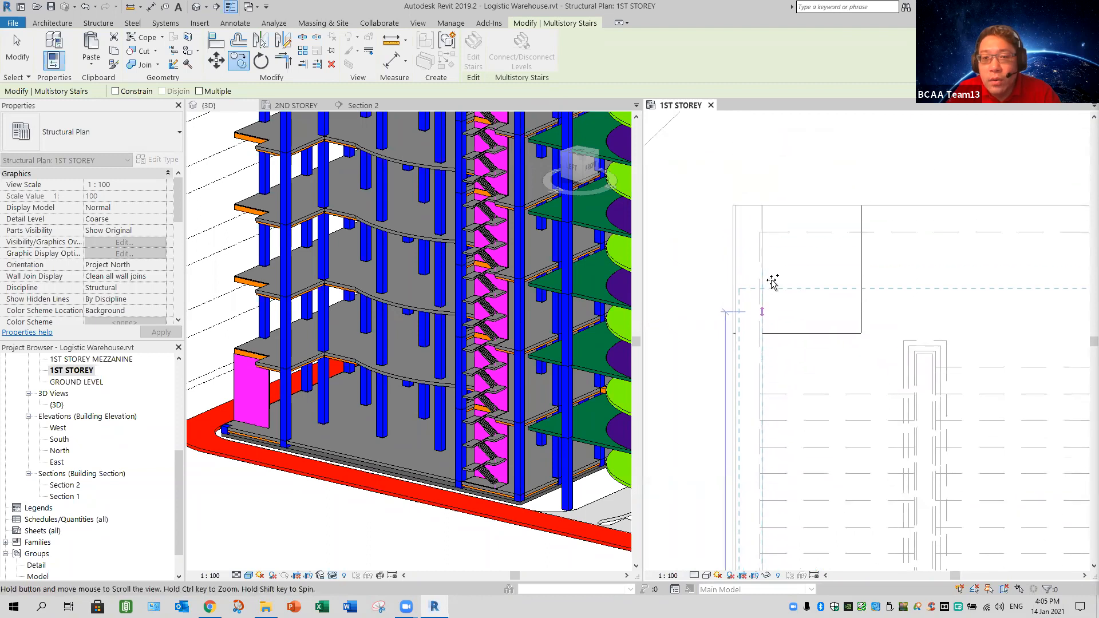
pyautogui.scroll(2, 757, 263)
pyautogui.scroll(1, 756, 263)
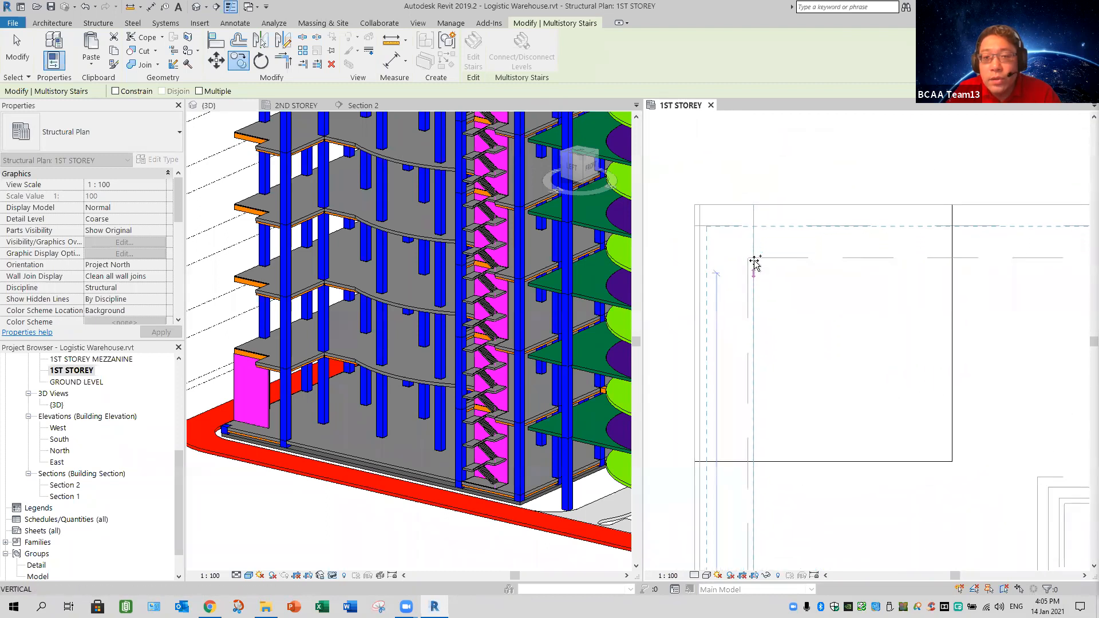
pyautogui.click(801, 297)
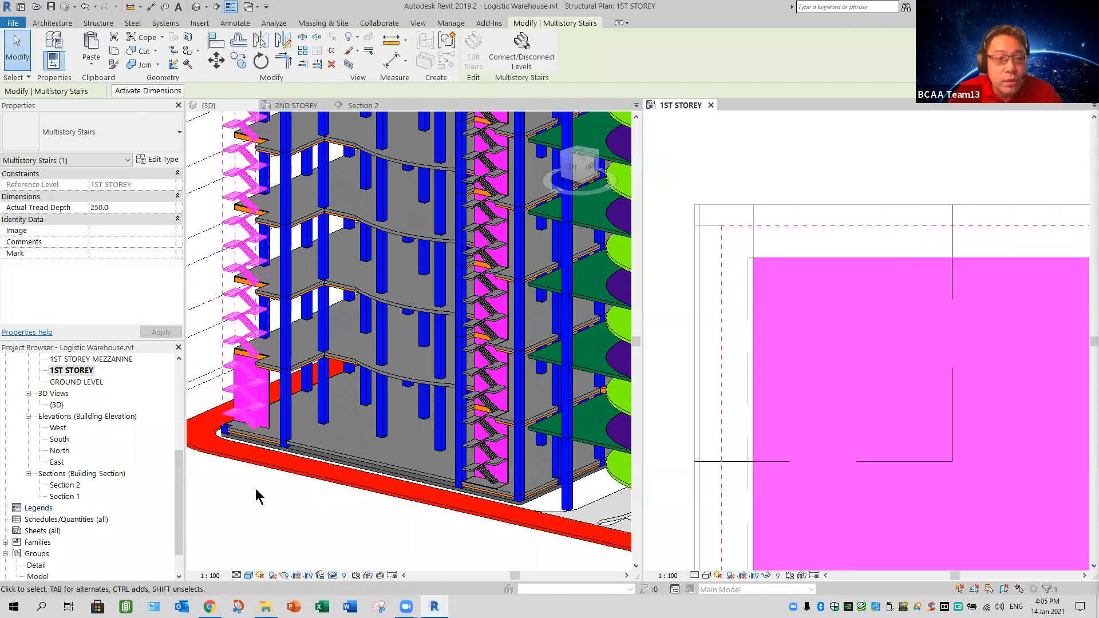
pyautogui.click(225, 486)
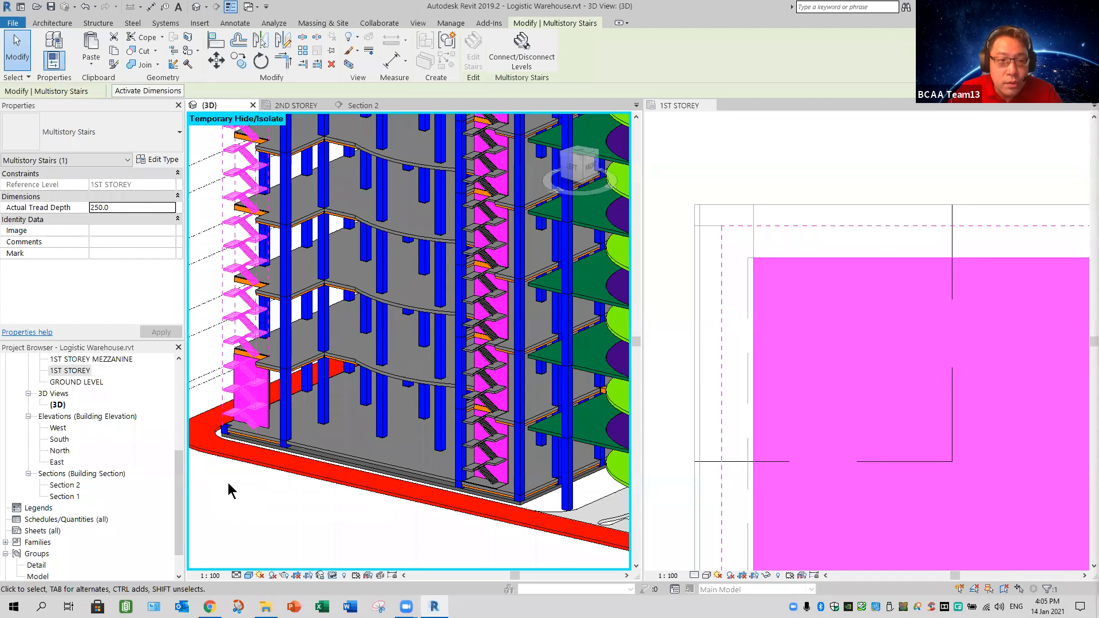
pyautogui.click(239, 496)
# Examine the copied stairs at the building corner in the 3D view, checking flights and landings against the slabs and beams
pyautogui.keyDown('shift'); pyautogui.moveTo(346, 518); pyautogui.dragTo(403, 514, button='middle'); pyautogui.keyUp('shift')
pyautogui.keyDown('shift'); pyautogui.moveTo(460, 493); pyautogui.dragTo(346, 472, button='middle'); pyautogui.keyUp('shift')
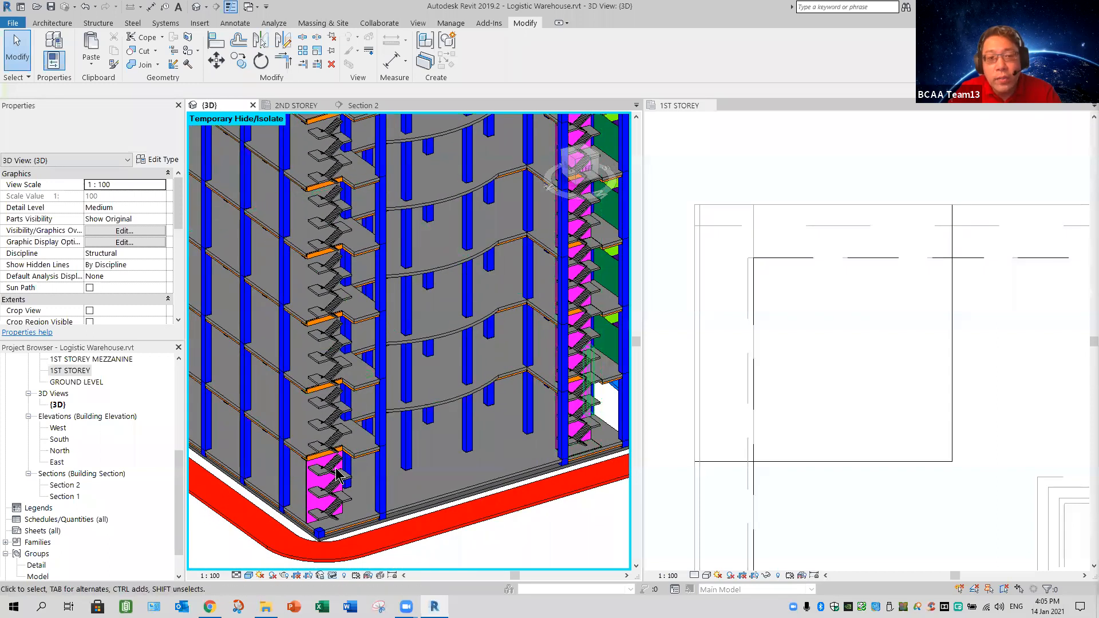
pyautogui.scroll(3, 349, 484)
pyautogui.scroll(2, 267, 432)
pyautogui.scroll(3, 268, 275)
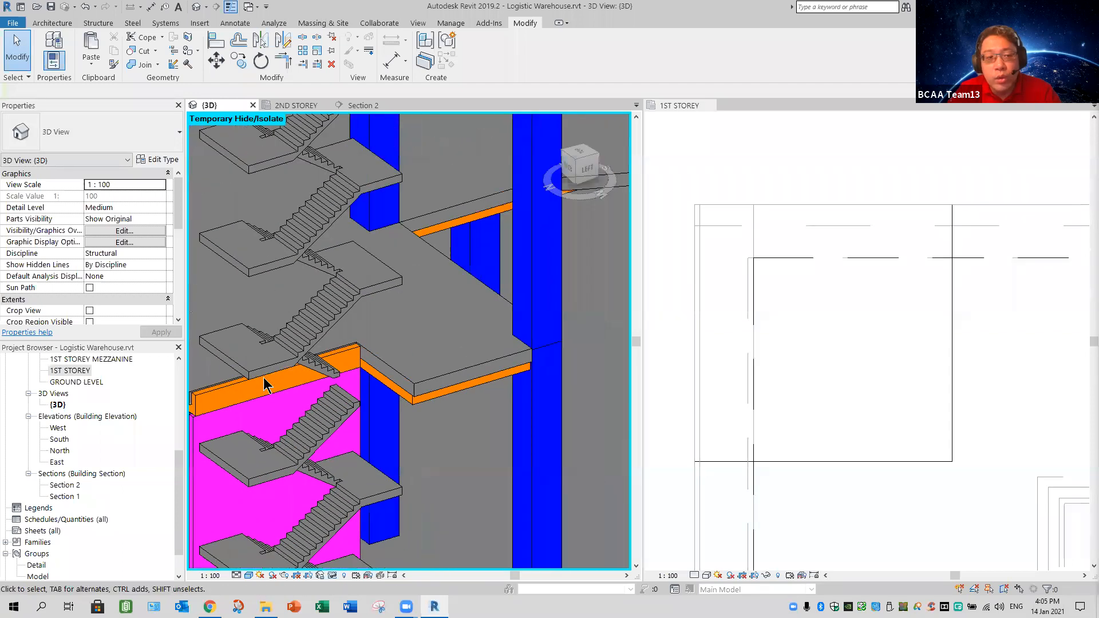
pyautogui.scroll(-2, 264, 301)
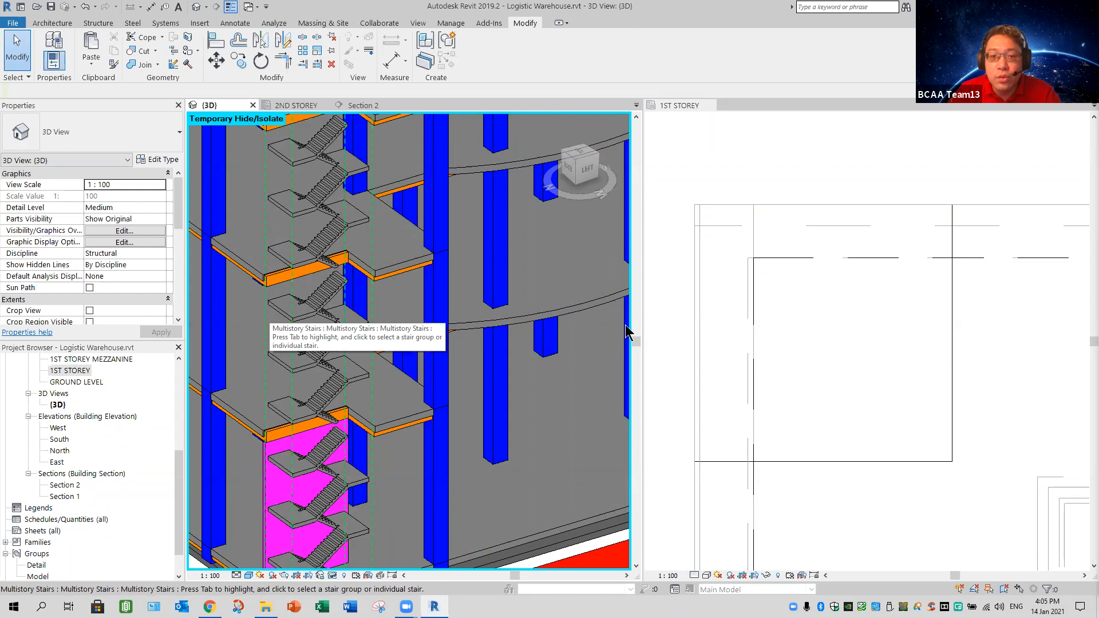
pyautogui.scroll(-3, 216, 430)
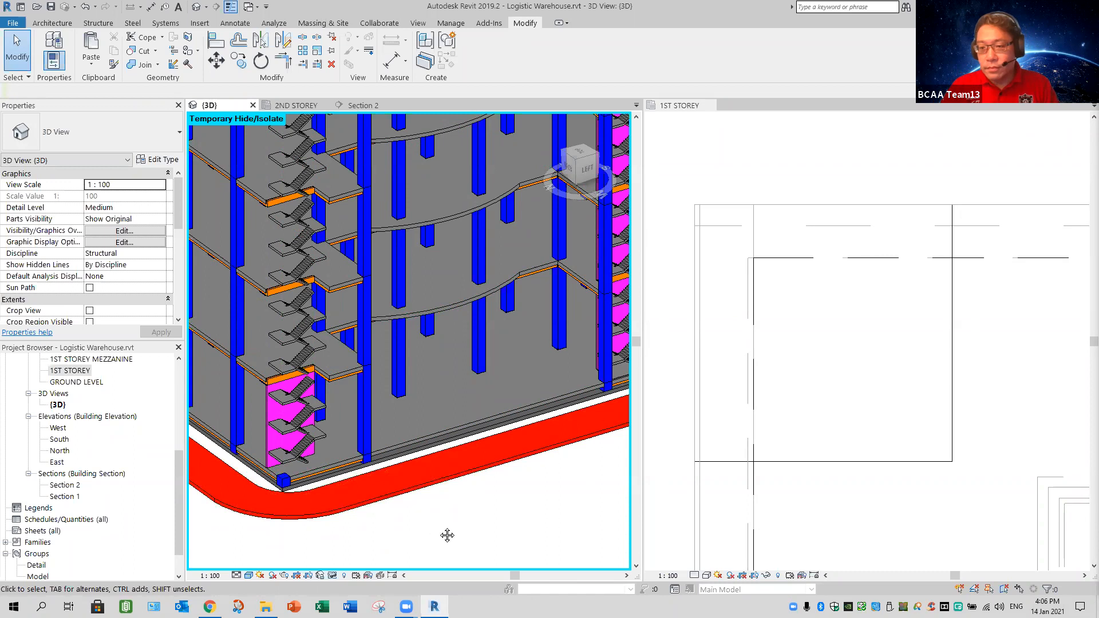
pyautogui.keyDown('shift'); pyautogui.moveTo(455, 529); pyautogui.dragTo(326, 517, button='middle'); pyautogui.keyUp('shift')
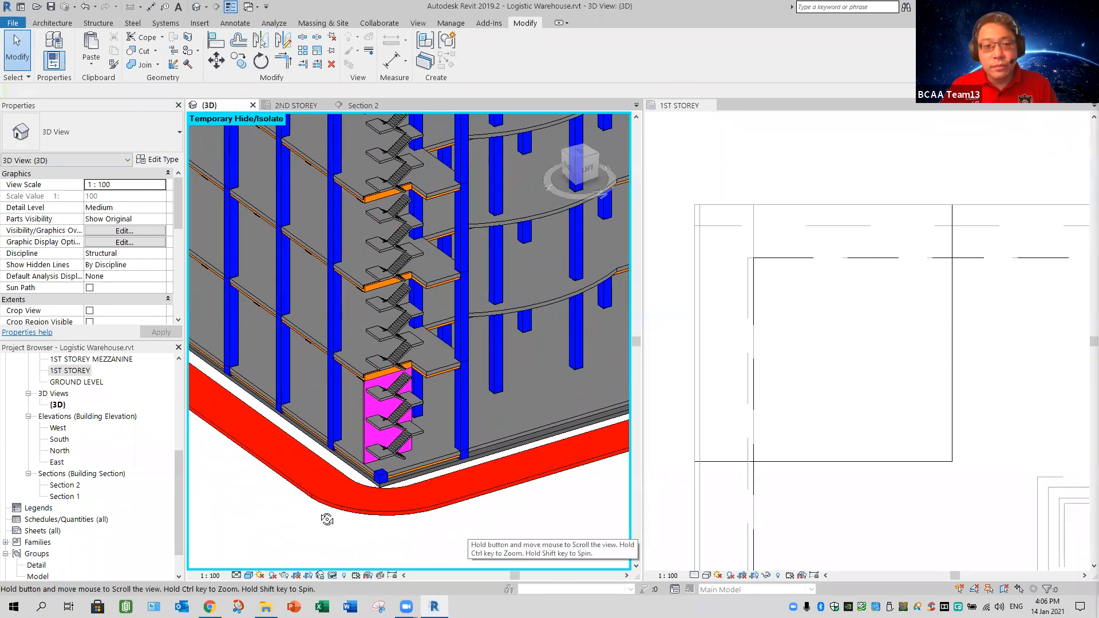
pyautogui.keyDown('shift'); pyautogui.moveTo(451, 517); pyautogui.dragTo(494, 507, button='middle'); pyautogui.keyUp('shift')
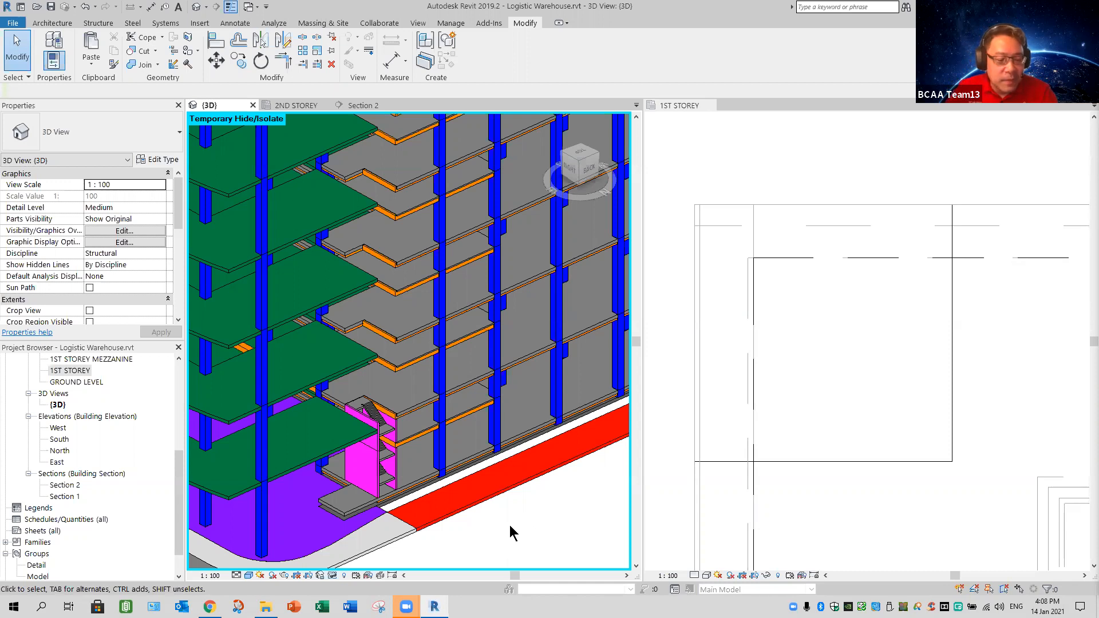
# Turn on the 3D view's section box and select it for resizing
pyautogui.keyDown('shift'); pyautogui.moveTo(521, 522); pyautogui.dragTo(459, 491, button='middle'); pyautogui.keyUp('shift')
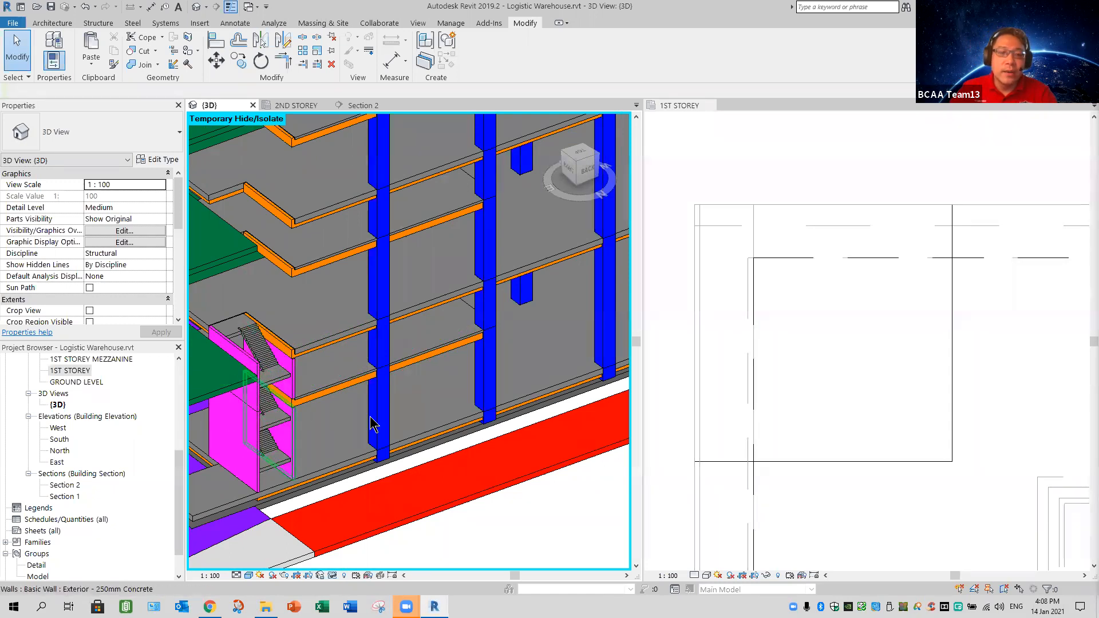
pyautogui.scroll(-1, 372, 433)
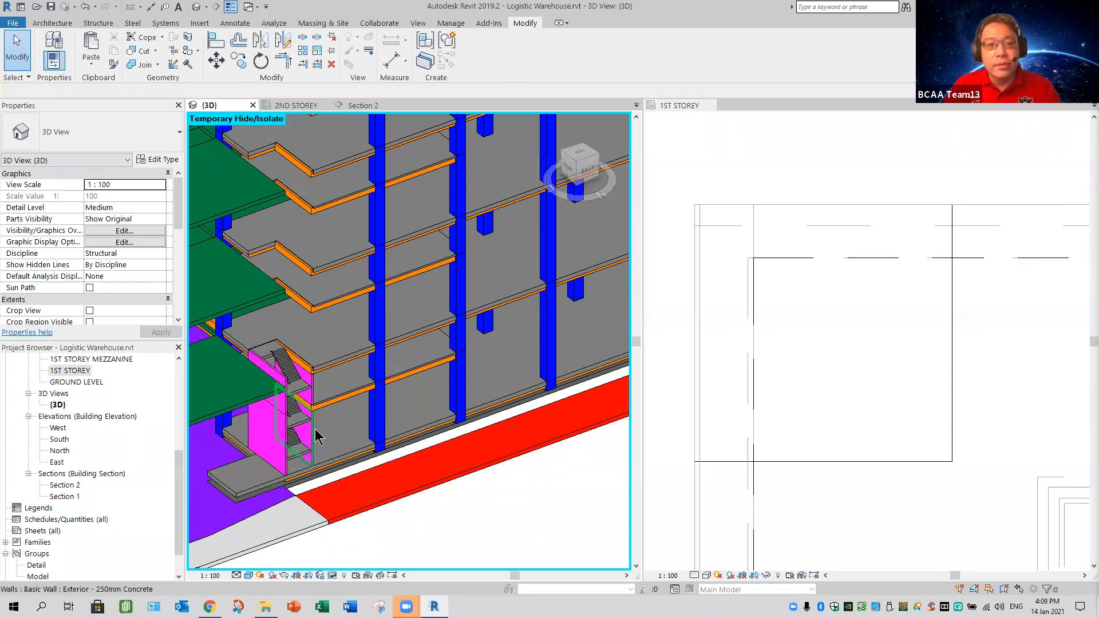
pyautogui.scroll(-2, 318, 442)
pyautogui.scroll(-4, 319, 445)
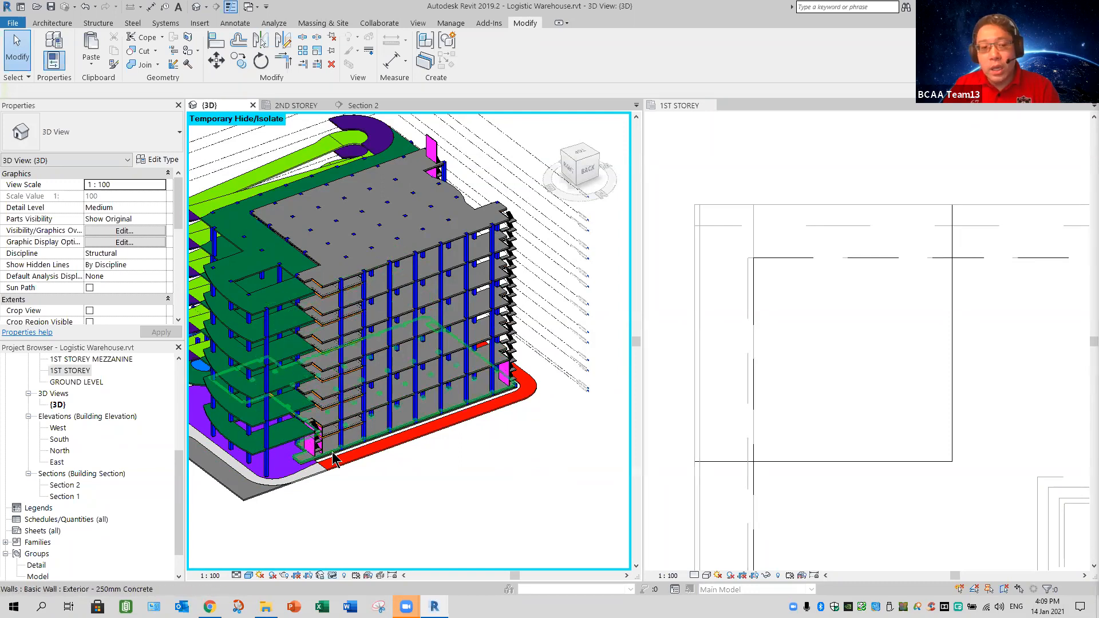
pyautogui.moveTo(407, 485); pyautogui.dragTo(443, 484, button='middle')
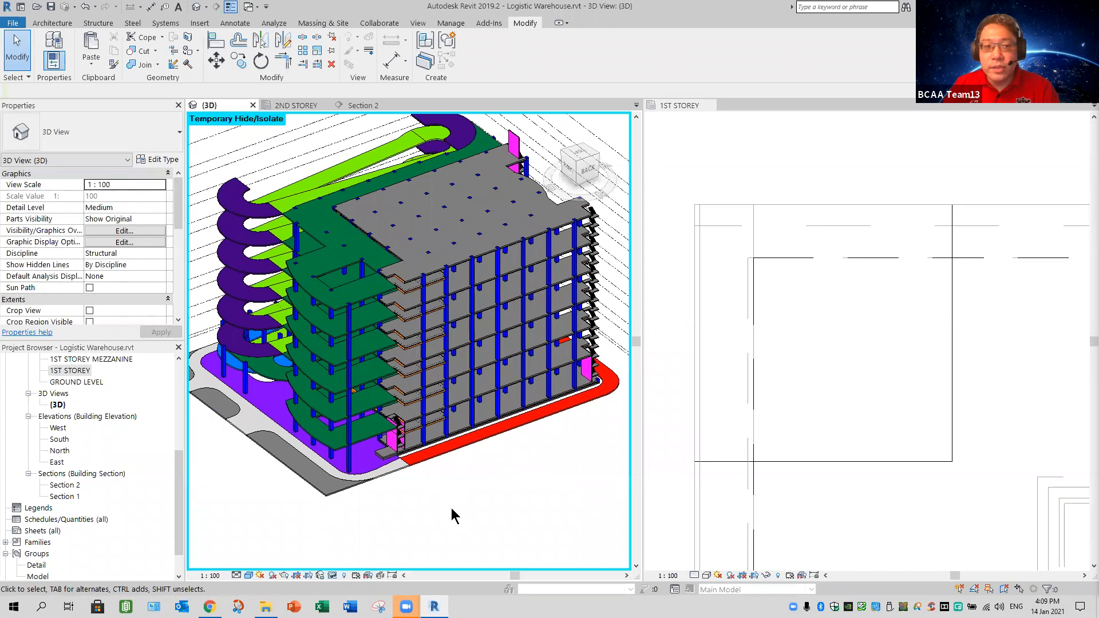
pyautogui.scroll(-1, 451, 507)
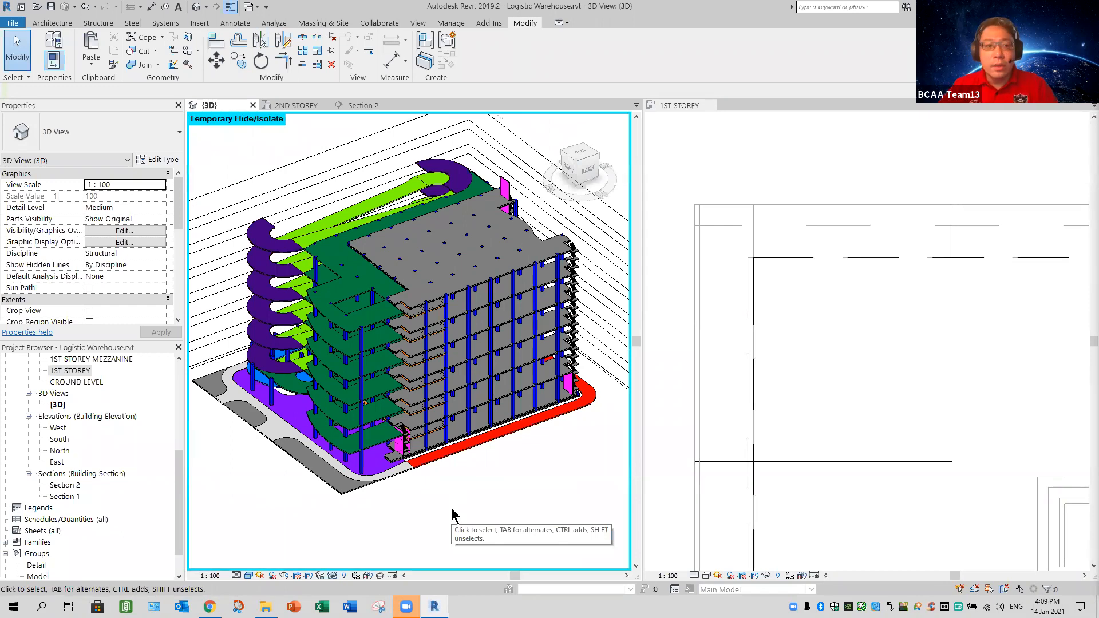
pyautogui.moveTo(179, 214); pyautogui.dragTo(167, 263)
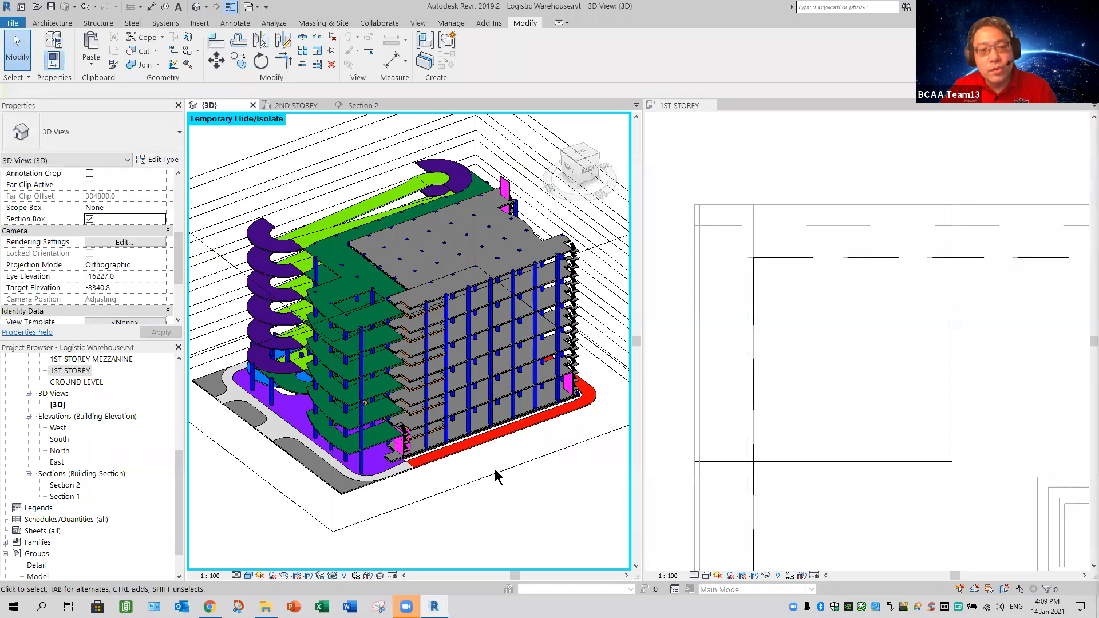
pyautogui.click(515, 514)
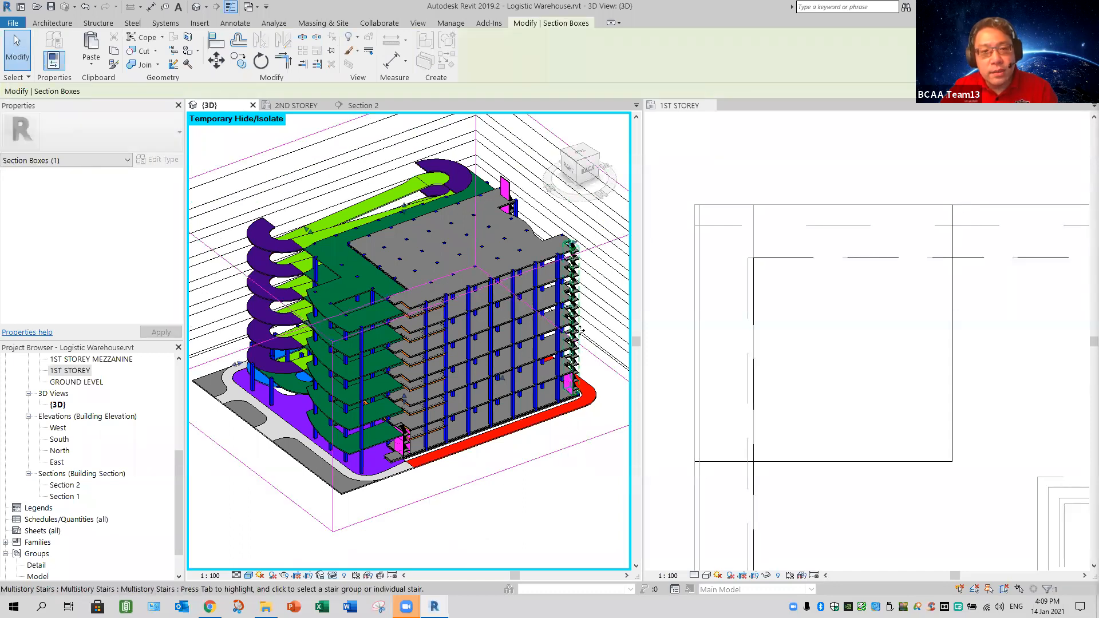
pyautogui.moveTo(536, 492); pyautogui.dragTo(466, 509, button='middle')
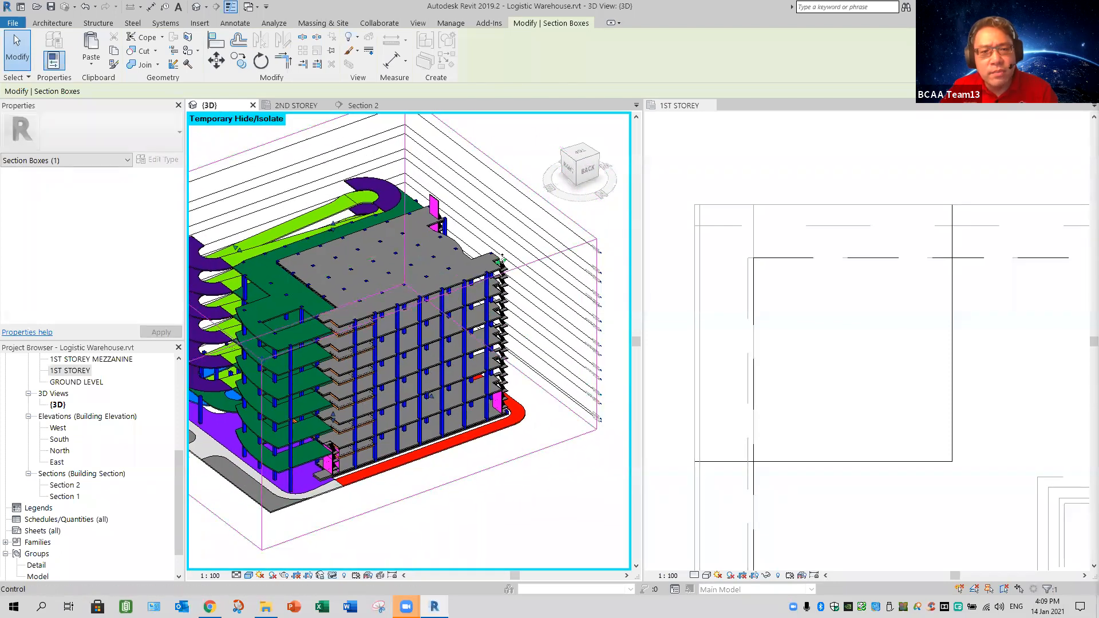
# Shrink the section box from three sides to a narrow tower around the ground-level stairwell beside the green driveway slabs
pyautogui.moveTo(502, 262); pyautogui.dragTo(303, 334)
pyautogui.moveTo(455, 504); pyautogui.dragTo(556, 492, button='middle')
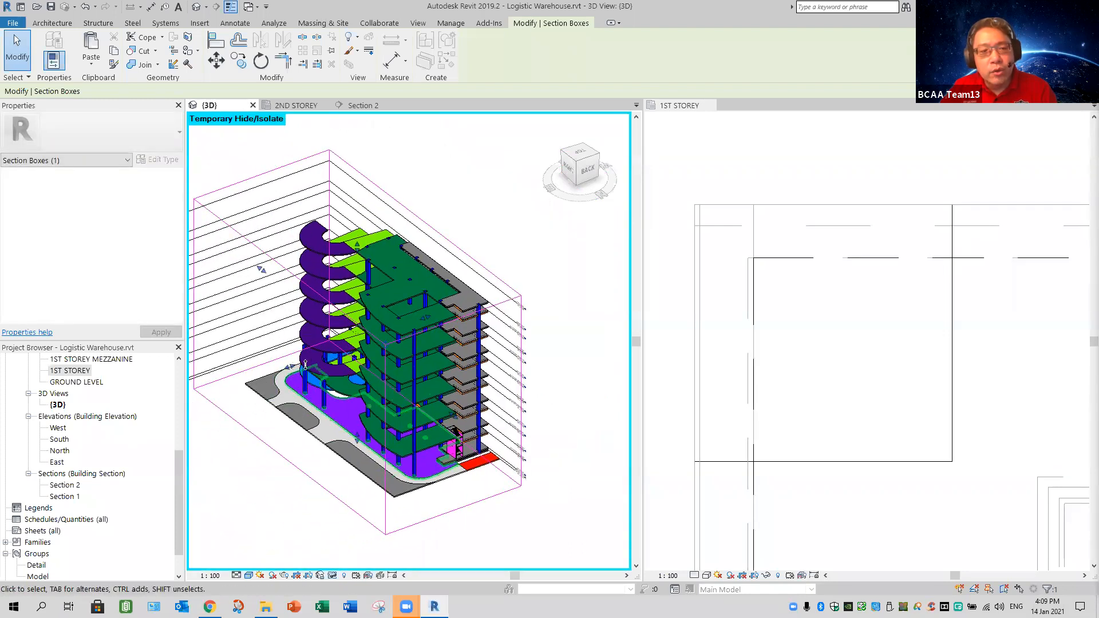
pyautogui.moveTo(290, 367); pyautogui.dragTo(368, 351)
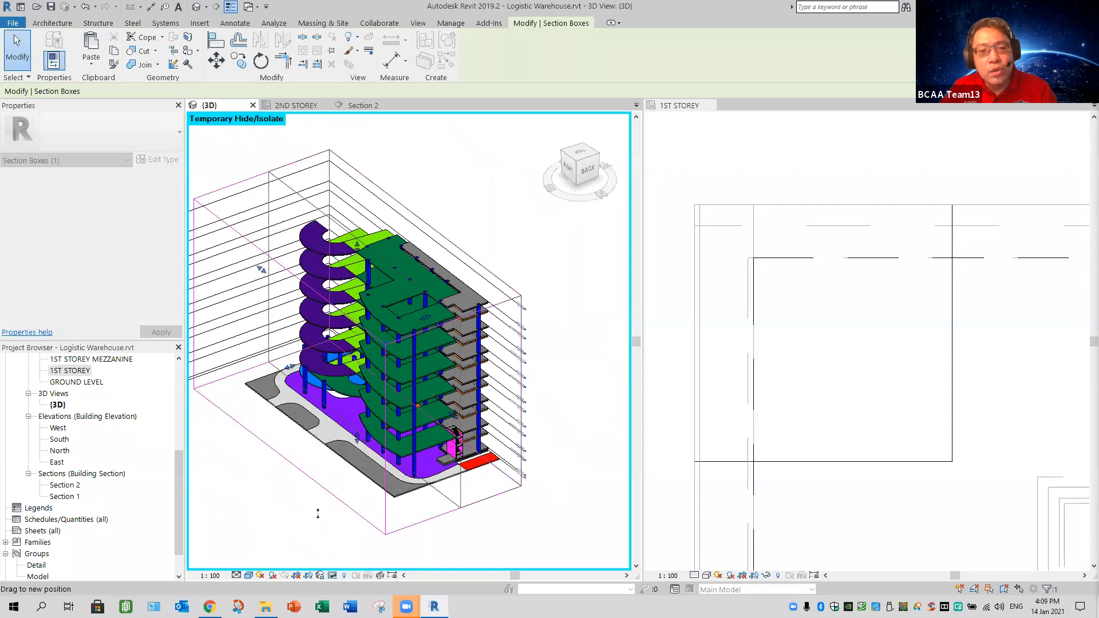
pyautogui.moveTo(319, 521); pyautogui.dragTo(316, 504)
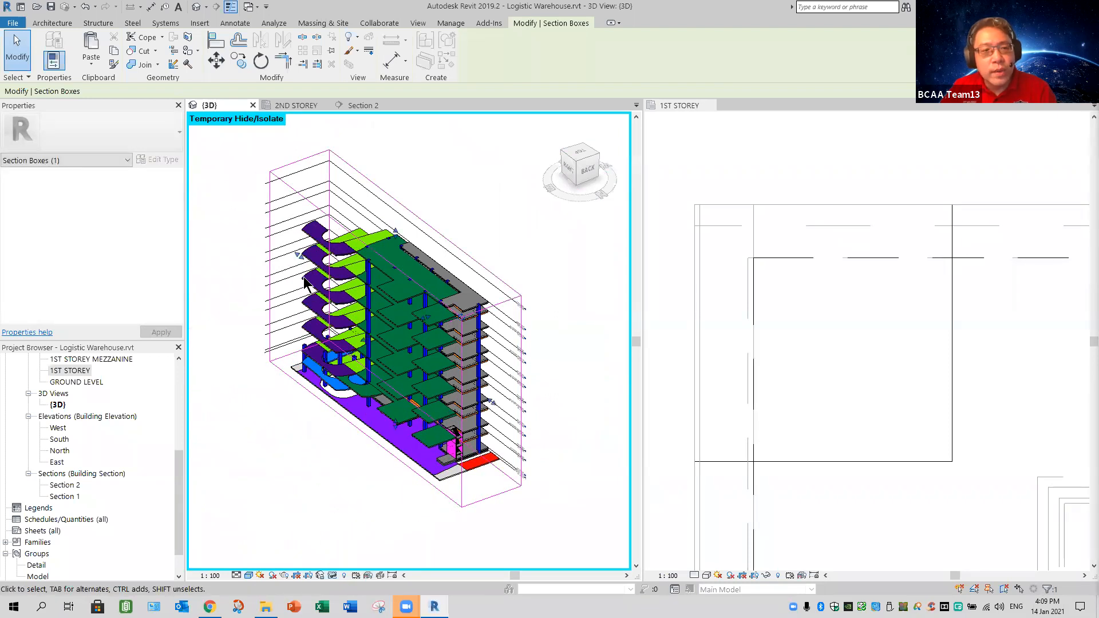
pyautogui.moveTo(299, 256); pyautogui.dragTo(417, 405)
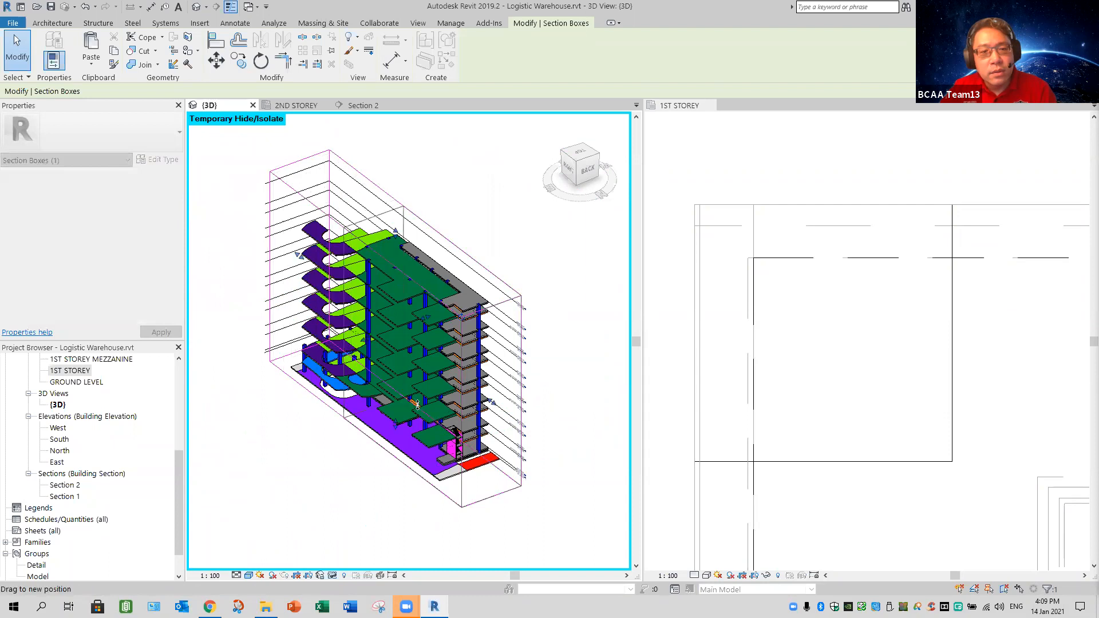
pyautogui.moveTo(502, 547); pyautogui.dragTo(504, 484)
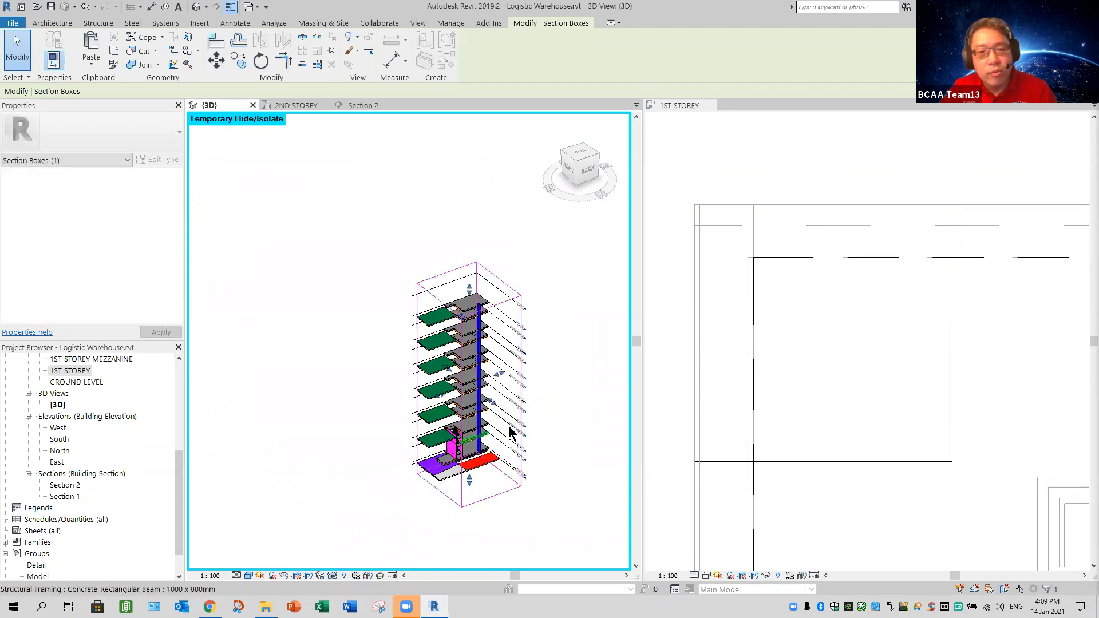
# Tighten the remaining sides of the section box closely around the stairwell and its adjoining slab edges
pyautogui.scroll(5, 508, 430)
pyautogui.moveTo(480, 281); pyautogui.dragTo(457, 248)
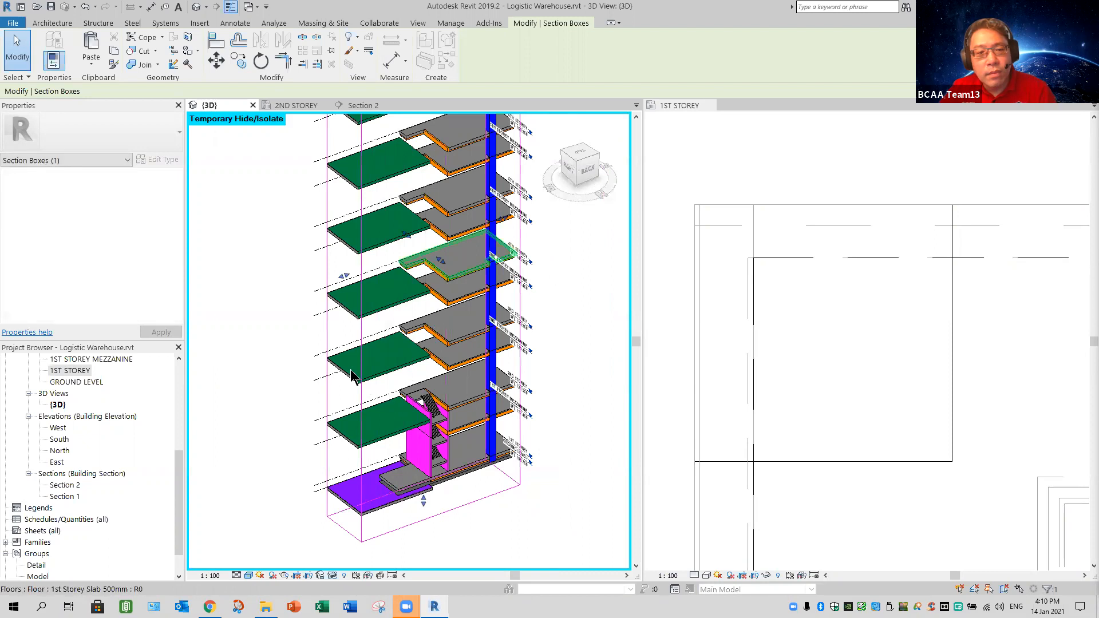
pyautogui.moveTo(343, 276); pyautogui.dragTo(539, 510)
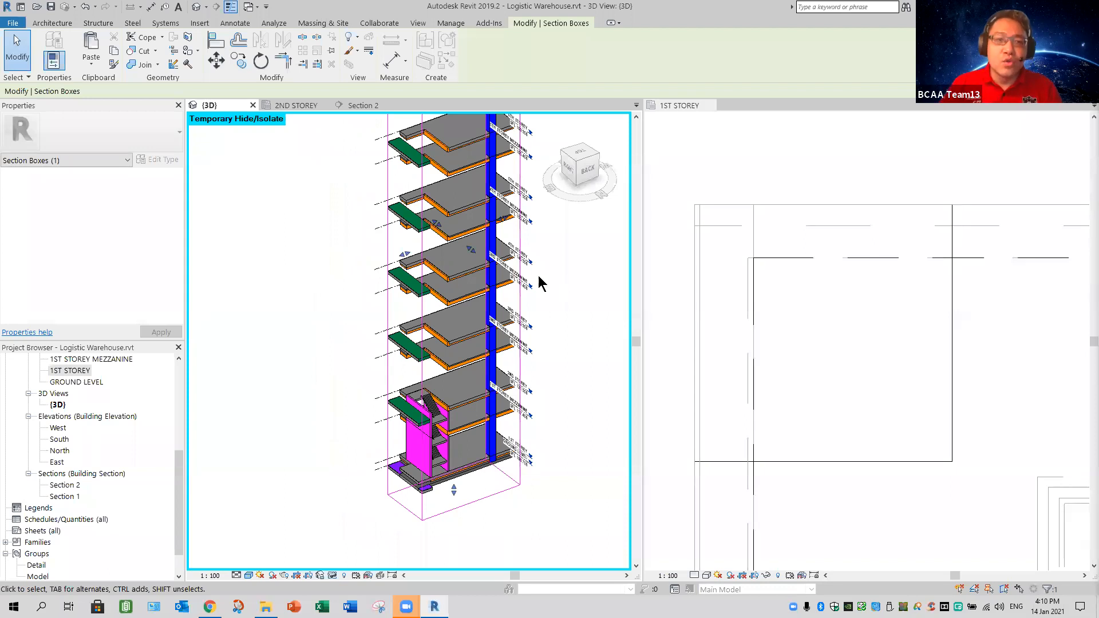
pyautogui.moveTo(472, 227); pyautogui.dragTo(536, 348)
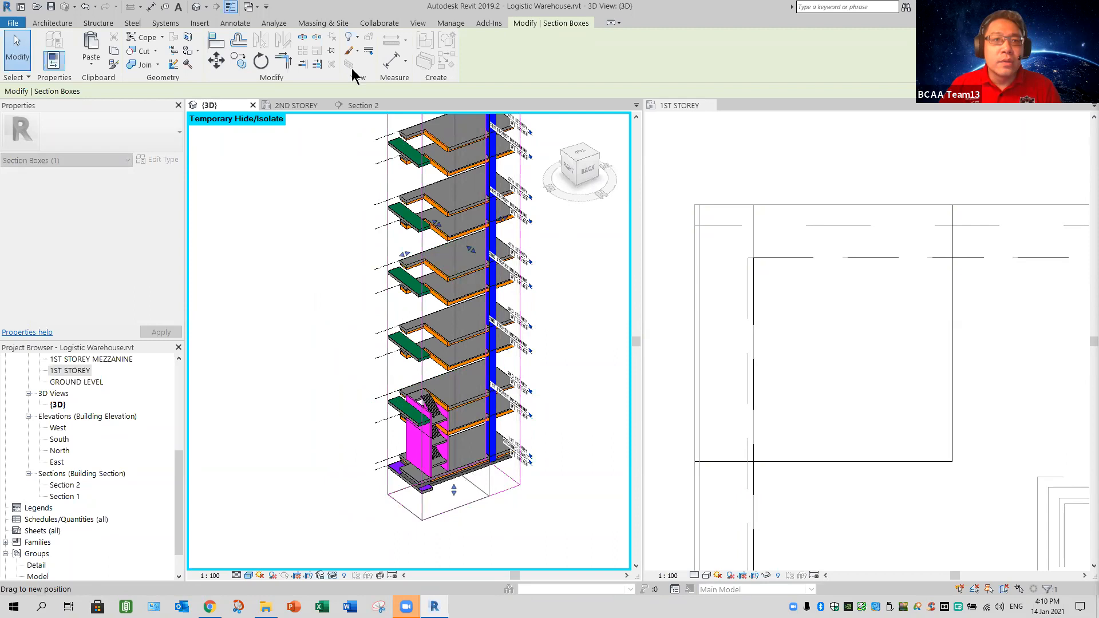
pyautogui.moveTo(353, 74); pyautogui.dragTo(350, 70)
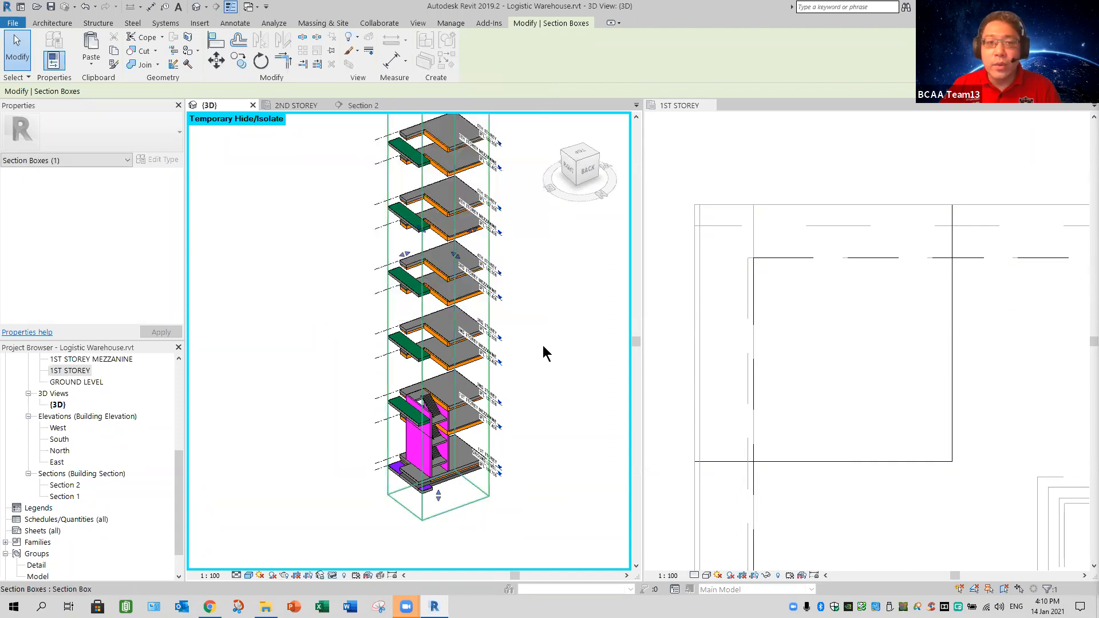
pyautogui.click(548, 363)
# Temporarily hide the Exterior - 250mm Concrete wall in front of the lowest stair flights in the 3D view
pyautogui.scroll(-1, 549, 362)
pyautogui.moveTo(548, 362); pyautogui.dragTo(514, 420, button='middle')
pyautogui.scroll(-1, 534, 421)
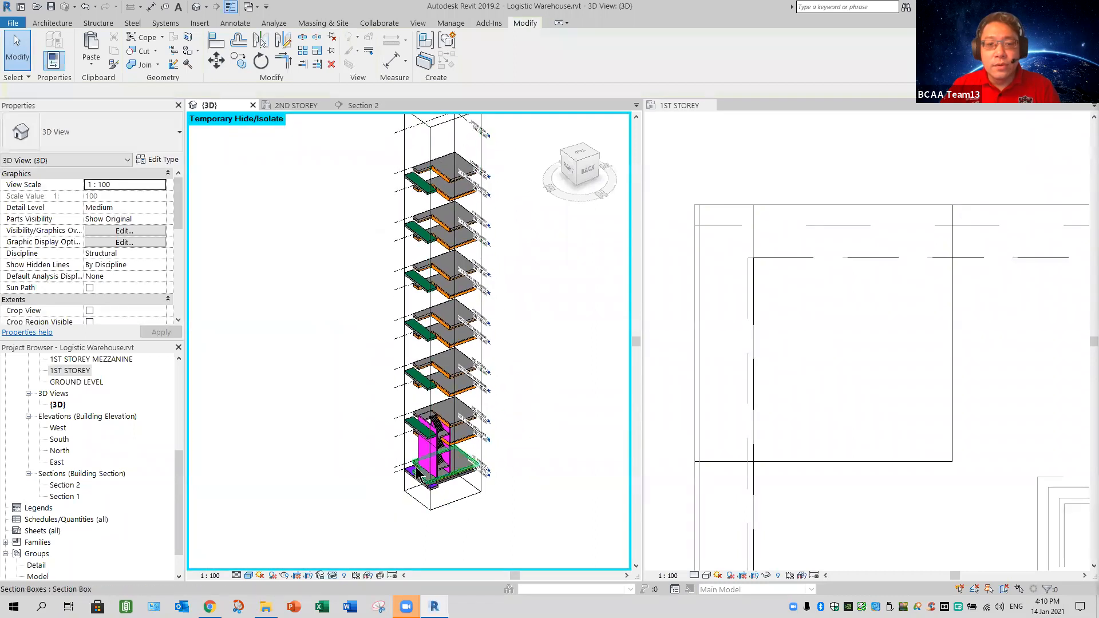
pyautogui.scroll(4, 418, 474)
pyautogui.scroll(5, 438, 470)
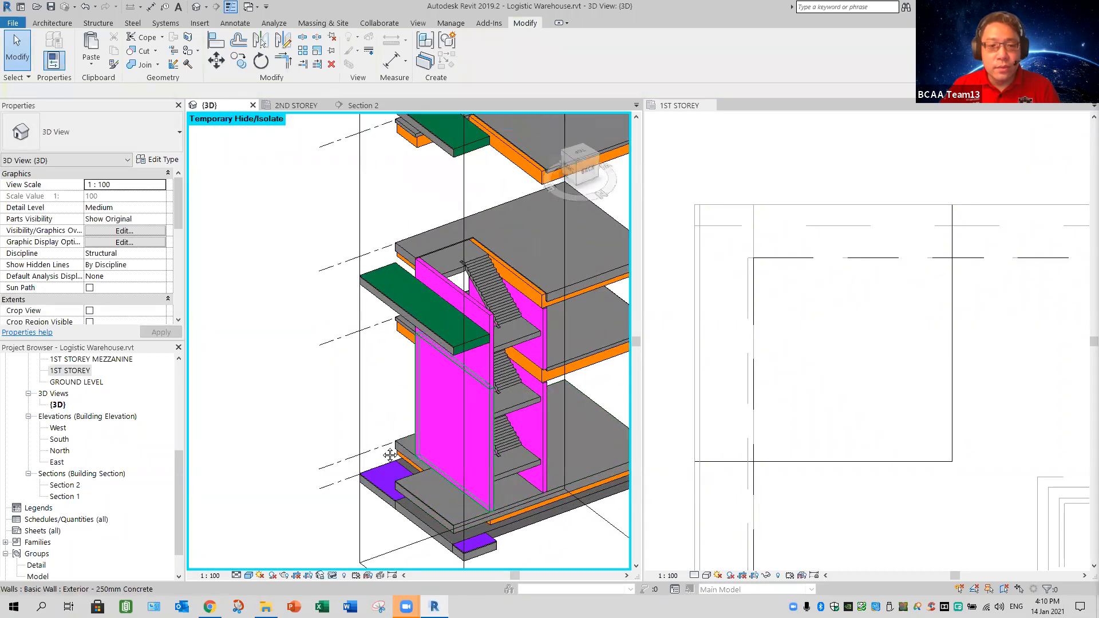
pyautogui.click(448, 491)
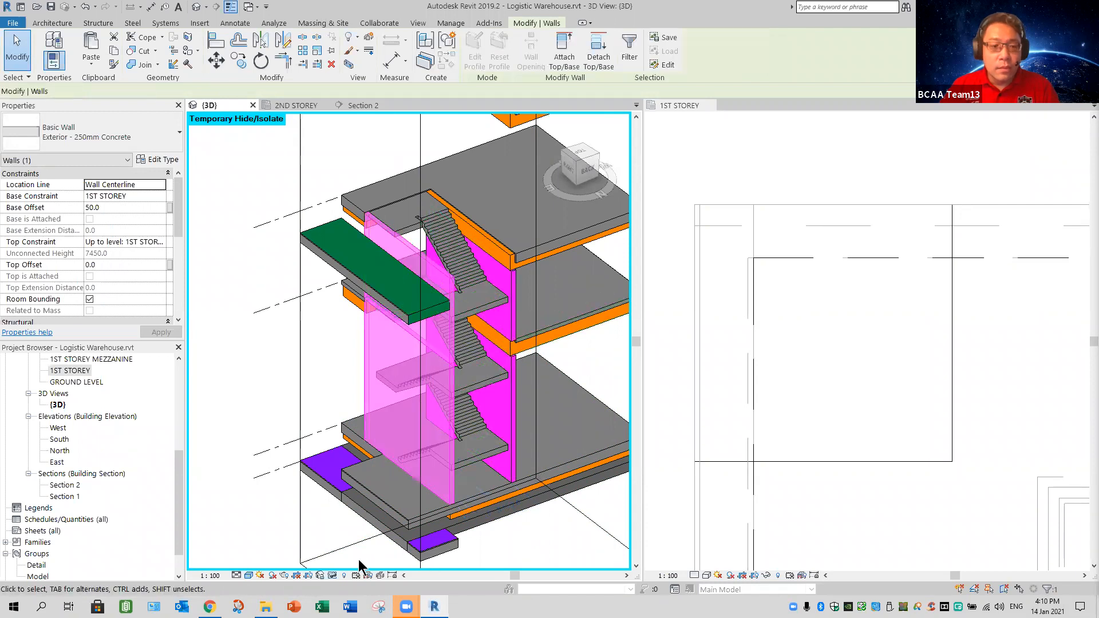
pyautogui.click(331, 576)
pyautogui.click(501, 528)
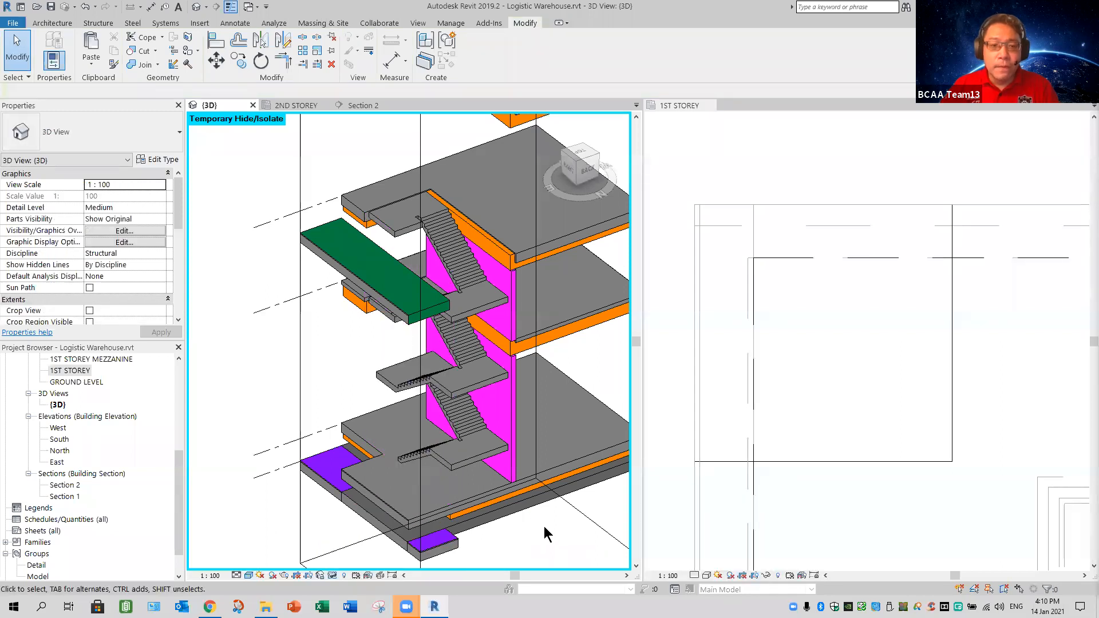
# Examine the exposed stair flights and landings between the ground level and the 2nd storey in the sectioned tower
pyautogui.scroll(-3, 544, 527)
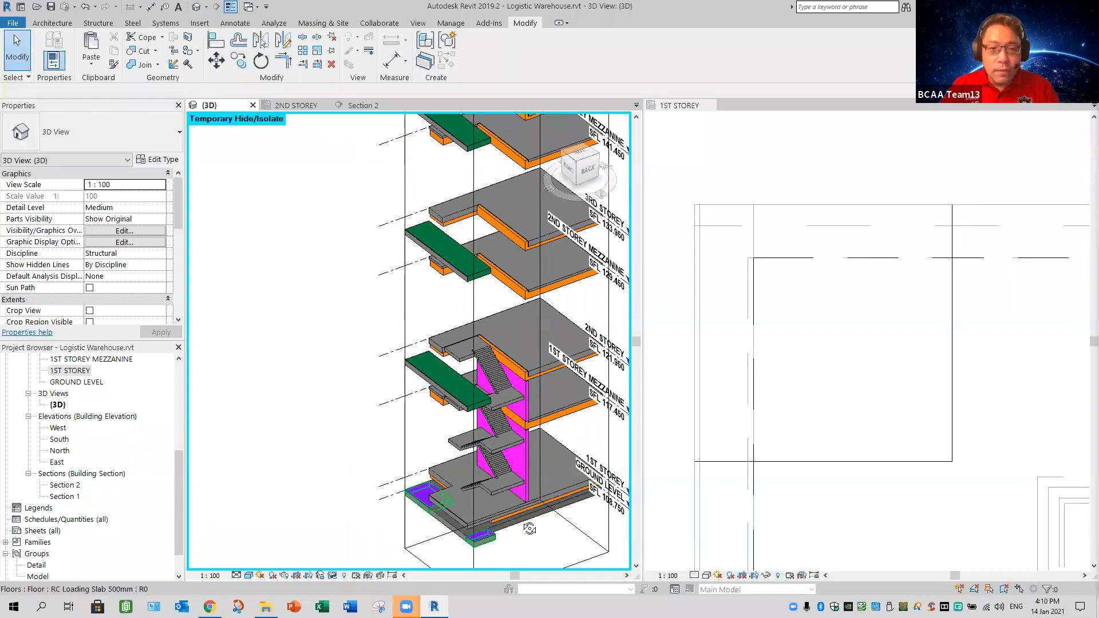
pyautogui.keyDown('shift'); pyautogui.moveTo(529, 528); pyautogui.dragTo(326, 486, button='middle'); pyautogui.keyUp('shift')
pyautogui.scroll(1, 512, 437)
pyautogui.moveTo(540, 432); pyautogui.dragTo(339, 439, button='middle')
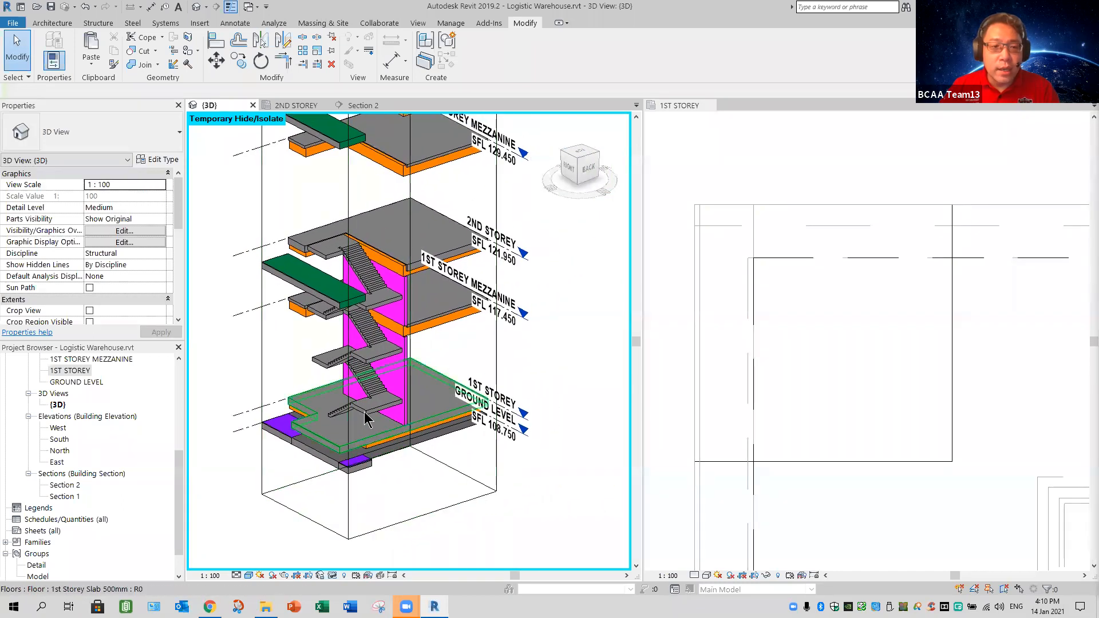
pyautogui.press('Tab')
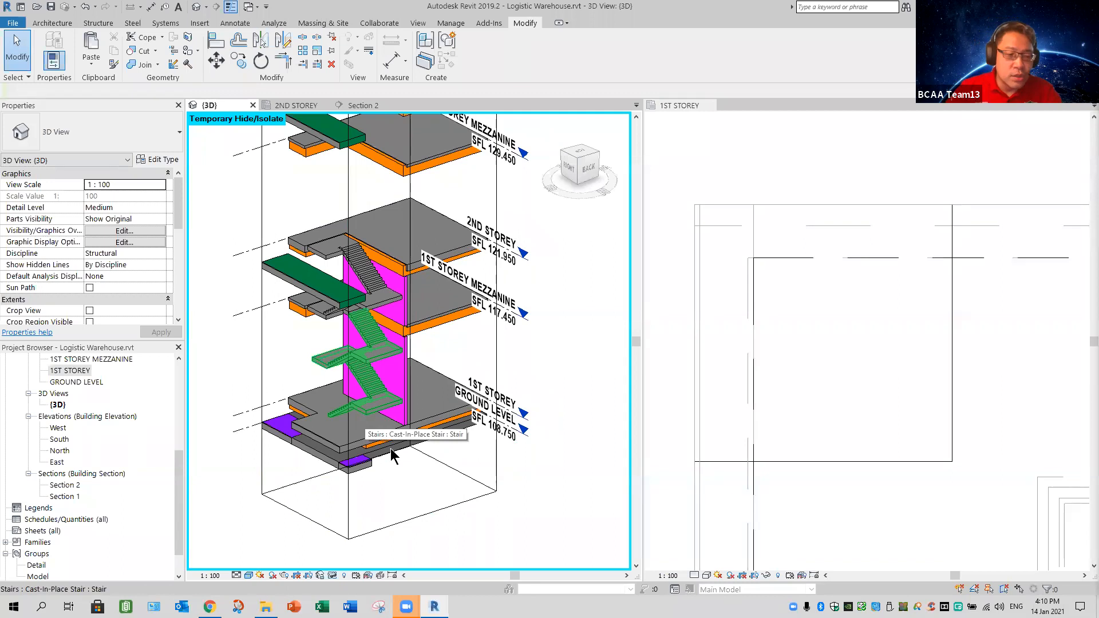
pyautogui.moveTo(340, 471); pyautogui.dragTo(412, 466, button='middle')
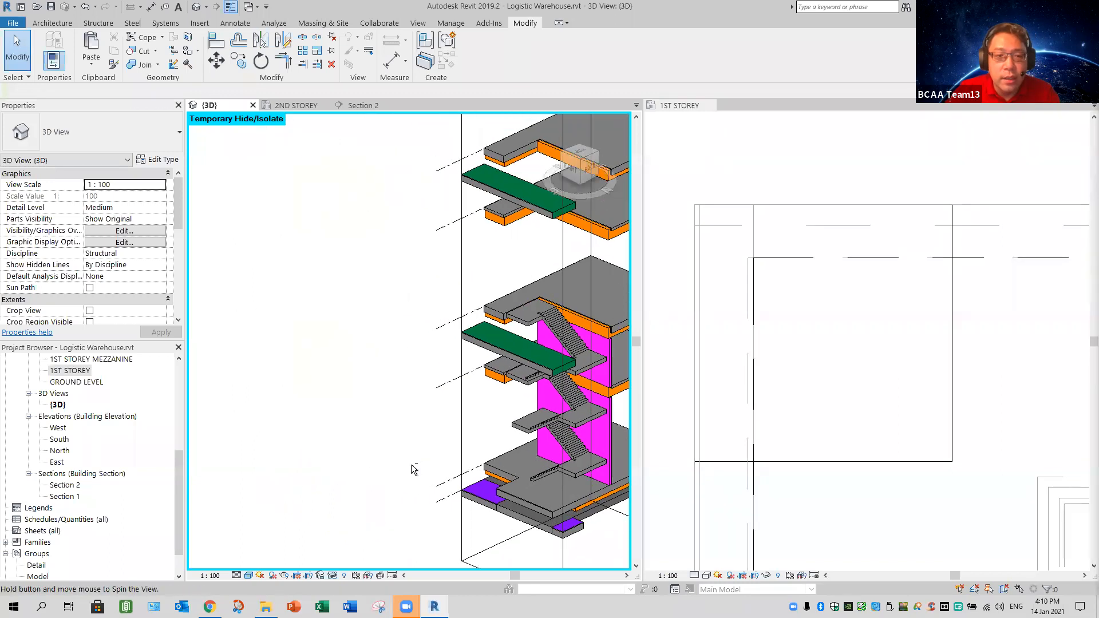
pyautogui.keyDown('shift'); pyautogui.moveTo(367, 406); pyautogui.dragTo(365, 405, button='middle'); pyautogui.keyUp('shift')
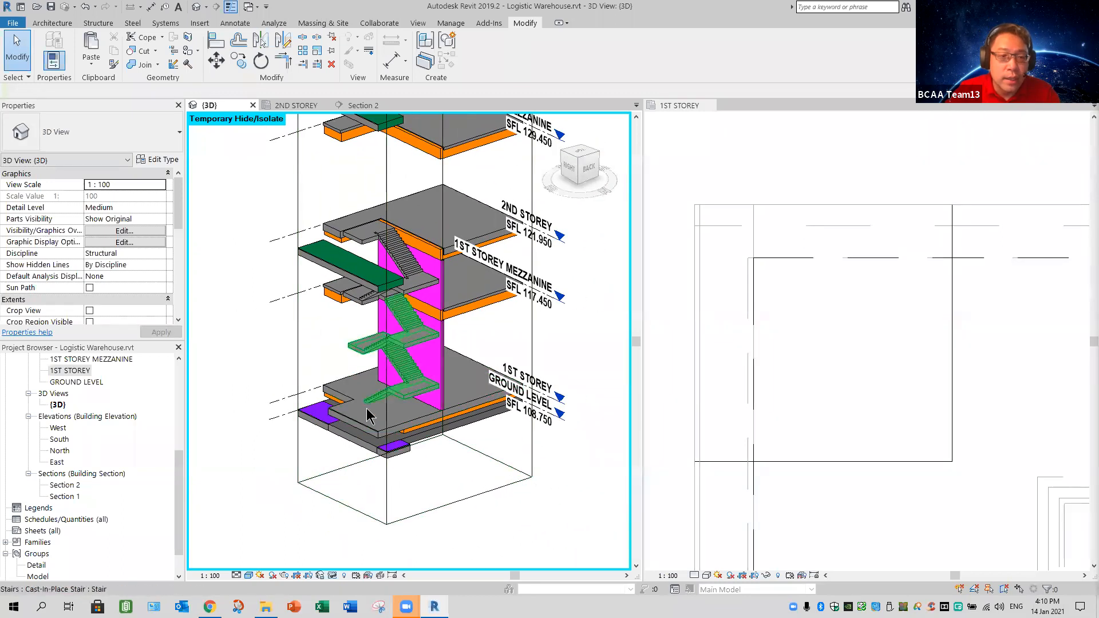
pyautogui.scroll(4, 382, 395)
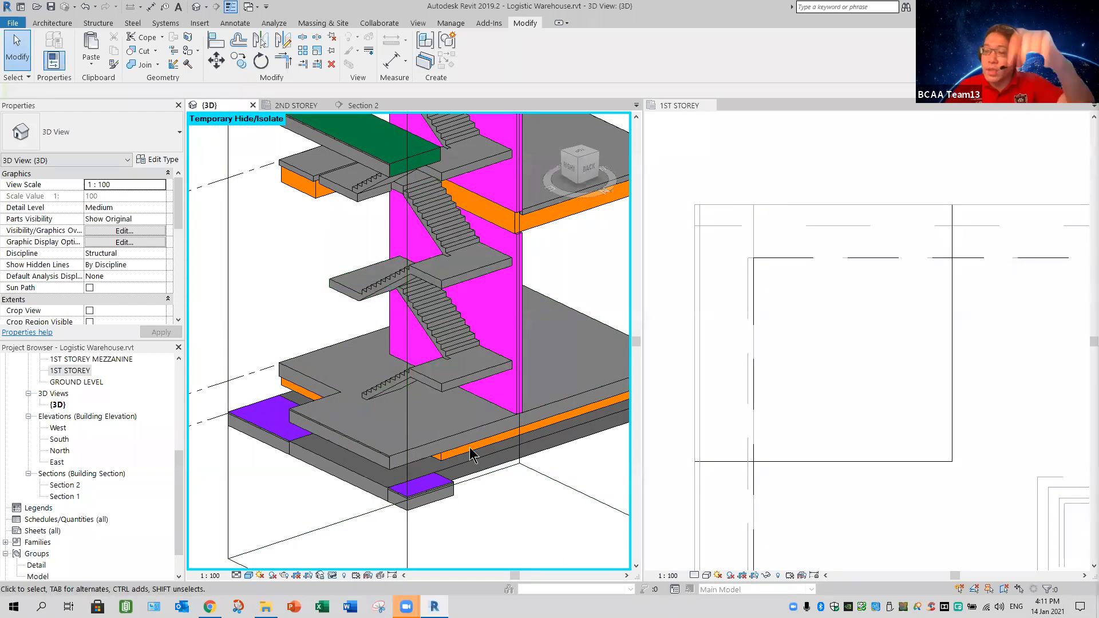
pyautogui.scroll(-5, 393, 473)
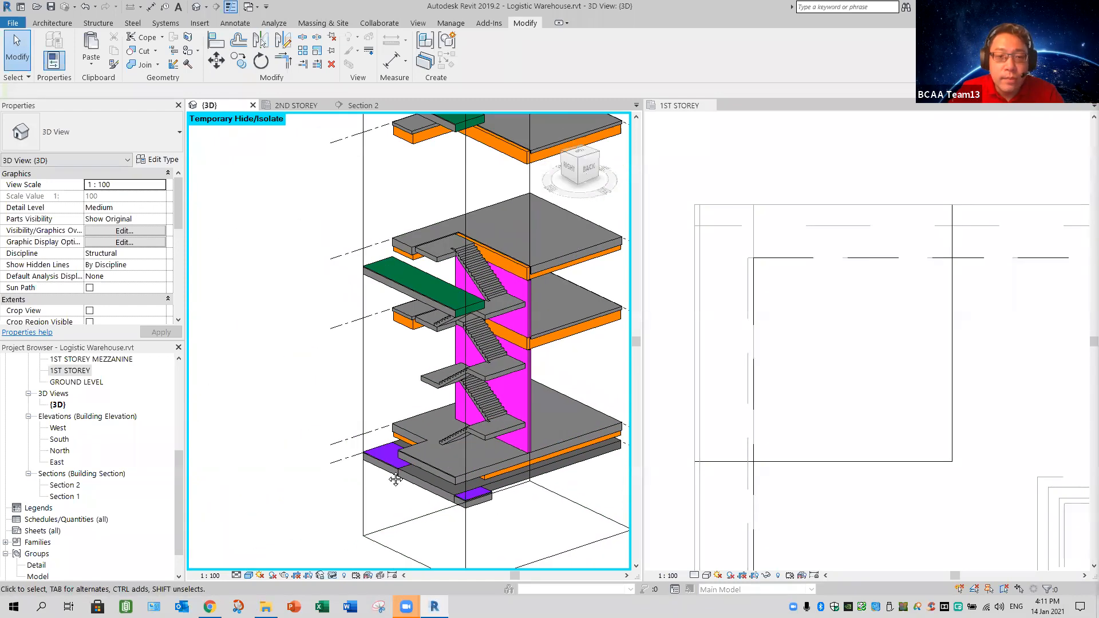
pyautogui.scroll(-5, 375, 472)
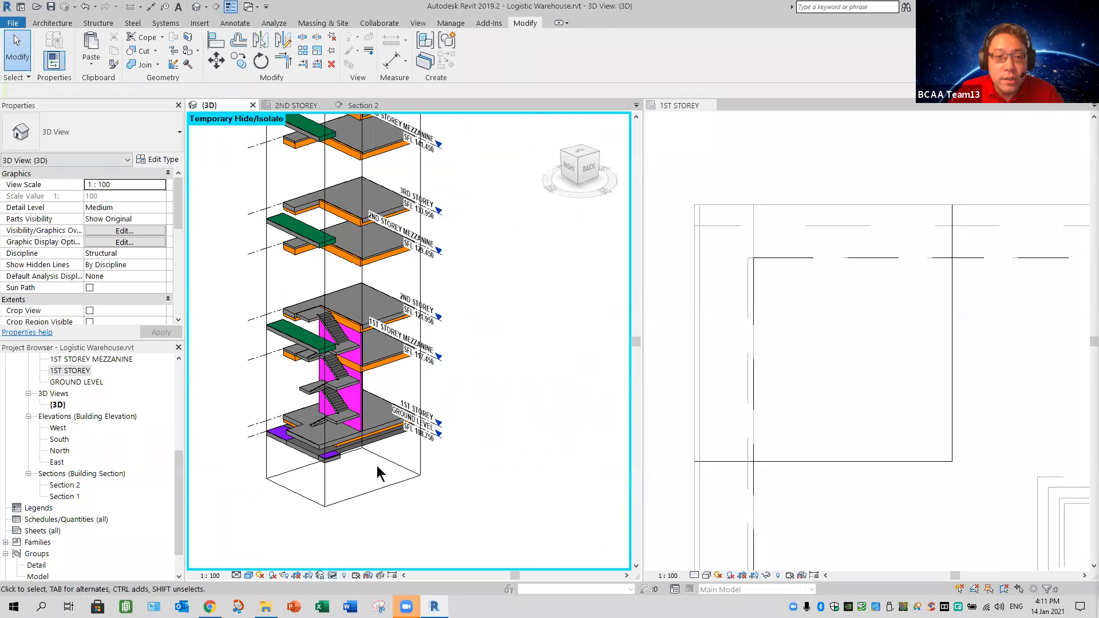
pyautogui.scroll(-1, 399, 468)
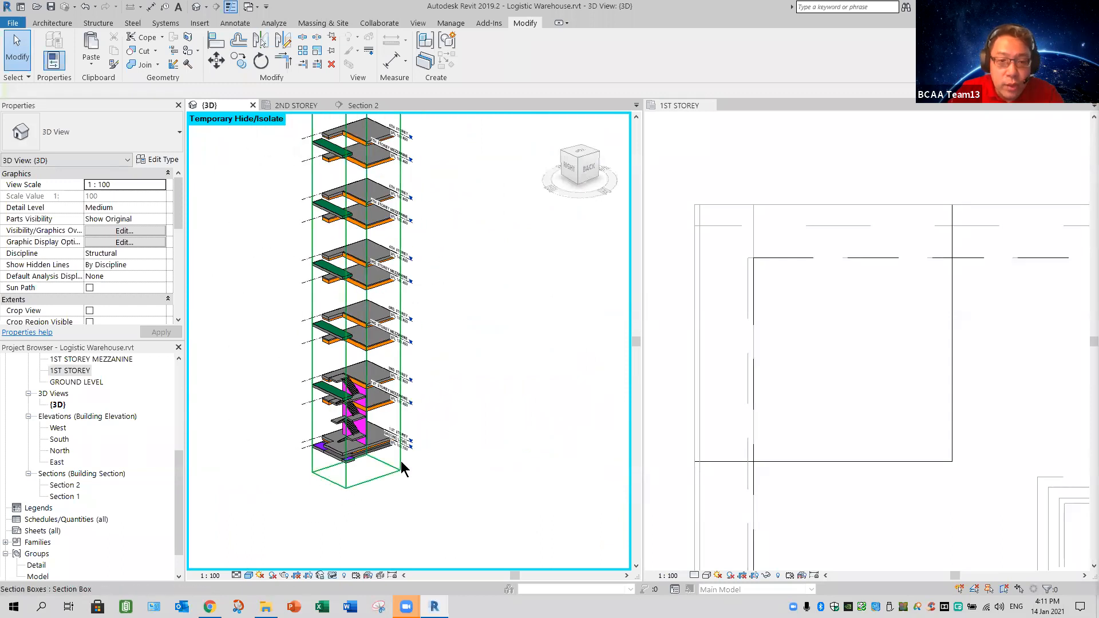
pyautogui.scroll(5, 342, 421)
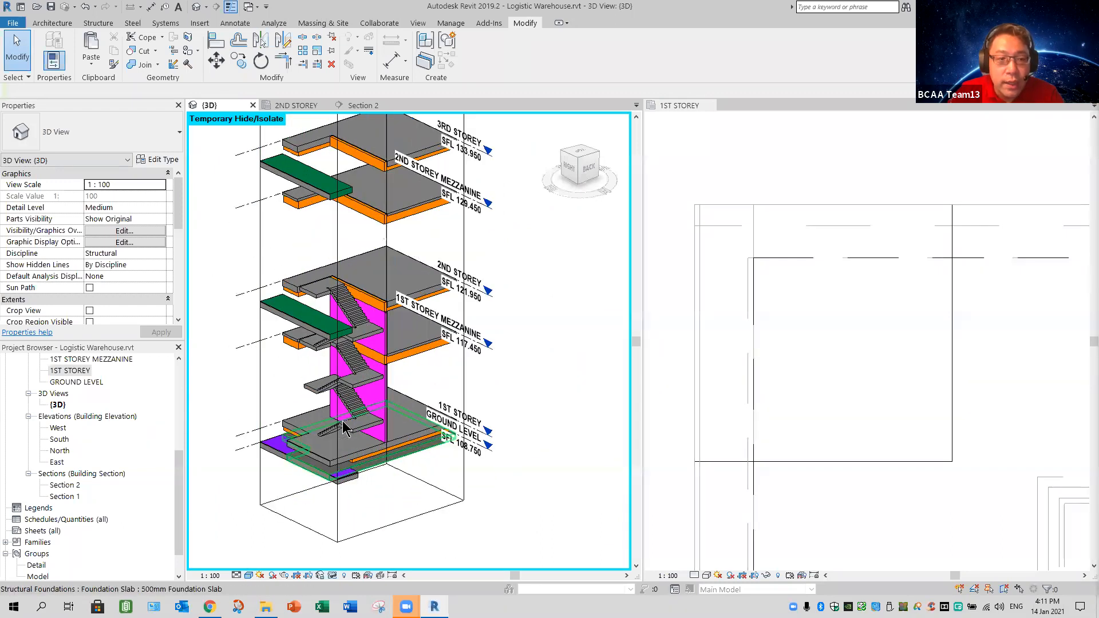
# Open the lower stair between the 1st storey and 1st storey mezzanine for connecting to further levels
pyautogui.scroll(1, 341, 422)
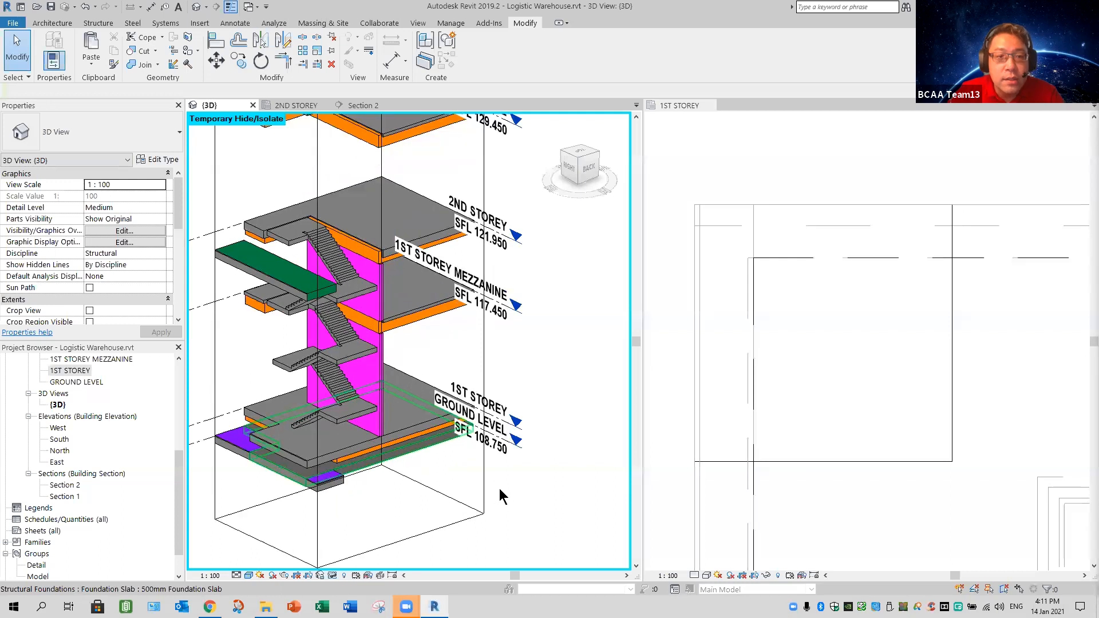
pyautogui.click(540, 386)
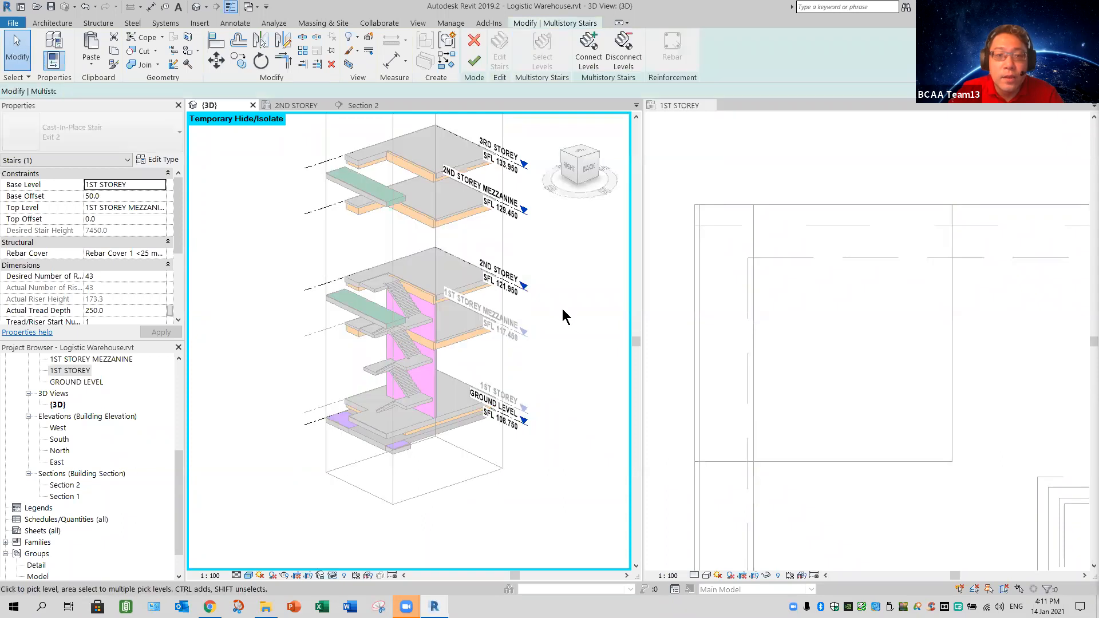
pyautogui.moveTo(561, 347); pyautogui.dragTo(505, 367, button='middle')
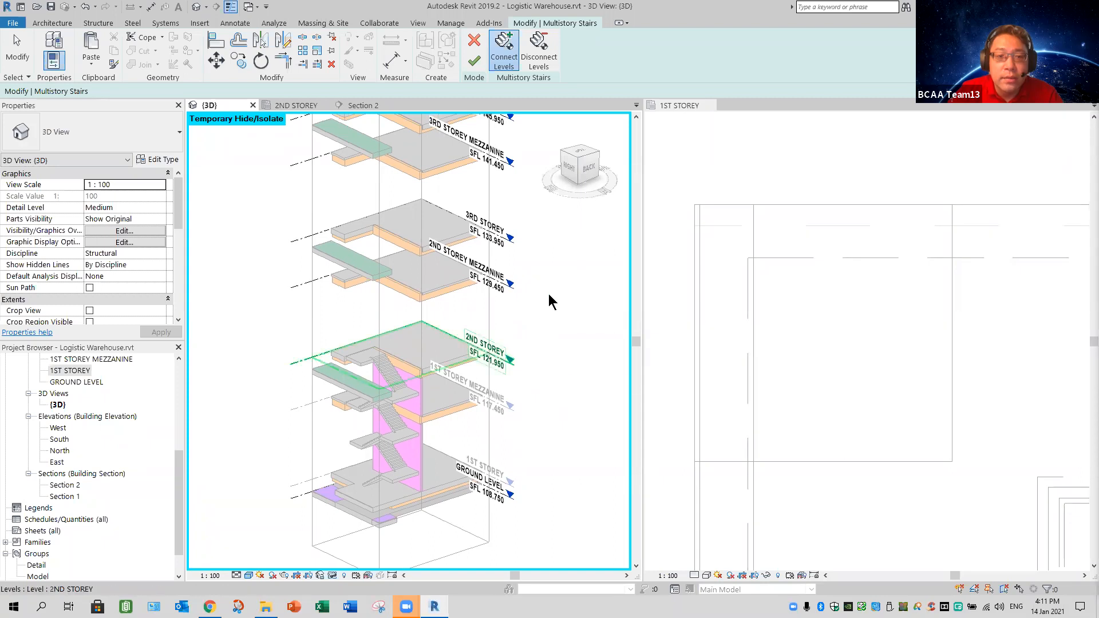
pyautogui.click(550, 346)
pyautogui.moveTo(551, 369); pyautogui.dragTo(546, 360, button='middle')
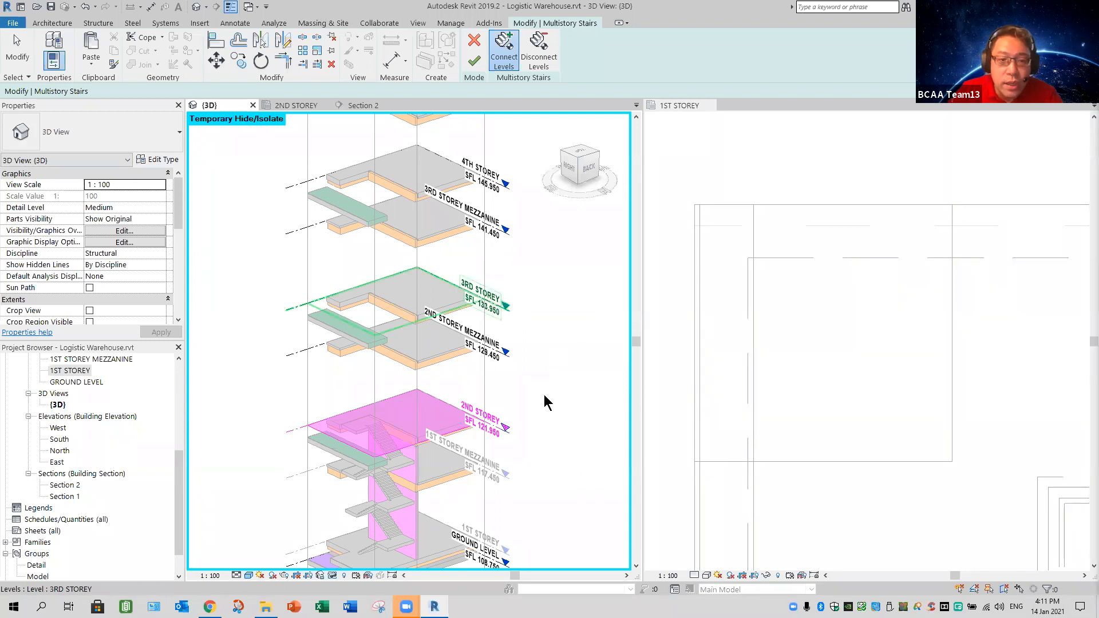
pyautogui.click(521, 464)
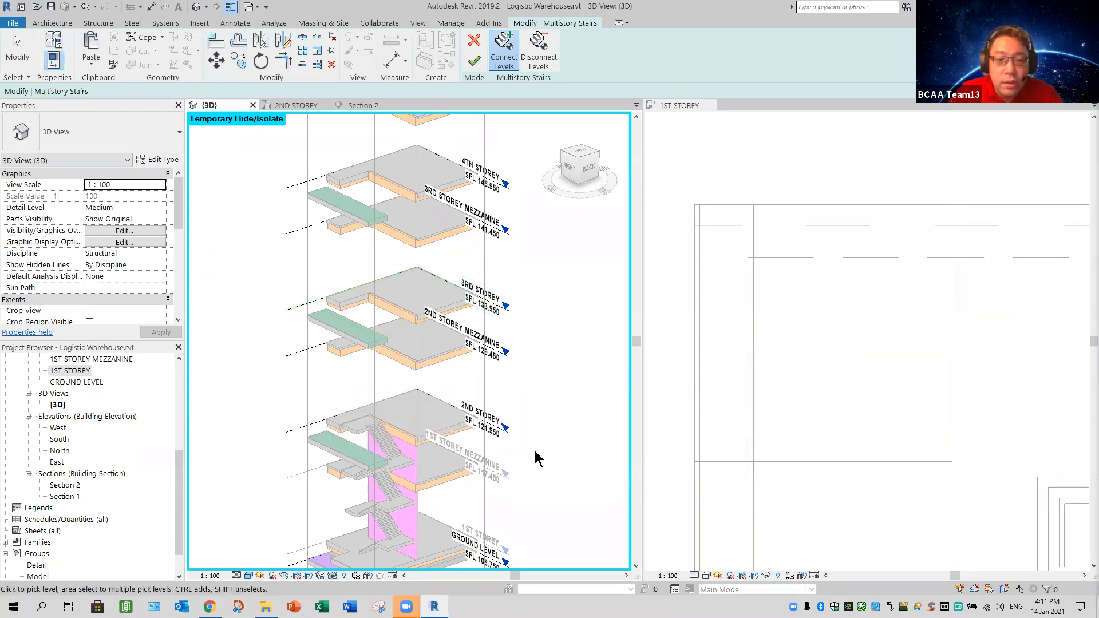
# Connect the lower stair to the 2nd, 3rd, 4th, 5th and 6th storey mezzanine levels and finish the multistory stairs
pyautogui.moveTo(573, 394); pyautogui.dragTo(530, 299, button='middle')
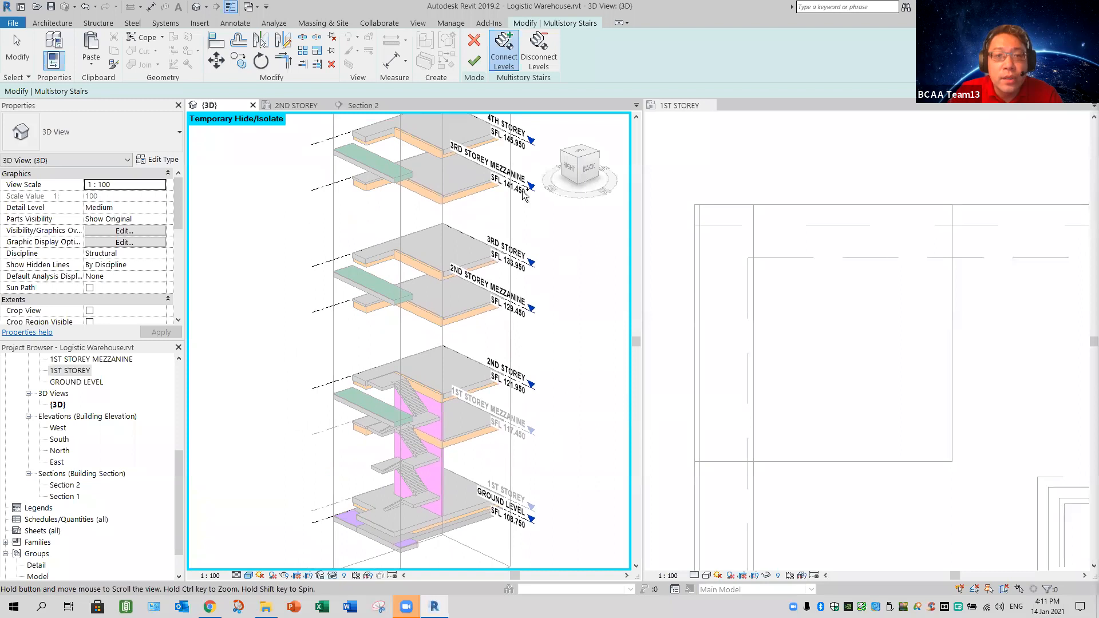
pyautogui.click(532, 310)
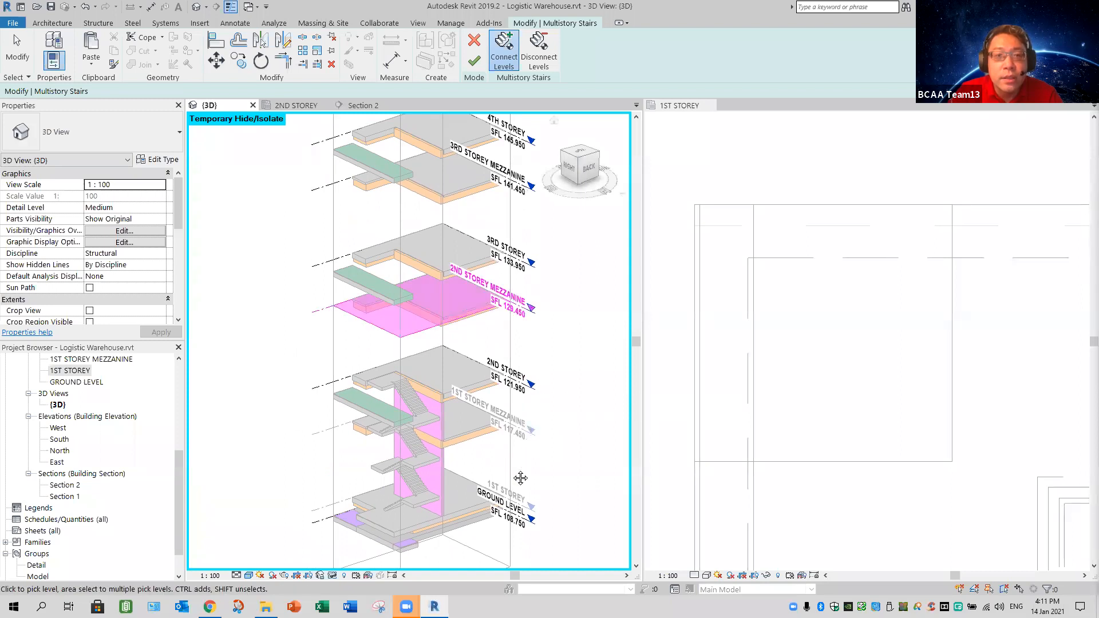
pyautogui.keyDown('ctrl'); pyautogui.click(531, 187); pyautogui.keyUp('ctrl')
pyautogui.moveTo(532, 412); pyautogui.dragTo(520, 478, button='middle')
pyautogui.moveTo(526, 238); pyautogui.dragTo(546, 438, button='middle')
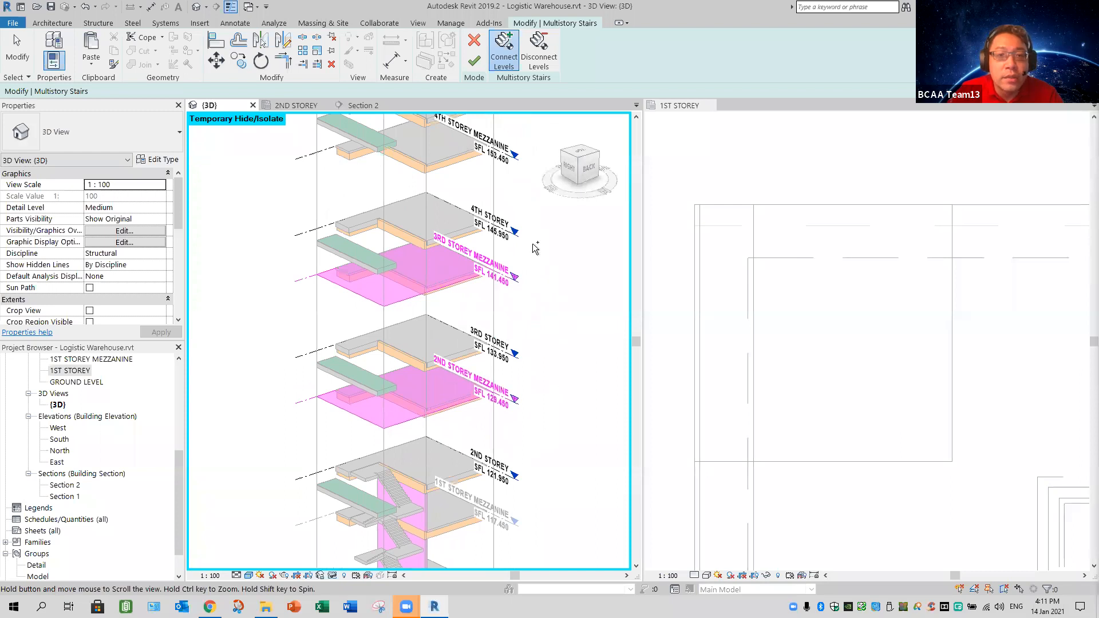
pyautogui.moveTo(501, 216); pyautogui.dragTo(538, 399, button='middle')
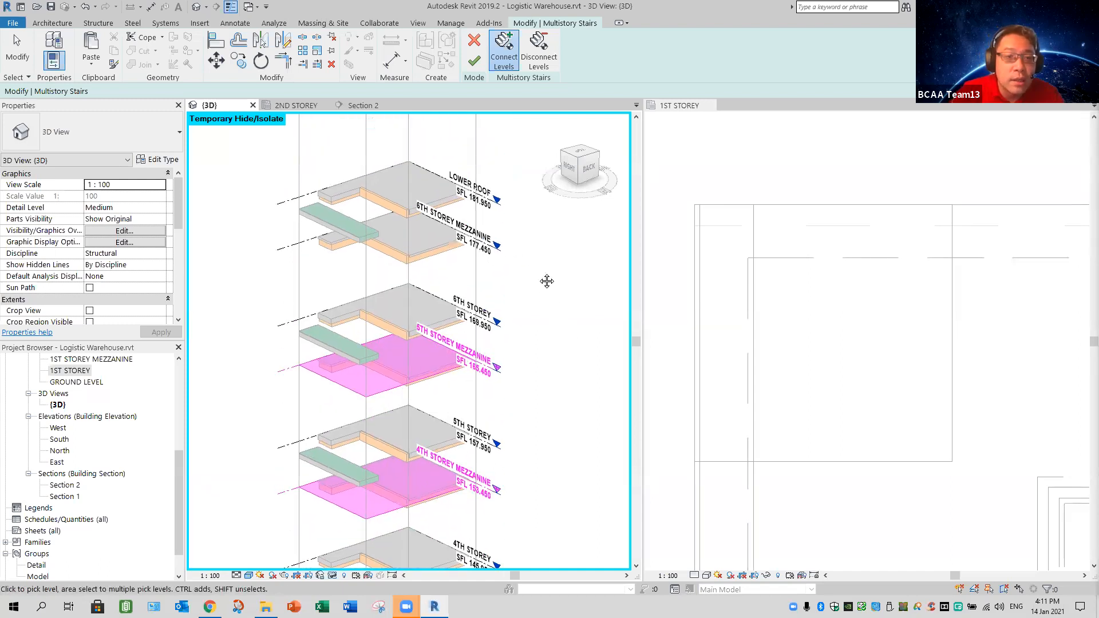
pyautogui.click(536, 276)
pyautogui.scroll(-2, 536, 276)
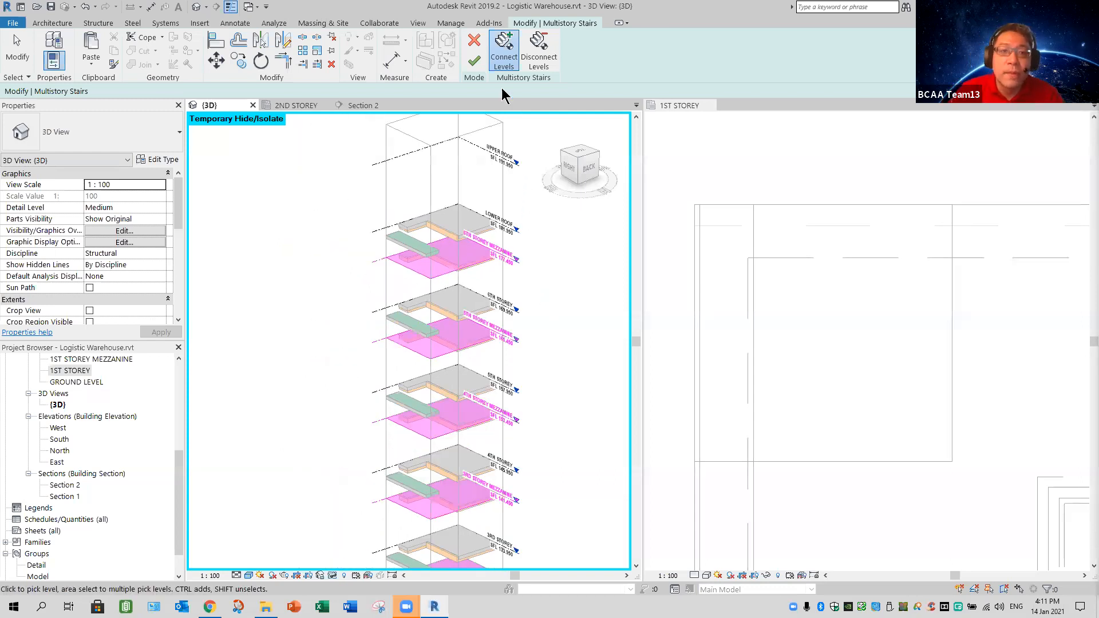
pyautogui.click(476, 62)
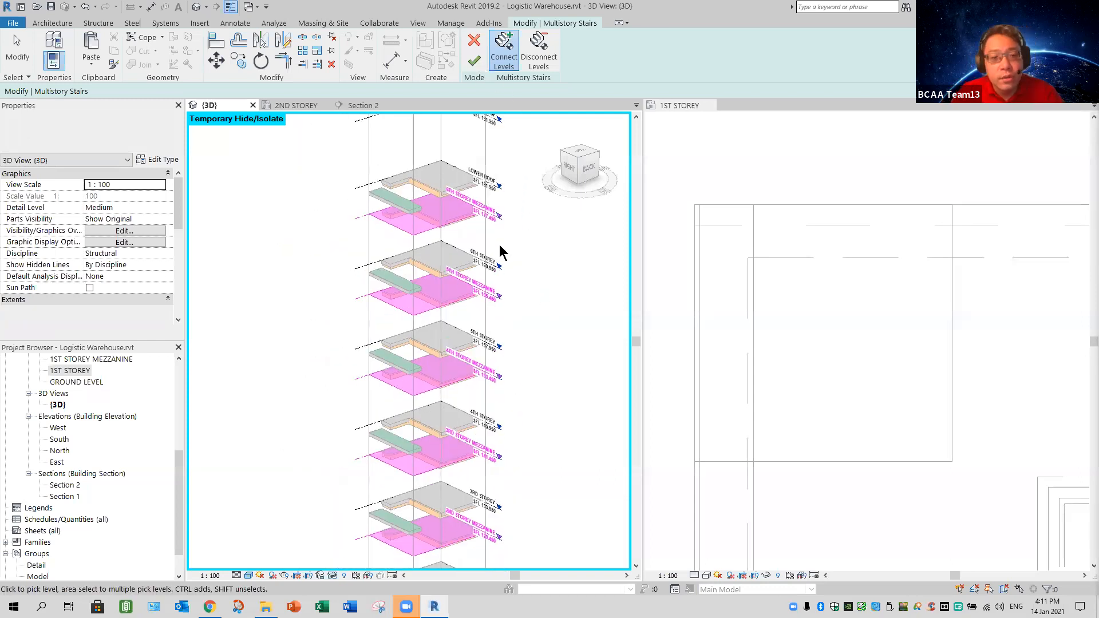
# Examine the repeated stair flights up the tower, checking how they meet the slabs and landings at each storey and mezzanine
pyautogui.scroll(-1, 500, 245)
pyautogui.moveTo(499, 245); pyautogui.dragTo(484, 175, button='middle')
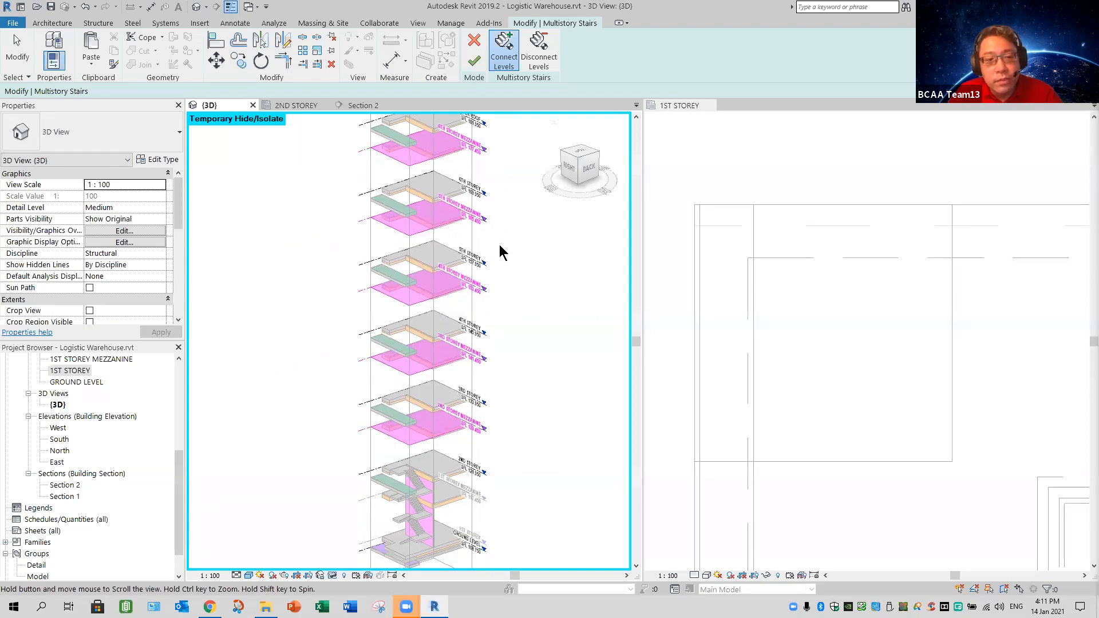
pyautogui.moveTo(499, 246); pyautogui.dragTo(500, 233, button='middle')
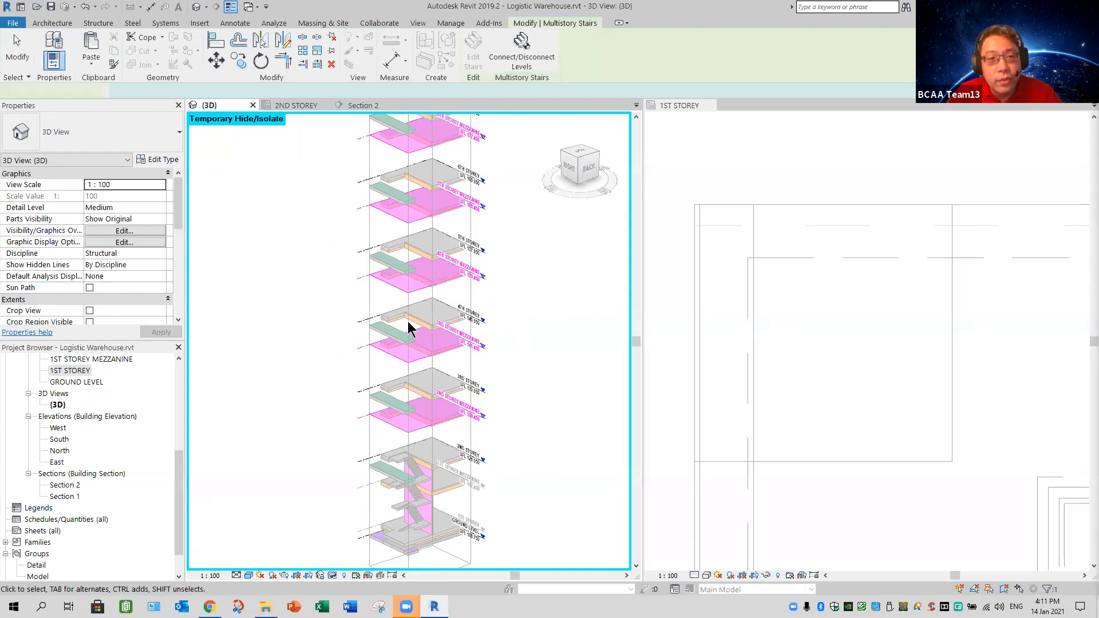
pyautogui.click(397, 286)
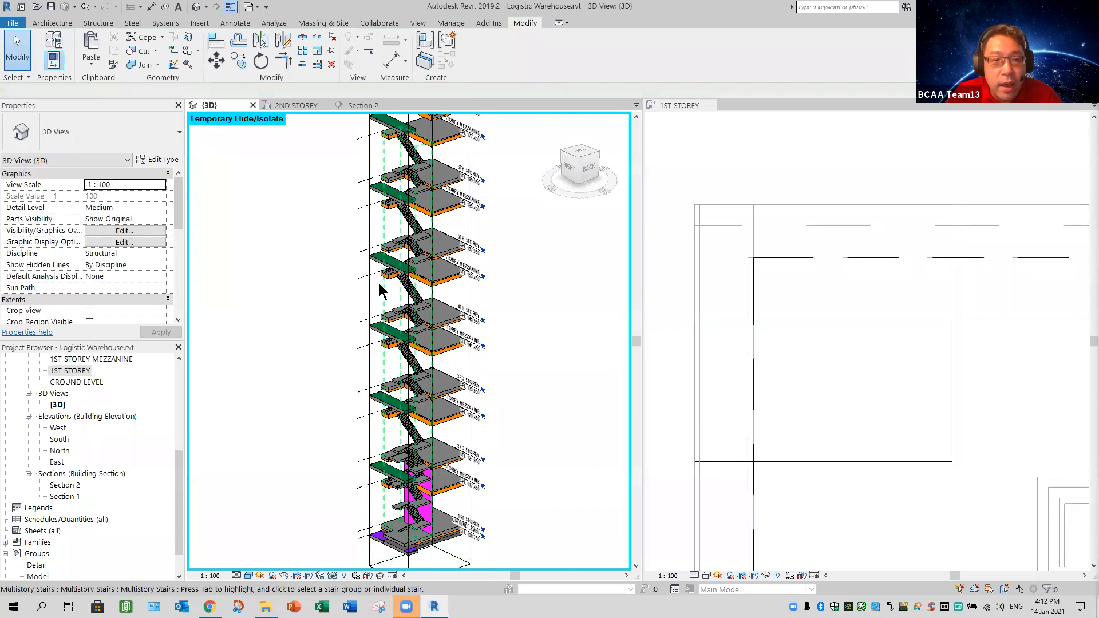
pyautogui.scroll(1, 378, 281)
pyautogui.scroll(1, 395, 286)
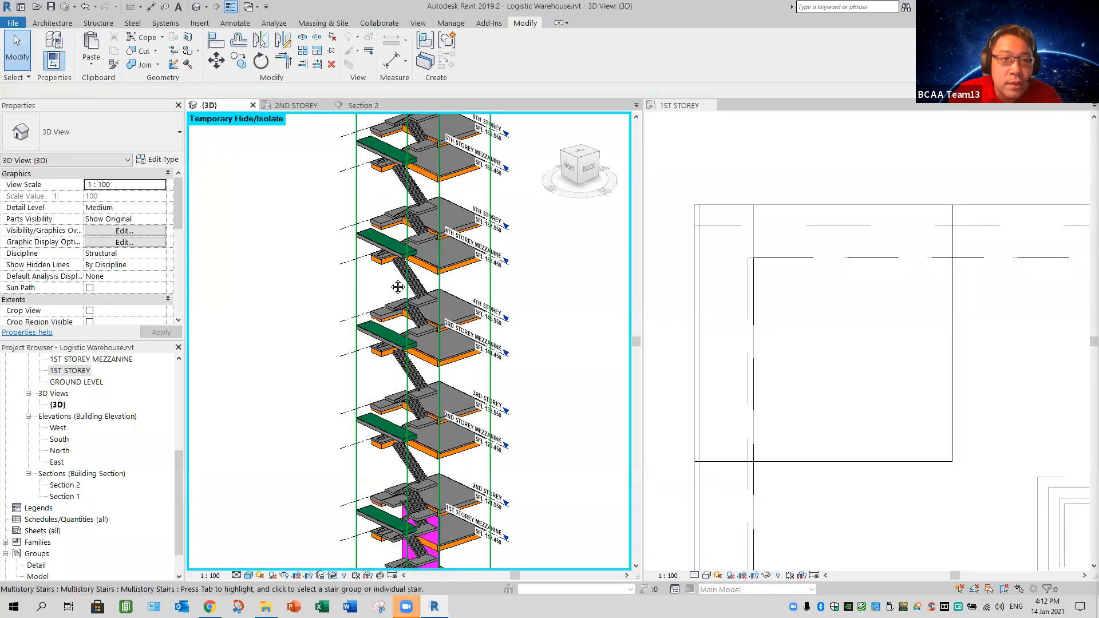
pyautogui.scroll(3, 402, 330)
pyautogui.moveTo(417, 344); pyautogui.dragTo(422, 378, button='middle')
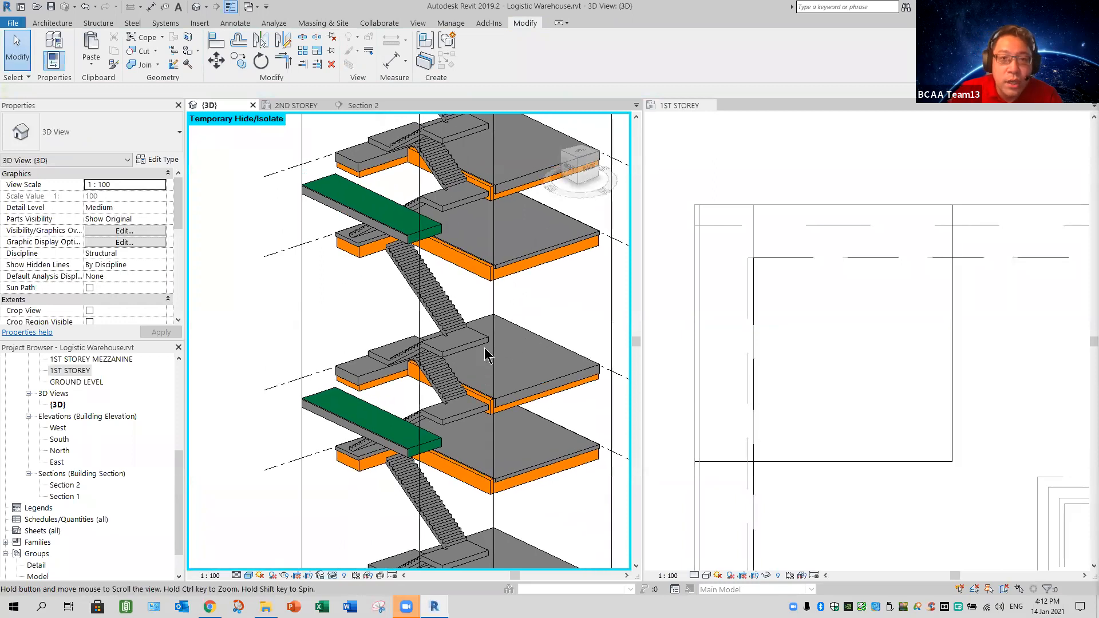
pyautogui.scroll(1, 471, 355)
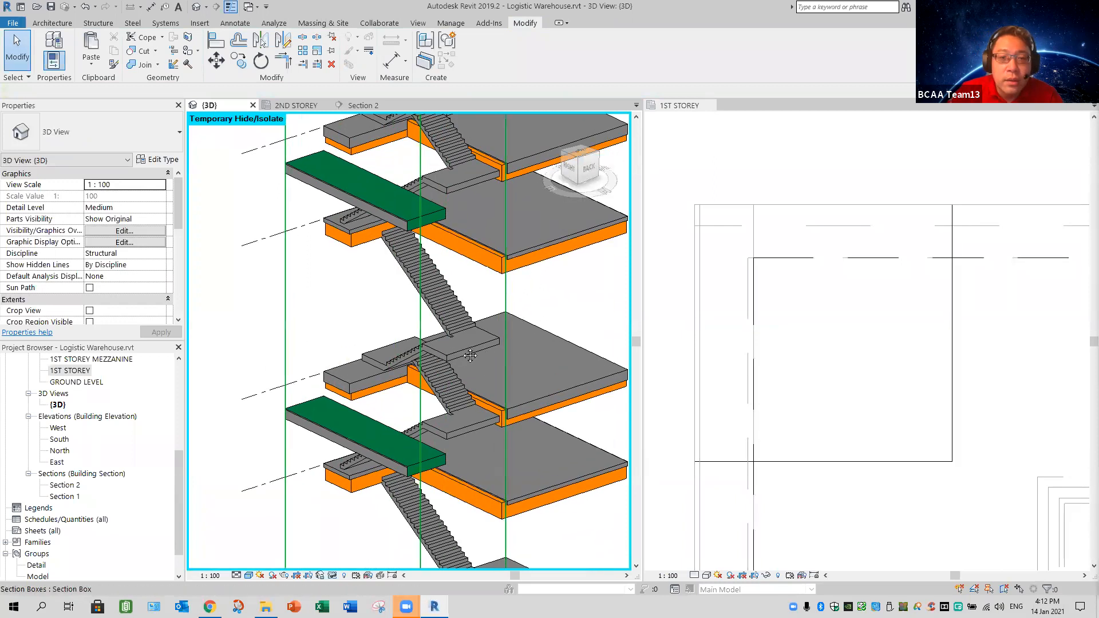
pyautogui.keyDown('shift'); pyautogui.moveTo(267, 314); pyautogui.dragTo(332, 321, button='middle'); pyautogui.keyUp('shift')
pyautogui.moveTo(247, 293); pyautogui.dragTo(481, 372, button='middle')
pyautogui.moveTo(527, 407); pyautogui.dragTo(498, 406, button='middle')
pyautogui.scroll(-3, 367, 338)
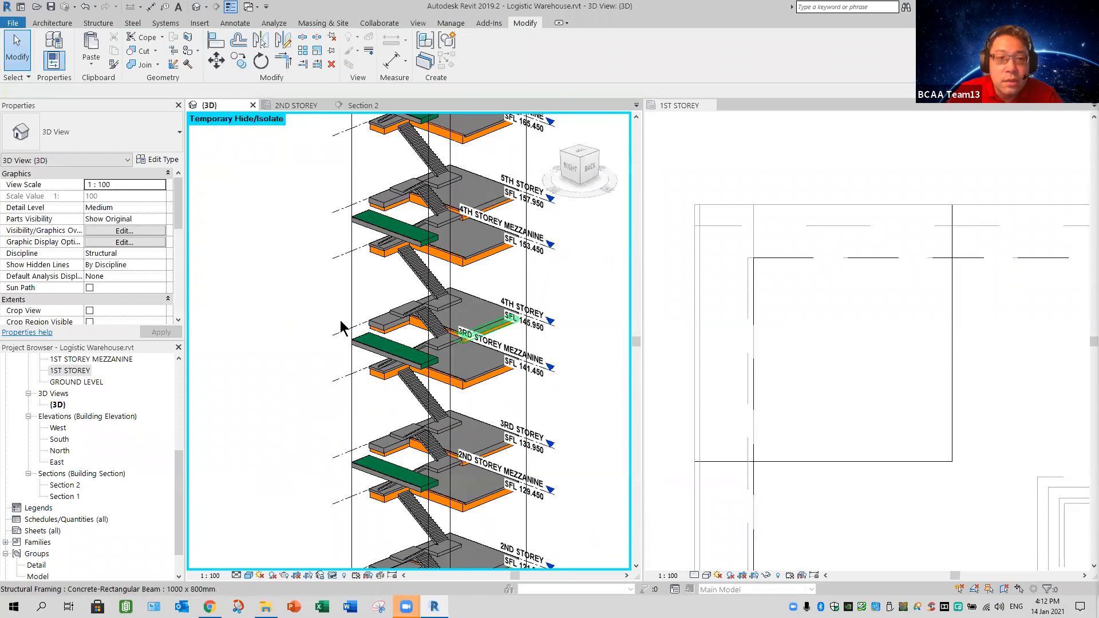
pyautogui.moveTo(336, 332); pyautogui.dragTo(340, 333, button='middle')
pyautogui.moveTo(434, 372); pyautogui.dragTo(366, 371, button='middle')
pyautogui.moveTo(332, 331)
pyautogui.mouseDown(button='middle')
pyautogui.moveTo(285, 307)
pyautogui.moveTo(241, 304)
pyautogui.moveTo(317, 322)
pyautogui.mouseUp(button='middle')
# Examine the multistory stair flights from several angles, comparing their connections to the slabs between the ground level and the upper storeys
pyautogui.keyDown('shift'); pyautogui.moveTo(412, 343); pyautogui.dragTo(483, 354, button='middle'); pyautogui.keyUp('shift')
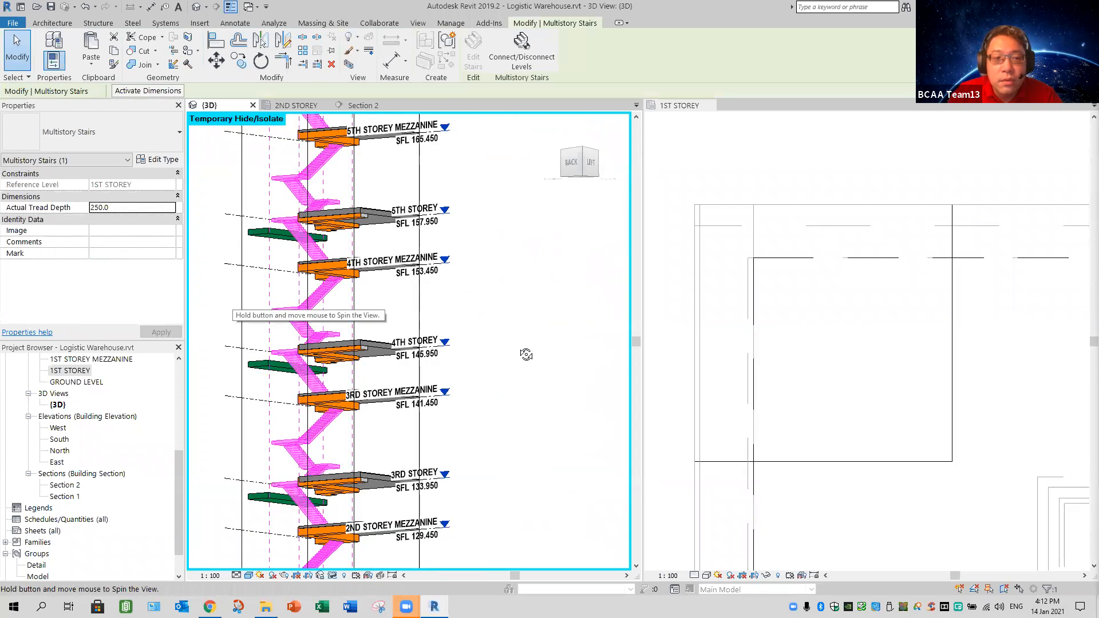
pyautogui.keyDown('shift'); pyautogui.moveTo(681, 350); pyautogui.dragTo(516, 445, button='middle'); pyautogui.keyUp('shift')
pyautogui.scroll(-3, 485, 484)
pyautogui.scroll(2, 519, 444)
pyautogui.press('h')
pyautogui.press('i')
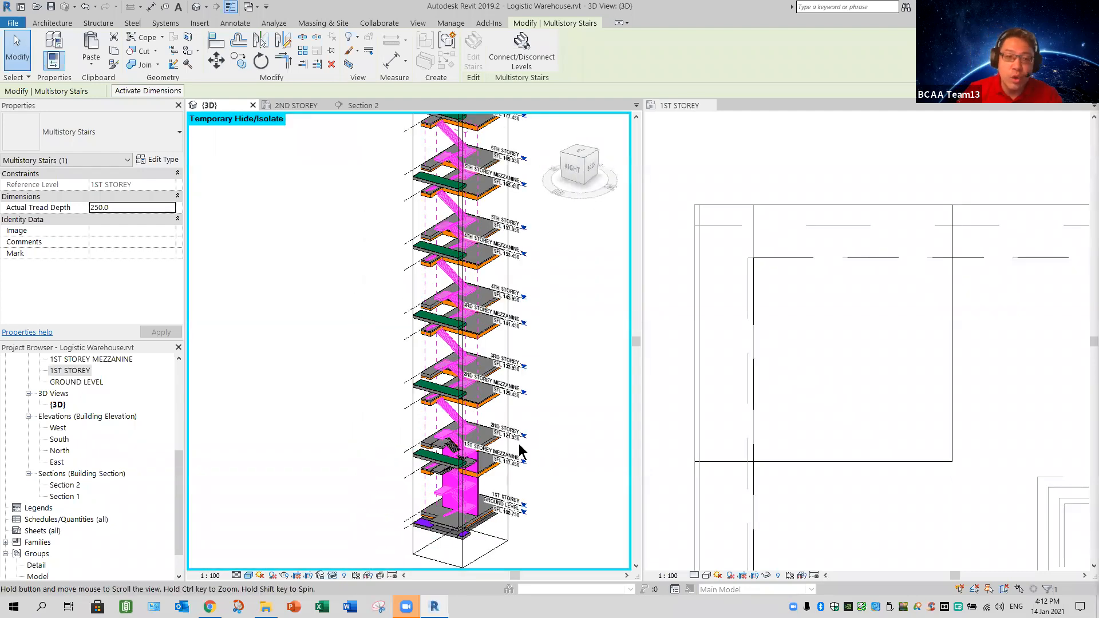
pyautogui.scroll(3, 475, 455)
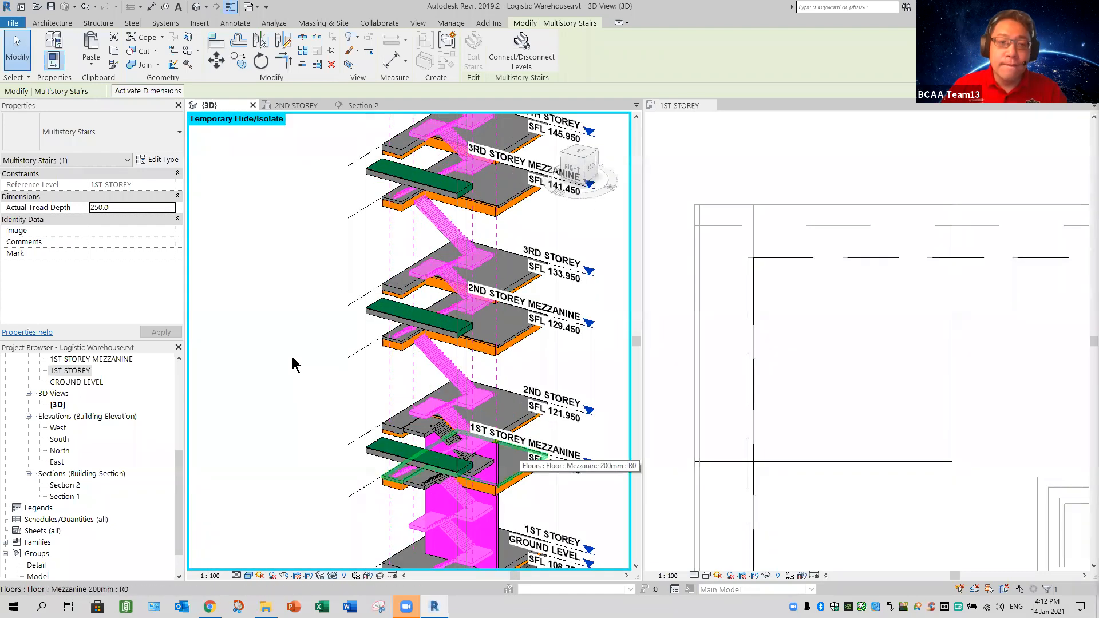
# Undo the multistory extension of the lower stair, leaving only the original stairs below the 2nd storey
pyautogui.click(306, 362)
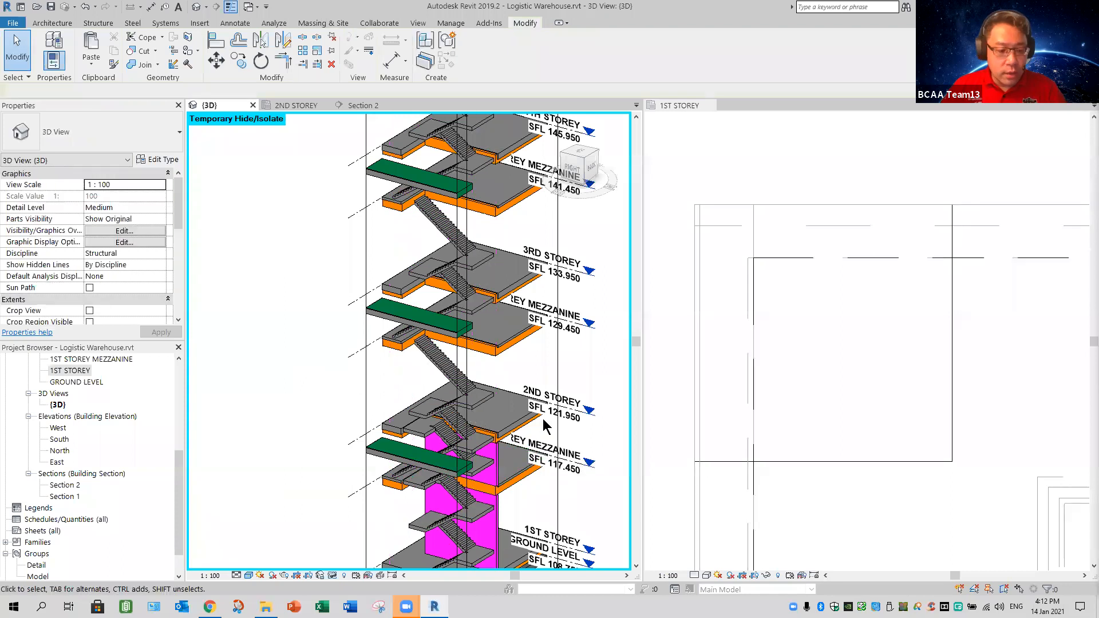
pyautogui.scroll(-2, 543, 418)
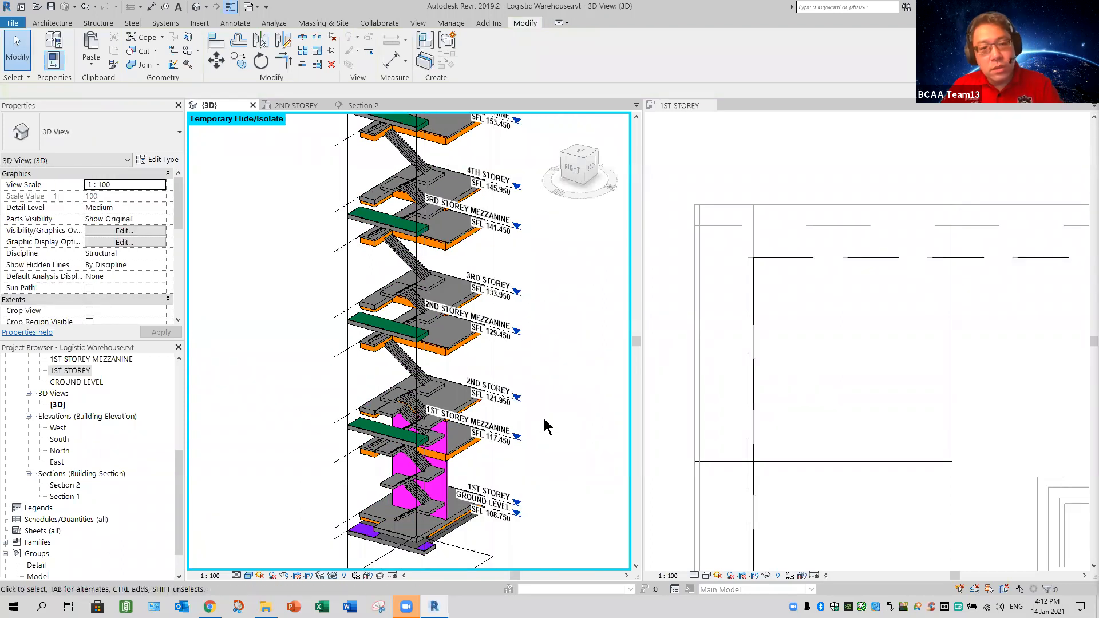
pyautogui.click(487, 41)
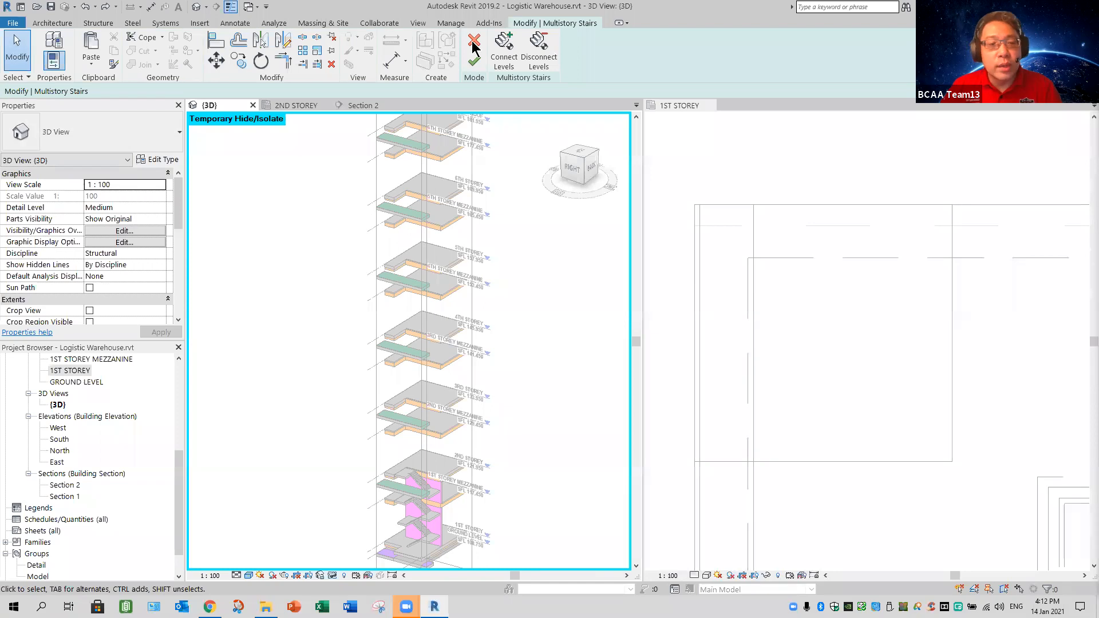
pyautogui.click(473, 48)
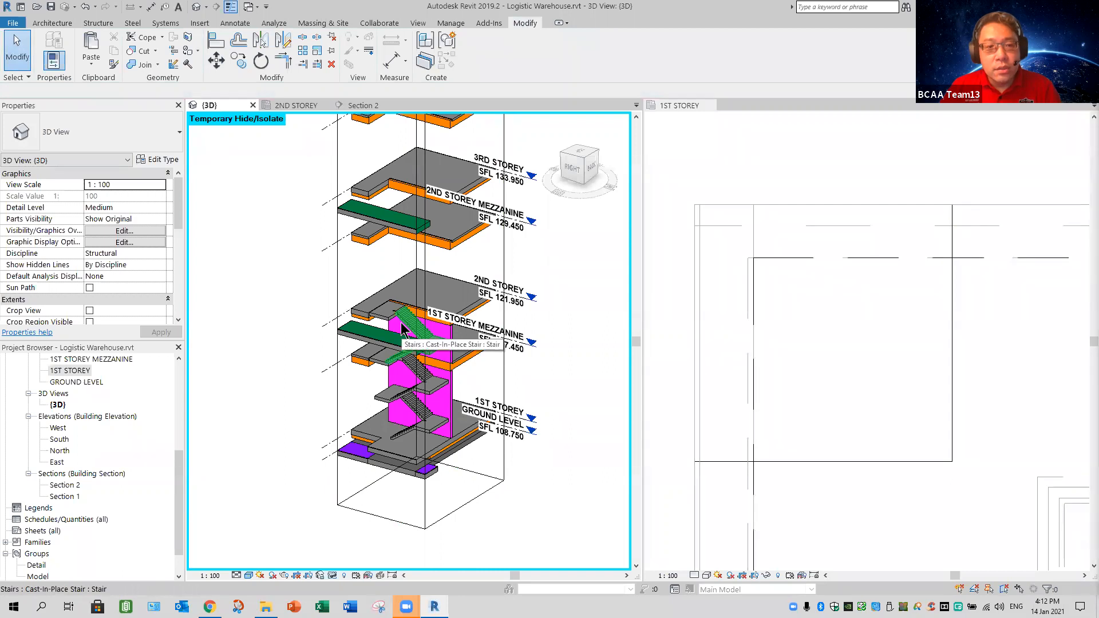
# Examine the base and top level constraints of the two original stairs and how their flights relate to the storey and mezzanine levels
pyautogui.click(536, 367)
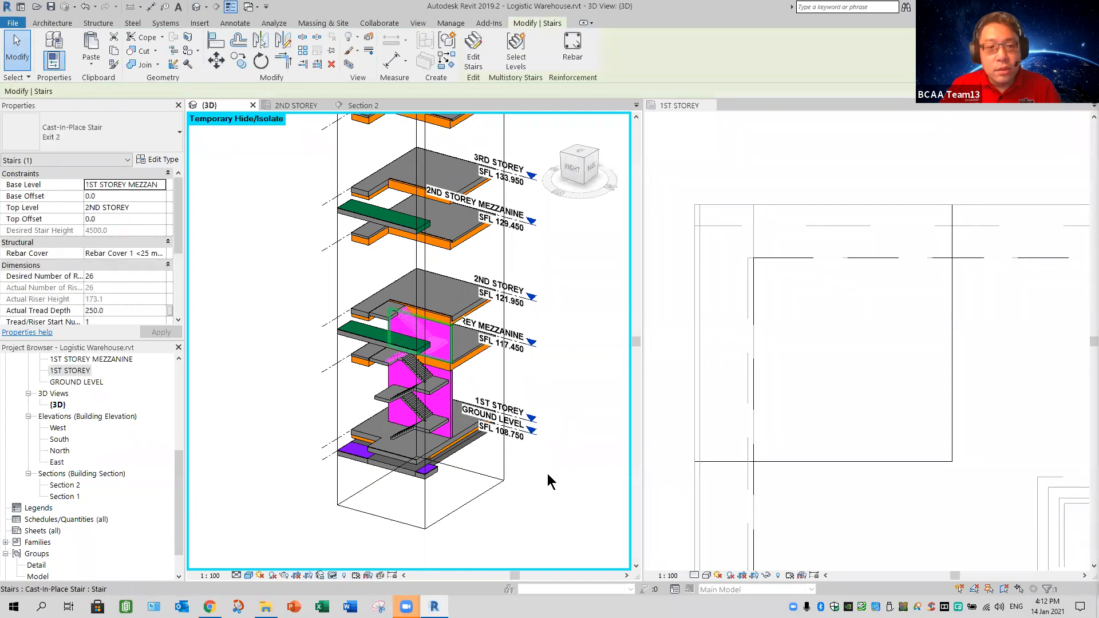
pyautogui.click(540, 518)
pyautogui.keyDown('shift'); pyautogui.moveTo(437, 441); pyautogui.dragTo(425, 436, button='middle'); pyautogui.keyUp('shift')
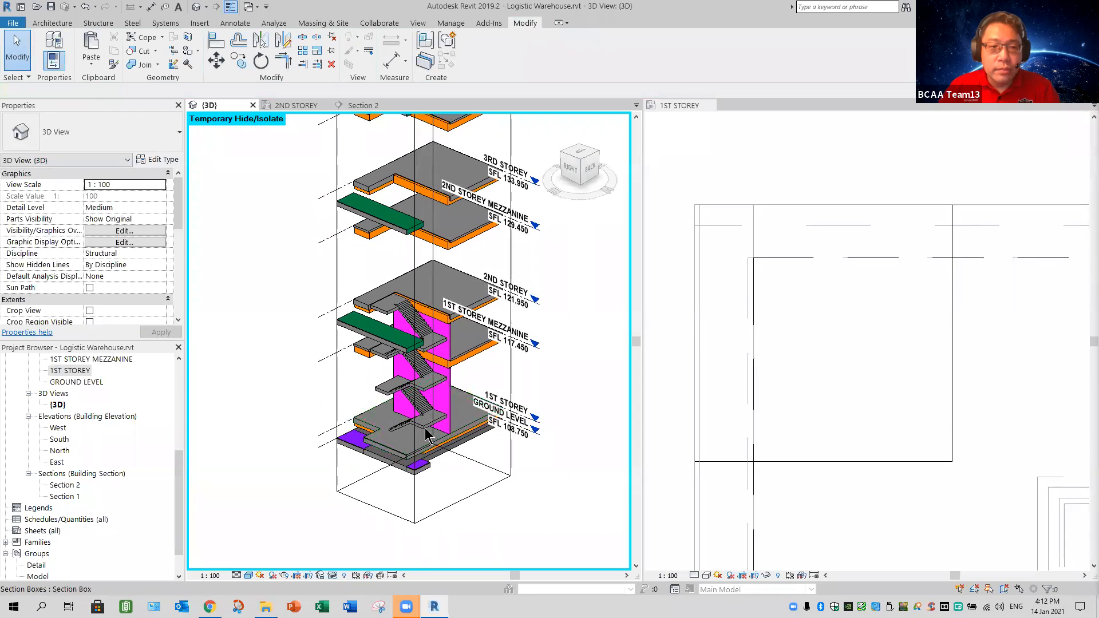
pyautogui.click(562, 420)
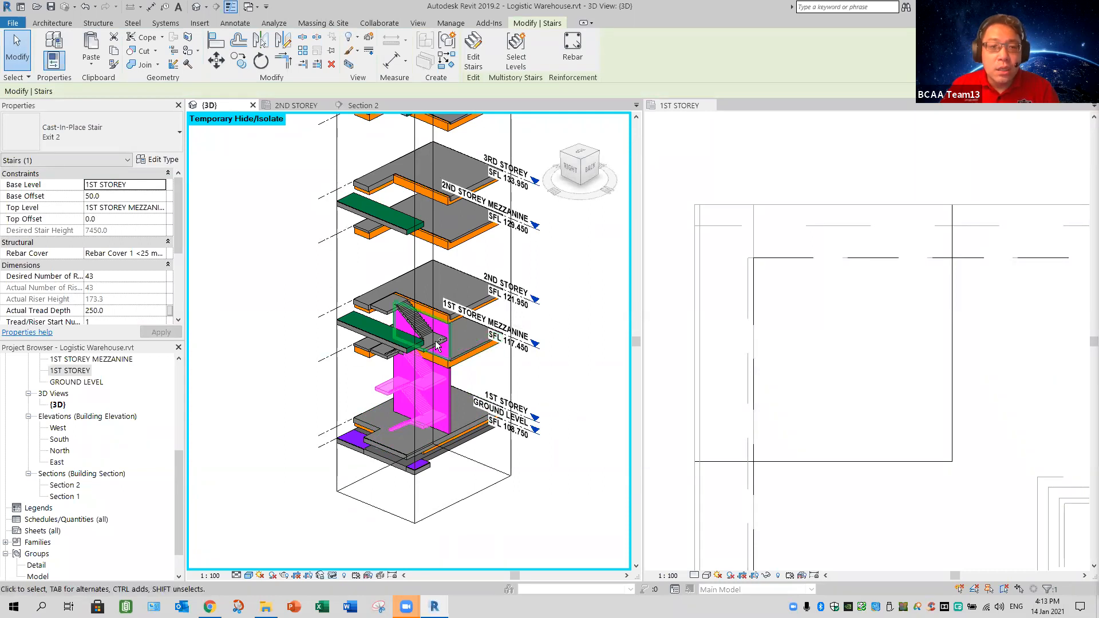
pyautogui.keyDown('ctrl'); pyautogui.click(583, 388); pyautogui.keyUp('ctrl')
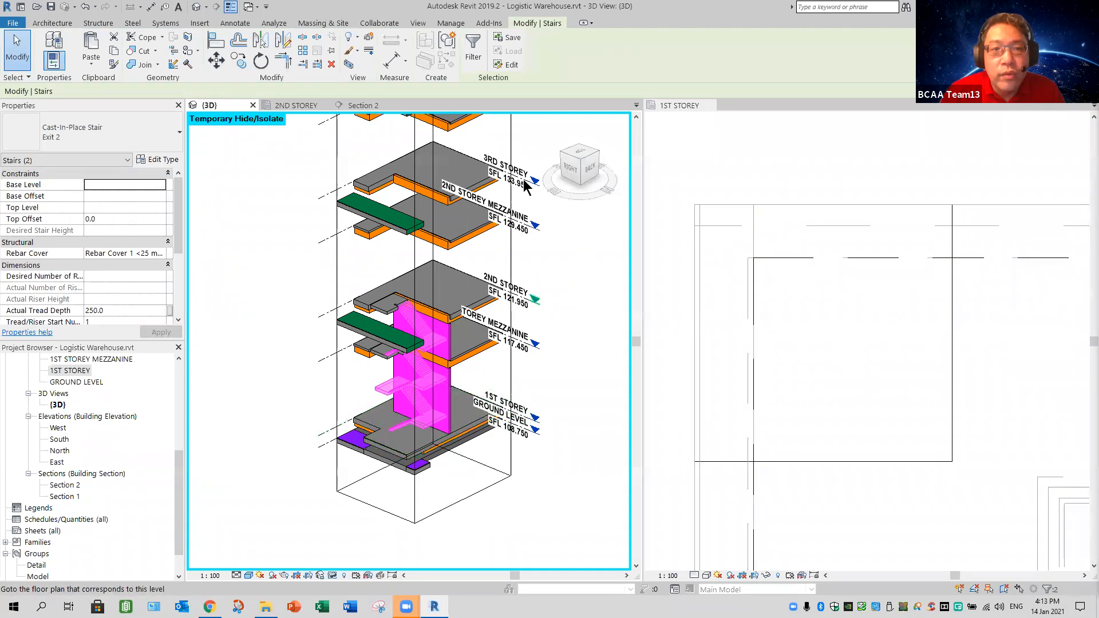
pyautogui.click(559, 280)
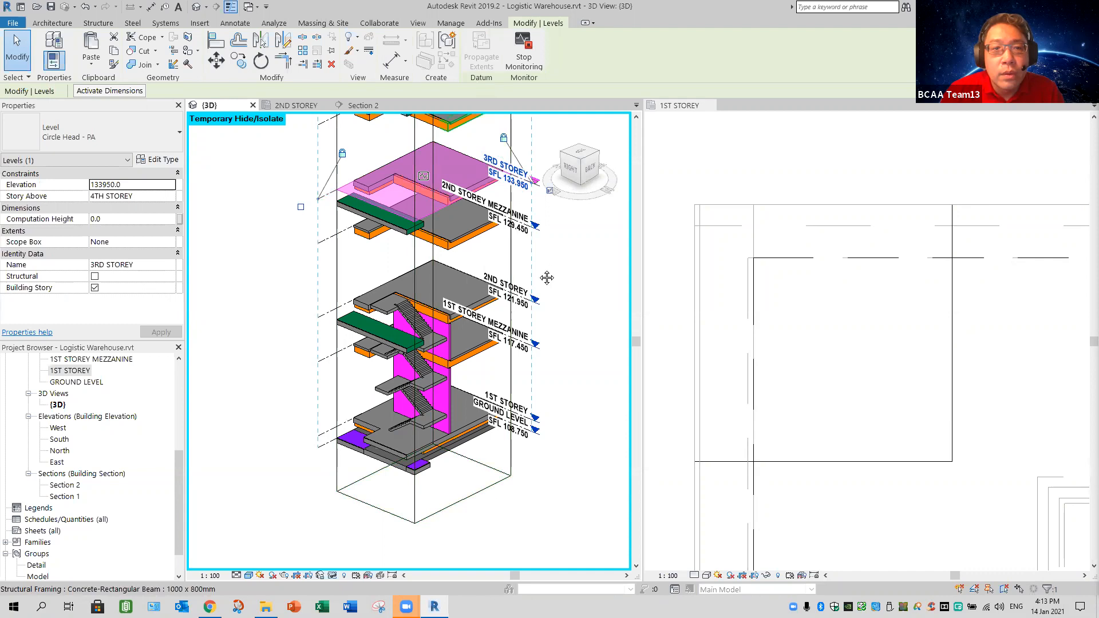
pyautogui.scroll(-3, 543, 263)
pyautogui.moveTo(445, 406); pyautogui.dragTo(504, 358, button='middle')
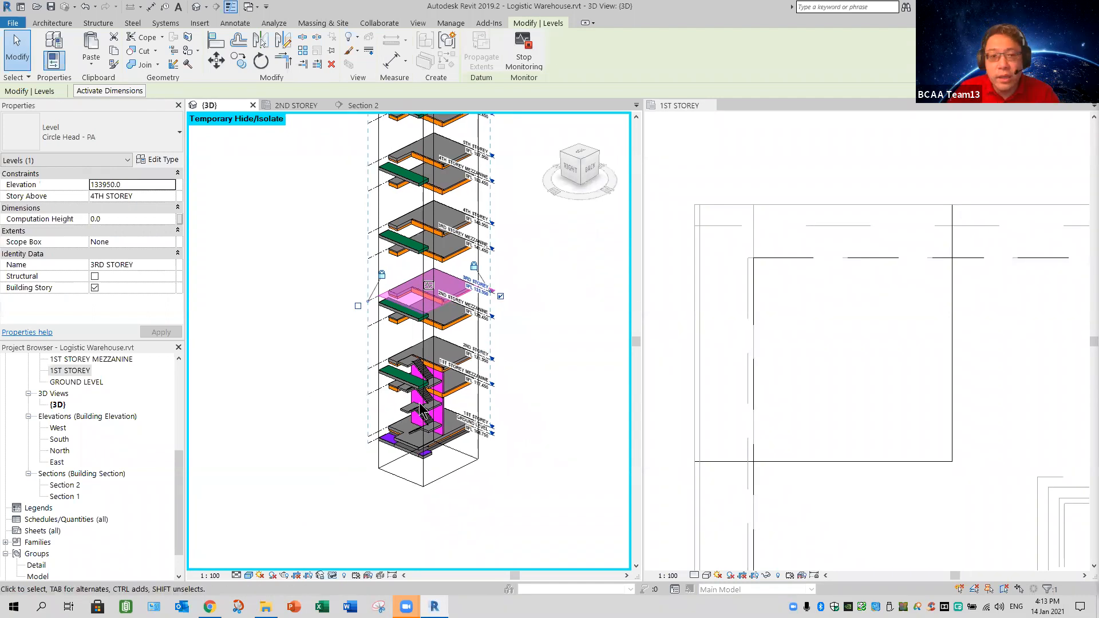
pyautogui.scroll(5, 487, 421)
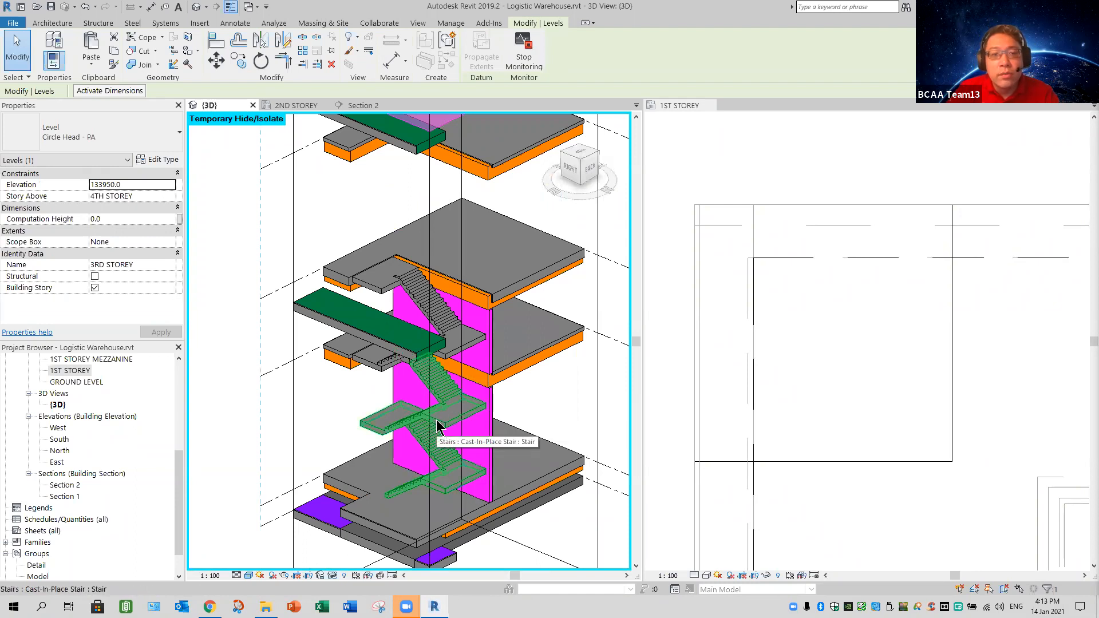
pyautogui.moveTo(445, 438)
pyautogui.keyDown('shift'); pyautogui.mouseDown(button='middle')
pyautogui.moveTo(469, 399)
pyautogui.moveTo(445, 412)
pyautogui.moveTo(463, 439)
pyautogui.mouseUp(button='middle'); pyautogui.keyUp('shift')
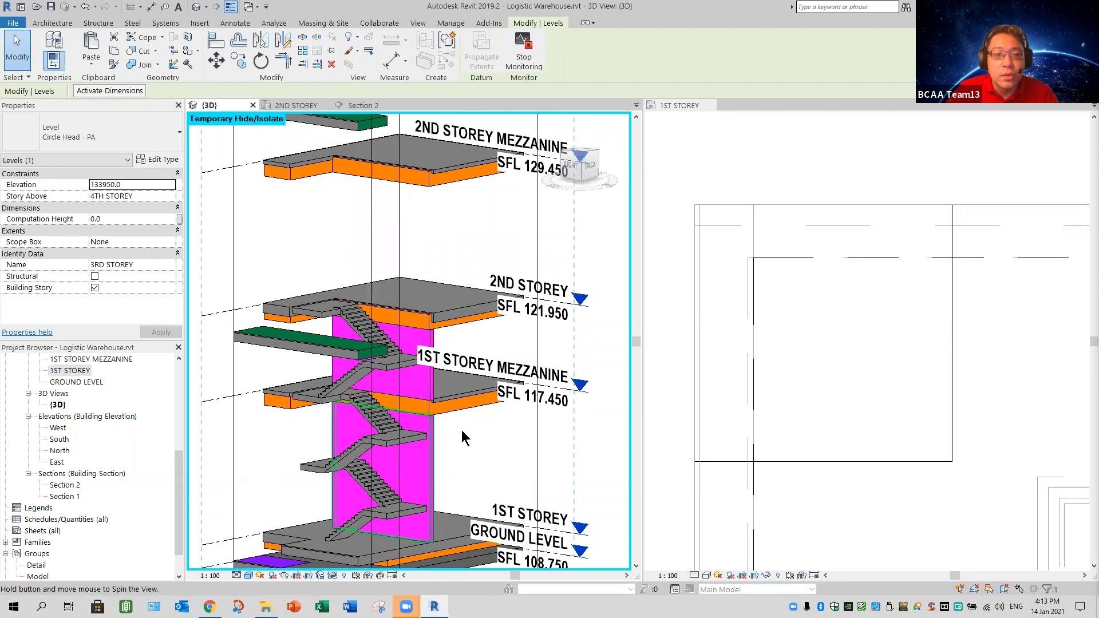
pyautogui.scroll(-3, 361, 403)
pyautogui.press('Escape')
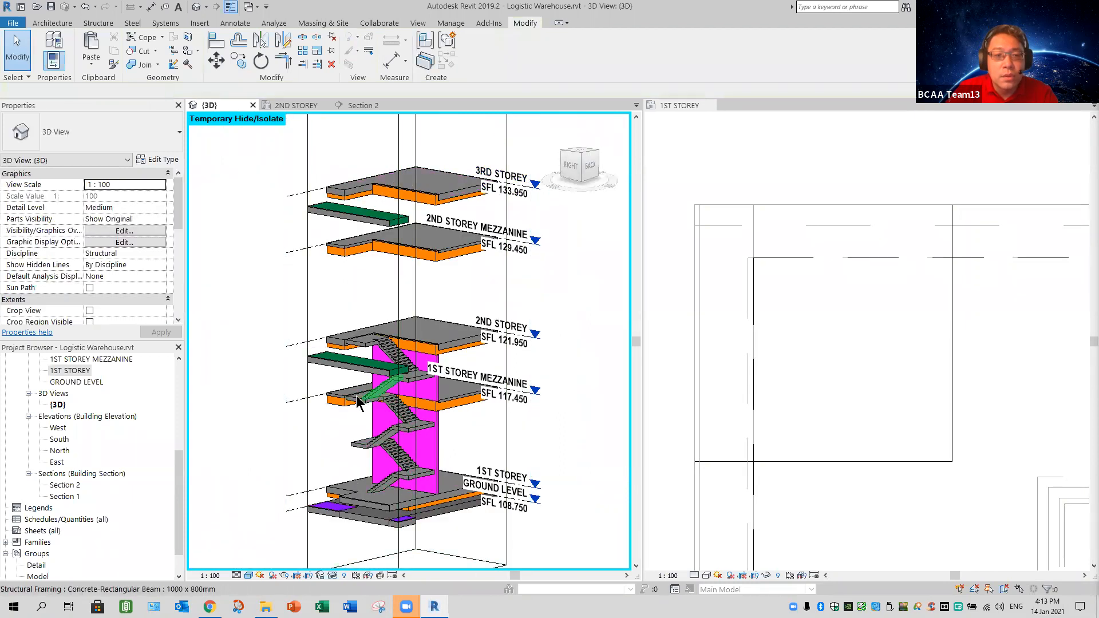
# Try to connect the upper stair to the 2nd storey mezzanine level as multistory stairs
pyautogui.click(579, 335)
pyautogui.click(517, 54)
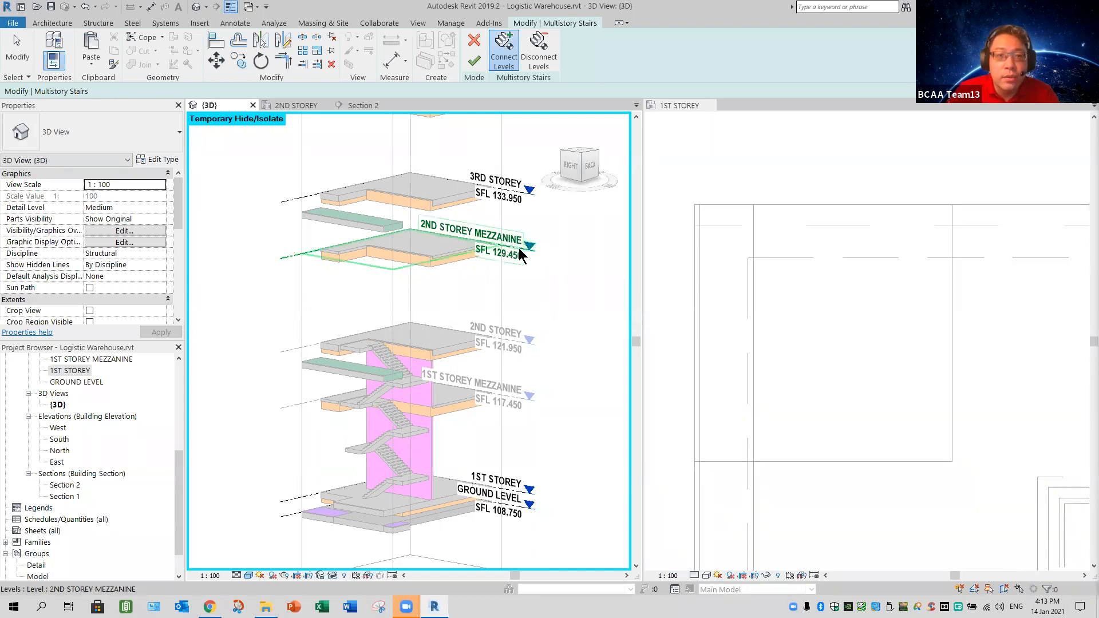
pyautogui.click(555, 247)
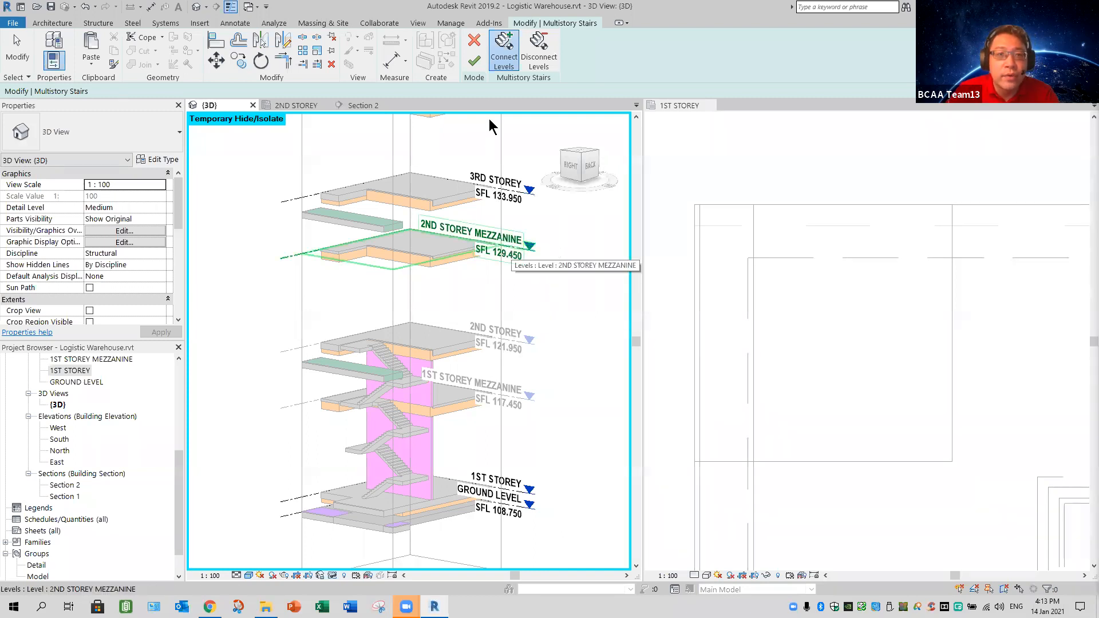
pyautogui.click(474, 60)
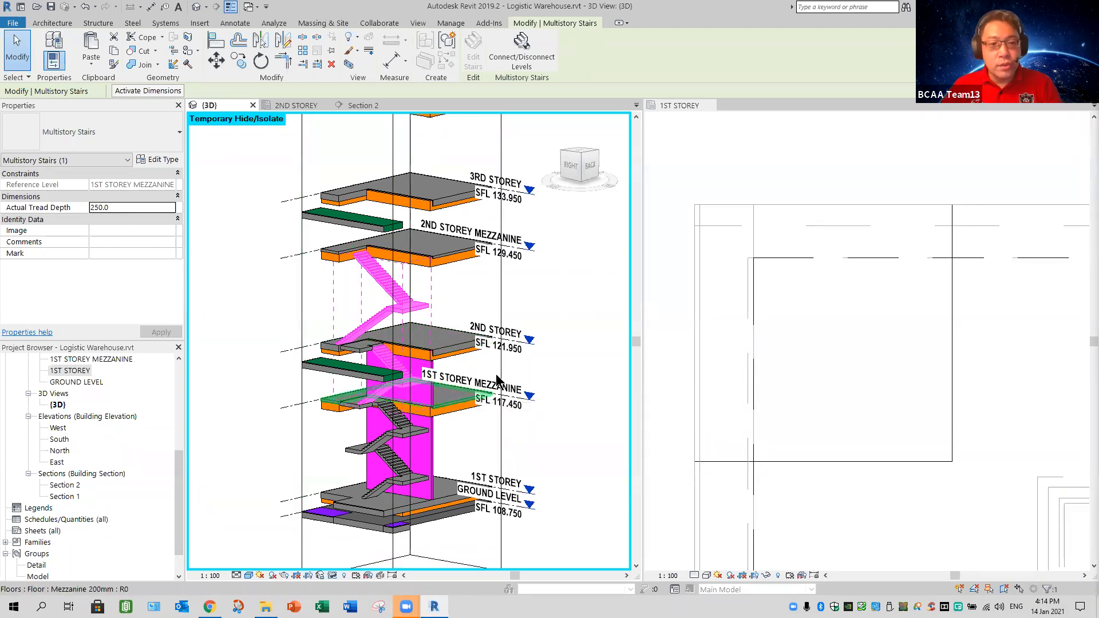
# Undo the upper stair's connection to the 2nd storey mezzanine and leave multistory stair editing
pyautogui.click(522, 49)
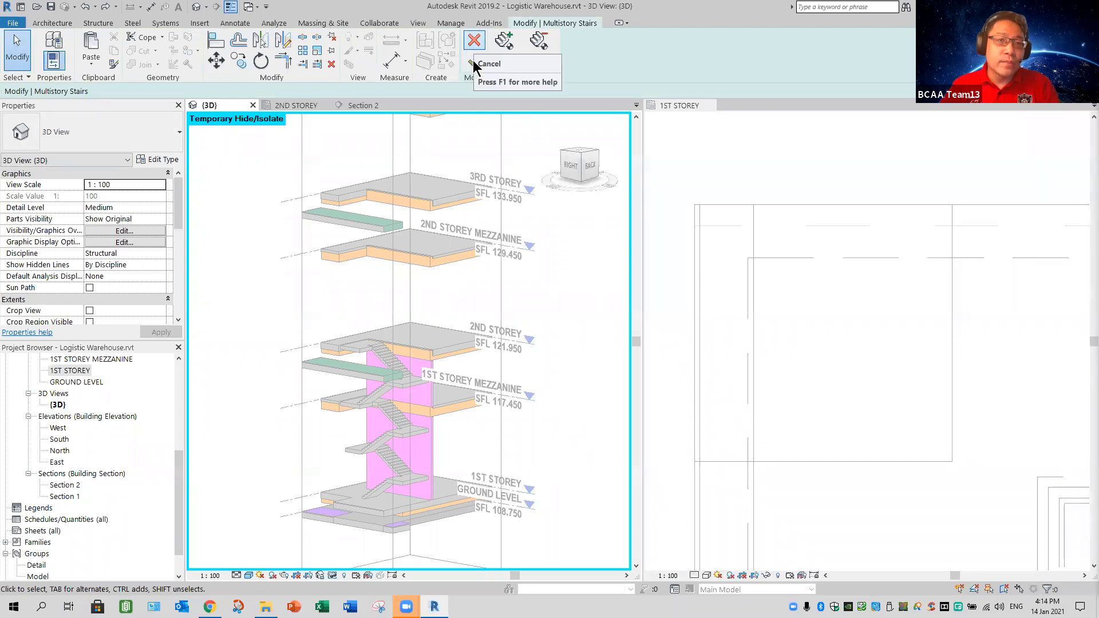
pyautogui.click(474, 62)
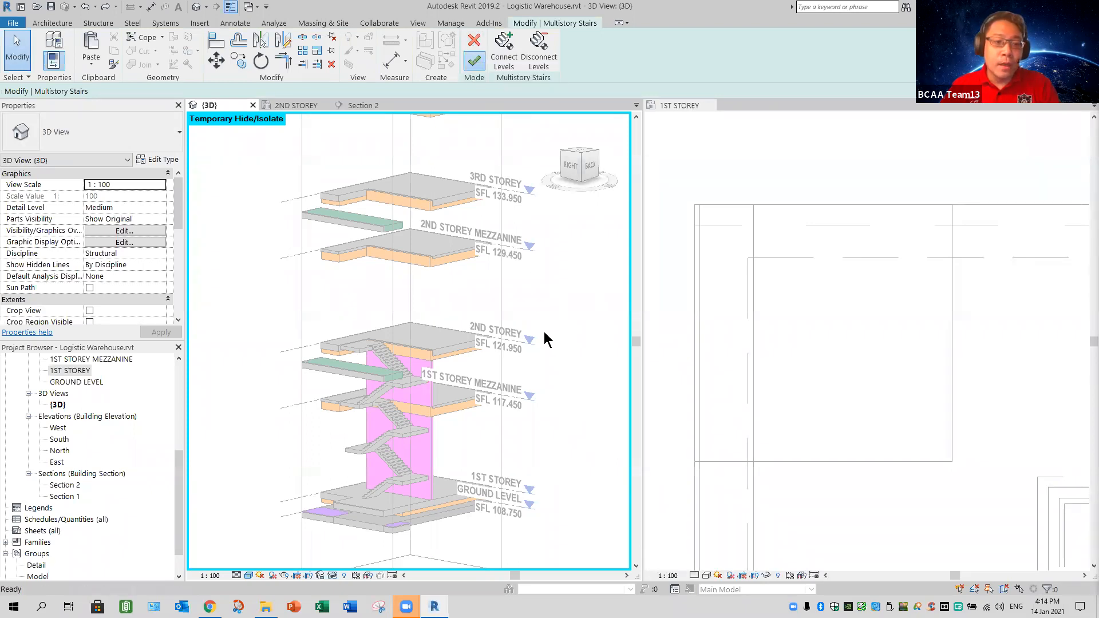
pyautogui.click(522, 49)
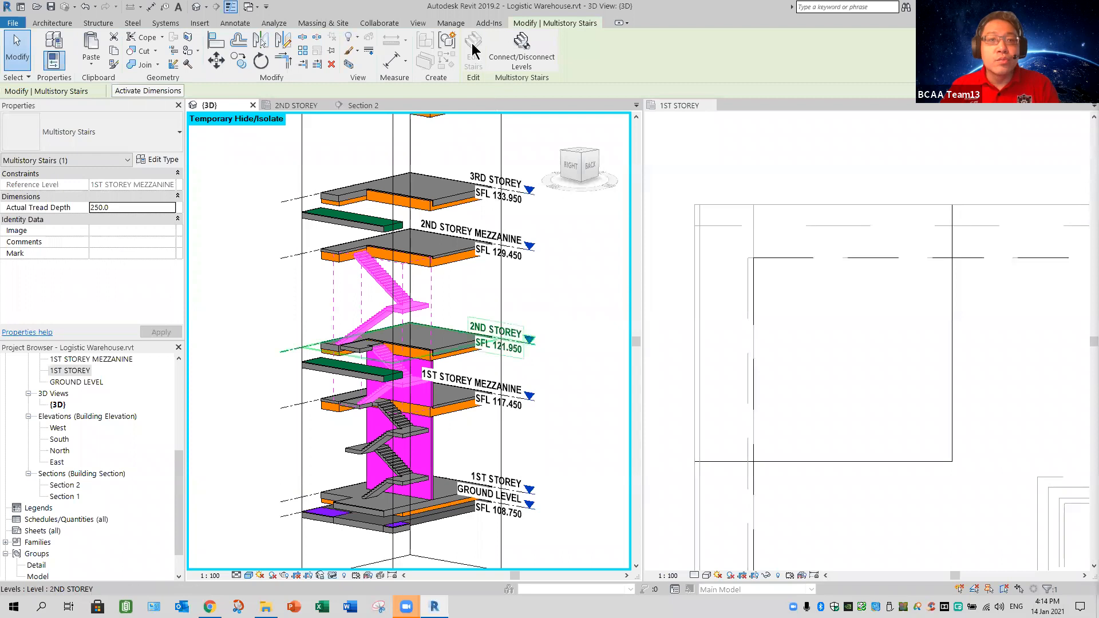
pyautogui.press('Escape')
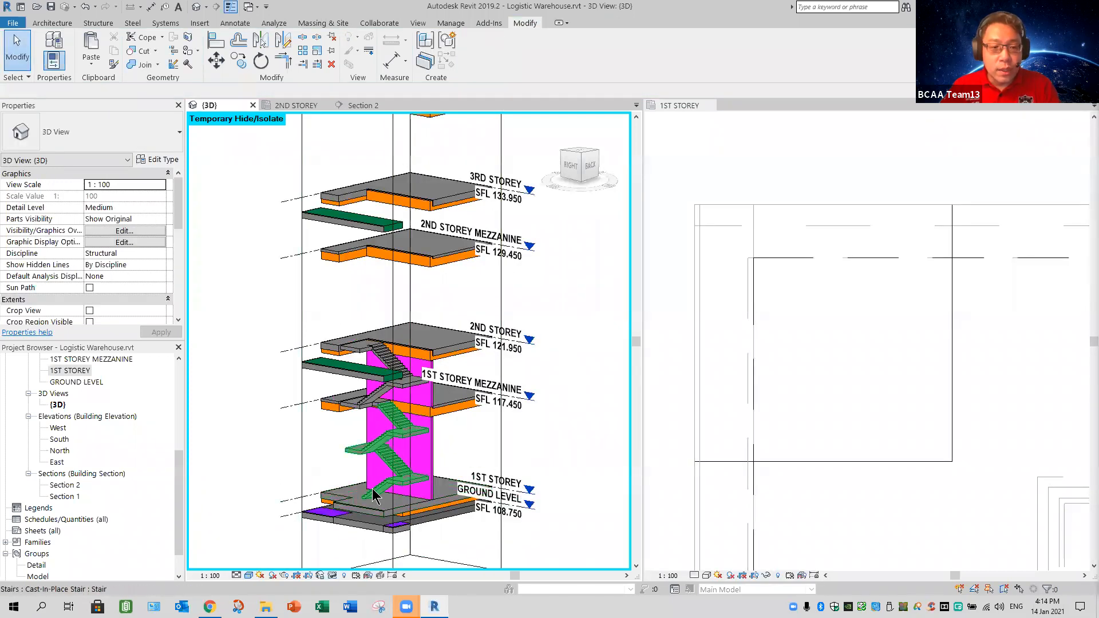
# Copy the lower stair between the 1st storey and 1st storey mezzanine and start pasting it aligned to selected levels
pyautogui.click(441, 467)
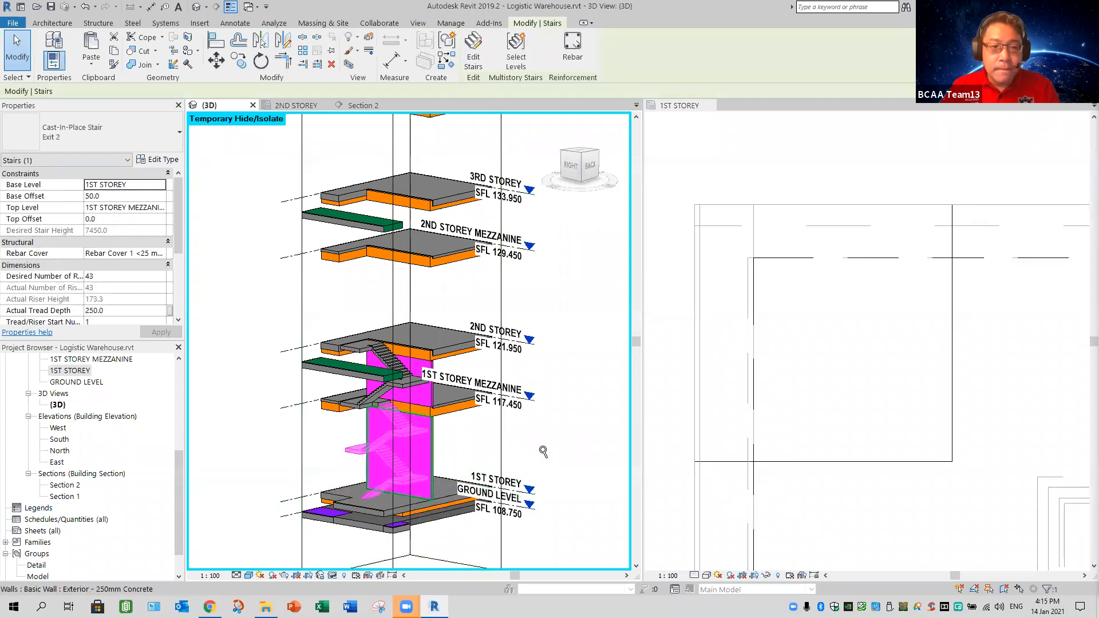
pyautogui.moveTo(546, 449)
pyautogui.keyDown('ctrl'); pyautogui.mouseDown(button='middle')
pyautogui.moveTo(560, 390)
pyautogui.moveTo(542, 398)
pyautogui.moveTo(567, 452)
pyautogui.mouseUp(button='middle'); pyautogui.keyUp('ctrl')
pyautogui.moveTo(542, 399); pyautogui.dragTo(559, 444, button='middle')
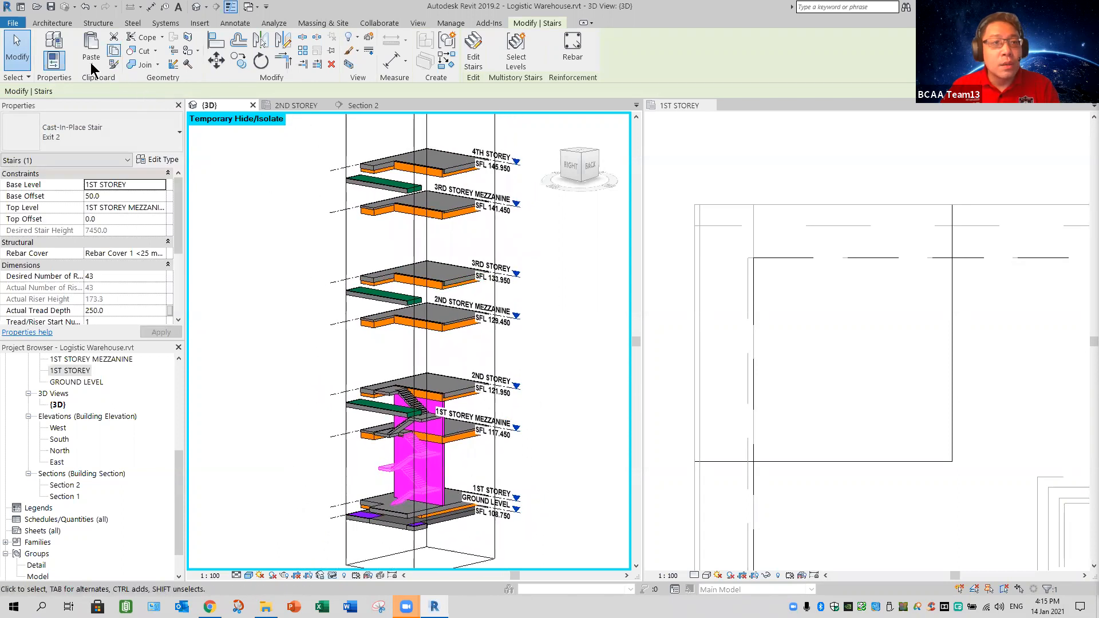
pyautogui.click(91, 62)
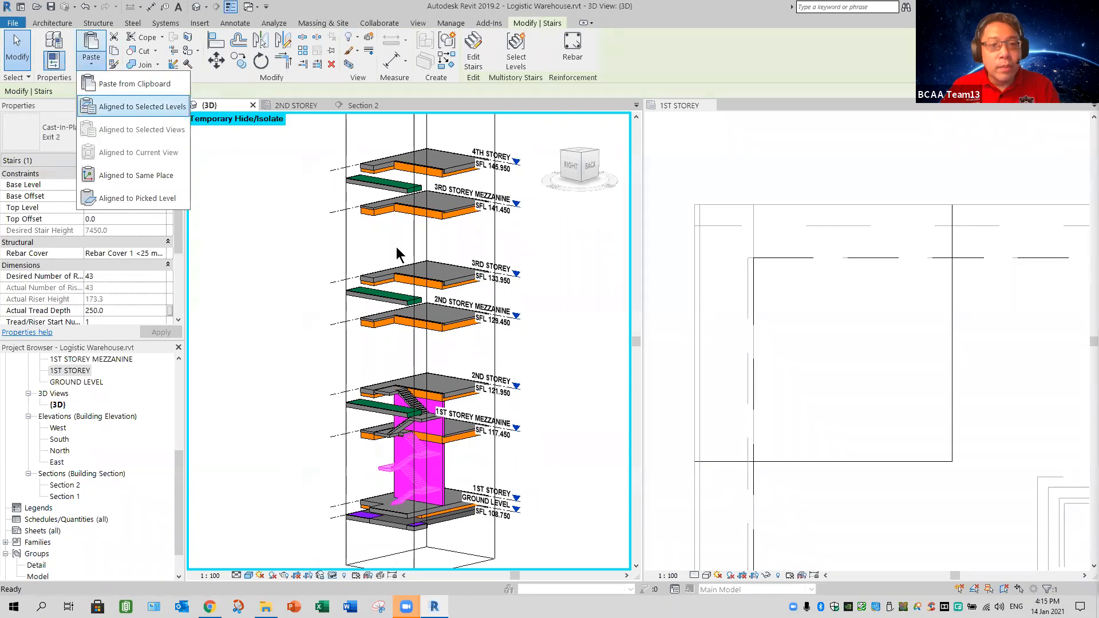
pyautogui.click(138, 106)
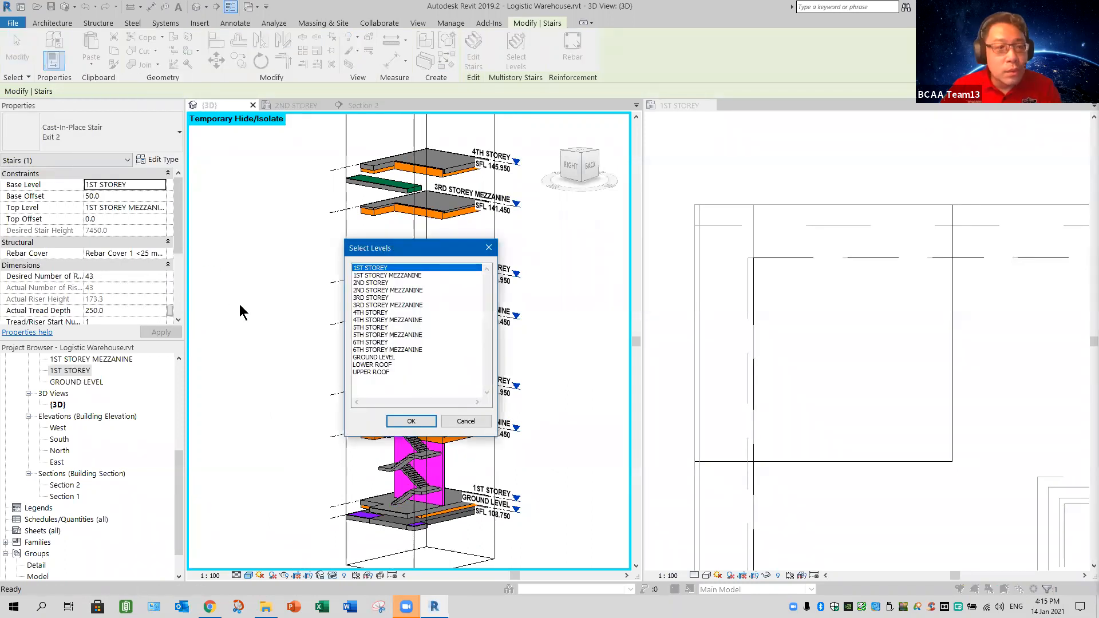
pyautogui.moveTo(410, 248); pyautogui.dragTo(204, 233)
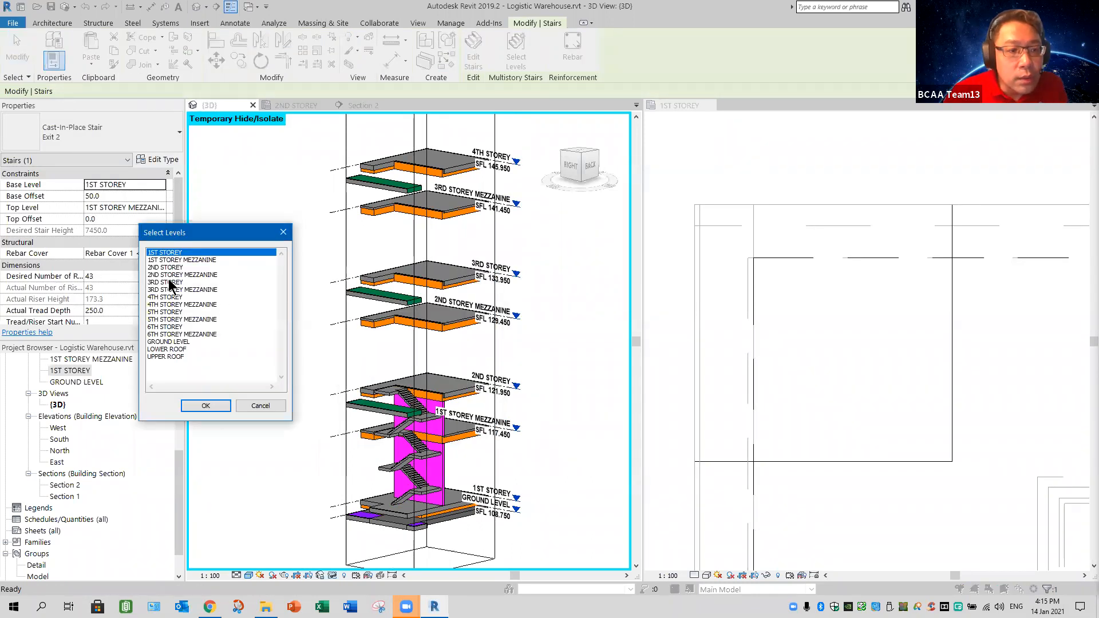
# Paste the copied stair at the 2nd, 3rd, 4th, 5th and 6th storey levels and the lower roof
pyautogui.click(170, 283)
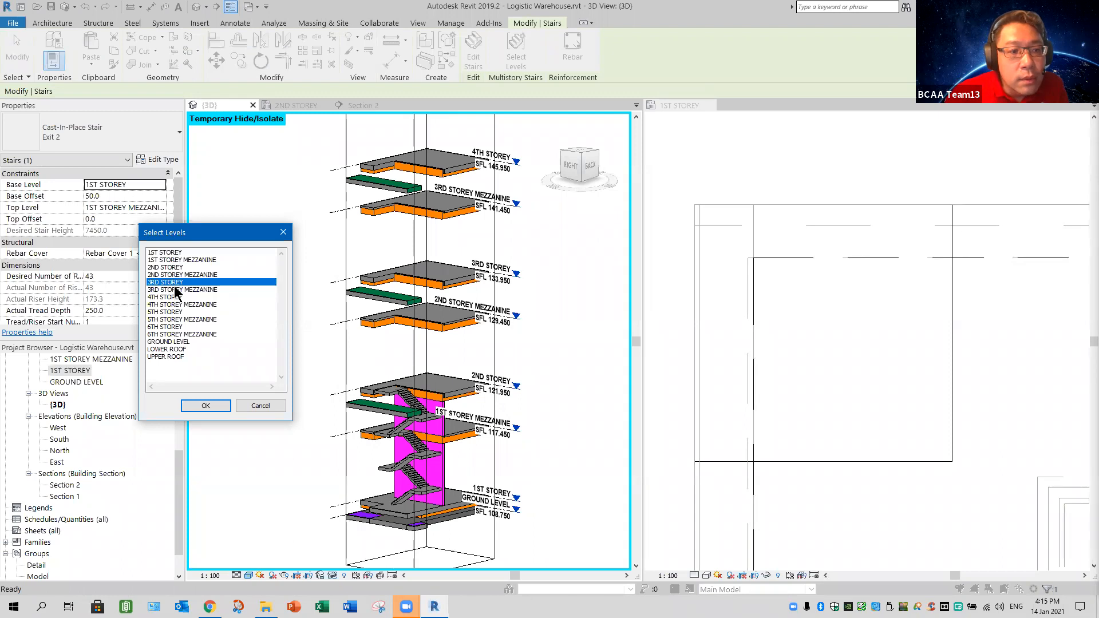
pyautogui.click(176, 290)
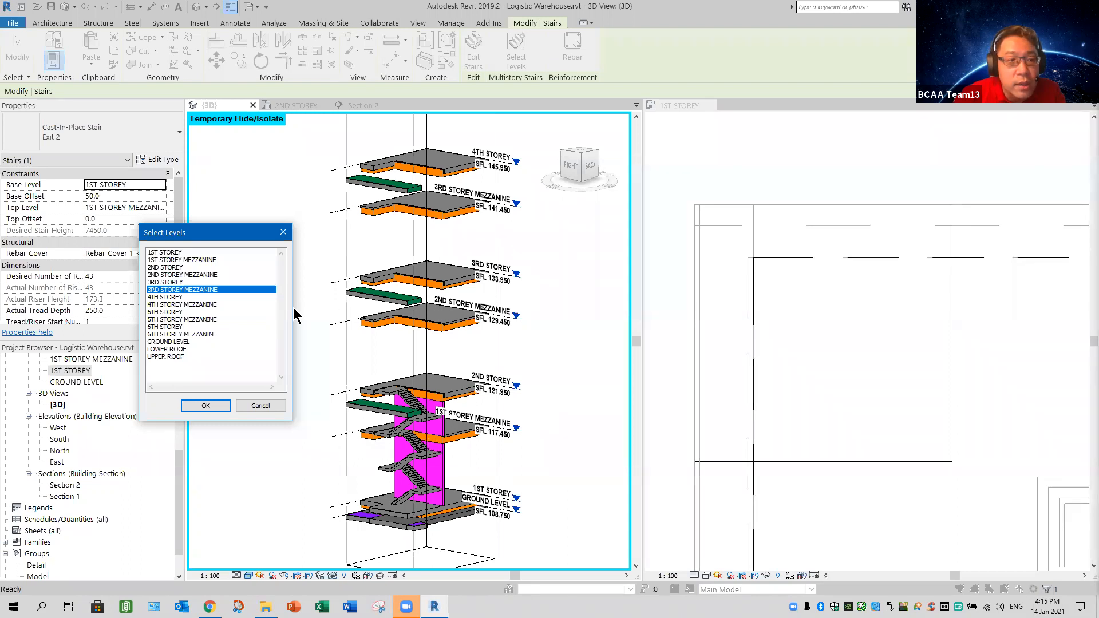
pyautogui.click(173, 268)
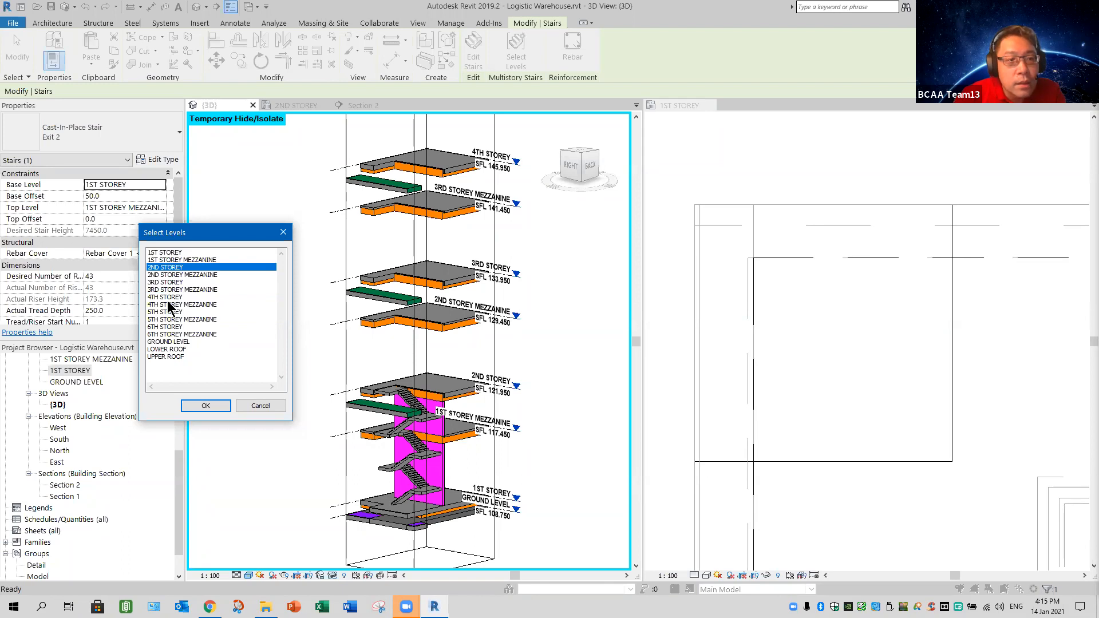
pyautogui.keyDown('ctrl'); pyautogui.click(167, 282); pyautogui.keyUp('ctrl')
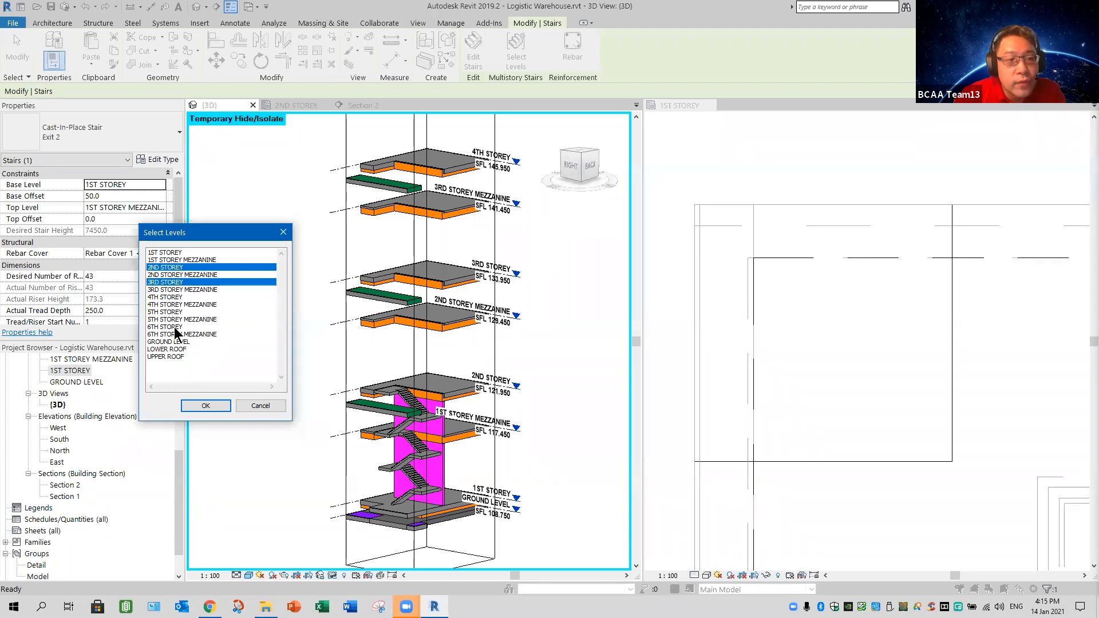
pyautogui.keyDown('ctrl'); pyautogui.click(172, 297); pyautogui.keyUp('ctrl')
pyautogui.keyDown('ctrl'); pyautogui.click(172, 312); pyautogui.keyUp('ctrl')
pyautogui.keyDown('ctrl'); pyautogui.click(189, 327); pyautogui.keyUp('ctrl')
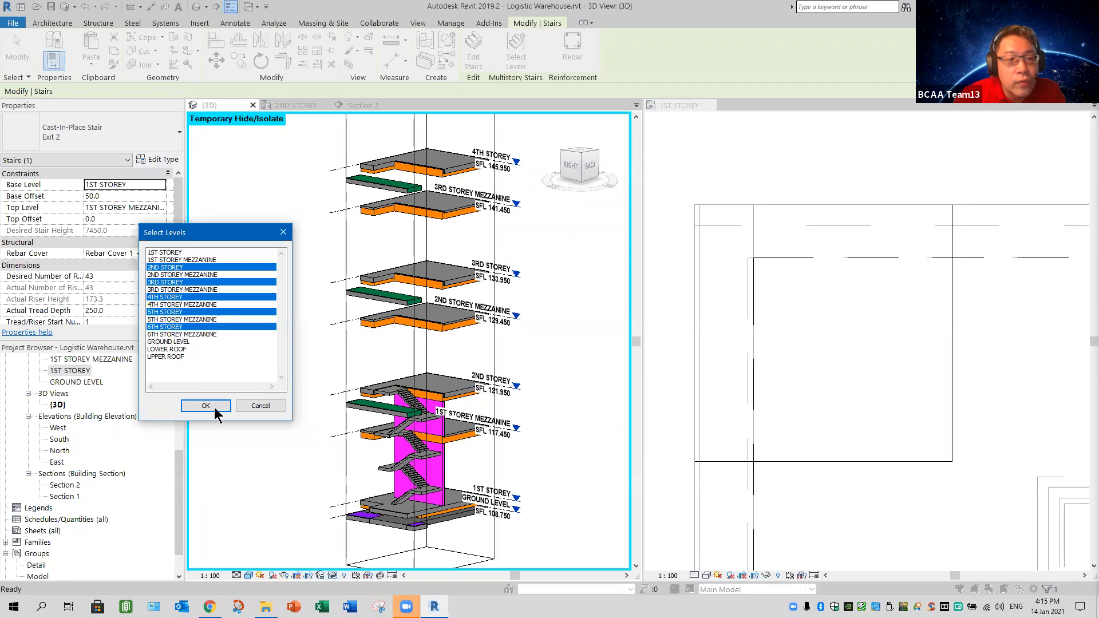
pyautogui.keyDown('ctrl'); pyautogui.click(189, 349); pyautogui.keyUp('ctrl')
pyautogui.click(211, 407)
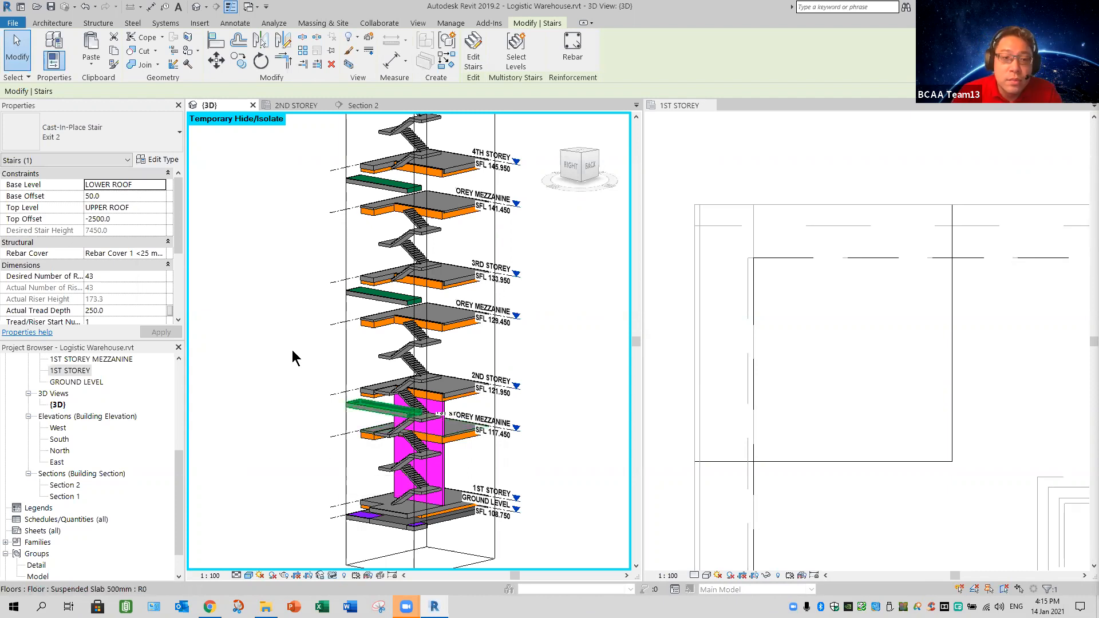
pyautogui.press('Escape')
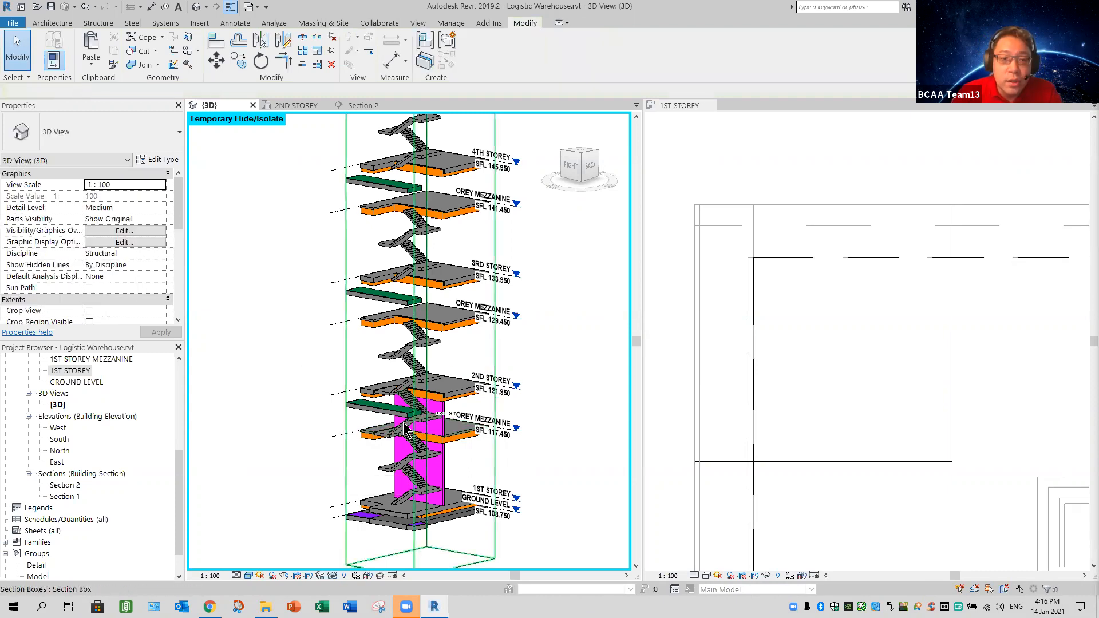
# Copy the upper stair from the 1st storey mezzanine and paste it aligned to the 2nd, 3rd, 4th, 5th and 6th storey mezzanine levels
pyautogui.click(281, 382)
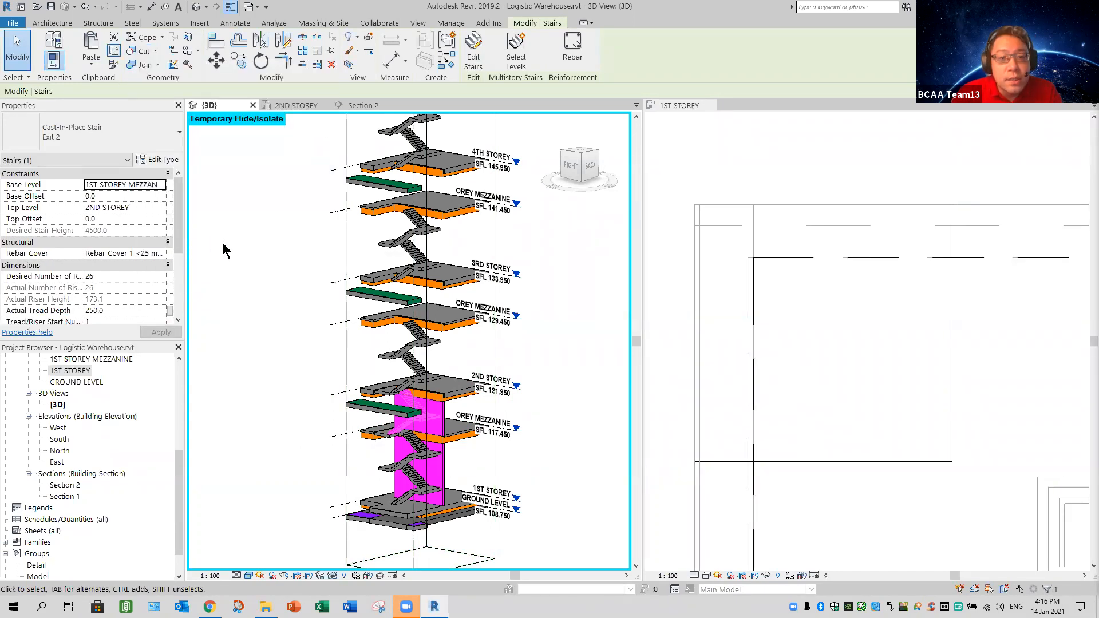
pyautogui.click(91, 60)
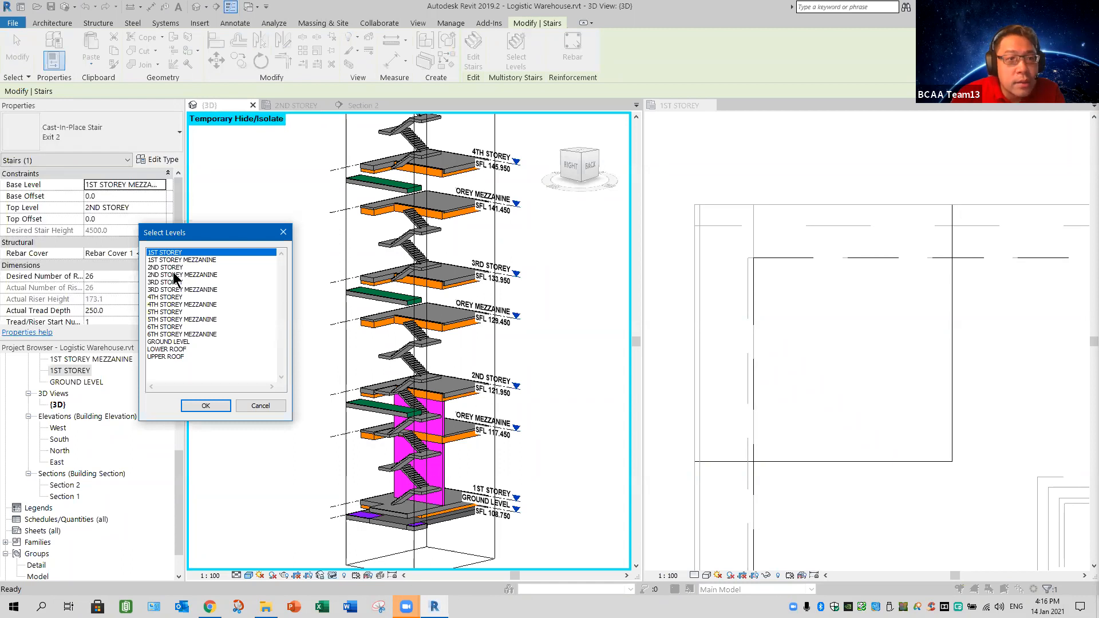
pyautogui.click(174, 270)
pyautogui.click(175, 275)
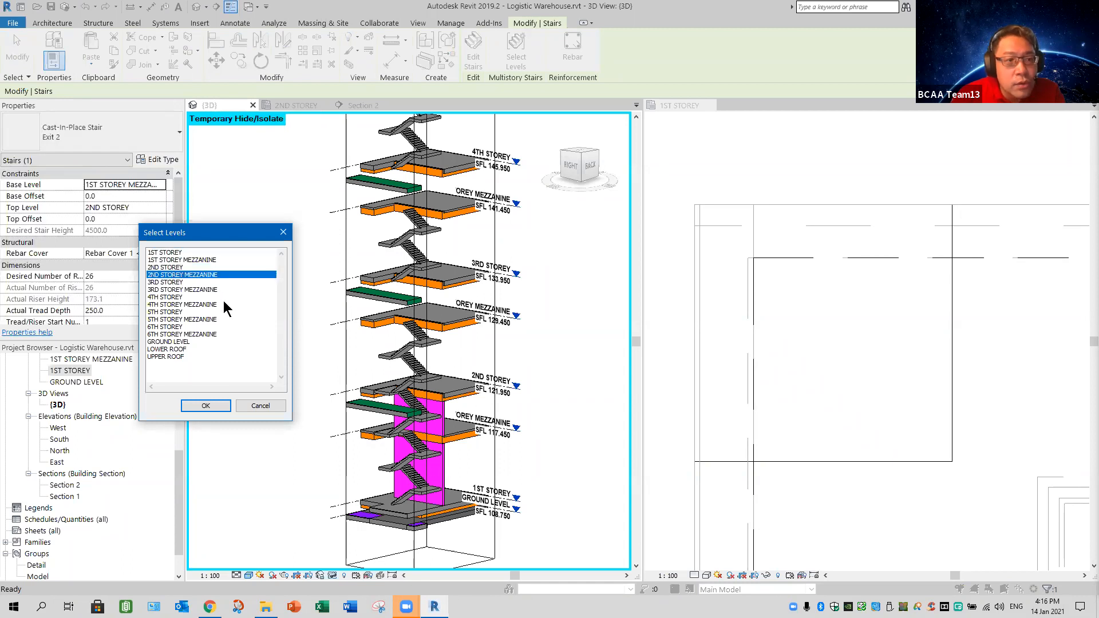
pyautogui.keyDown('ctrl'); pyautogui.click(196, 291); pyautogui.keyUp('ctrl')
pyautogui.keyDown('ctrl'); pyautogui.click(196, 306); pyautogui.keyUp('ctrl')
pyautogui.keyDown('ctrl'); pyautogui.click(198, 319); pyautogui.keyUp('ctrl')
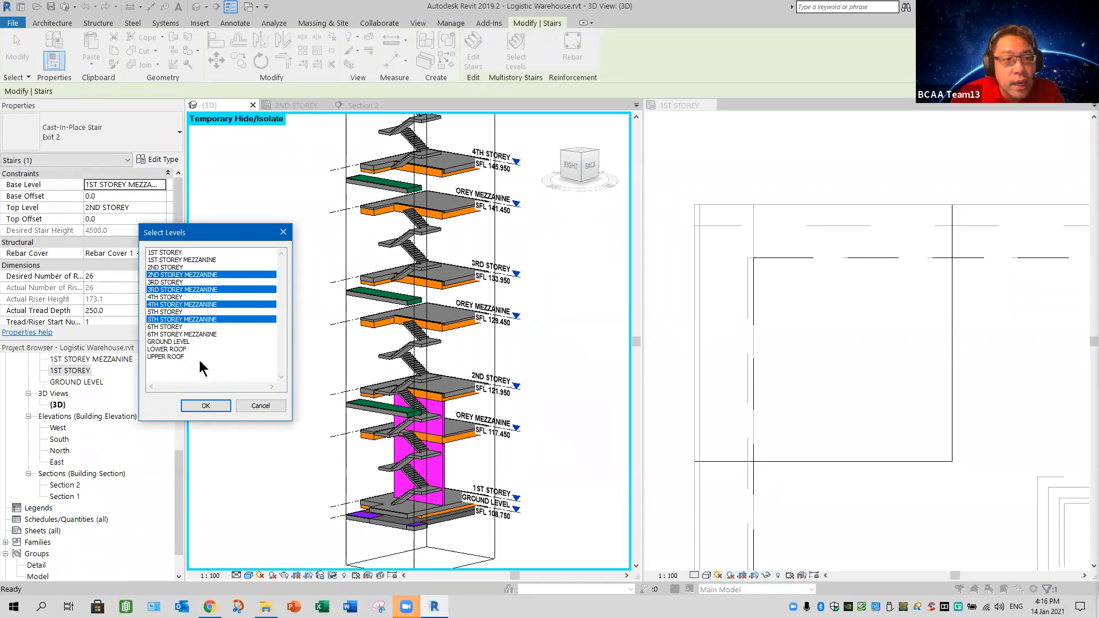
pyautogui.keyDown('ctrl'); pyautogui.click(196, 334); pyautogui.keyUp('ctrl')
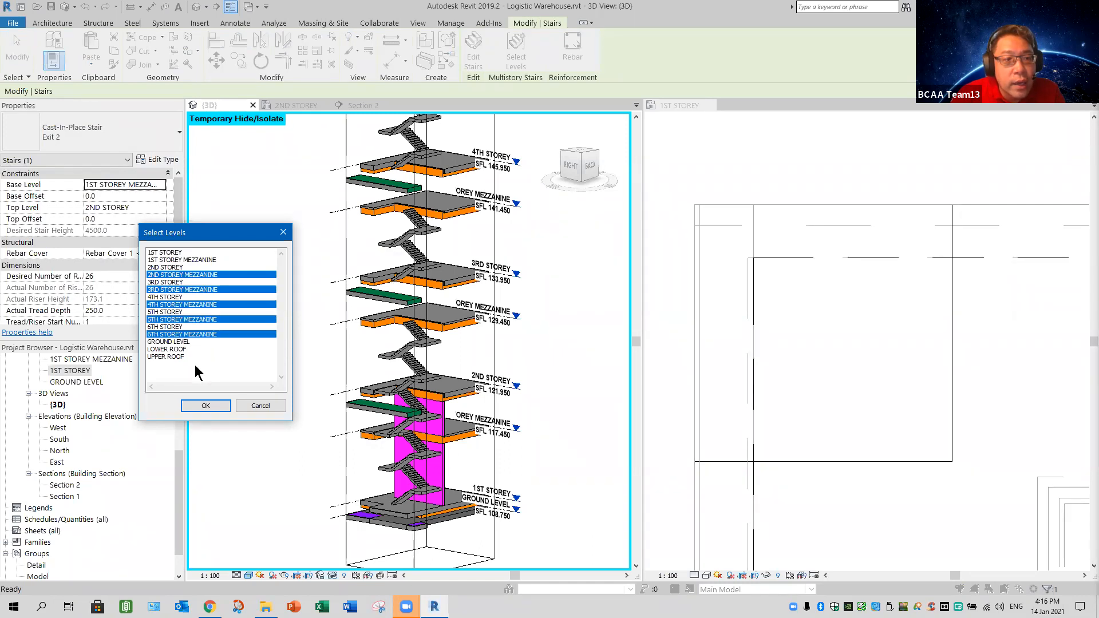
pyautogui.click(206, 406)
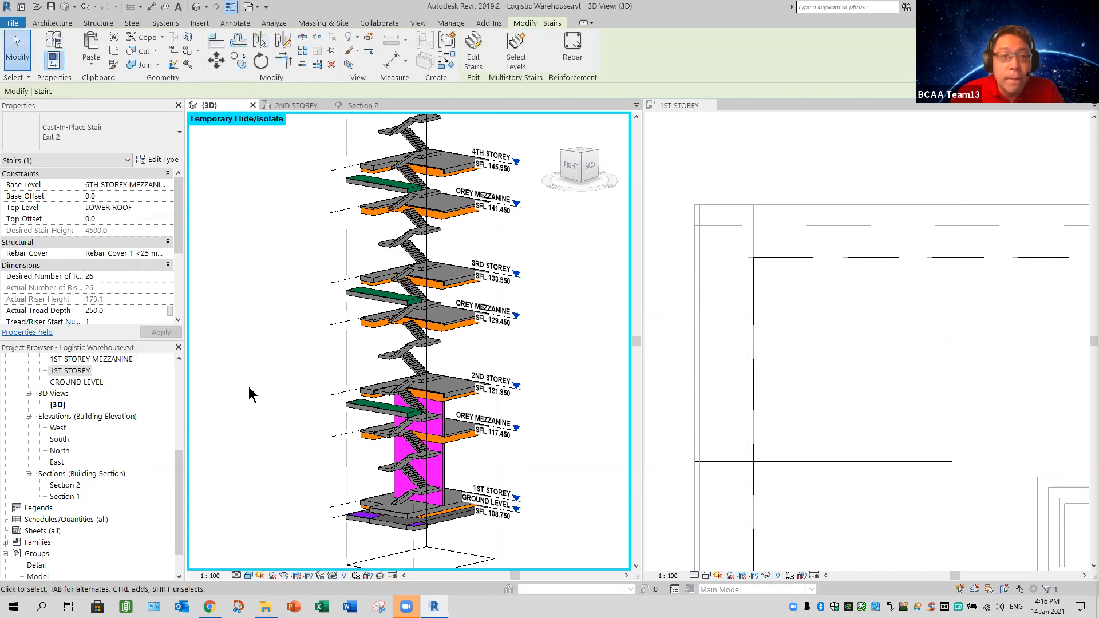
pyautogui.click(267, 410)
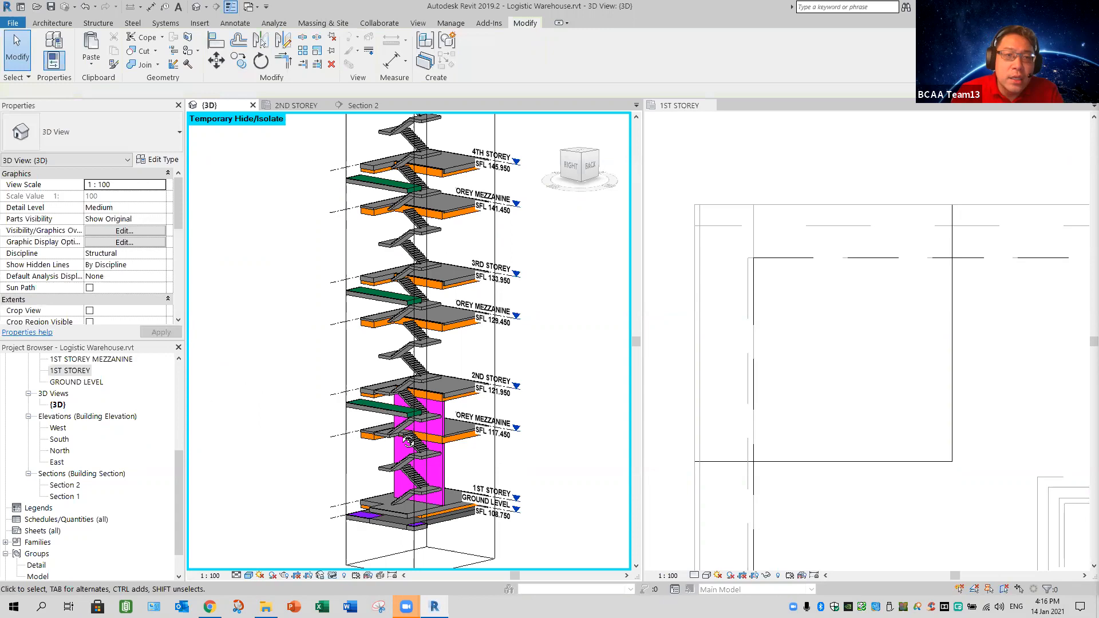
# Examine from the side and at an angle how the copied stairs meet the landings and slabs at the lower storeys
pyautogui.keyDown('shift'); pyautogui.moveTo(527, 429); pyautogui.dragTo(471, 468, button='middle'); pyautogui.keyUp('shift')
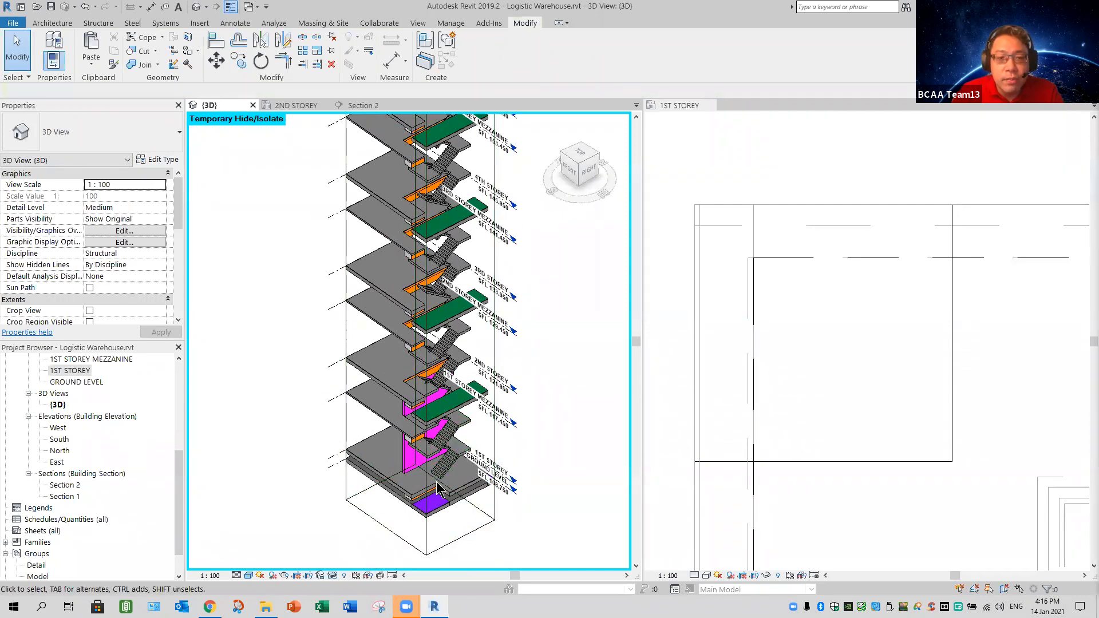
pyautogui.scroll(2, 465, 470)
pyautogui.scroll(4, 458, 468)
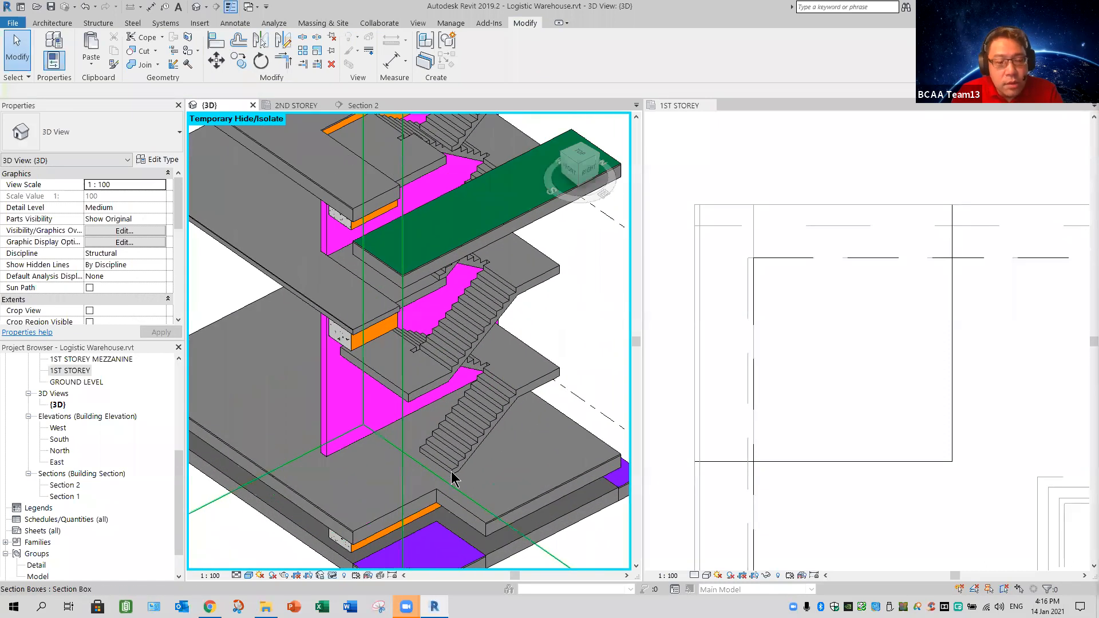
pyautogui.keyDown('shift'); pyautogui.moveTo(458, 469); pyautogui.dragTo(331, 165, button='middle'); pyautogui.keyUp('shift')
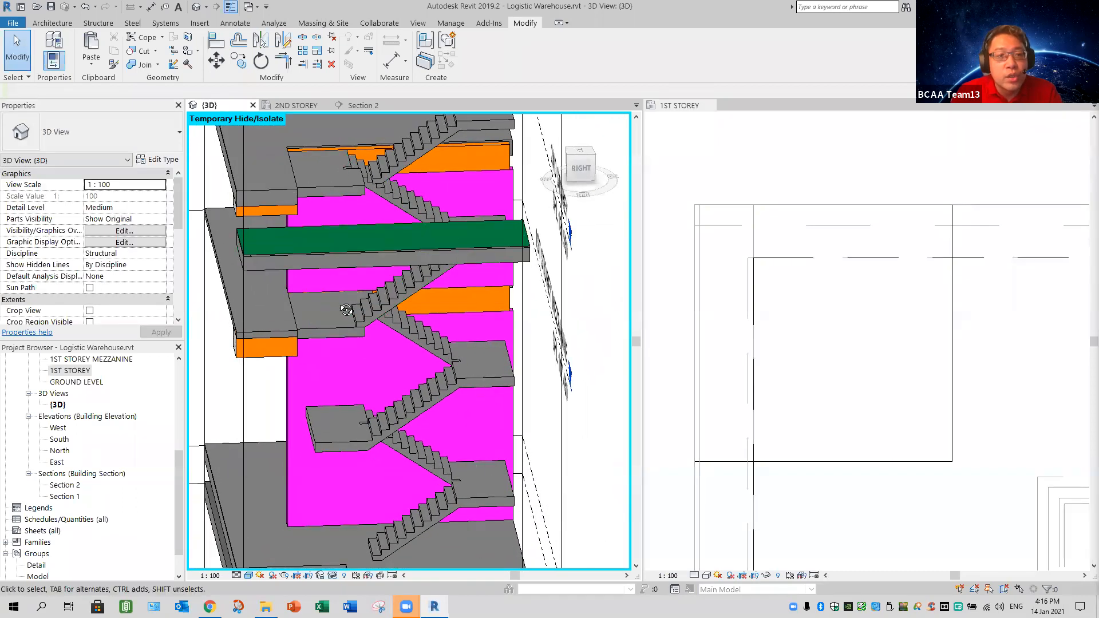
pyautogui.keyDown('shift'); pyautogui.moveTo(280, 288); pyautogui.dragTo(363, 163, button='middle'); pyautogui.keyUp('shift')
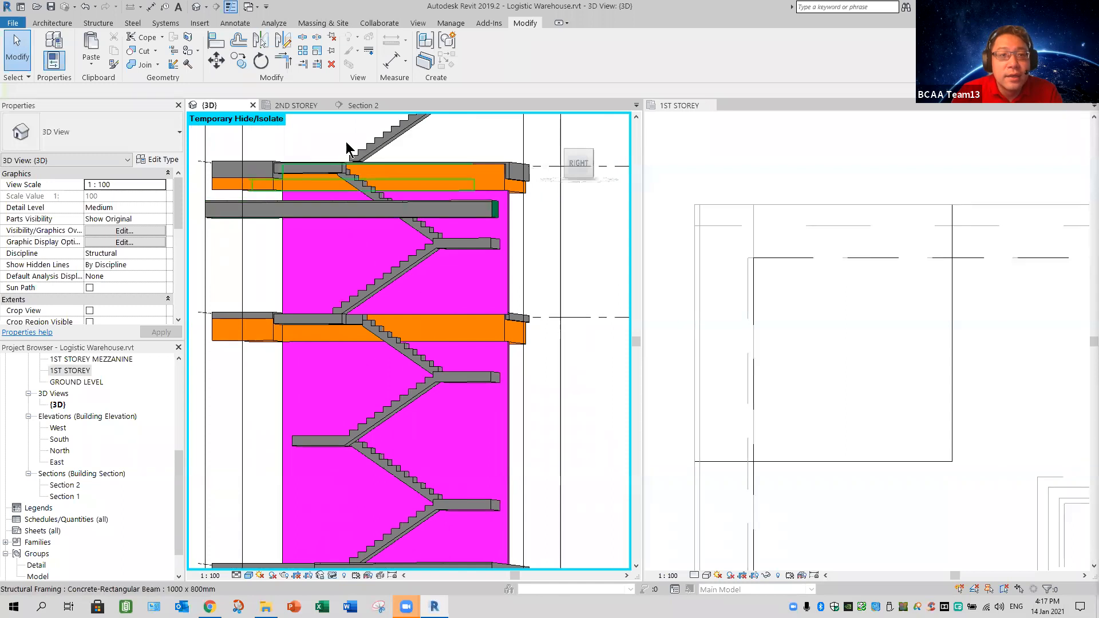
pyautogui.scroll(5, 338, 136)
pyautogui.scroll(2, 326, 142)
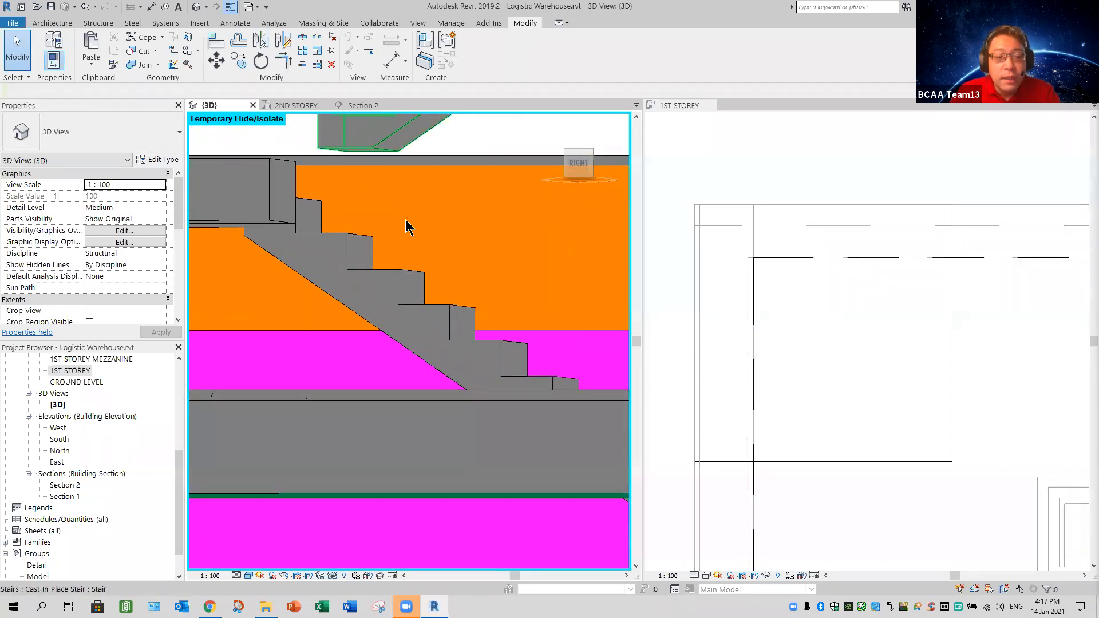
pyautogui.scroll(-5, 430, 338)
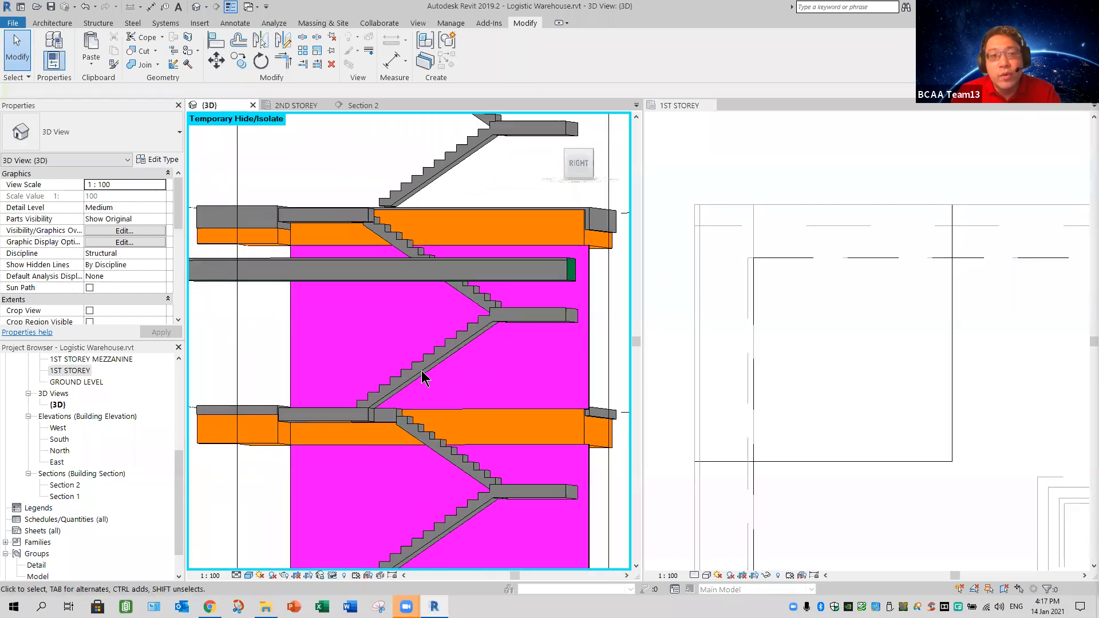
pyautogui.keyDown('shift'); pyautogui.moveTo(440, 416); pyautogui.dragTo(394, 221, button='middle'); pyautogui.keyUp('shift')
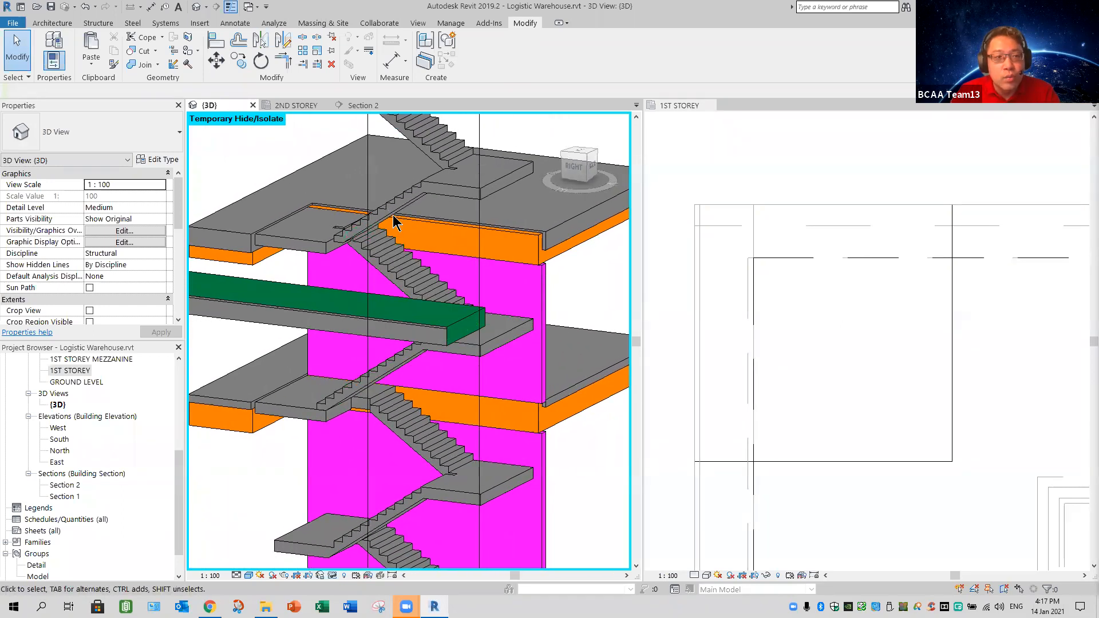
# Check the base offset of the copied stair that starts at the 2nd storey, without changing it
pyautogui.click(363, 246)
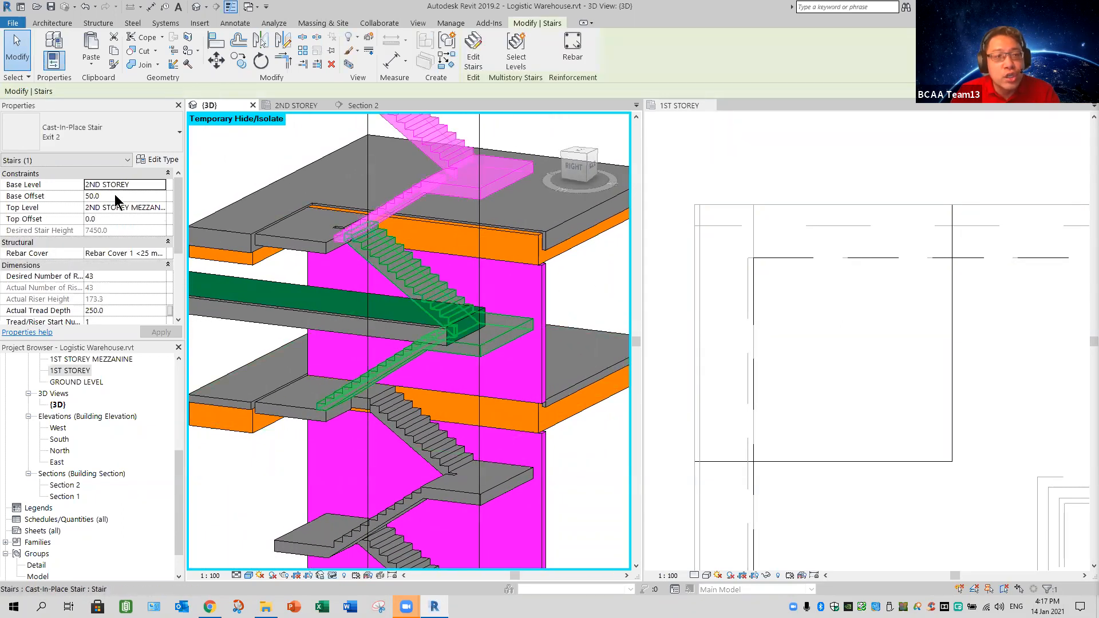
pyautogui.click(114, 196)
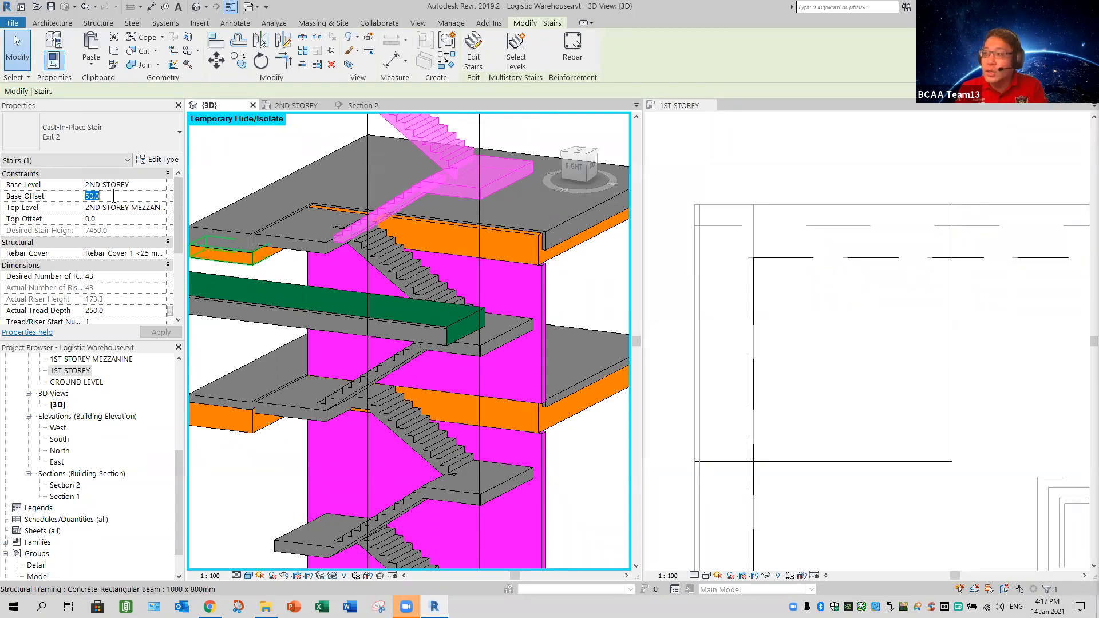
pyautogui.click(569, 488)
# Turn off the 3D view's section box to show the whole building around the stairwell
pyautogui.scroll(-1, 507, 480)
pyautogui.scroll(-5, 482, 492)
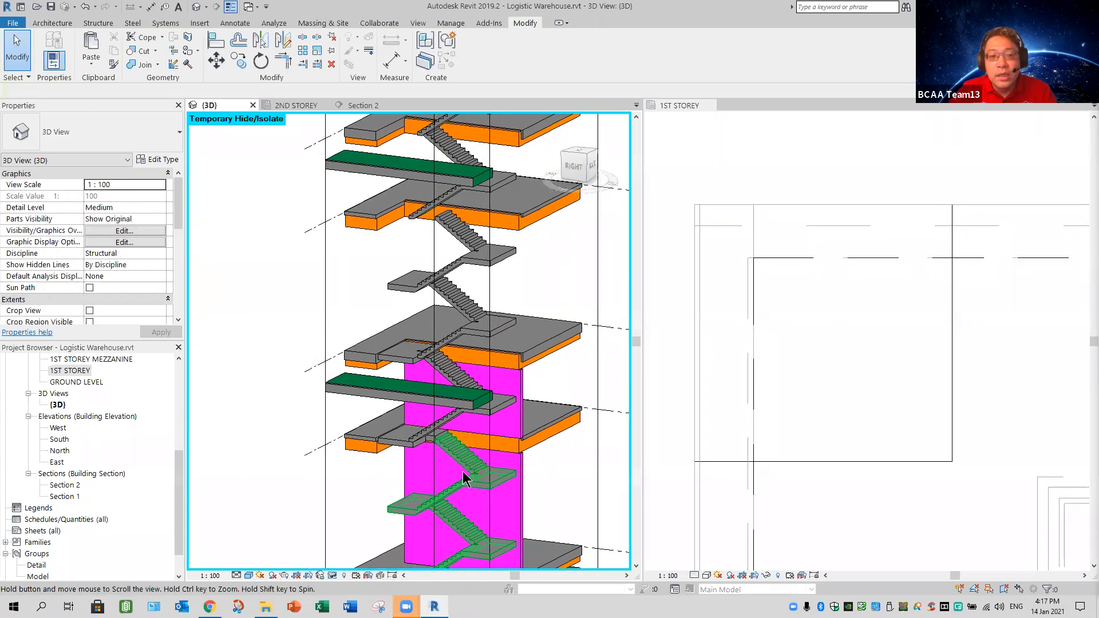
pyautogui.moveTo(412, 423); pyautogui.dragTo(411, 397, button='middle')
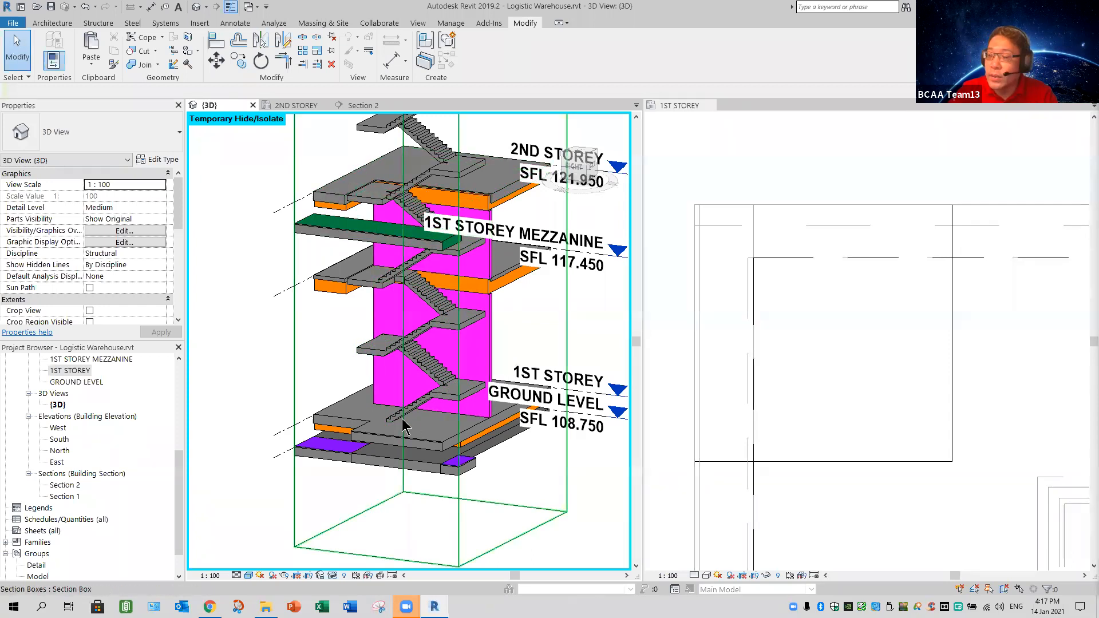
pyautogui.scroll(-3, 544, 435)
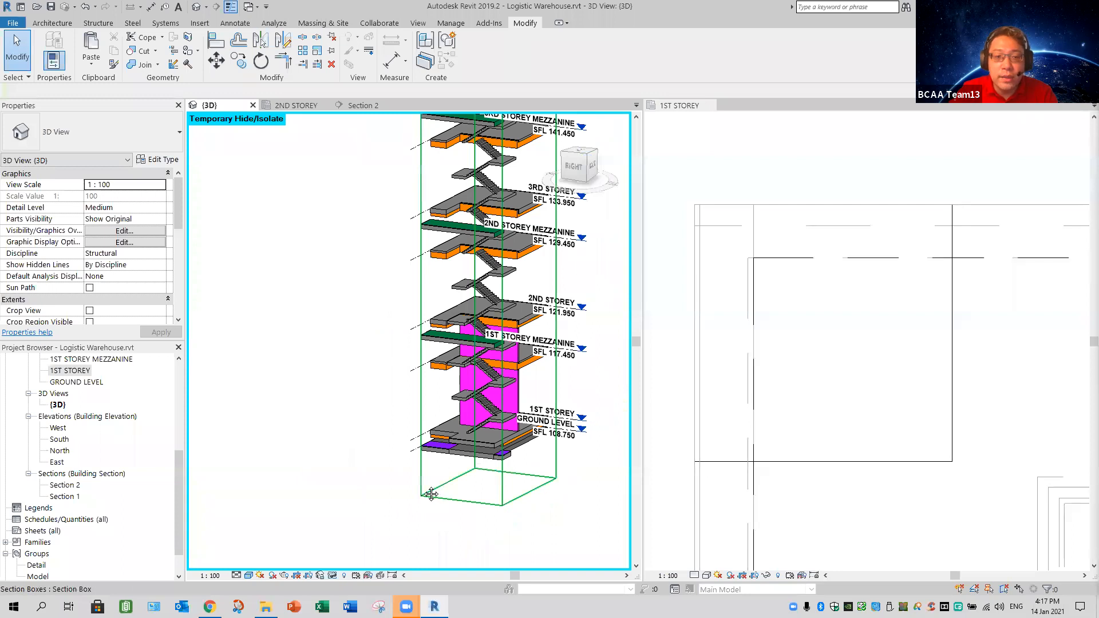
pyautogui.moveTo(473, 458); pyautogui.dragTo(350, 484, button='middle')
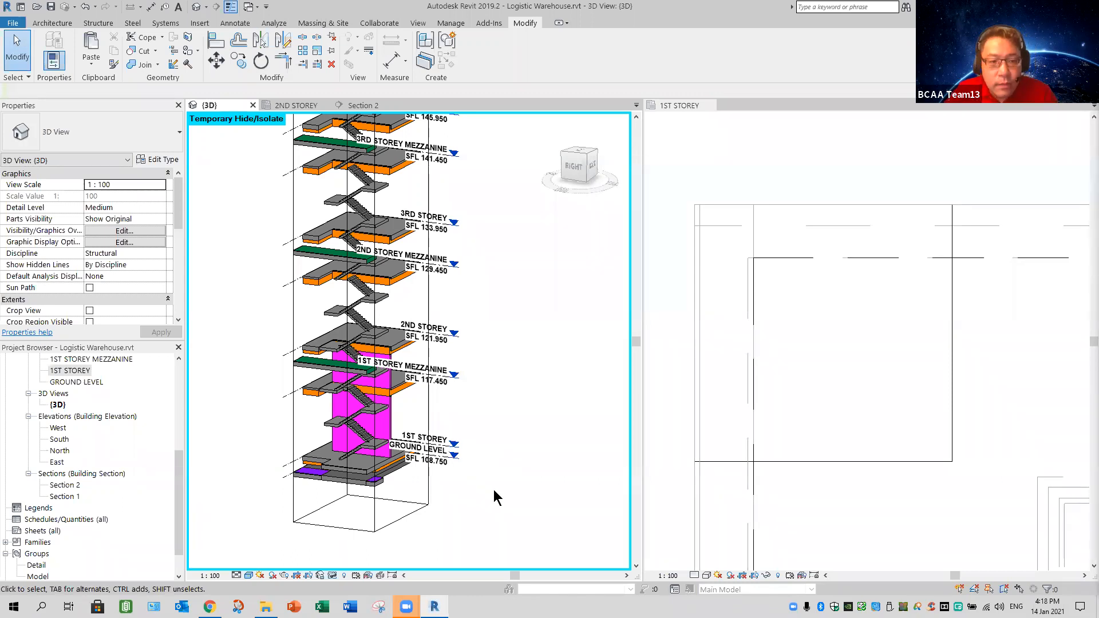
pyautogui.scroll(-5, 492, 493)
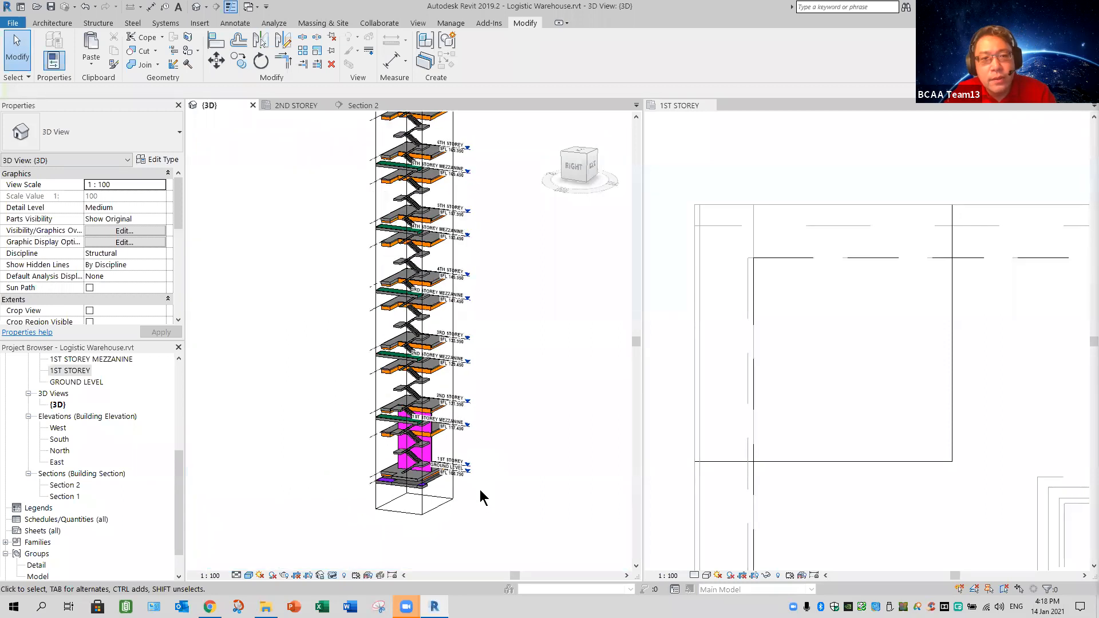
pyautogui.keyDown('shift'); pyautogui.moveTo(504, 481); pyautogui.dragTo(466, 491, button='middle'); pyautogui.keyUp('shift')
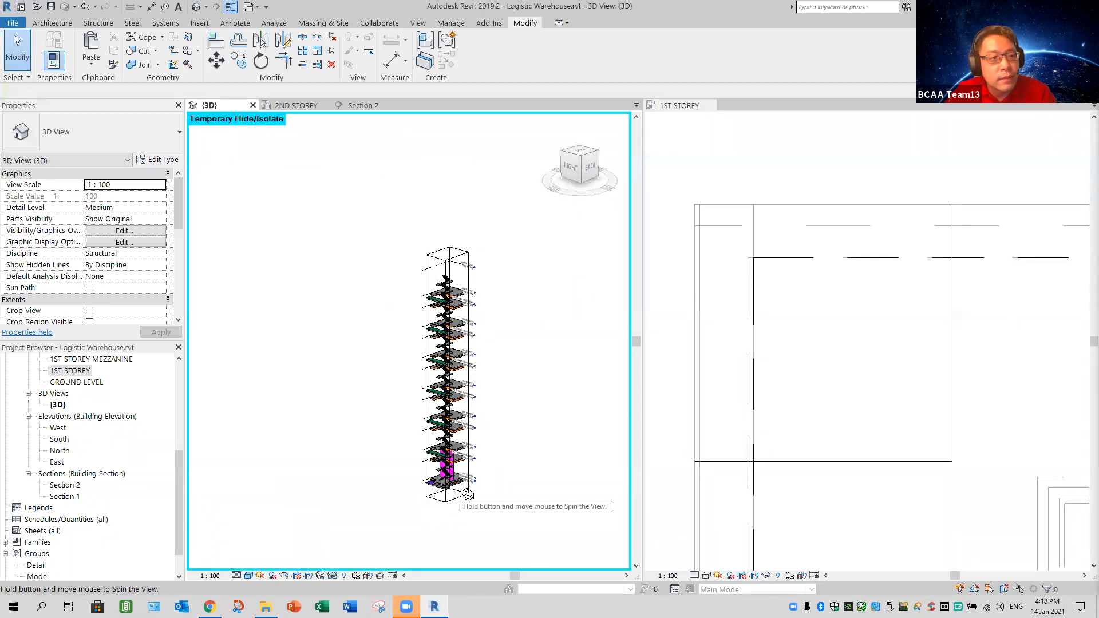
pyautogui.moveTo(176, 218); pyautogui.dragTo(173, 262)
pyautogui.click(89, 265)
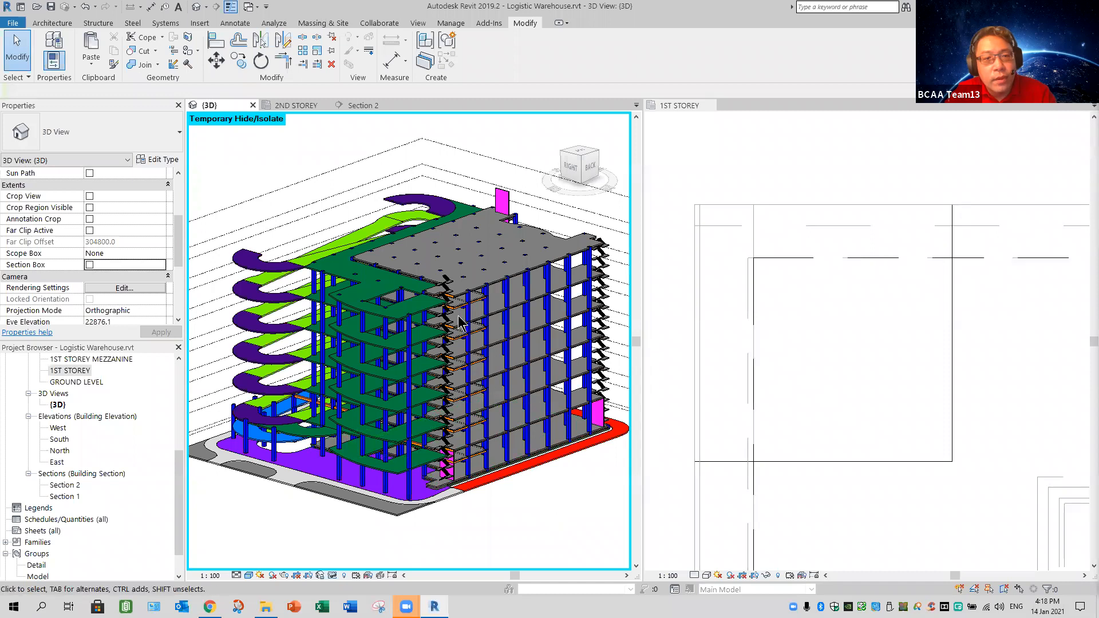
# Delete the surplus stair copy that rises above the lower roof at the corner stairwell
pyautogui.scroll(2, 458, 320)
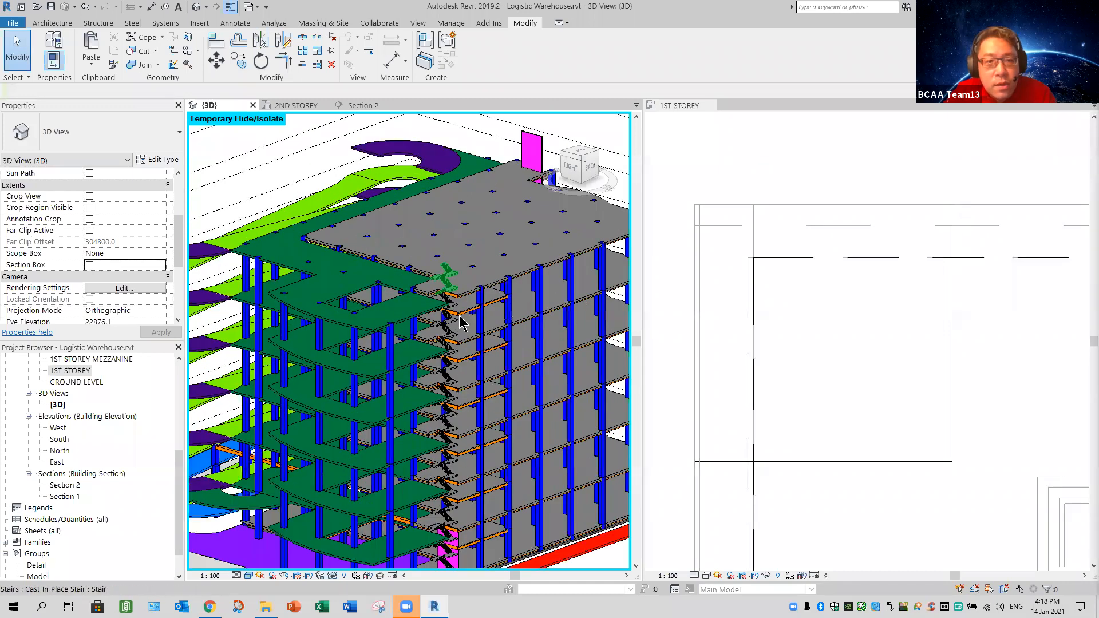
pyautogui.scroll(2, 425, 324)
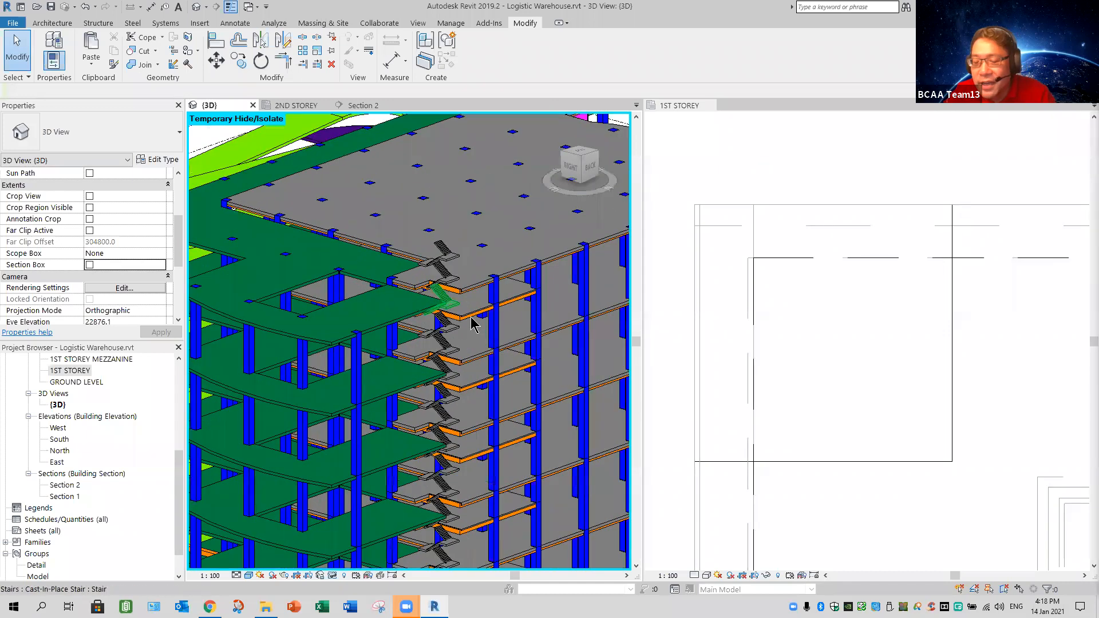
pyautogui.scroll(1, 433, 234)
pyautogui.scroll(2, 435, 238)
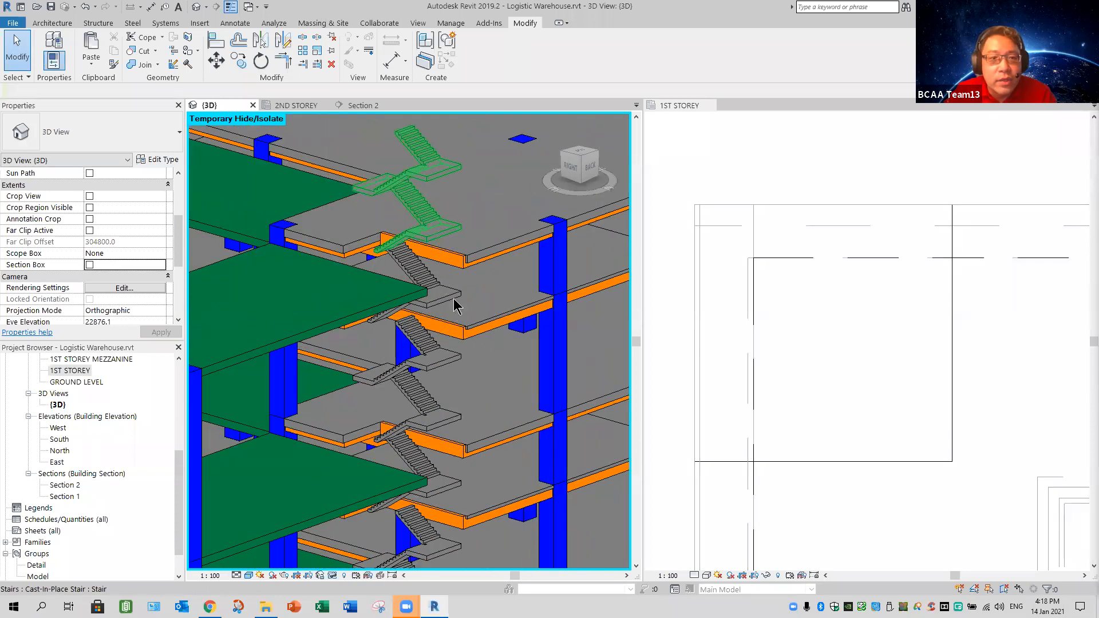
pyautogui.keyDown('shift'); pyautogui.moveTo(480, 286); pyautogui.dragTo(464, 335, button='middle'); pyautogui.keyUp('shift')
pyautogui.click(414, 222)
pyautogui.press('Delete')
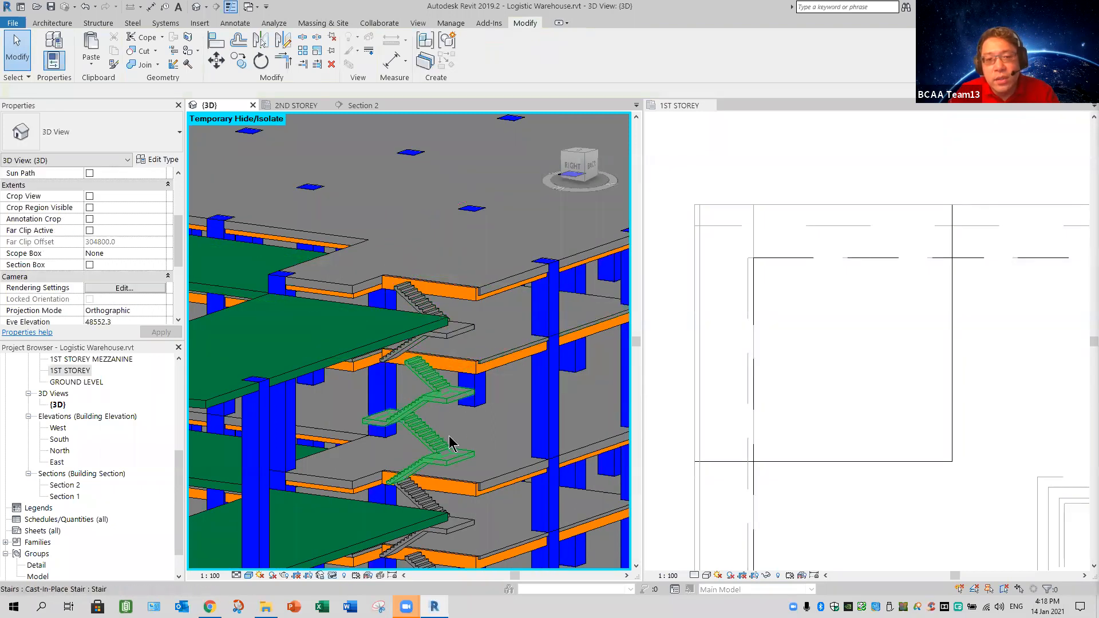
# Examine the completed corner stairs and the building's other stairwells from several sides of the whole model
pyautogui.keyDown('shift'); pyautogui.moveTo(449, 436); pyautogui.dragTo(481, 433, button='middle'); pyautogui.keyUp('shift')
pyautogui.scroll(-2, 481, 434)
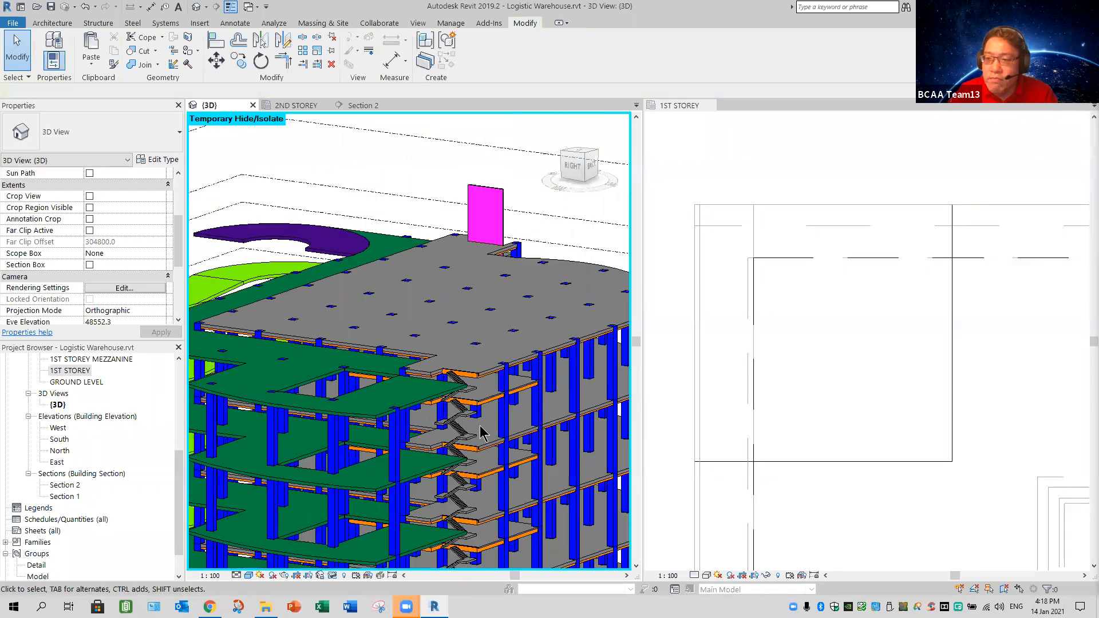
pyautogui.scroll(-1, 517, 463)
pyautogui.scroll(-1, 453, 384)
pyautogui.moveTo(430, 351); pyautogui.dragTo(516, 516, button='middle')
pyautogui.moveTo(428, 516); pyautogui.dragTo(412, 493, button='middle')
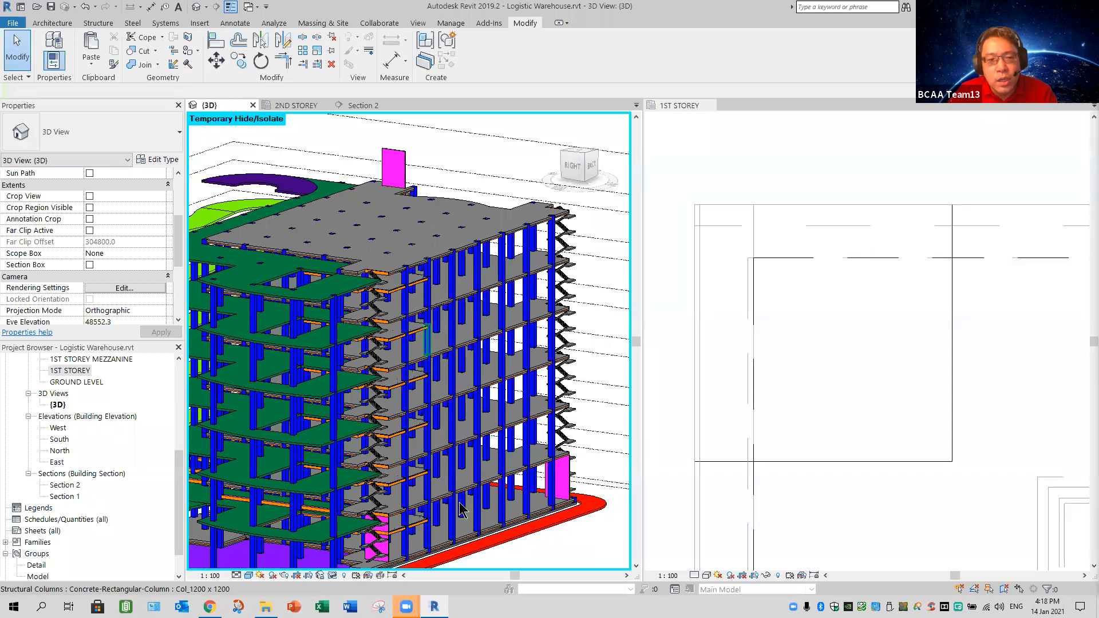
pyautogui.keyDown('shift'); pyautogui.moveTo(327, 456); pyautogui.dragTo(518, 499, button='middle'); pyautogui.keyUp('shift')
pyautogui.keyDown('shift'); pyautogui.moveTo(377, 475); pyautogui.dragTo(552, 536, button='middle'); pyautogui.keyUp('shift')
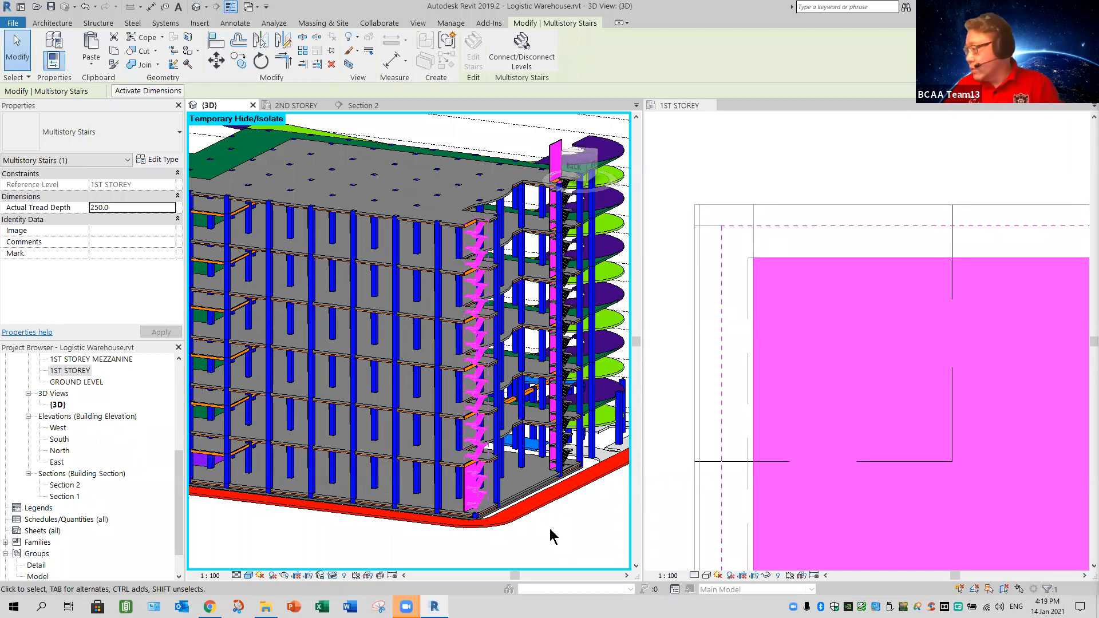
pyautogui.click(545, 537)
pyautogui.keyDown('shift'); pyautogui.moveTo(544, 537); pyautogui.dragTo(553, 490, button='middle'); pyautogui.keyUp('shift')
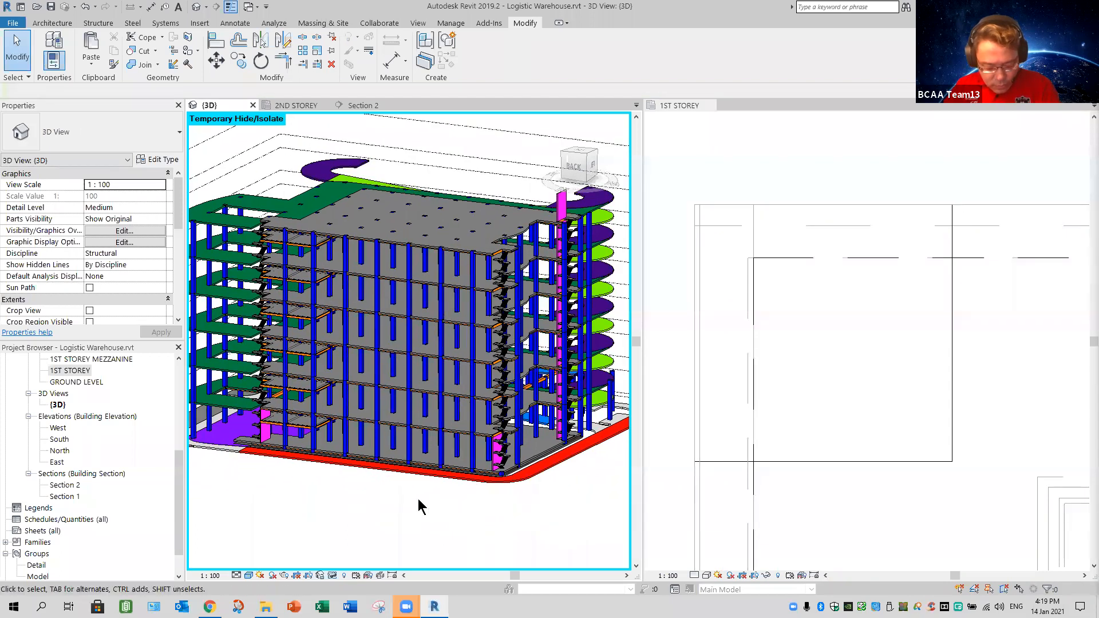
pyautogui.scroll(-2, 331, 500)
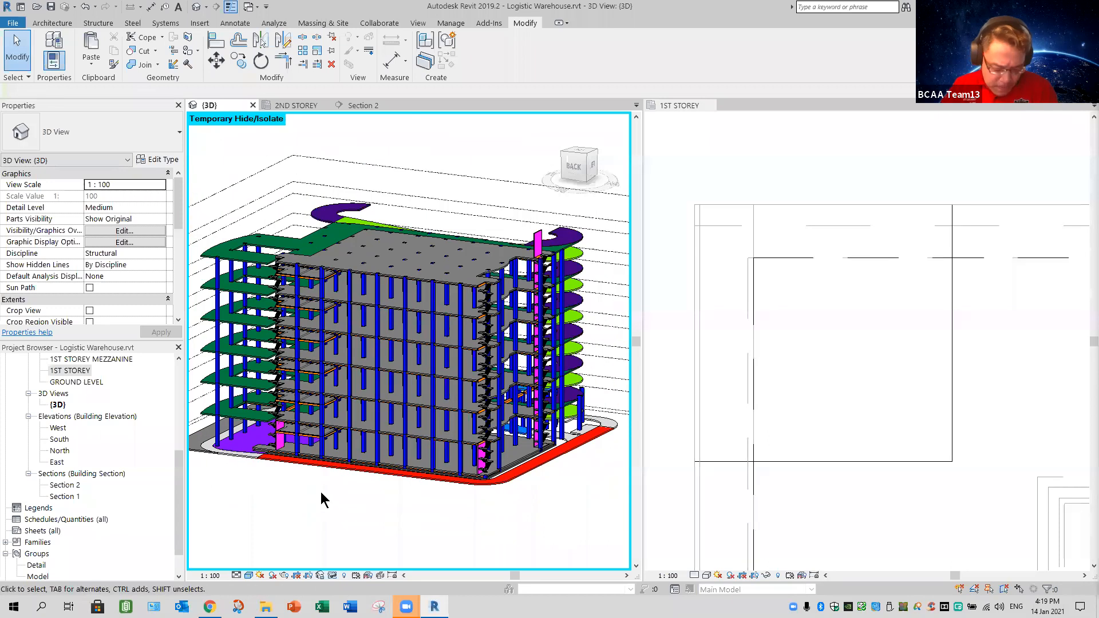
pyautogui.keyDown('shift'); pyautogui.moveTo(358, 510); pyautogui.dragTo(468, 531, button='middle'); pyautogui.keyUp('shift')
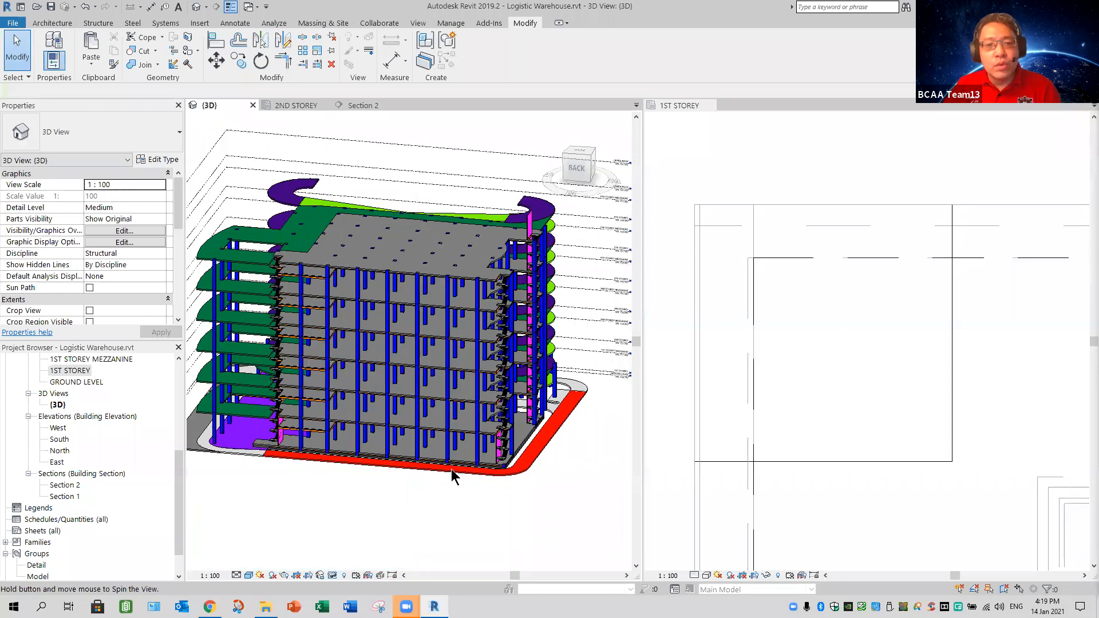
pyautogui.keyDown('shift'); pyautogui.moveTo(439, 460); pyautogui.dragTo(452, 519, button='middle'); pyautogui.keyUp('shift')
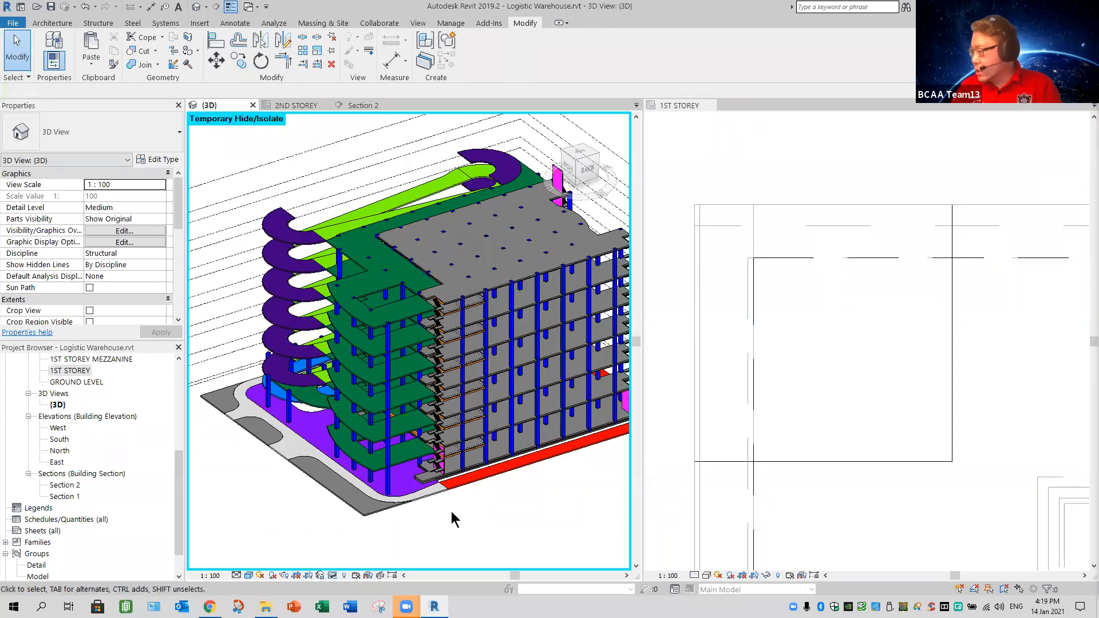